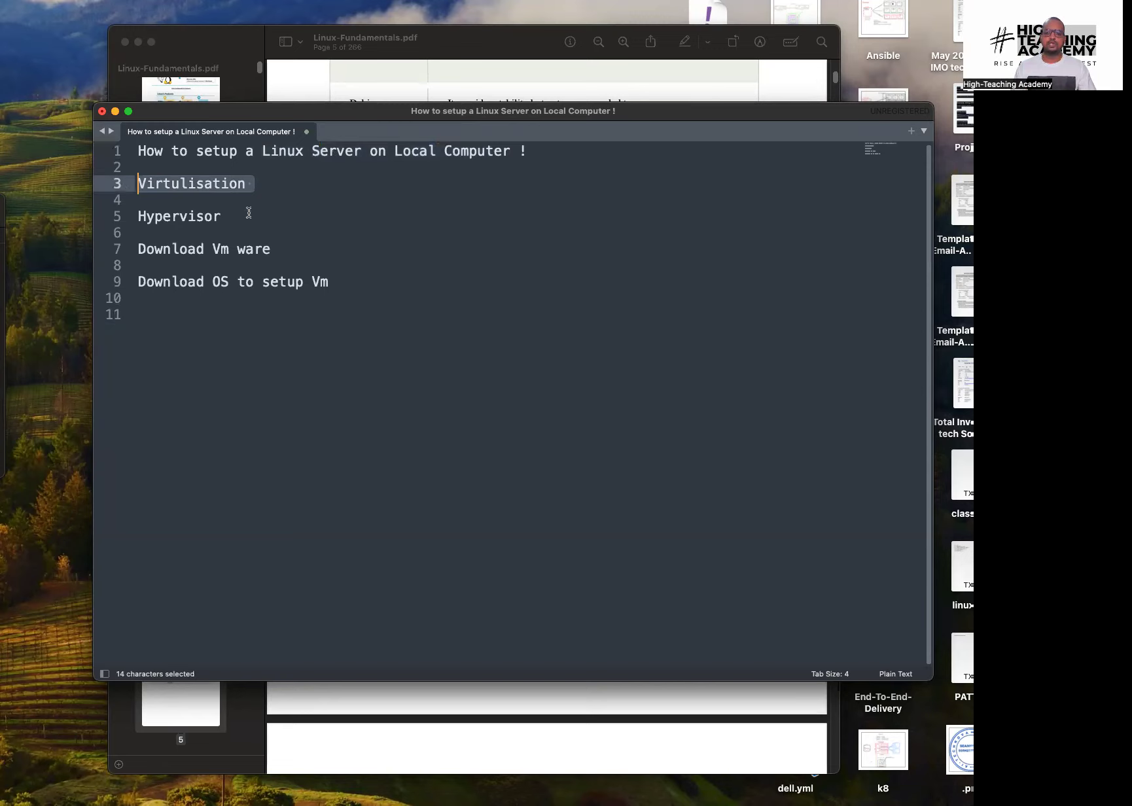
Highlight the 'Download Vm ware' and 'Download OS to setup Vm' outline lines, then move to empty line 11
left_click(288, 250)
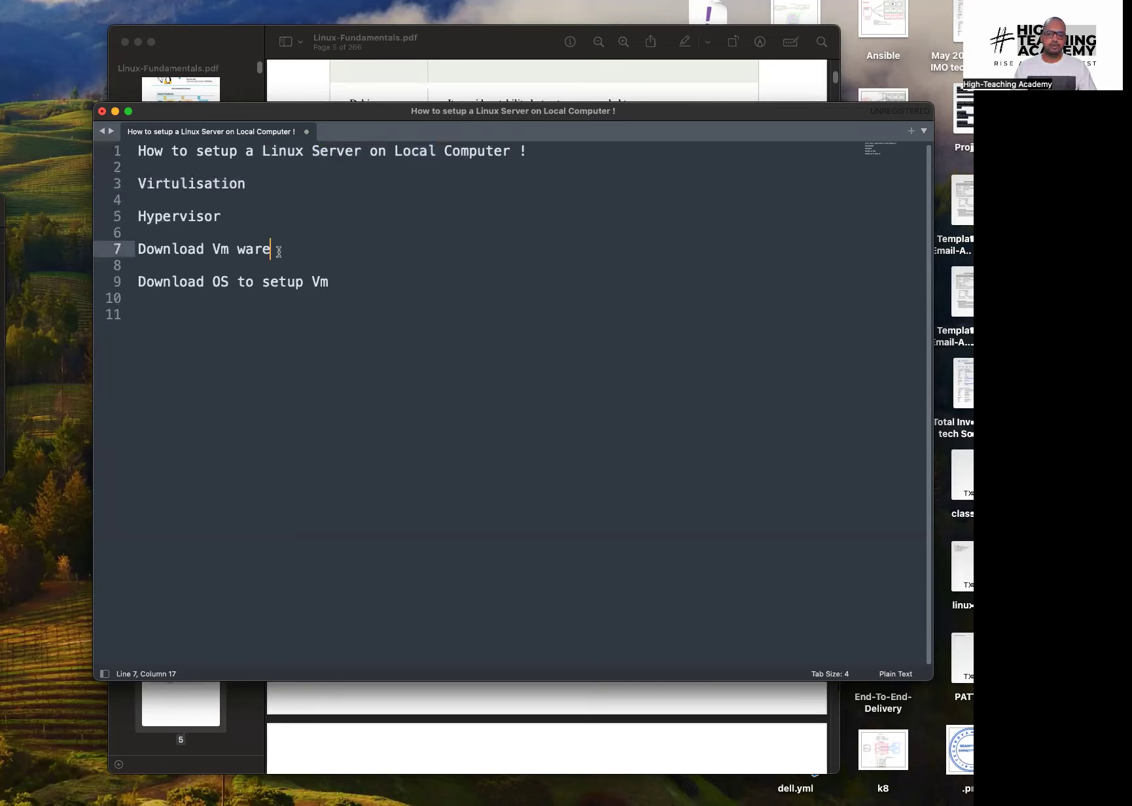
left_click_drag(271, 248, 131, 248)
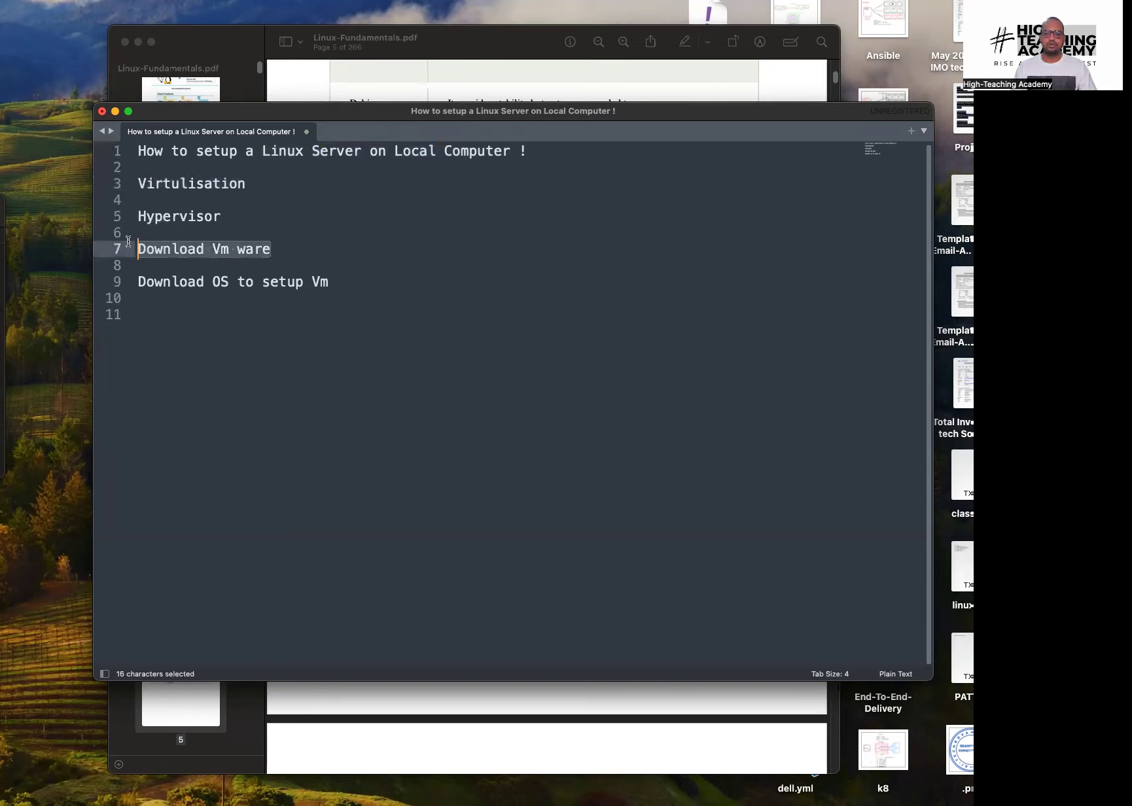
left_click(318, 262)
left_click_drag(341, 280, 268, 288)
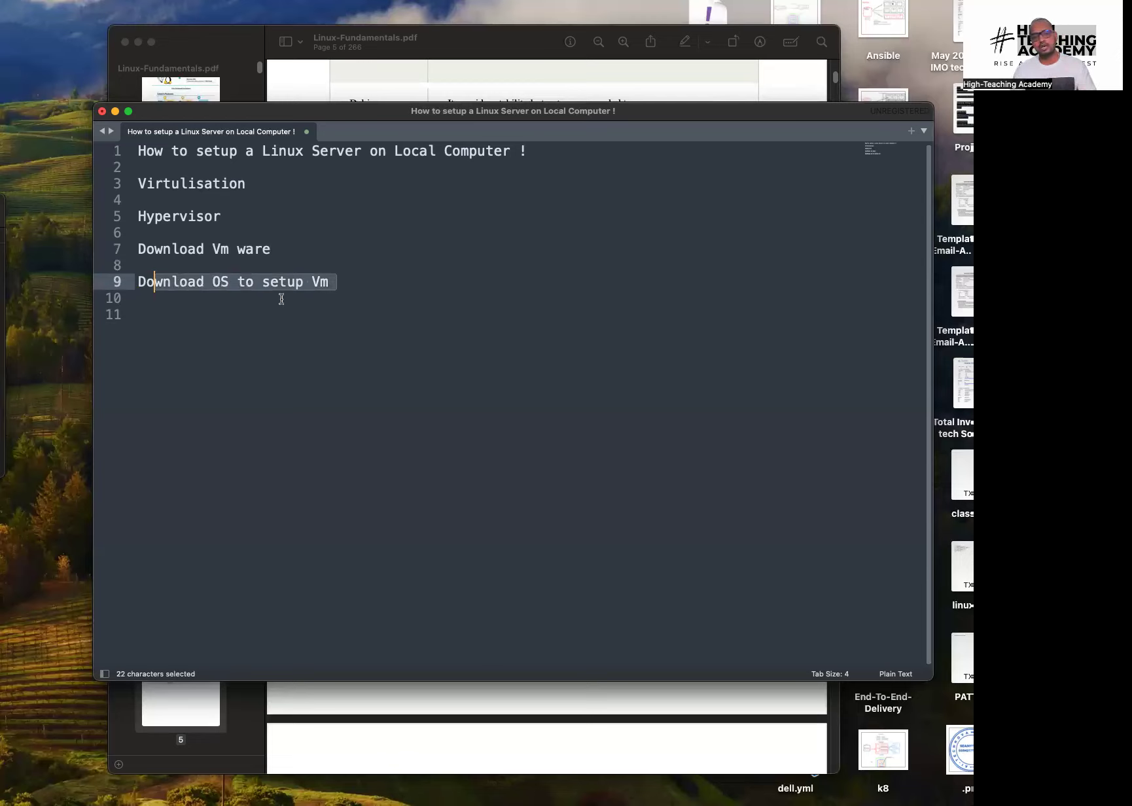
left_click(297, 297)
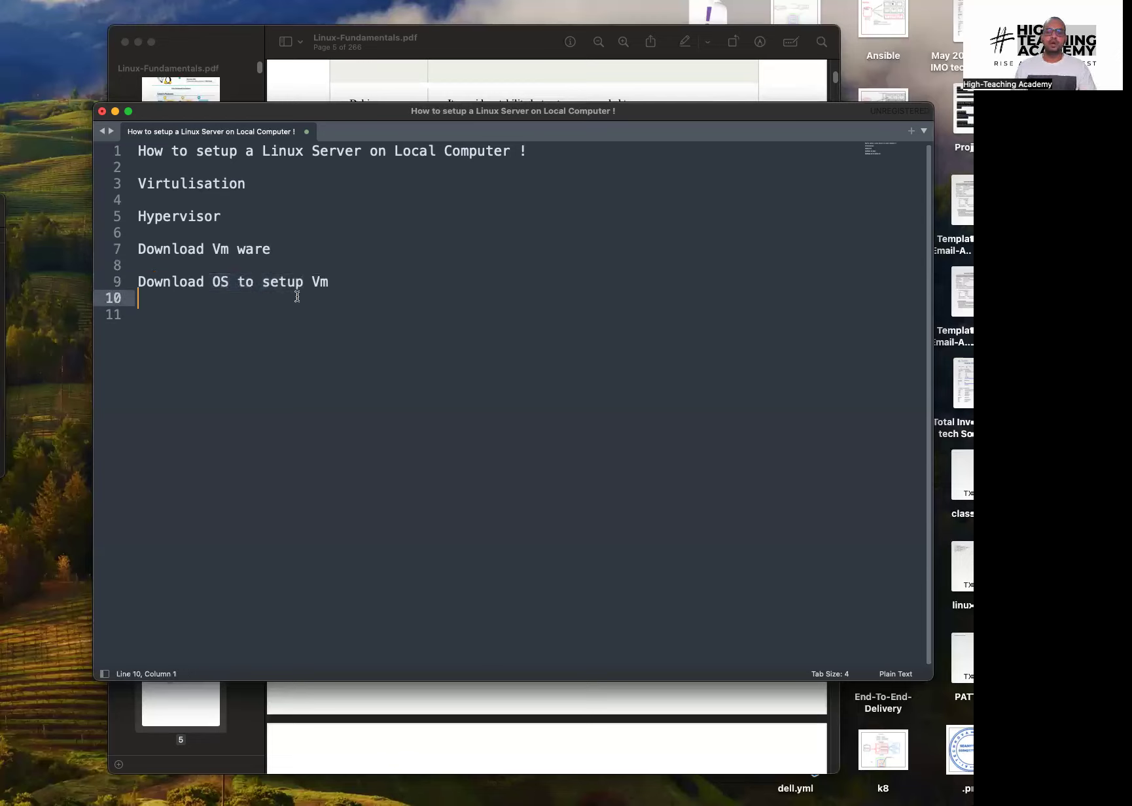
left_click(287, 313)
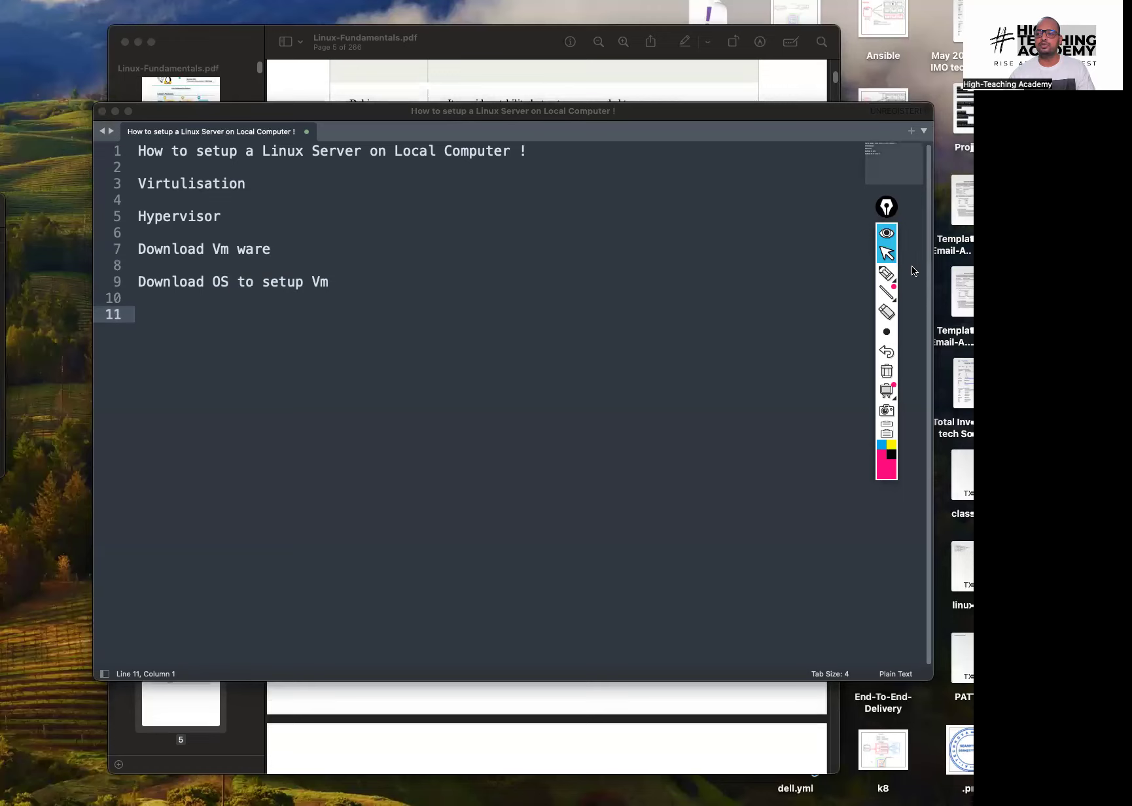
Sketch a brace with handwritten 'scalability' and 'slow' notes beside the outline, then erase them
left_click(887, 273)
left_click_drag(413, 135, 420, 343)
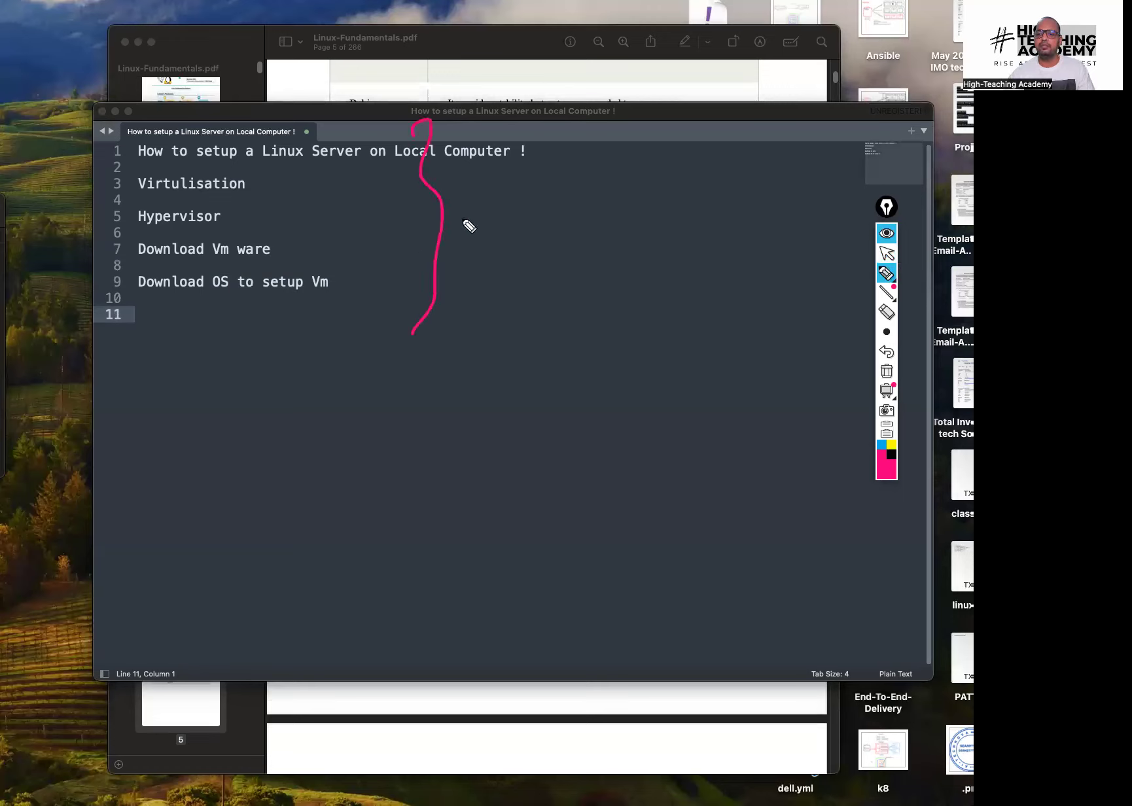
mouse_move(469, 305)
left_mouse_down()
mouse_move(564, 275)
mouse_move(707, 200)
left_mouse_up()
mouse_move(538, 306)
left_mouse_down()
mouse_move(720, 218)
mouse_move(698, 260)
left_mouse_up()
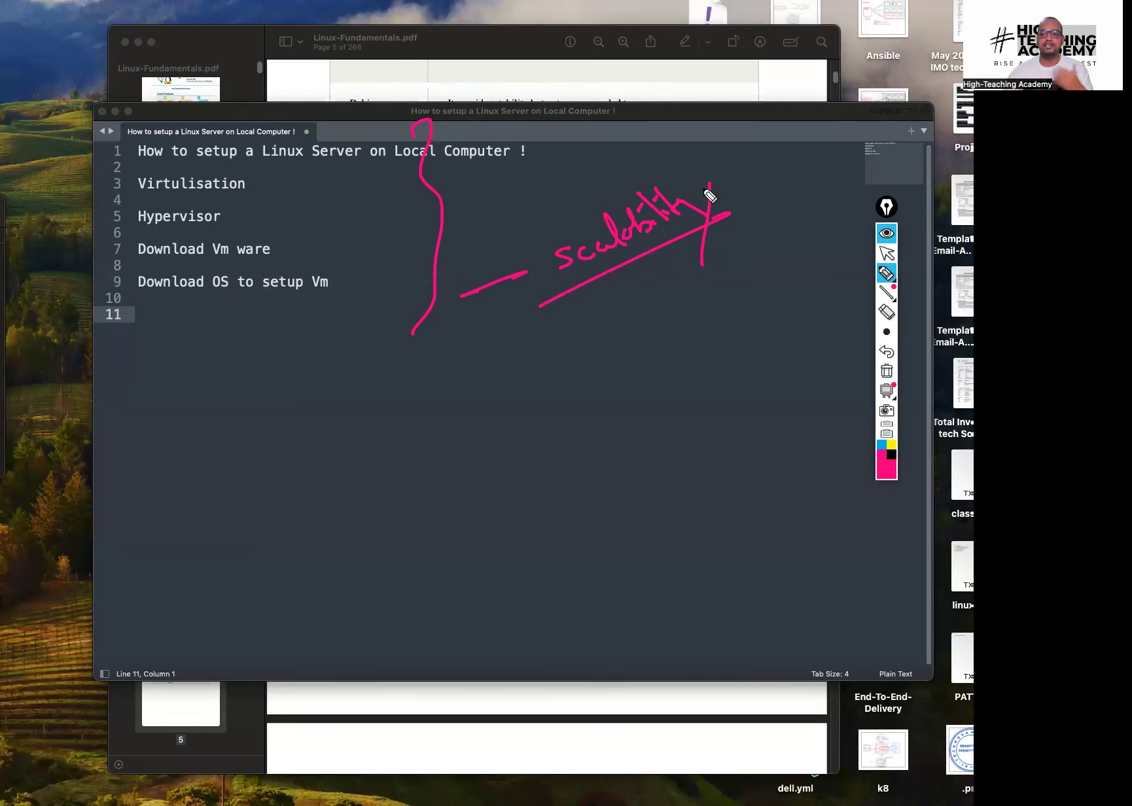
mouse_move(523, 377)
left_mouse_down()
mouse_move(627, 352)
mouse_move(635, 335)
left_mouse_up()
left_click_drag(576, 371, 652, 333)
mouse_move(589, 414)
left_mouse_down()
mouse_move(667, 373)
mouse_move(725, 366)
mouse_move(594, 452)
left_mouse_up()
mouse_move(702, 445)
left_mouse_down()
mouse_move(688, 432)
mouse_move(709, 425)
left_mouse_up()
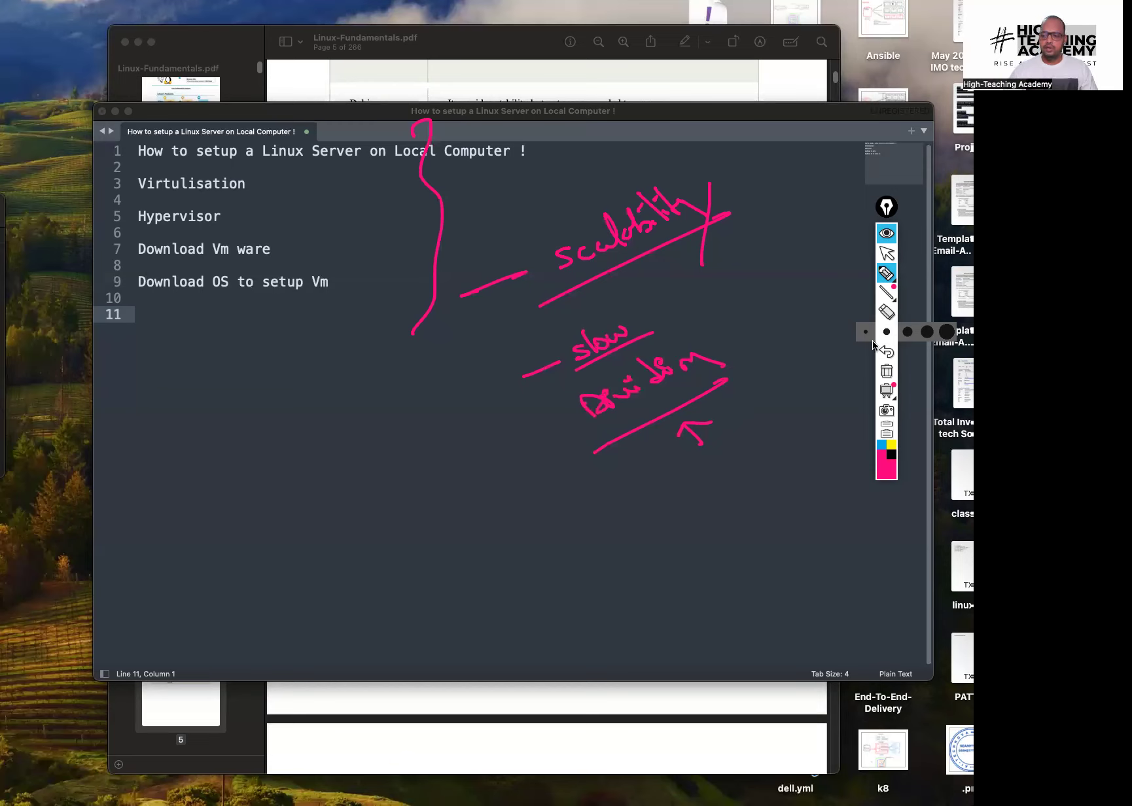
left_click(888, 378)
left_click(887, 253)
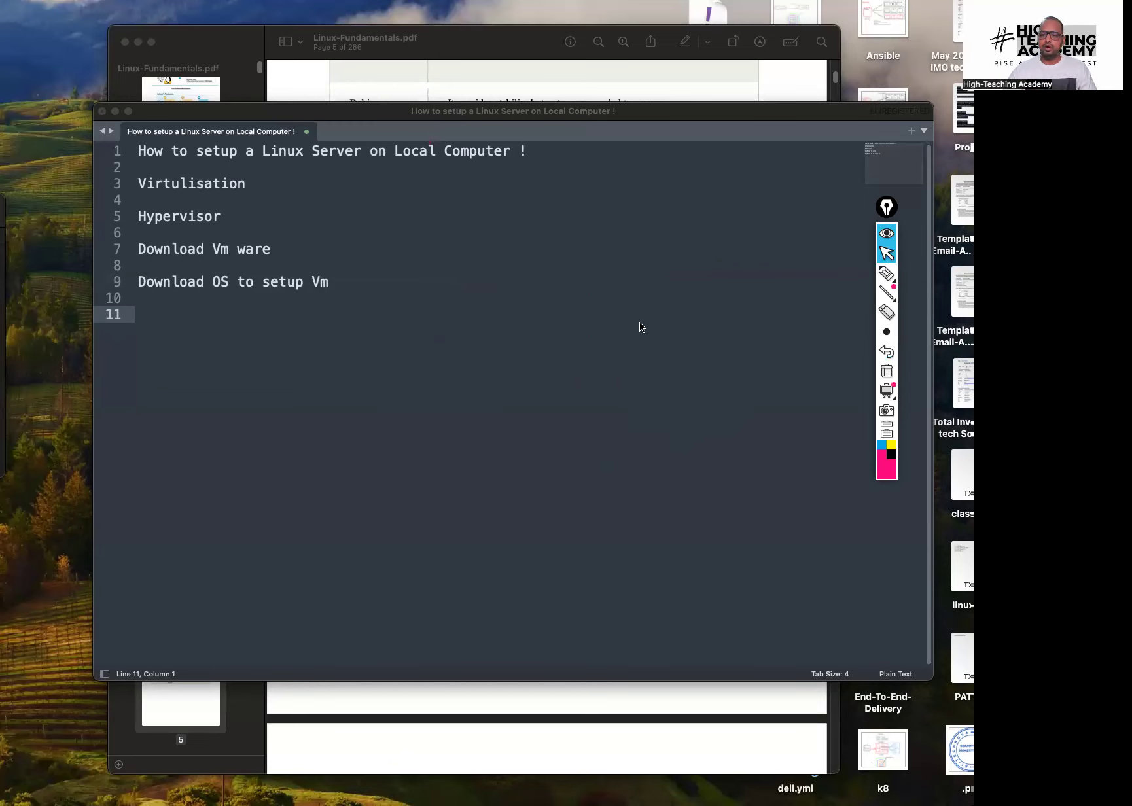
Add the heading 'Cloud - AWS' on a new line below the outline
left_click(362, 339)
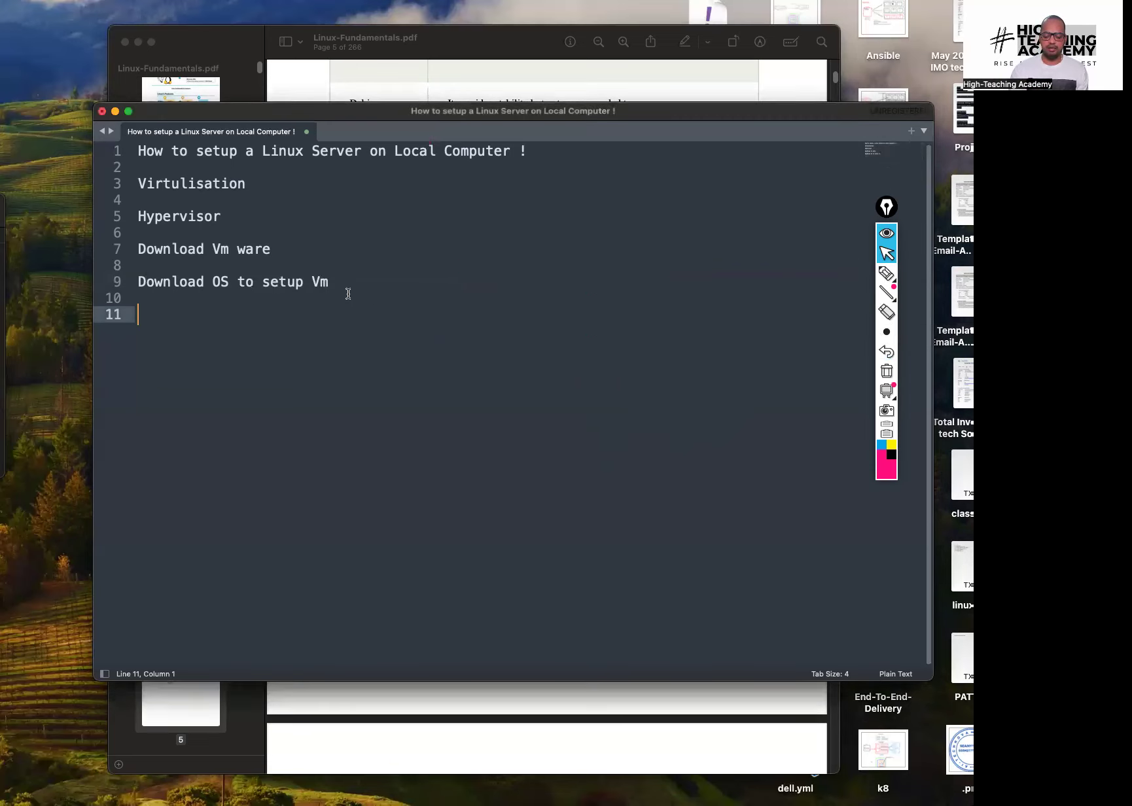
key("Return")
type("Clud")
key("BackSpace")
key("BackSpace")
type("oud ")
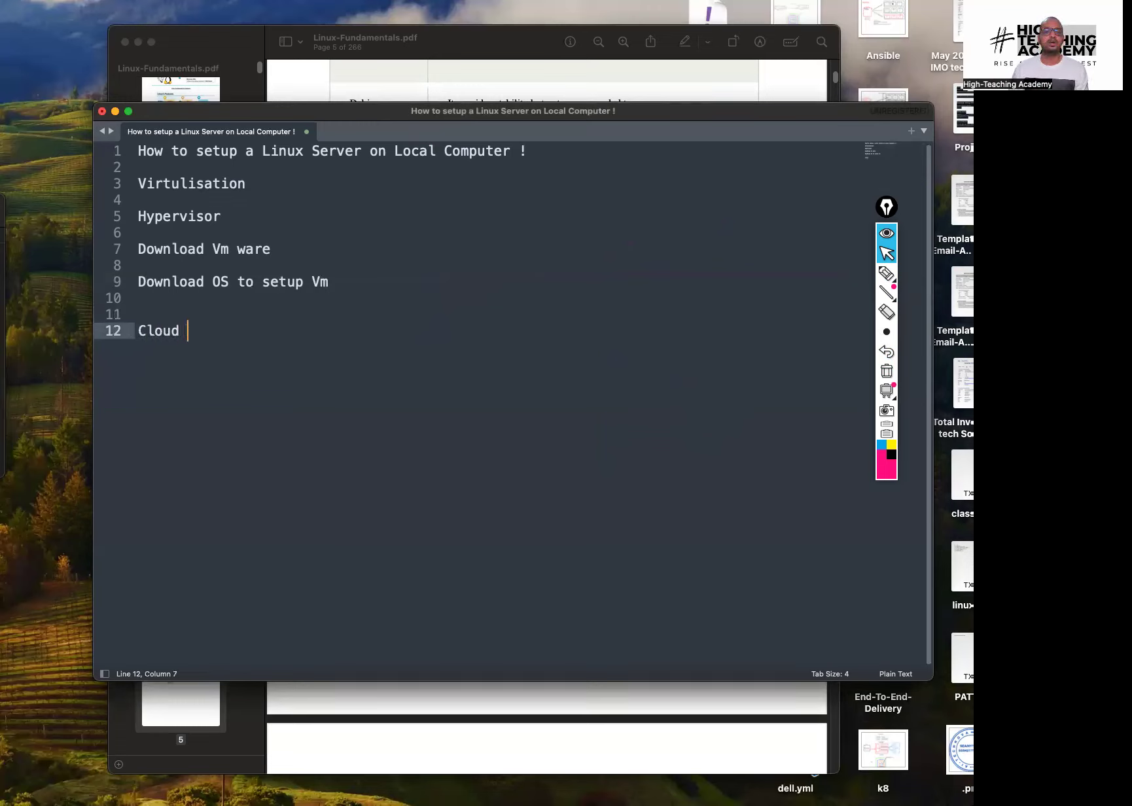
type("- ")
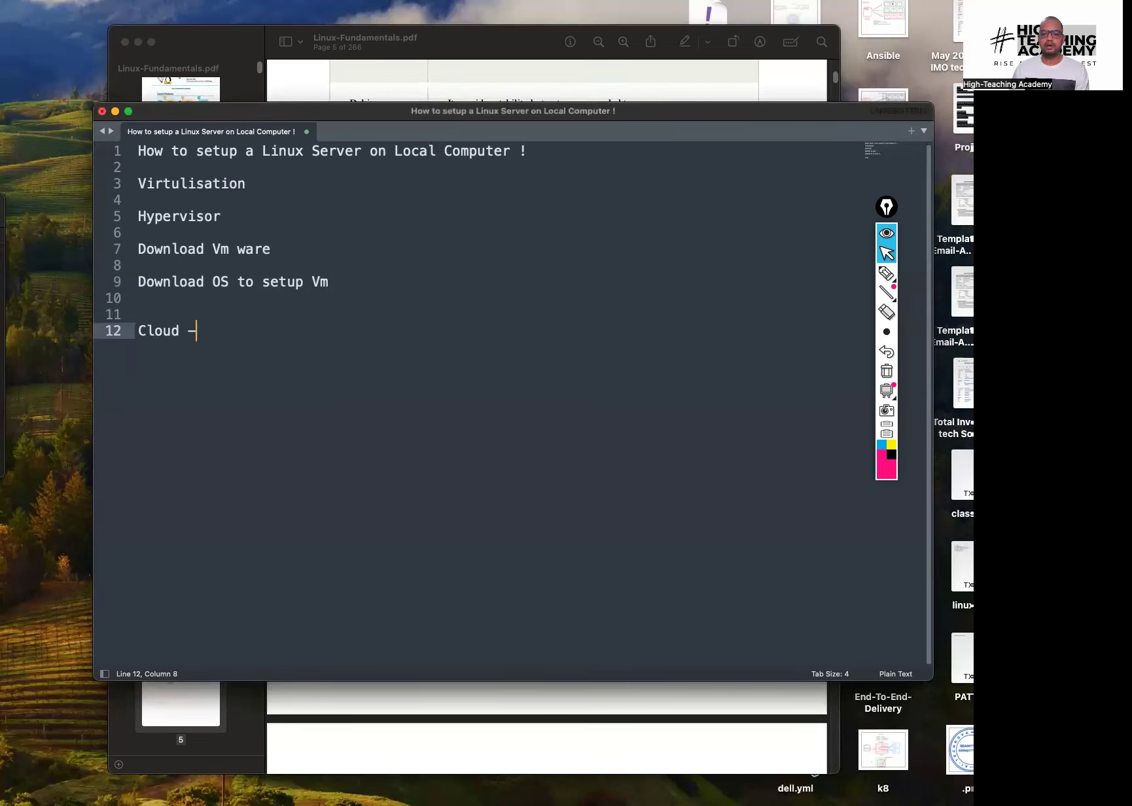
type("AWS")
key("Return")
key("Return")
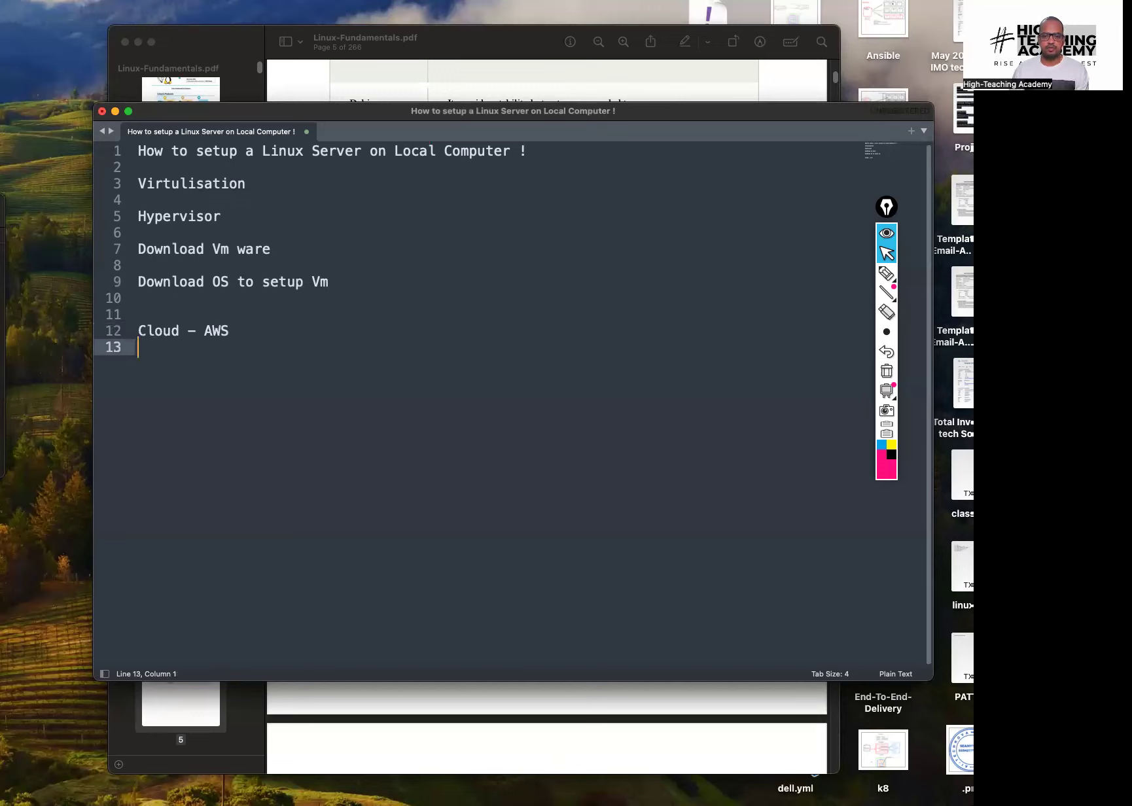
Type the note 'How to setup your AWS Cloud Account ?' and leave two new lines after it
type("How")
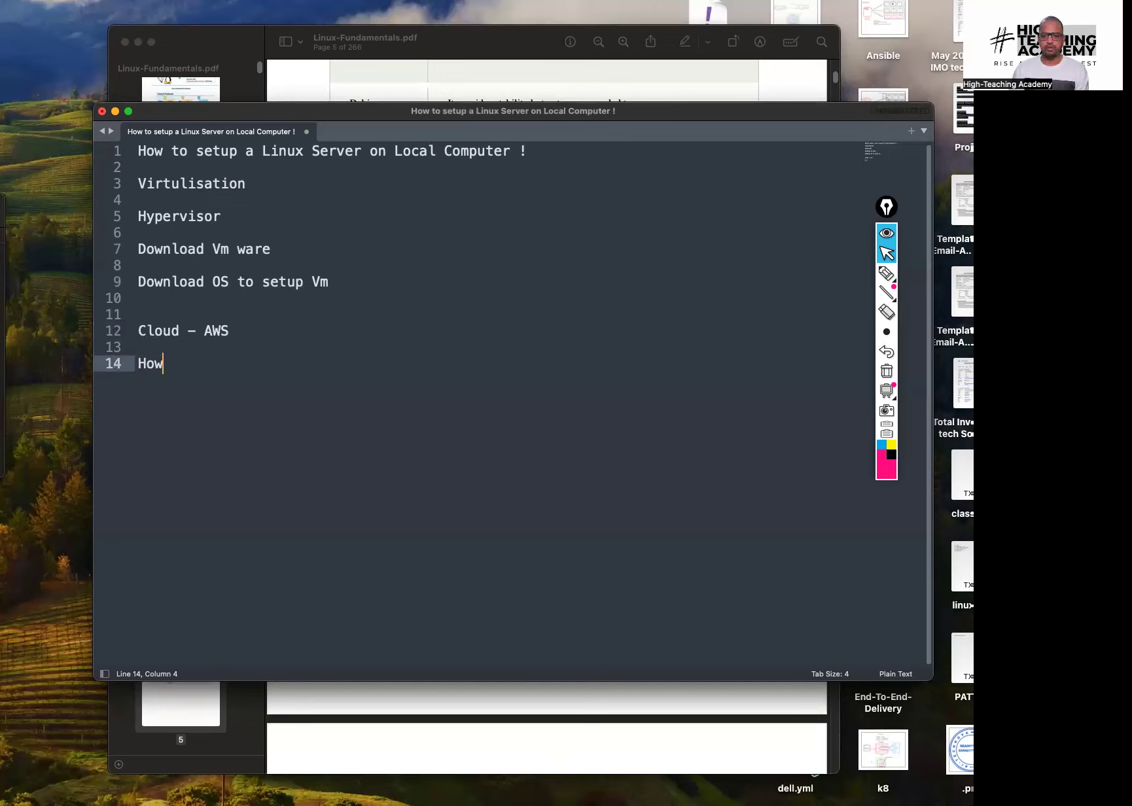
type(" to setu")
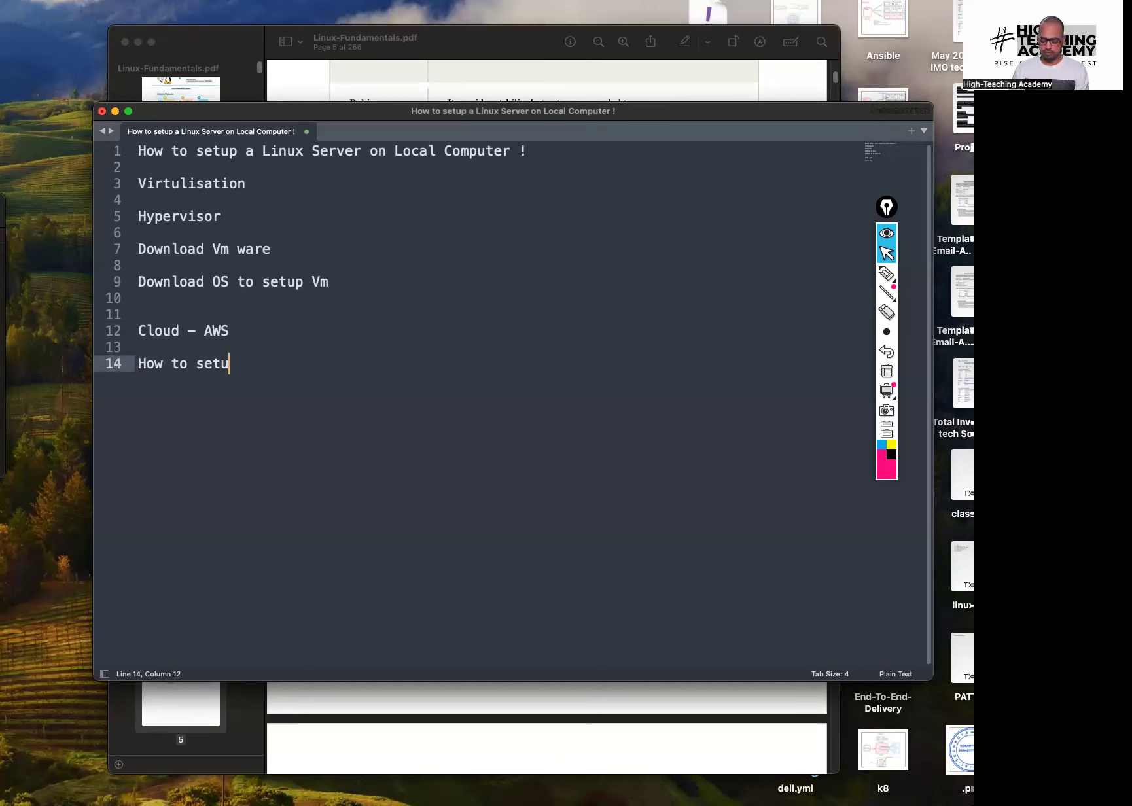
type("p ypur")
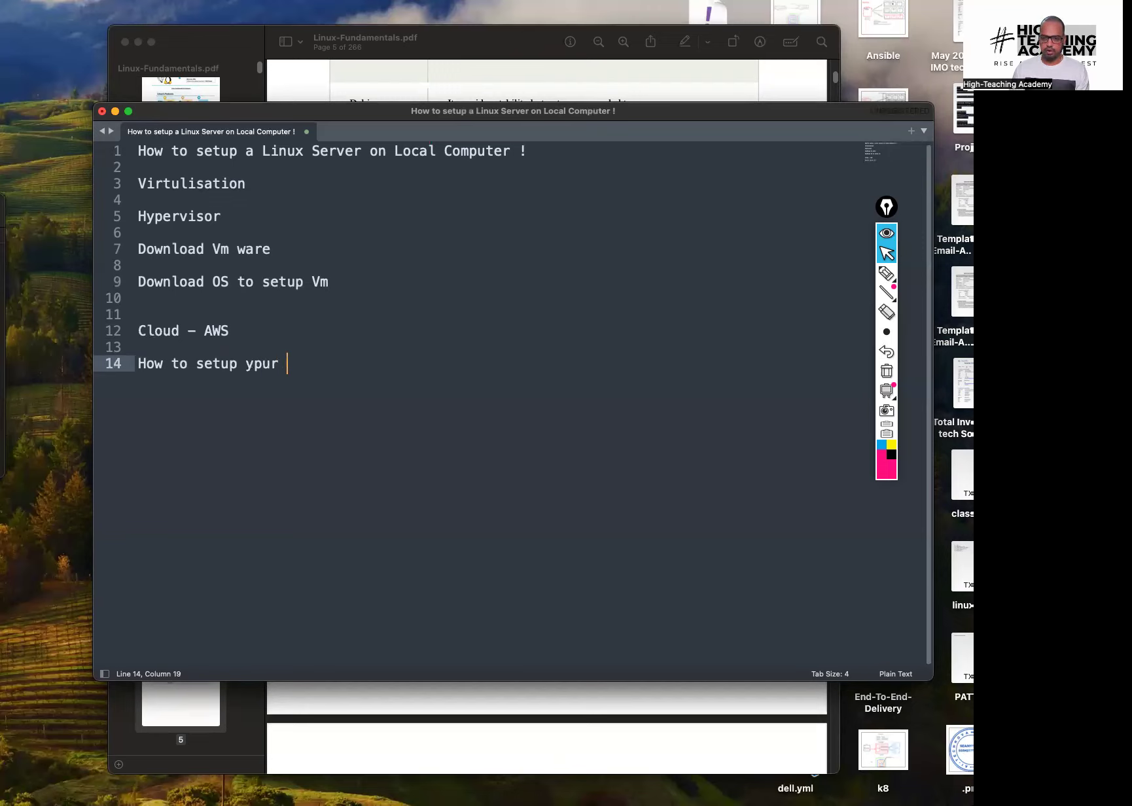
key("BackSpace")
key("BackSpace")
key("BackSpace")
key("BackSpace")
type("or")
key("BackSpace")
key("BackSpace")
type("iu")
key("BackSpace")
key("BackSpace")
type("ur AWS ")
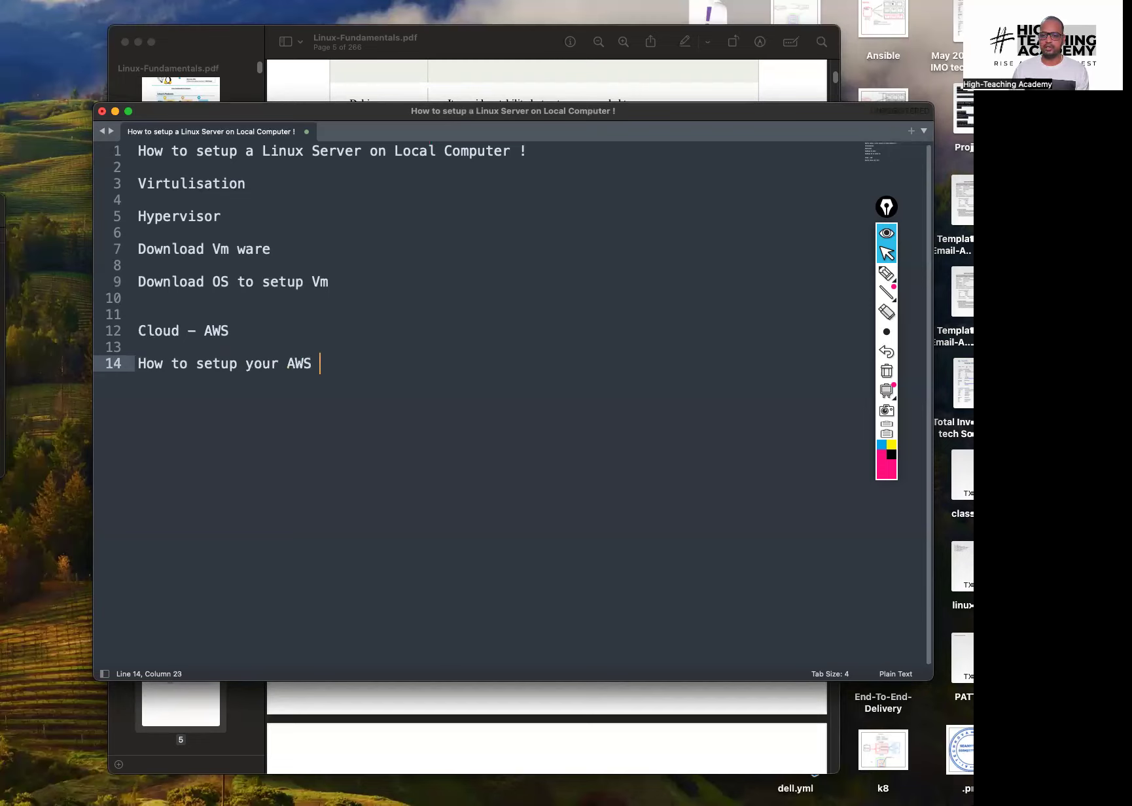
type("Cloud Account ?")
key("Return")
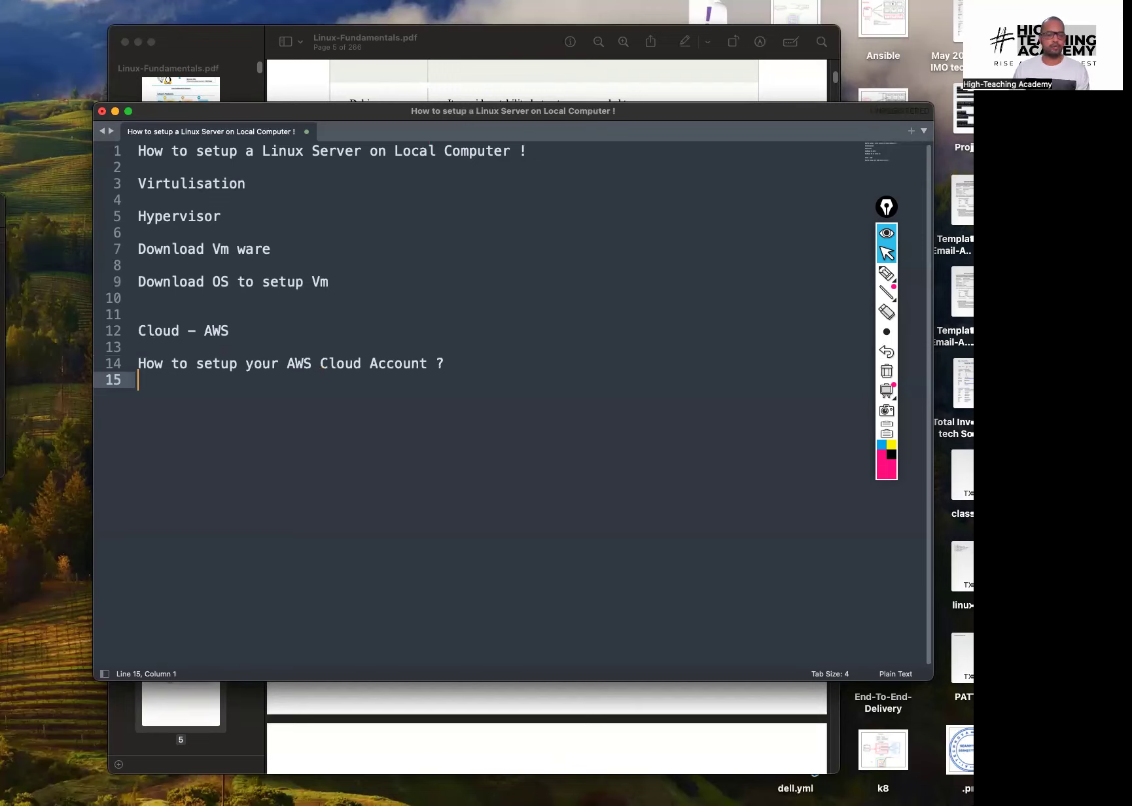
key("Return")
List the bullets '- Free tier 12 months', '- Create a Vm on AWS Cloud', '- Create Windows VM', '- Create Linux VM'
type("- ")
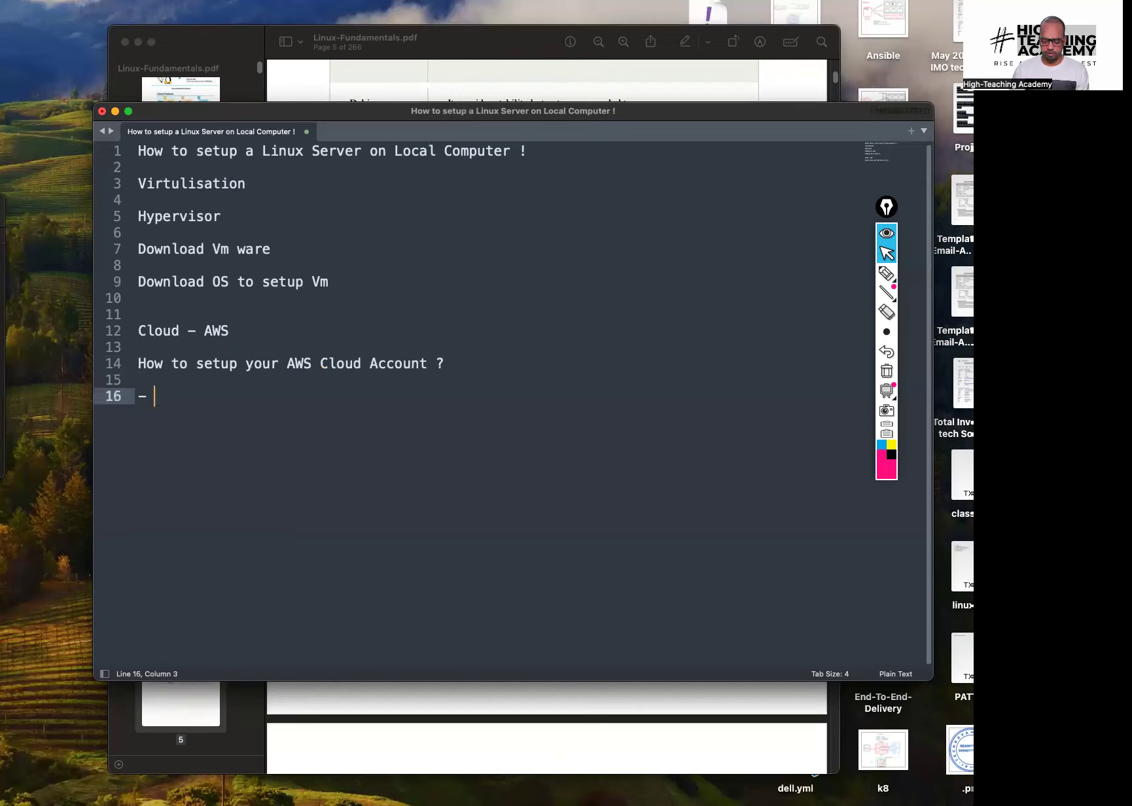
type("Free tier")
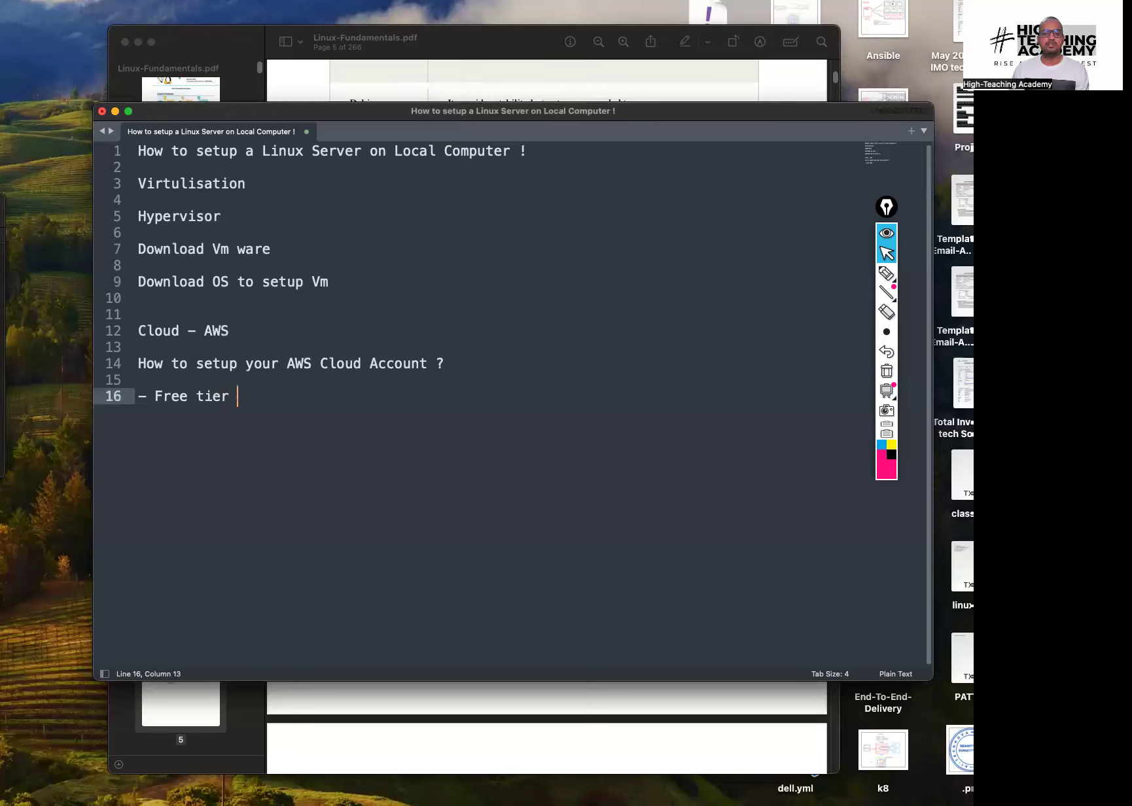
type(" 12 months")
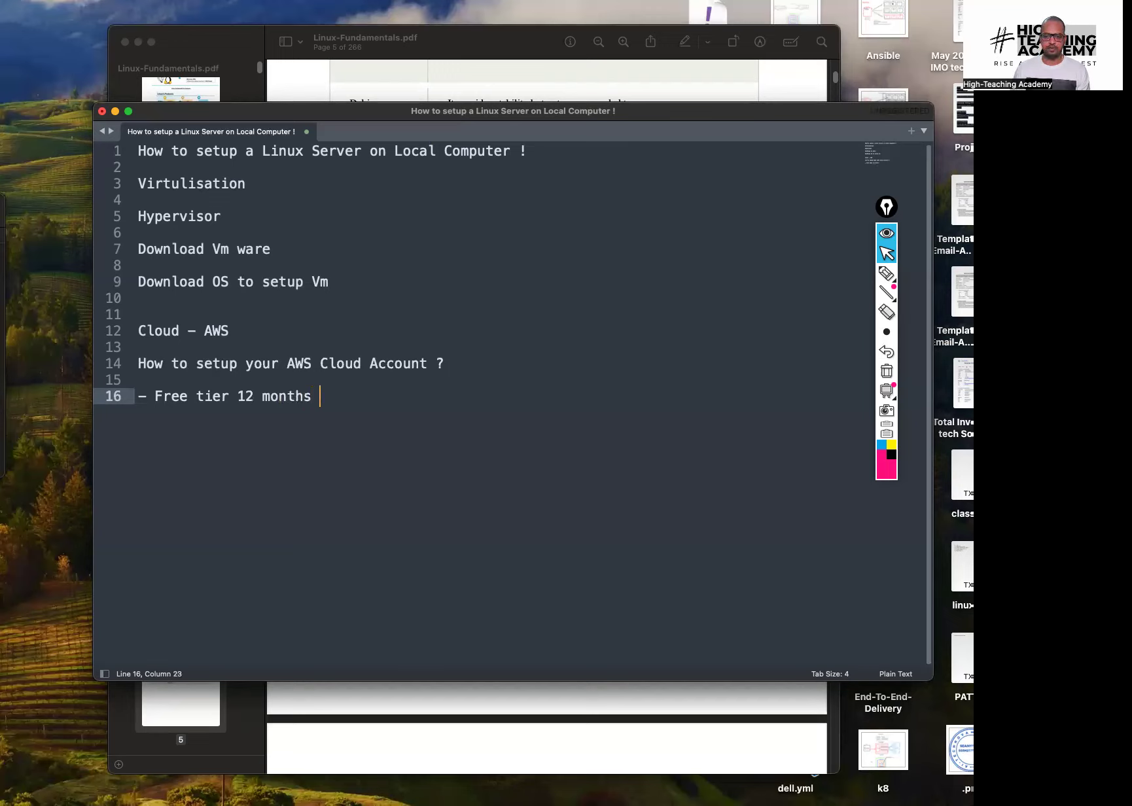
key("Return")
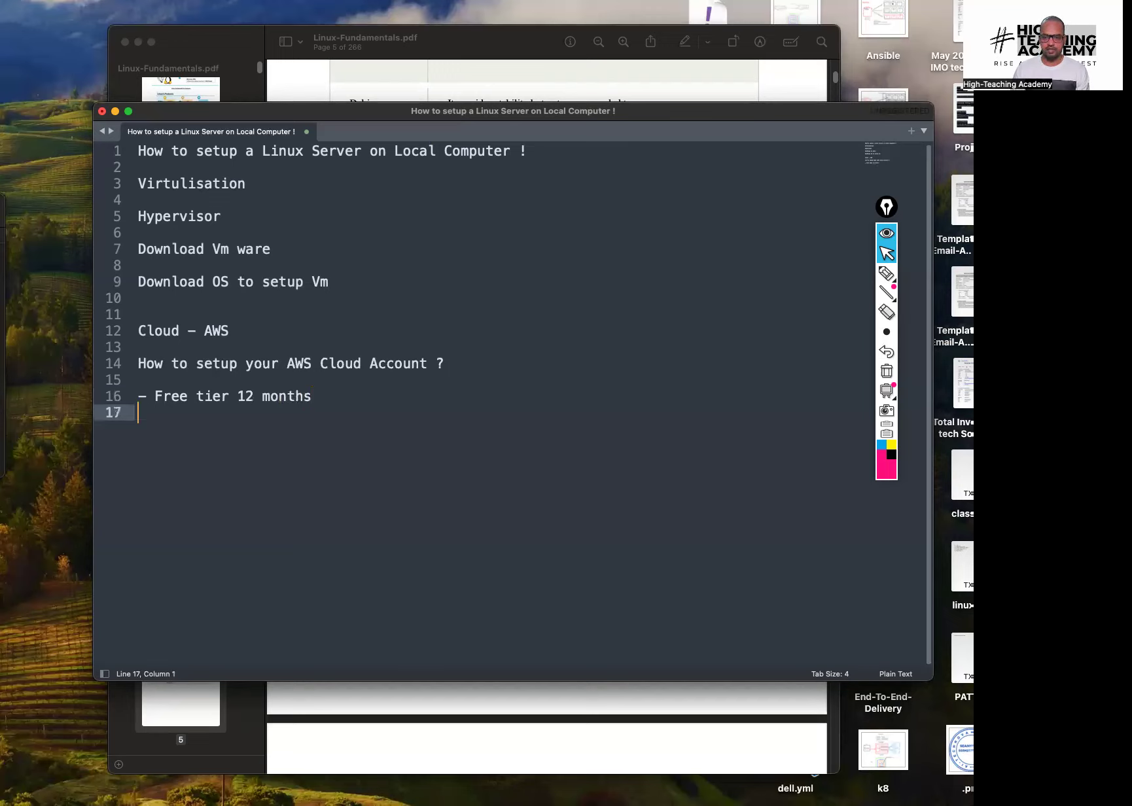
type("- C")
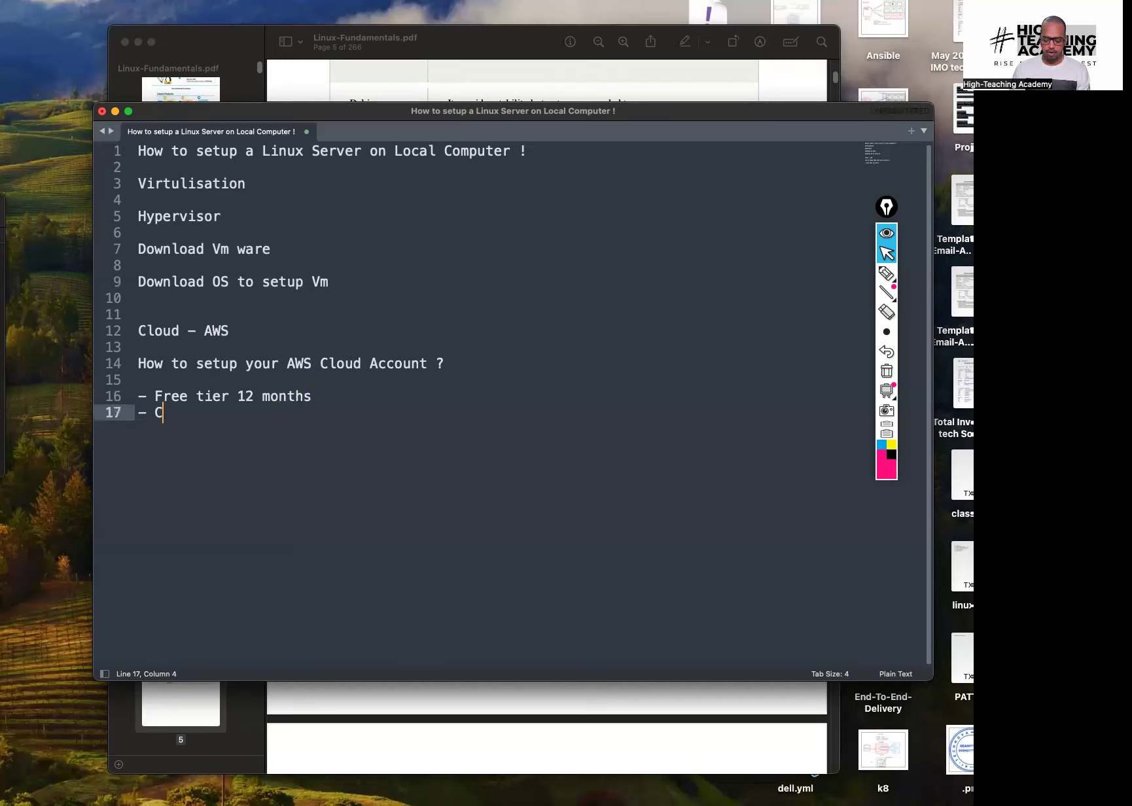
type("reate a ")
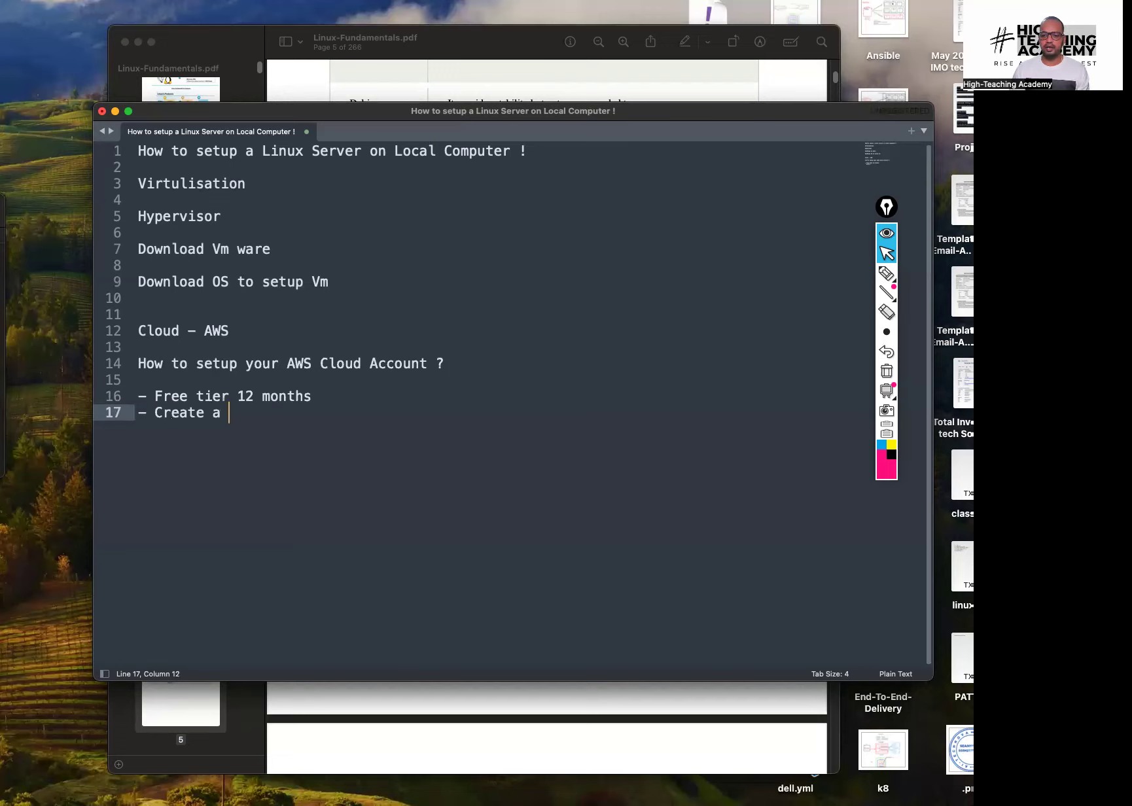
type("Vm on AWS C")
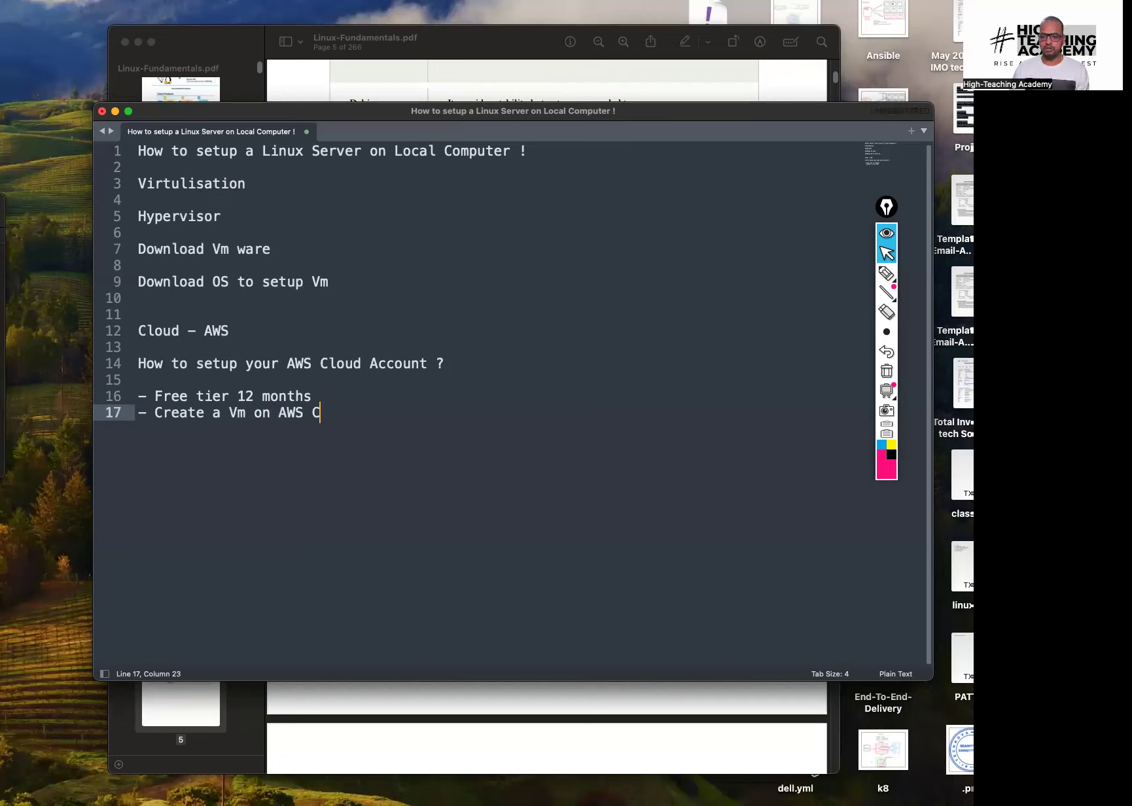
type("loud")
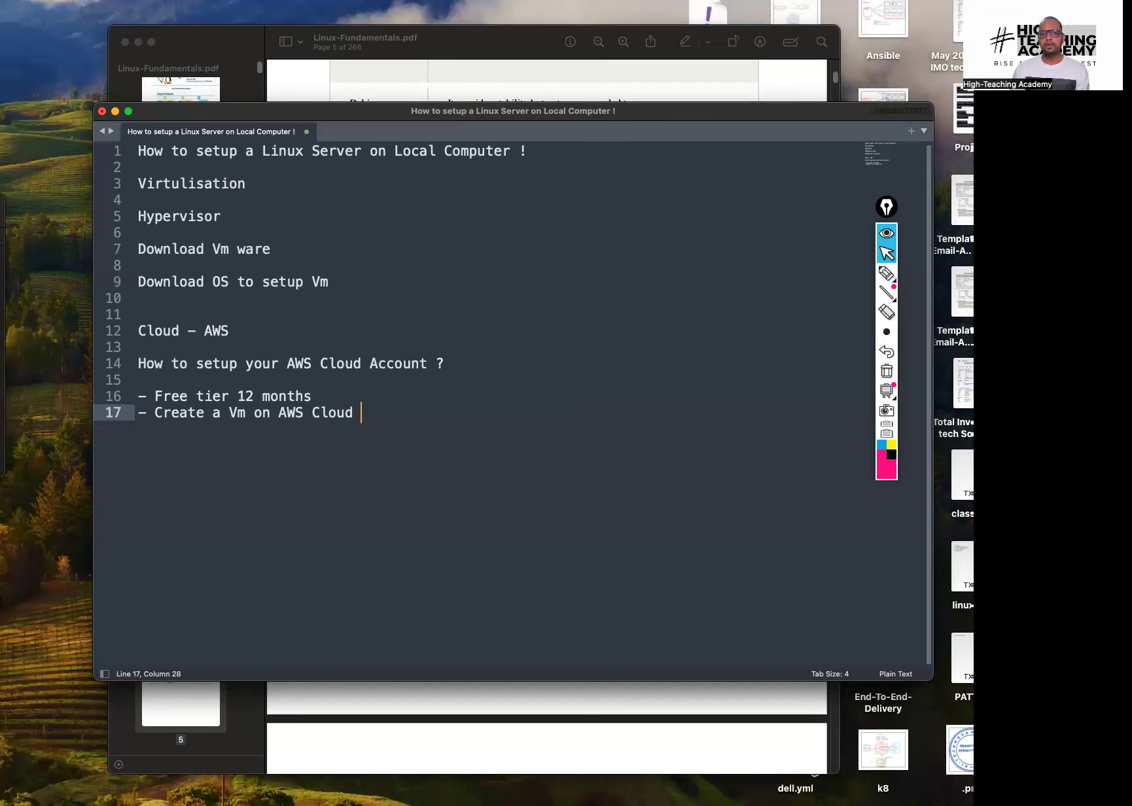
key("Return")
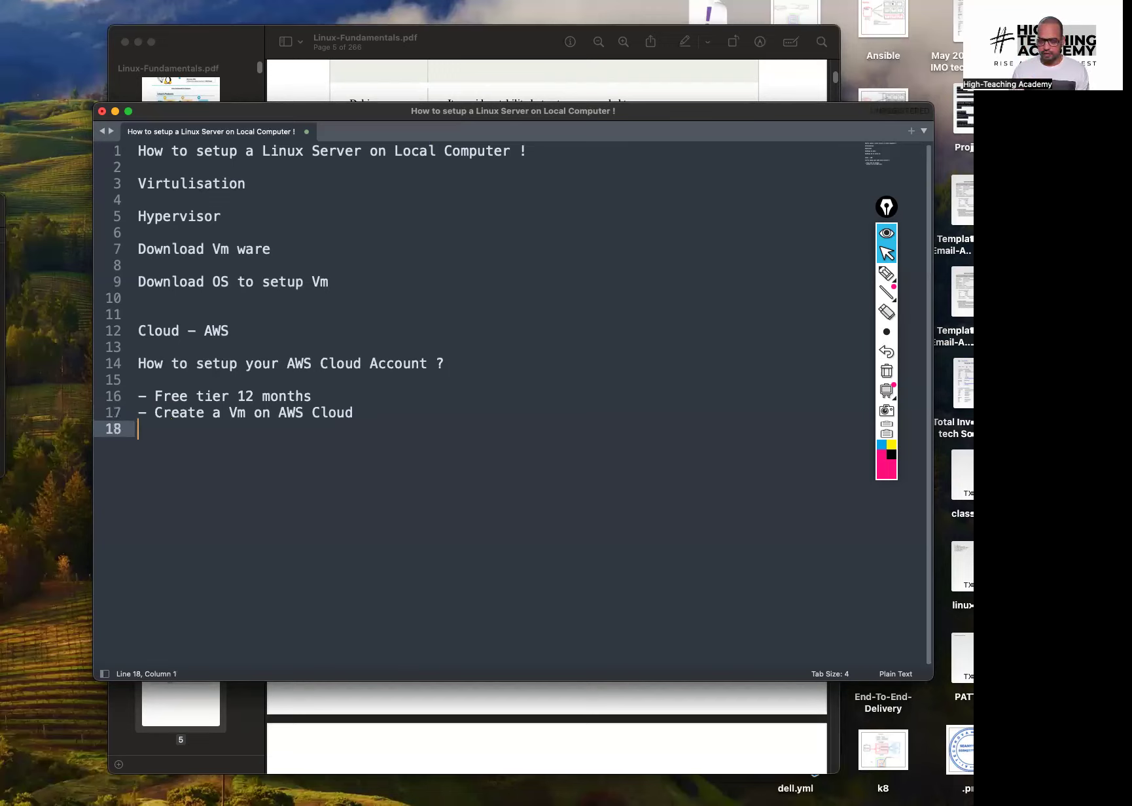
type("- ")
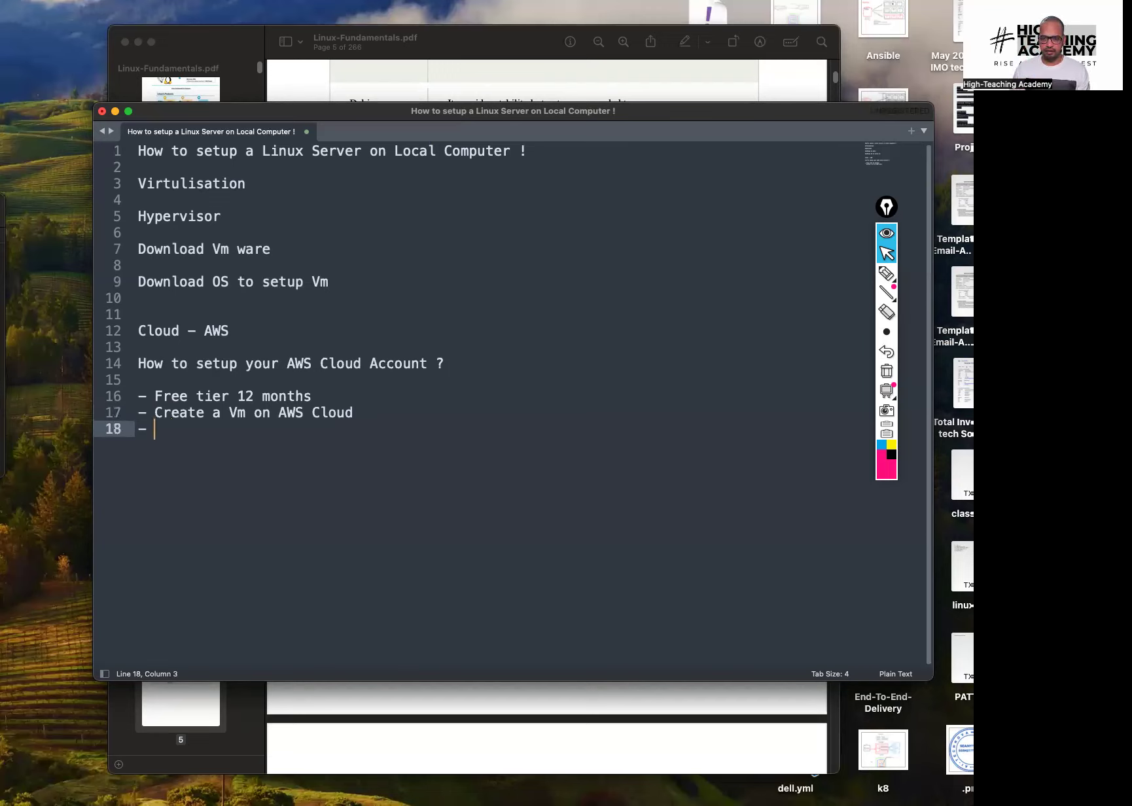
type("Create Windows VM")
key("Return")
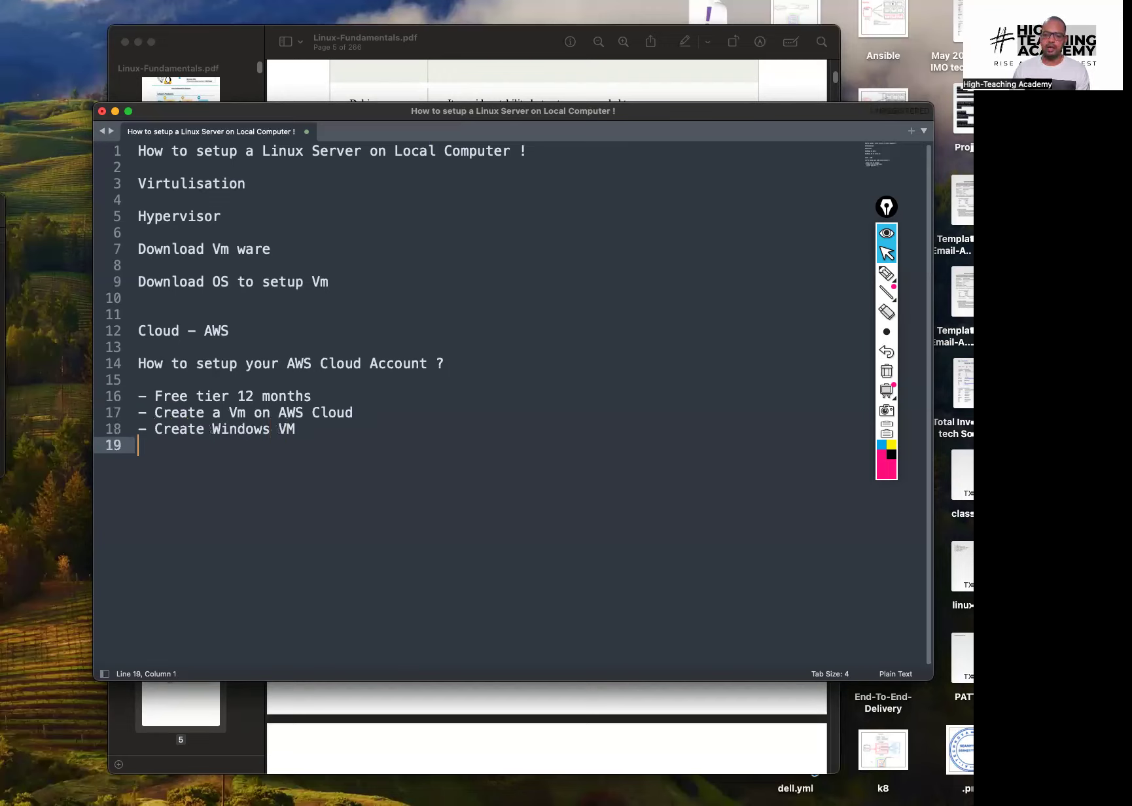
type("- Create Linux VM")
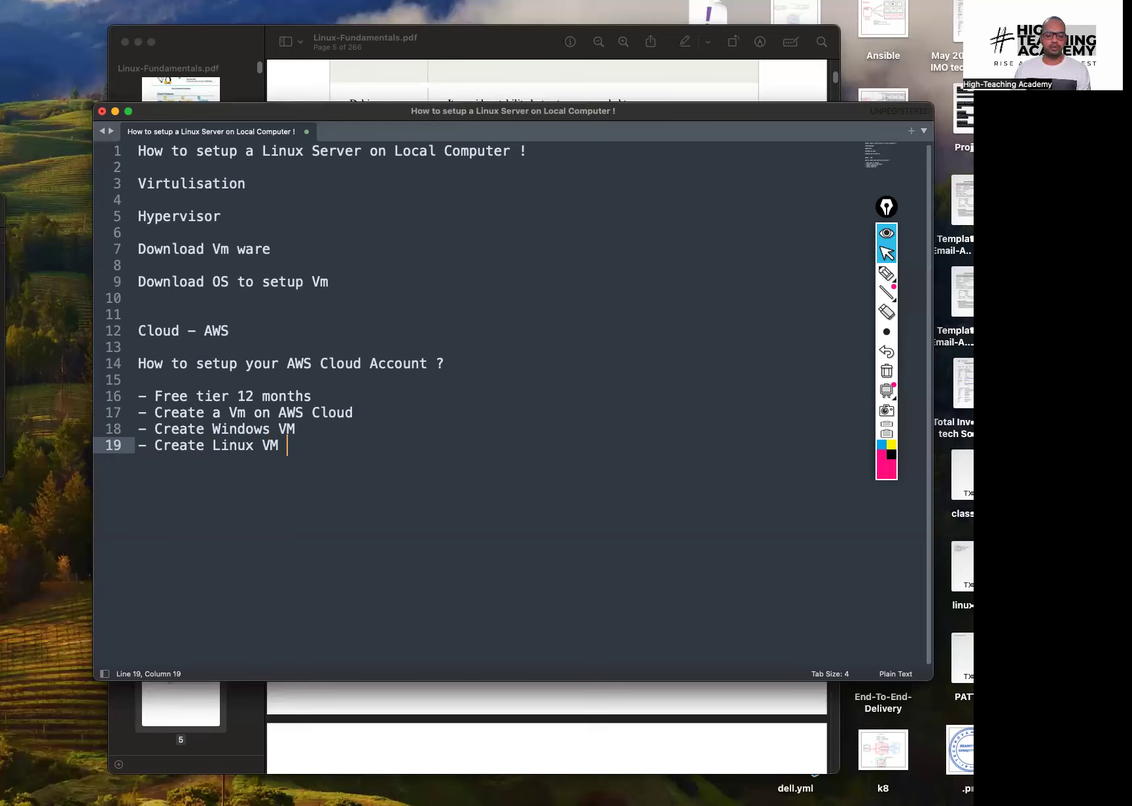
key("super+Tab")
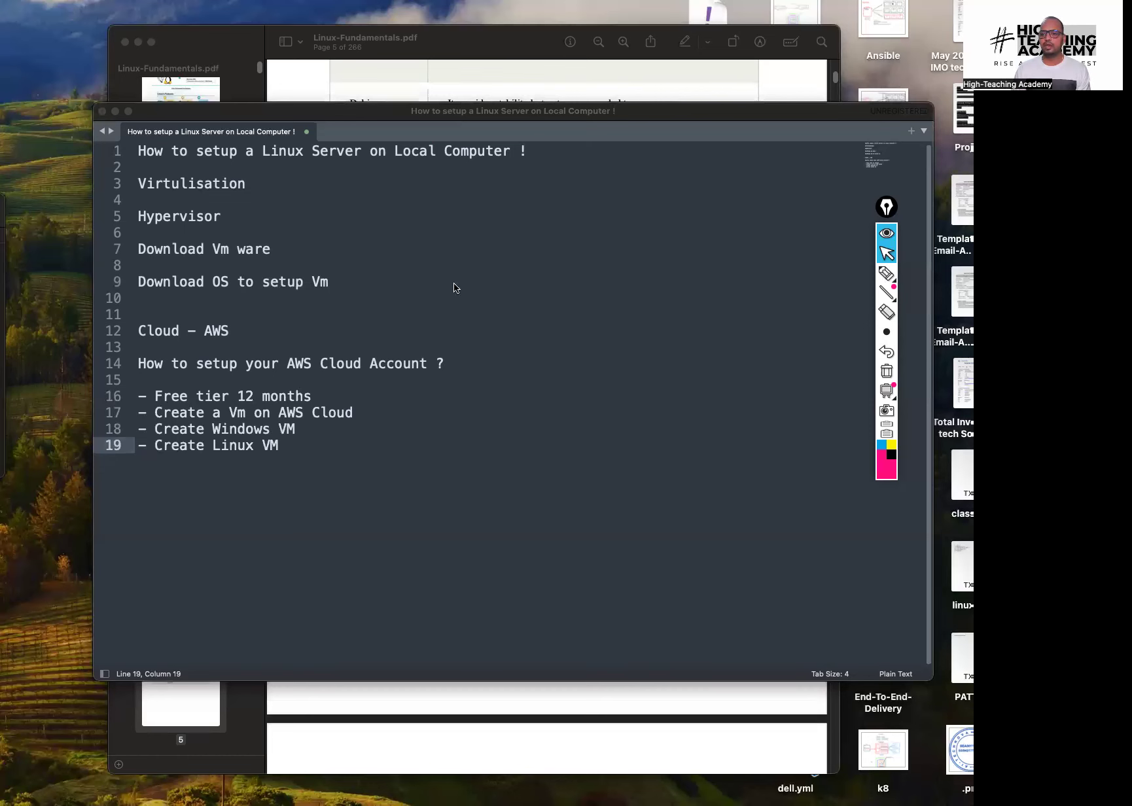
Move the Safari Private window to the top-left and search Google for 'aws console'
left_click_drag(1, 45, 972, 40)
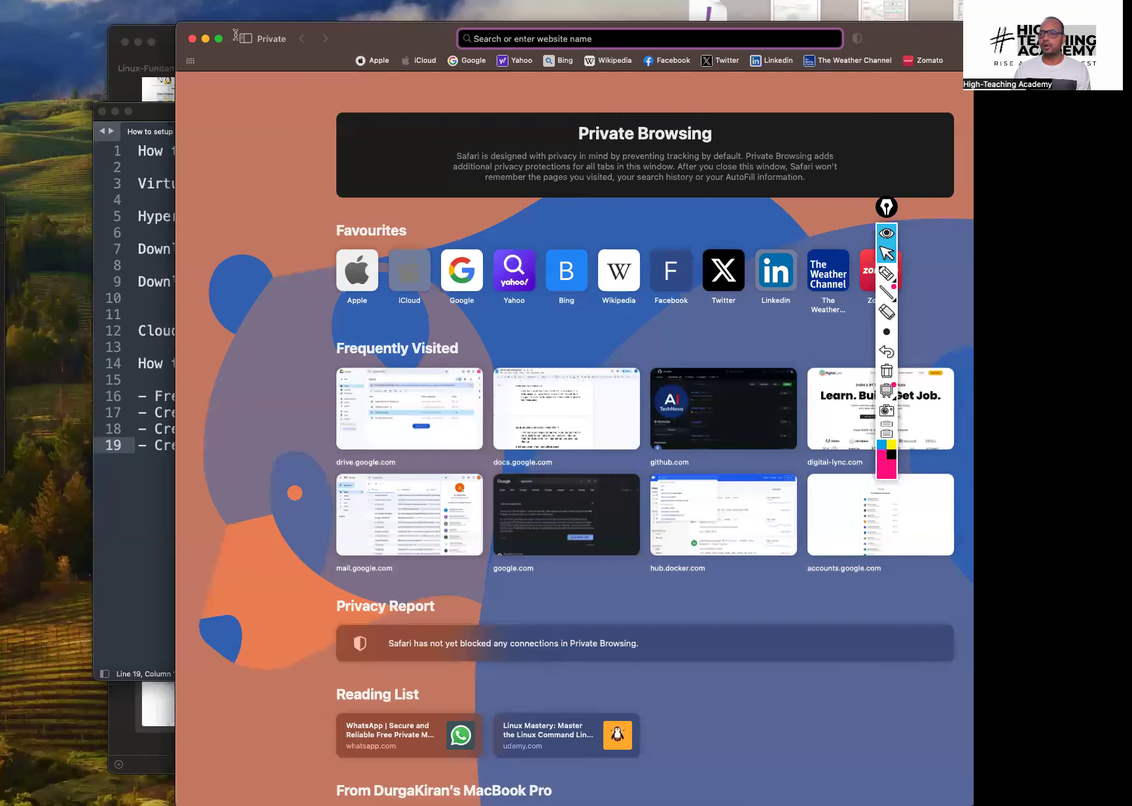
left_click_drag(399, 43, 232, 27)
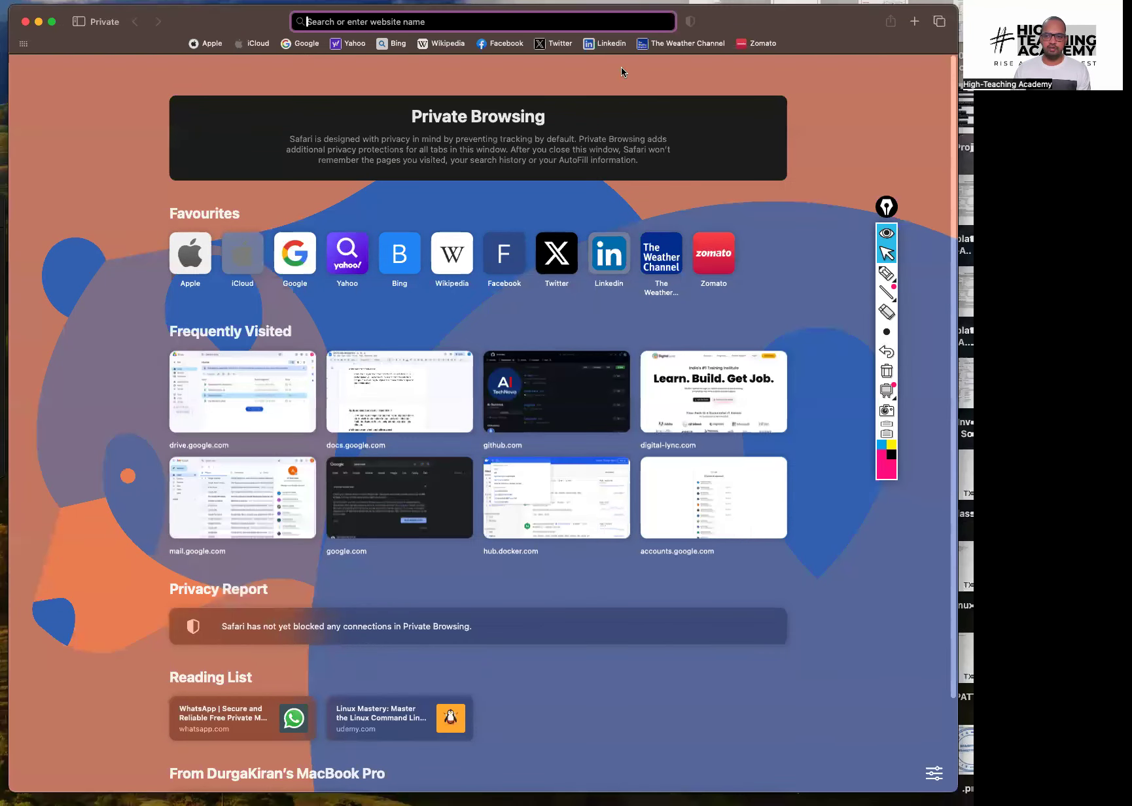
type("a")
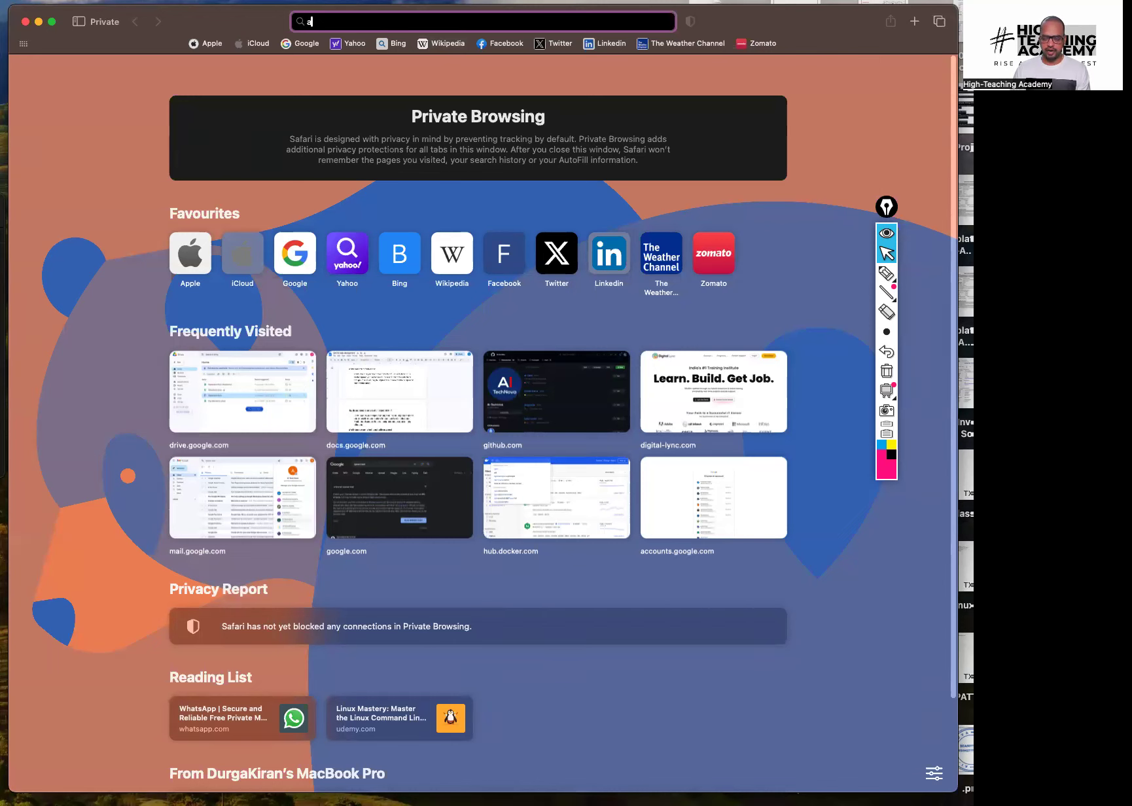
type("ws c")
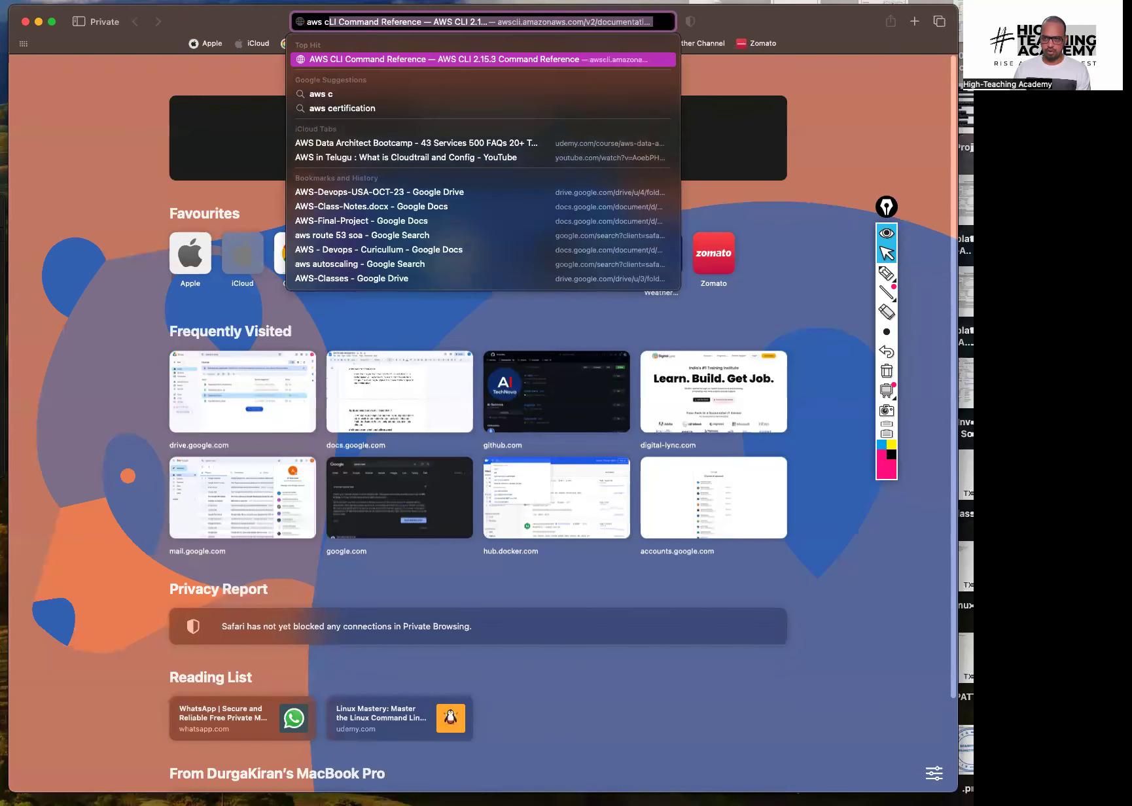
type("onsole")
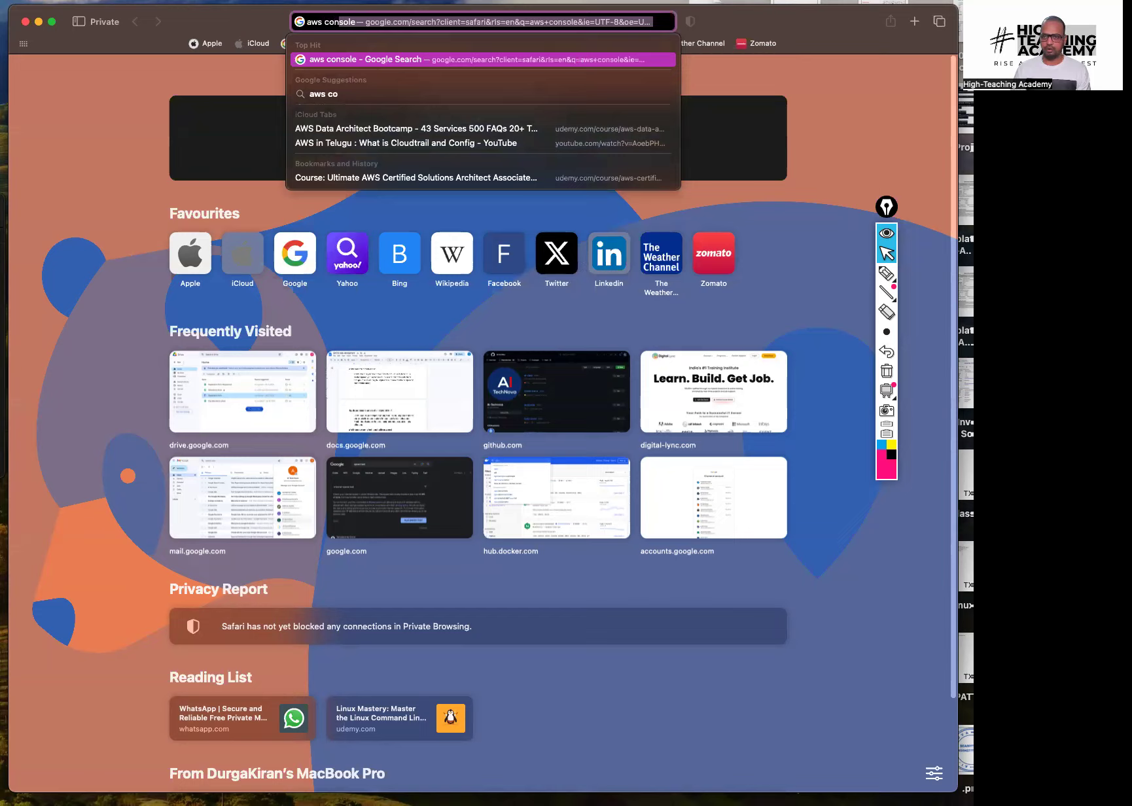
key("Return")
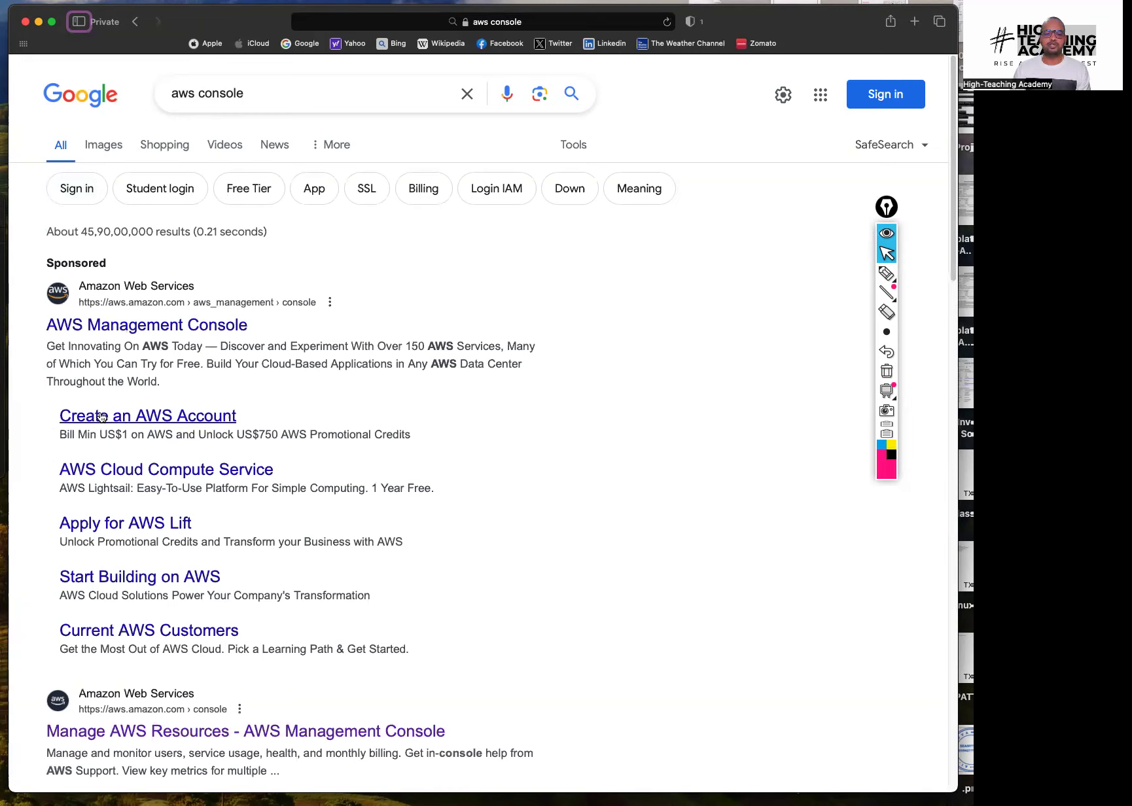
left_click_drag(52, 417, 244, 410)
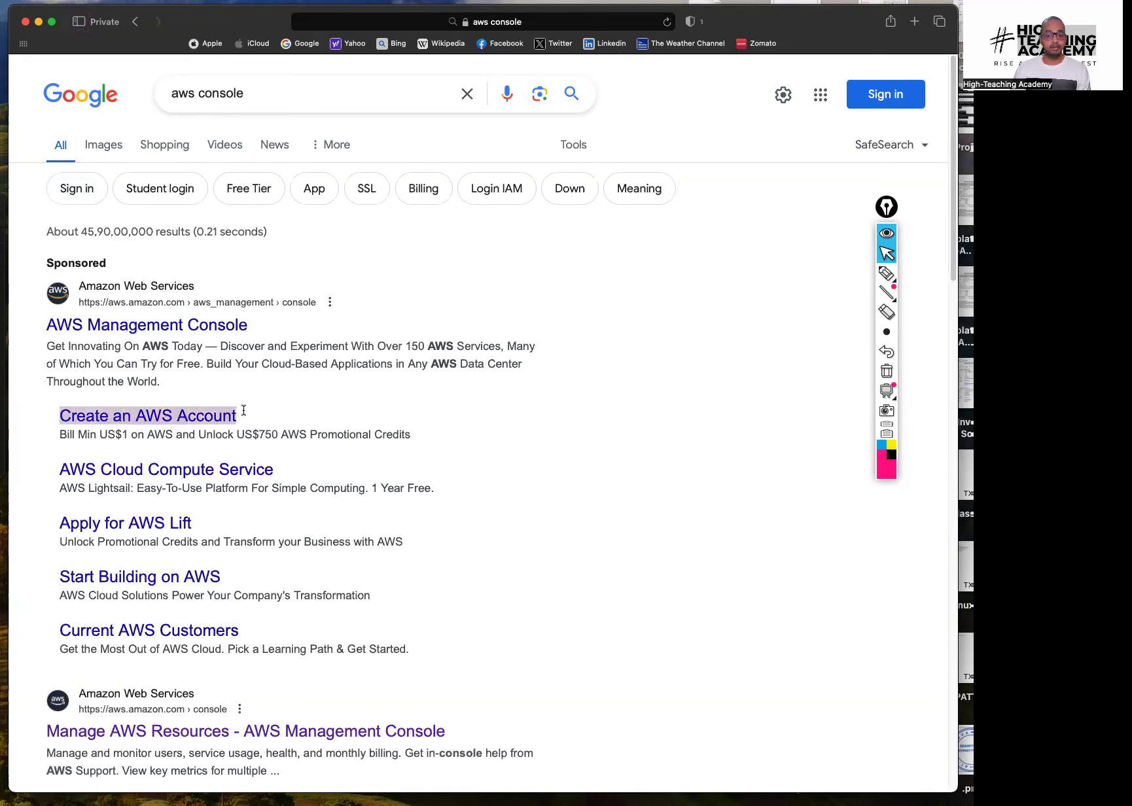
left_click(246, 409)
Follow the sponsored 'Create an AWS Account' link and its orange button, enlarging the page
left_click(184, 418)
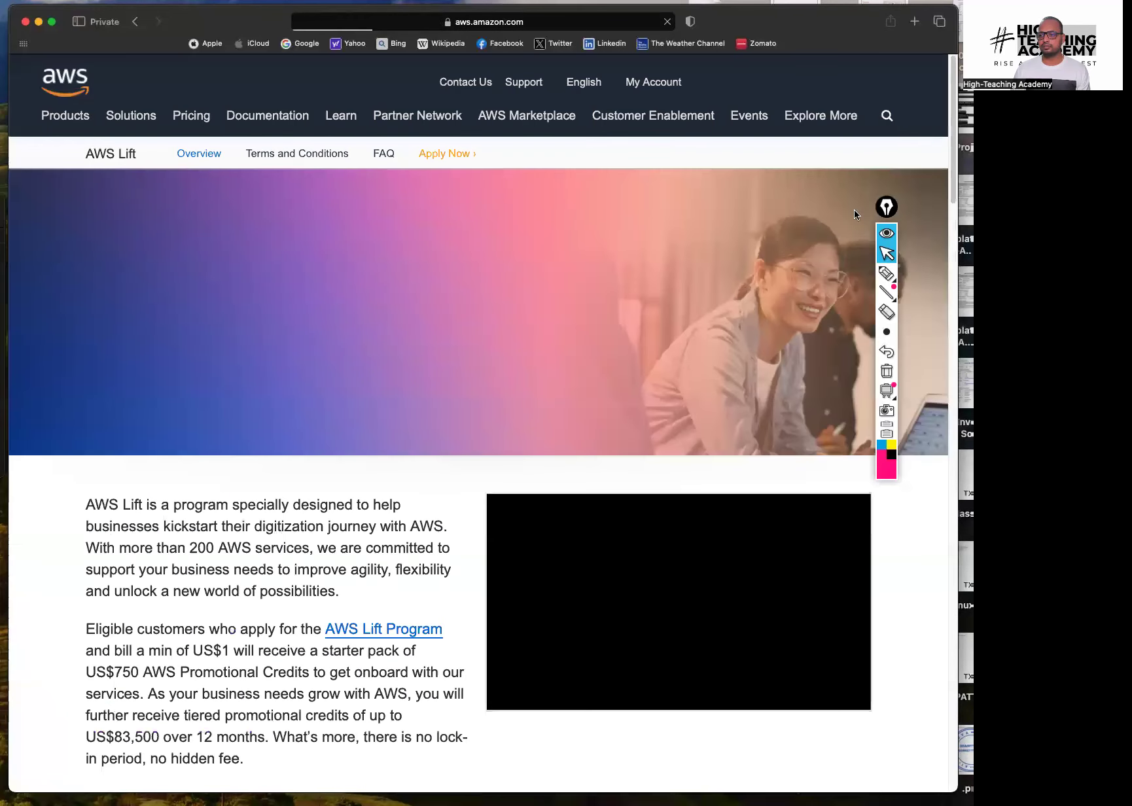
left_click(887, 232)
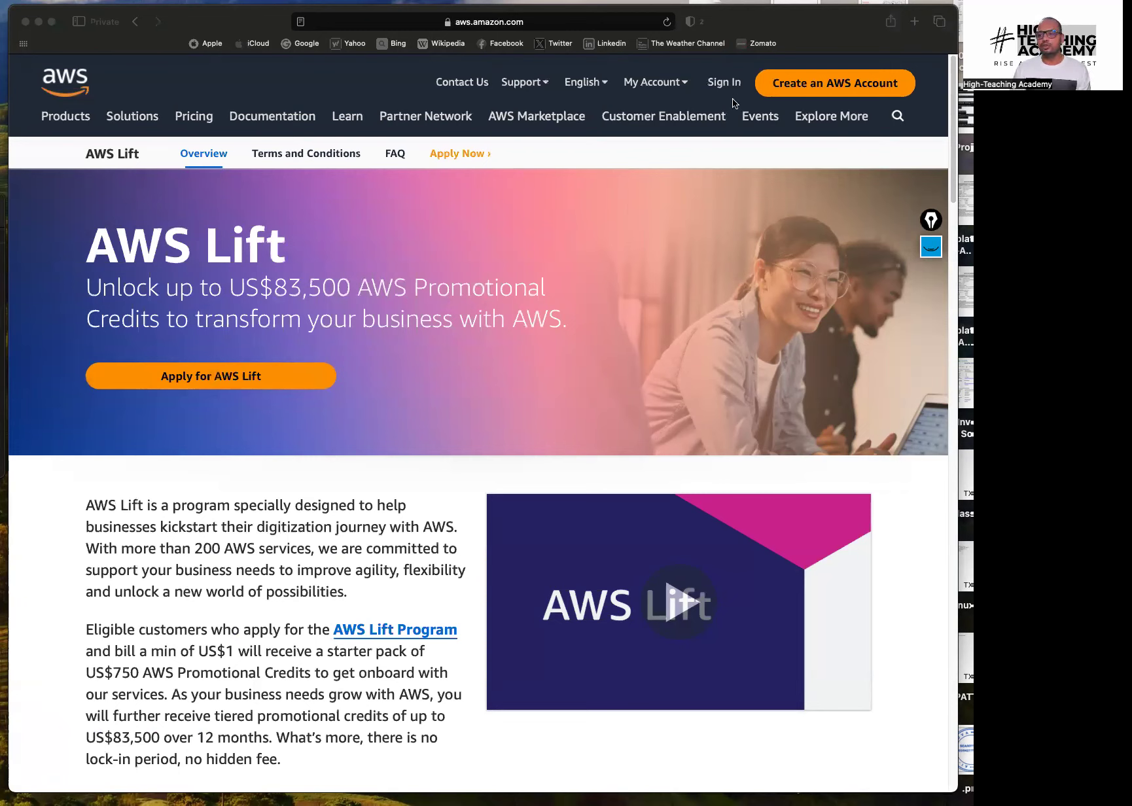
left_click(830, 86)
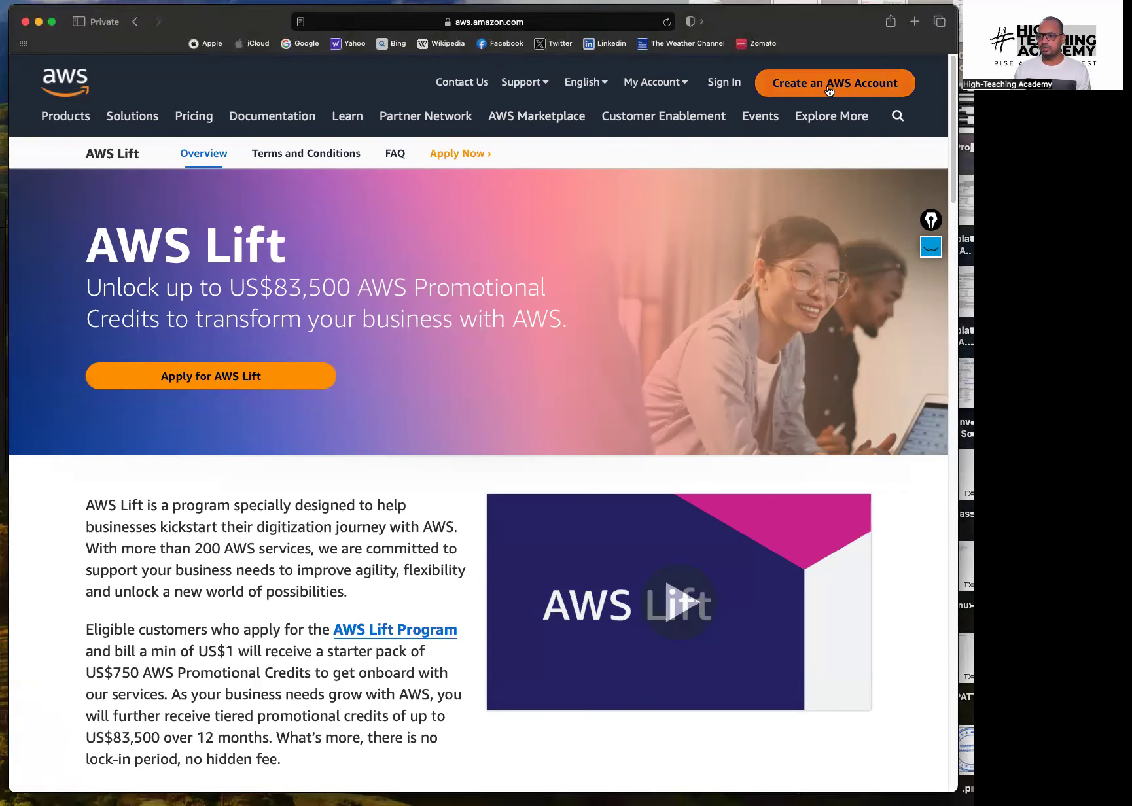
left_click(830, 89)
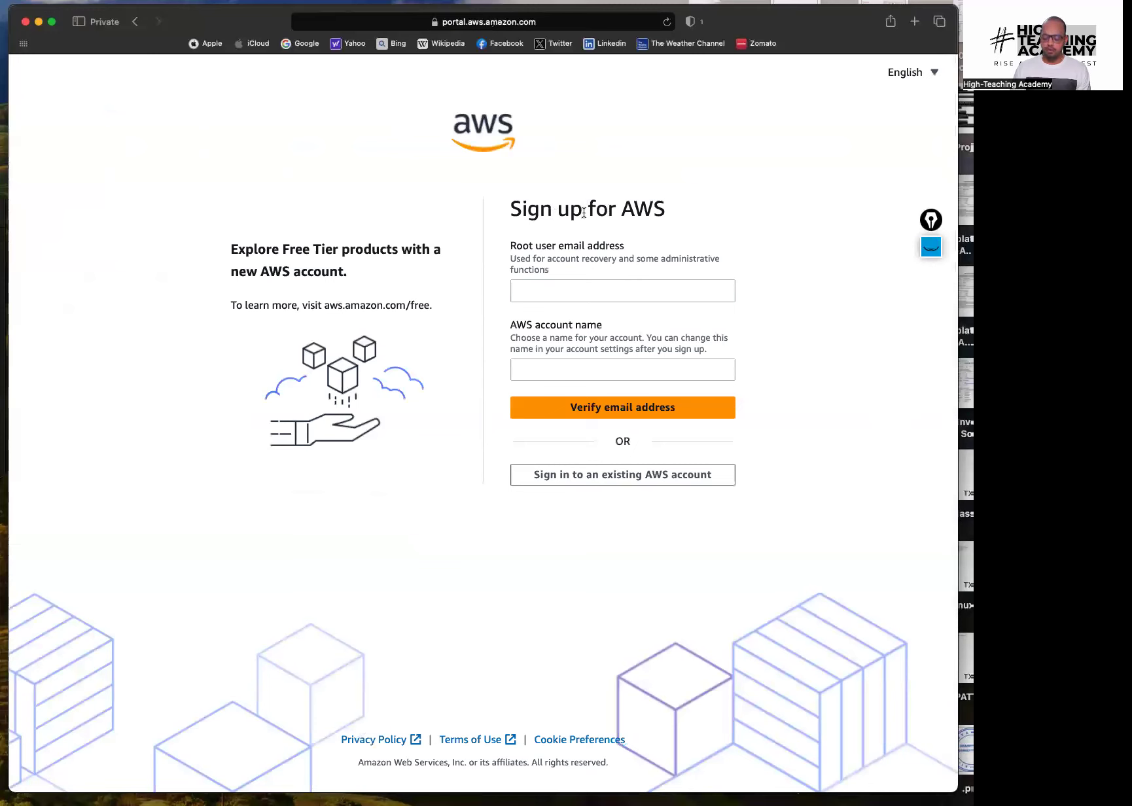
key("super+equal")
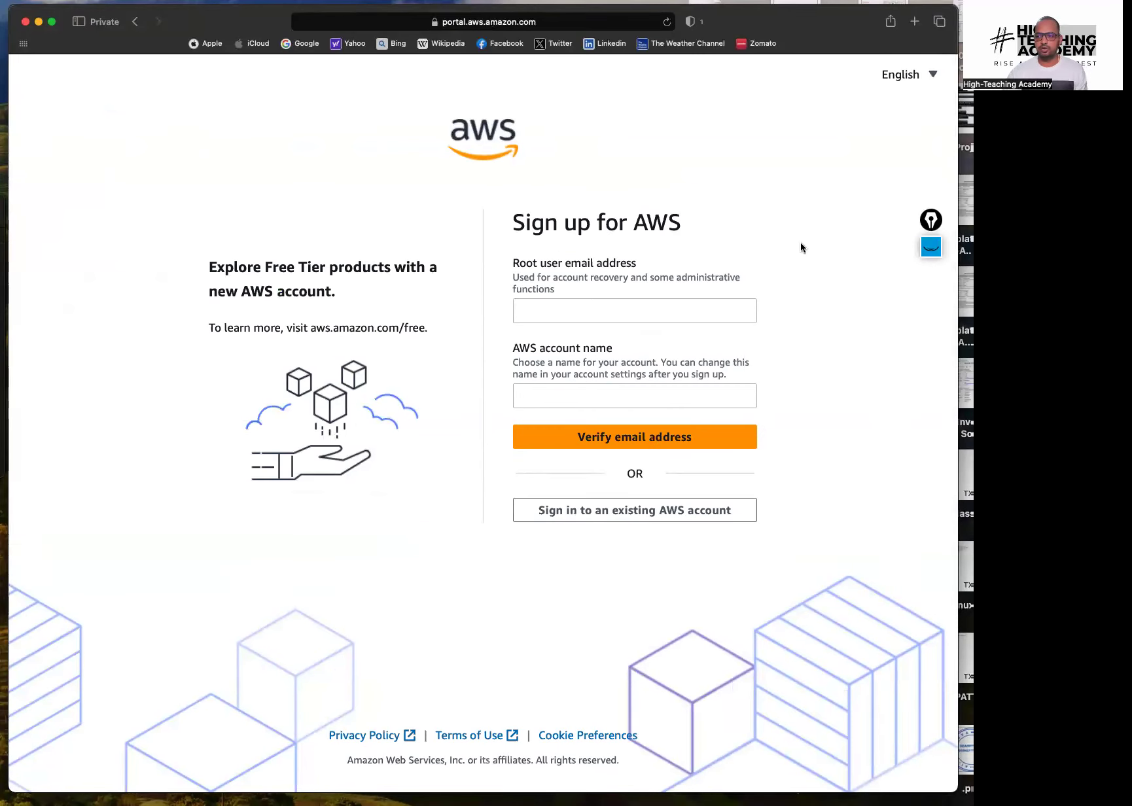
Annotate the sign-up form with a Gmail note and marks, then handwrite a Business account-type note
left_click(931, 247)
left_click(930, 286)
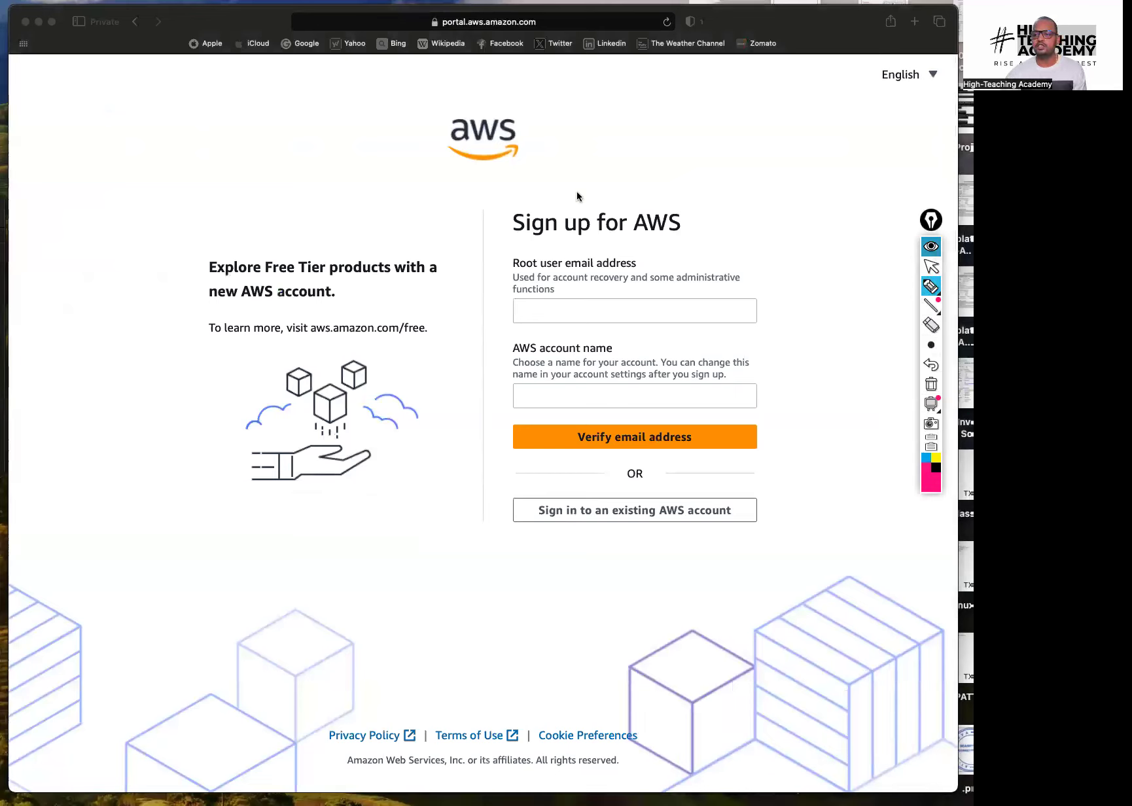
left_click_drag(617, 300, 781, 240)
left_click_drag(718, 283, 785, 242)
left_click_drag(623, 390, 702, 350)
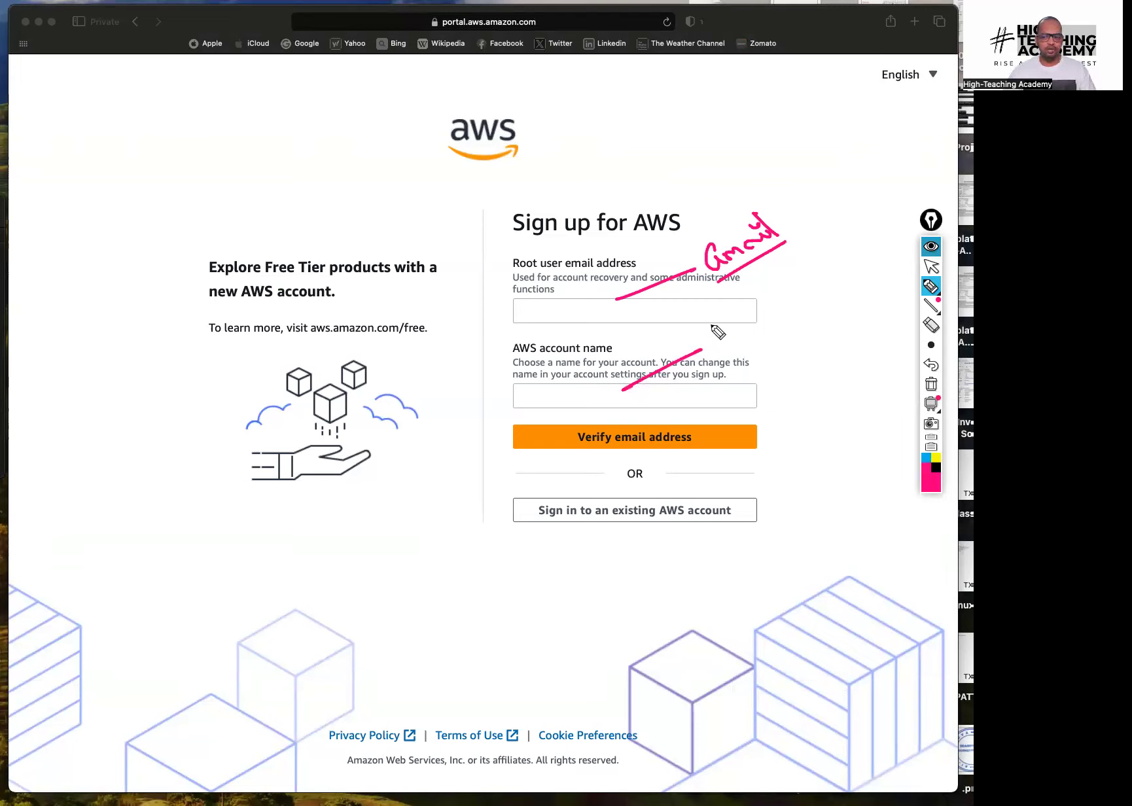
mouse_move(625, 419)
left_mouse_down()
mouse_move(662, 422)
mouse_move(819, 360)
left_mouse_up()
mouse_move(823, 411)
left_mouse_down()
mouse_move(805, 388)
mouse_move(823, 391)
left_mouse_up()
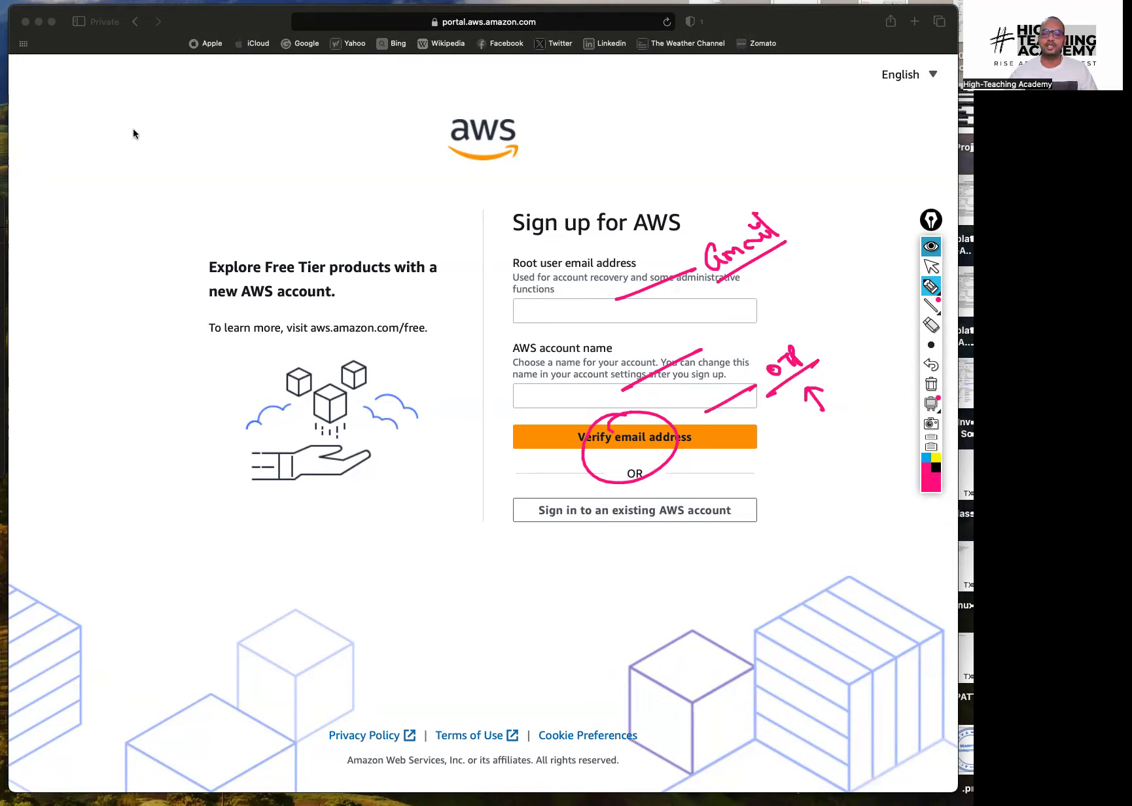
left_click(931, 385)
mouse_move(41, 179)
left_mouse_down()
mouse_move(82, 185)
mouse_move(121, 171)
mouse_move(308, 65)
left_mouse_up()
left_click_drag(169, 152, 312, 63)
mouse_move(211, 154)
left_mouse_down()
mouse_move(216, 171)
mouse_move(270, 156)
mouse_move(329, 115)
left_mouse_up()
left_click_drag(206, 222, 363, 121)
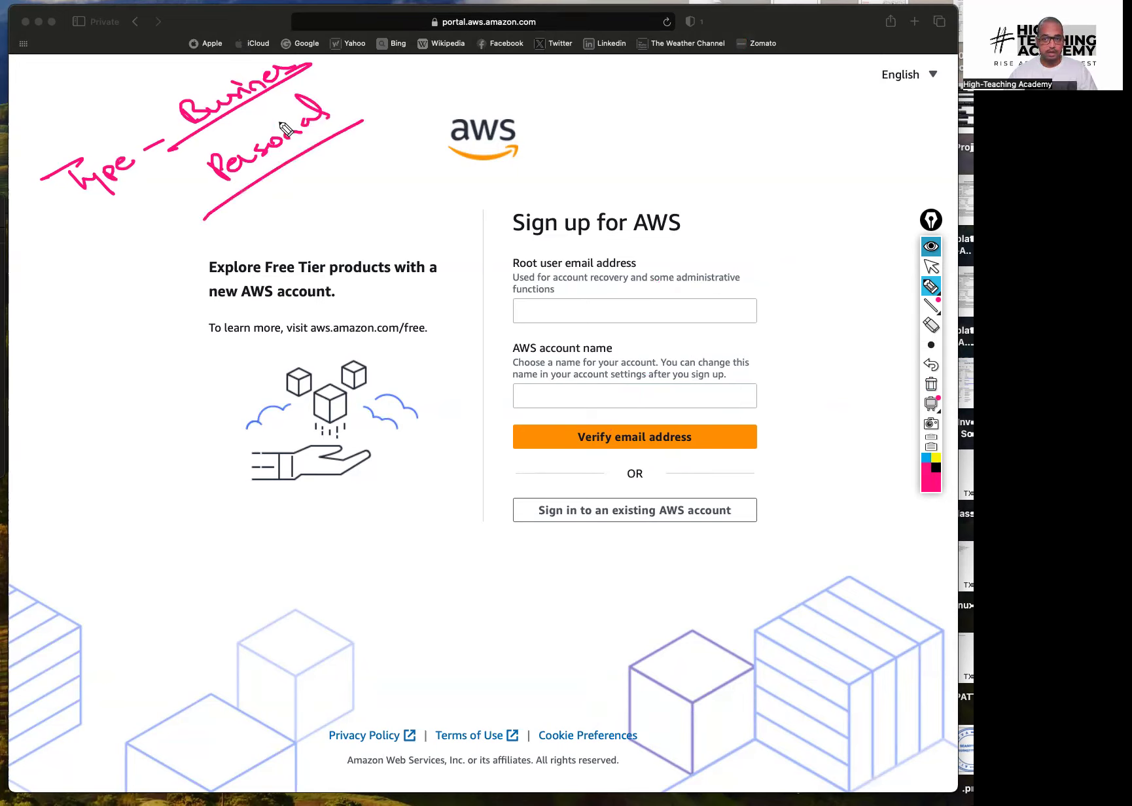
left_click_drag(354, 84, 422, 27)
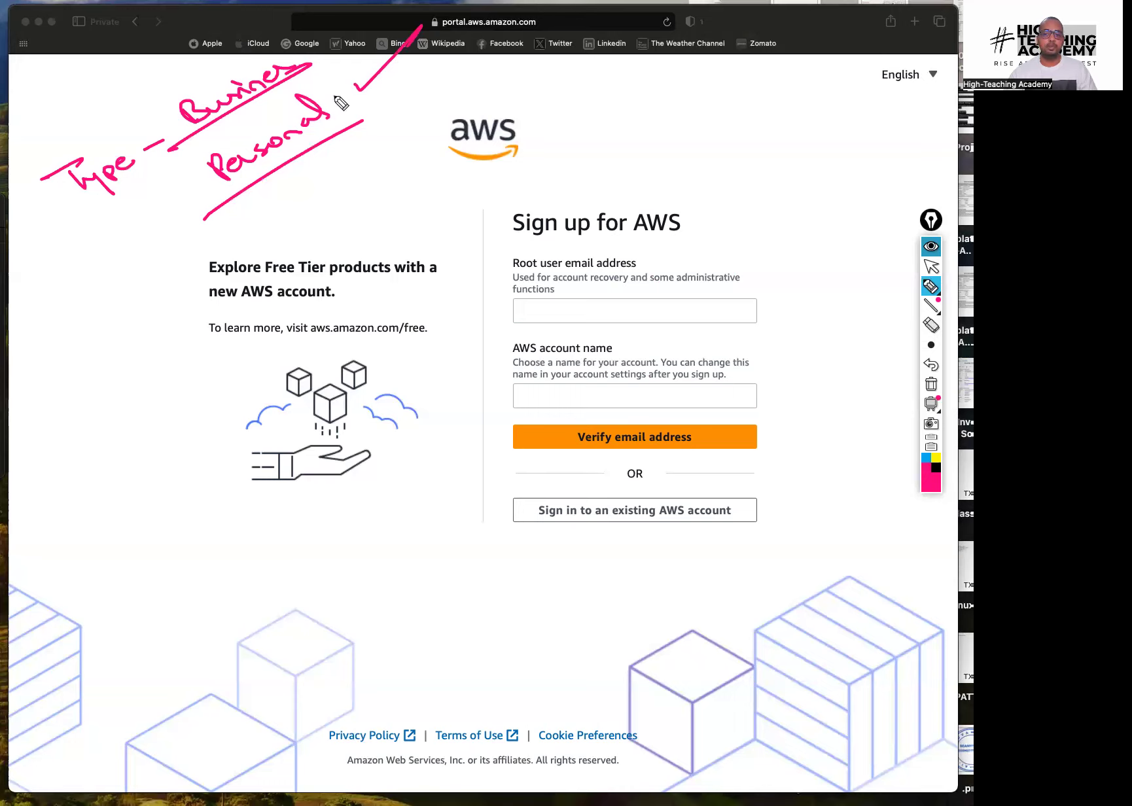
mouse_move(177, 164)
left_mouse_down()
mouse_move(221, 211)
mouse_move(349, 70)
mouse_move(363, 120)
left_mouse_up()
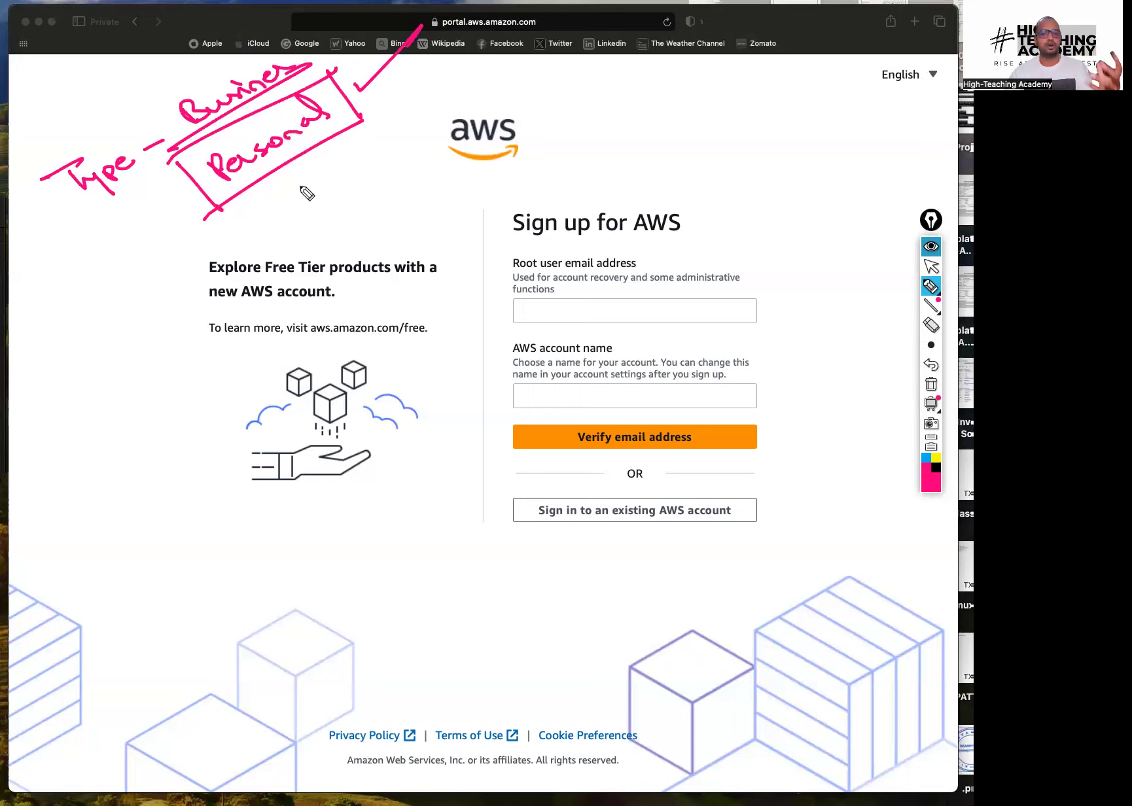
mouse_move(290, 181)
left_mouse_down()
mouse_move(336, 218)
mouse_move(288, 171)
mouse_move(317, 181)
left_mouse_up()
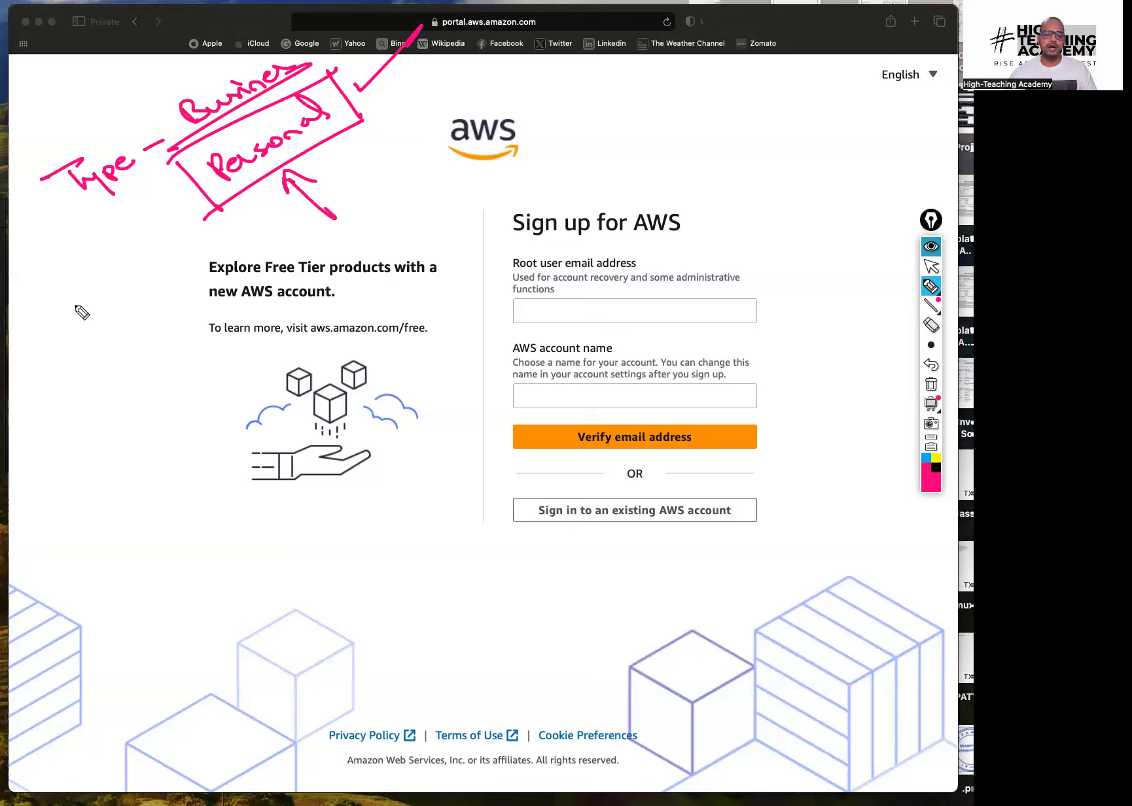
mouse_move(91, 306)
left_mouse_down()
mouse_move(184, 276)
mouse_move(84, 341)
left_mouse_up()
mouse_move(163, 341)
left_mouse_down()
mouse_move(141, 315)
mouse_move(155, 318)
left_mouse_up()
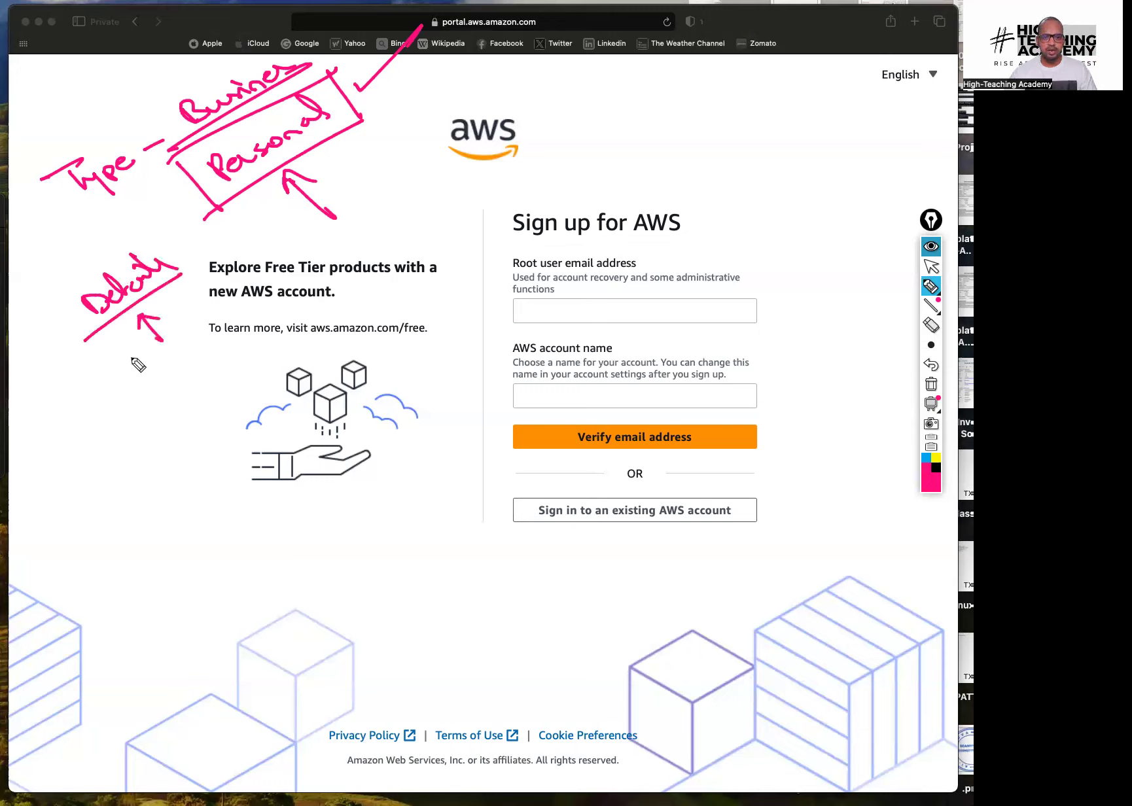
mouse_move(118, 420)
left_mouse_down()
mouse_move(168, 403)
mouse_move(200, 368)
mouse_move(104, 453)
mouse_move(156, 467)
mouse_move(205, 430)
mouse_move(218, 395)
mouse_move(259, 393)
mouse_move(252, 370)
mouse_move(291, 374)
left_mouse_up()
left_click_drag(139, 493, 298, 371)
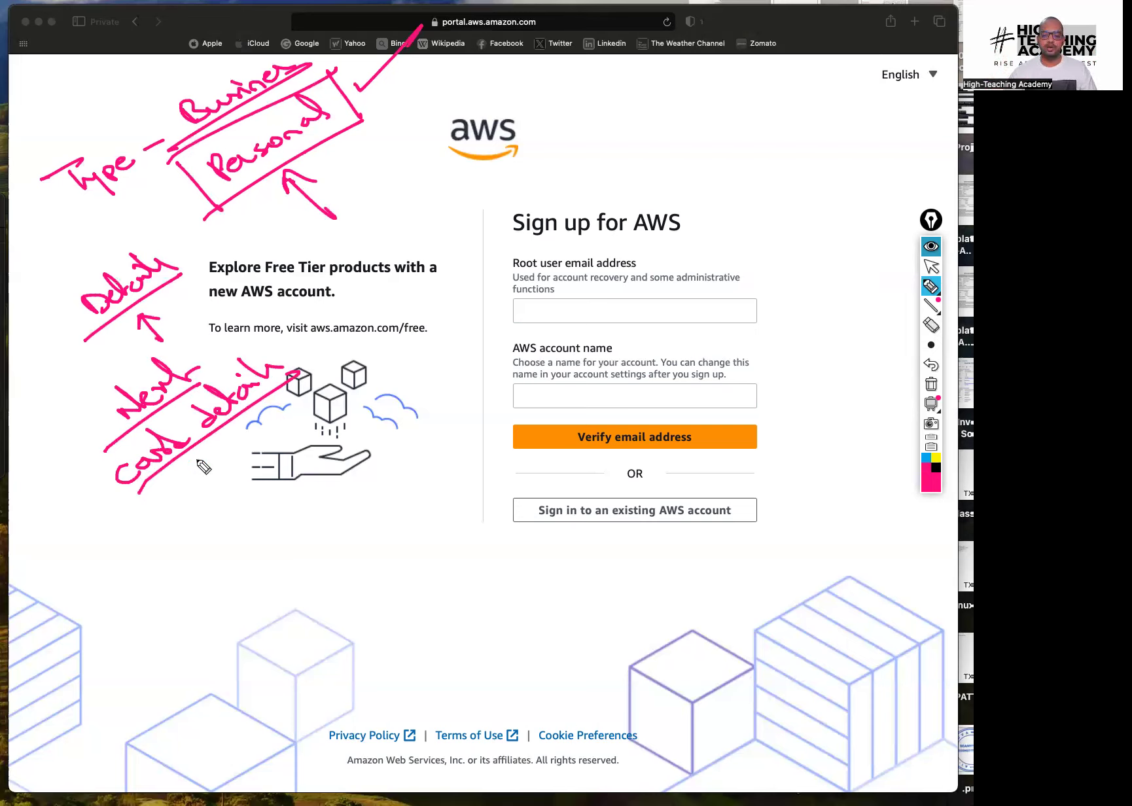
mouse_move(184, 477)
left_mouse_down()
mouse_move(207, 502)
mouse_move(199, 480)
left_mouse_up()
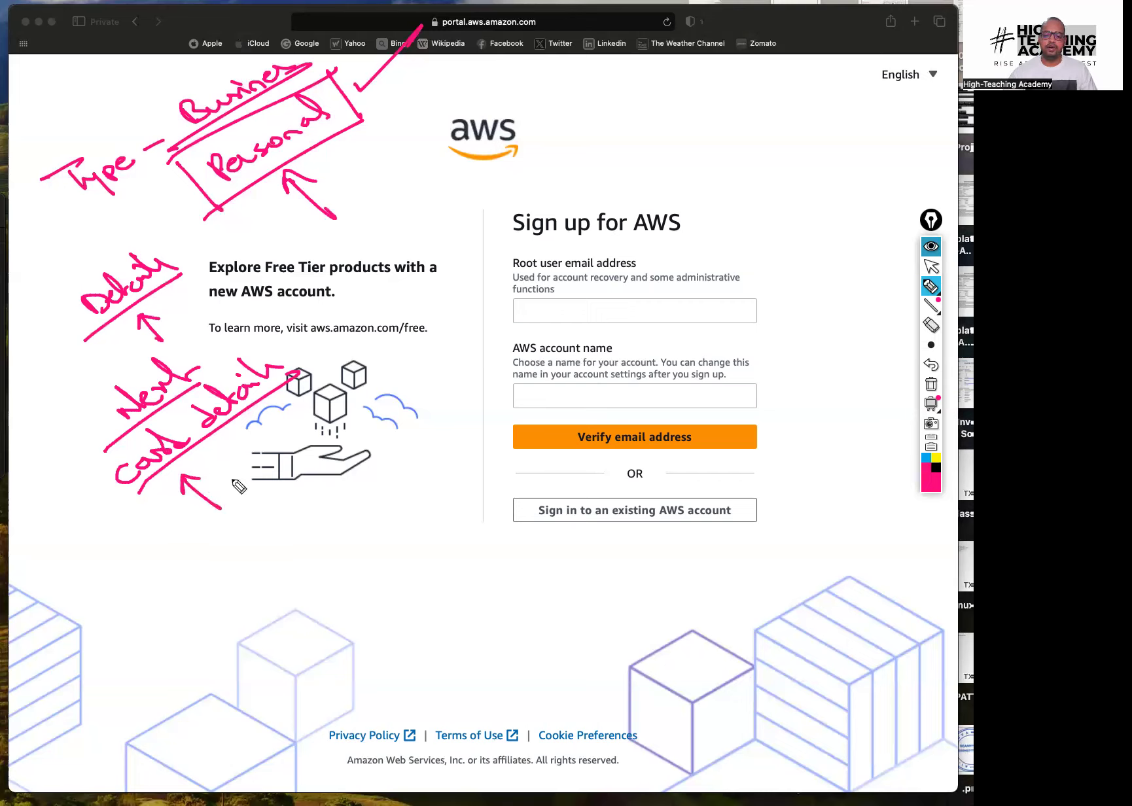
mouse_move(223, 538)
left_mouse_down()
mouse_move(214, 564)
mouse_move(246, 552)
mouse_move(237, 557)
mouse_move(292, 558)
left_mouse_up()
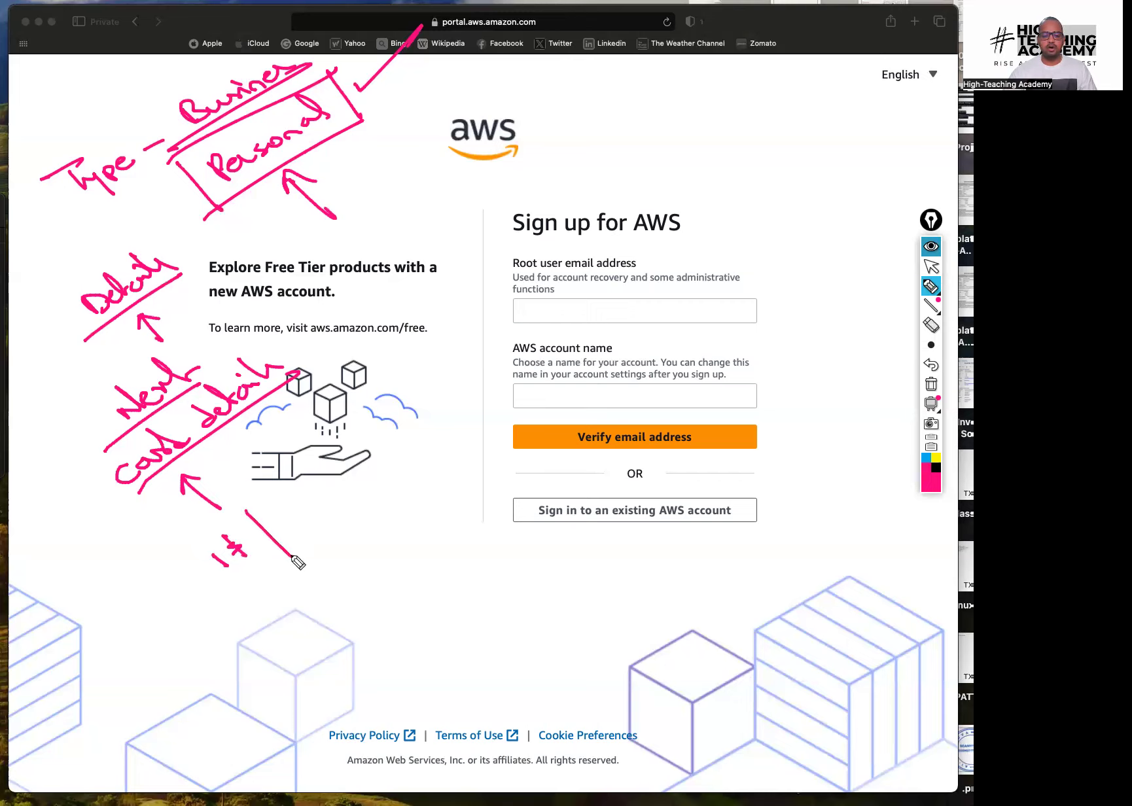
mouse_move(298, 508)
left_mouse_down()
mouse_move(325, 517)
mouse_move(361, 473)
mouse_move(373, 487)
left_mouse_up()
left_click_drag(253, 596, 382, 480)
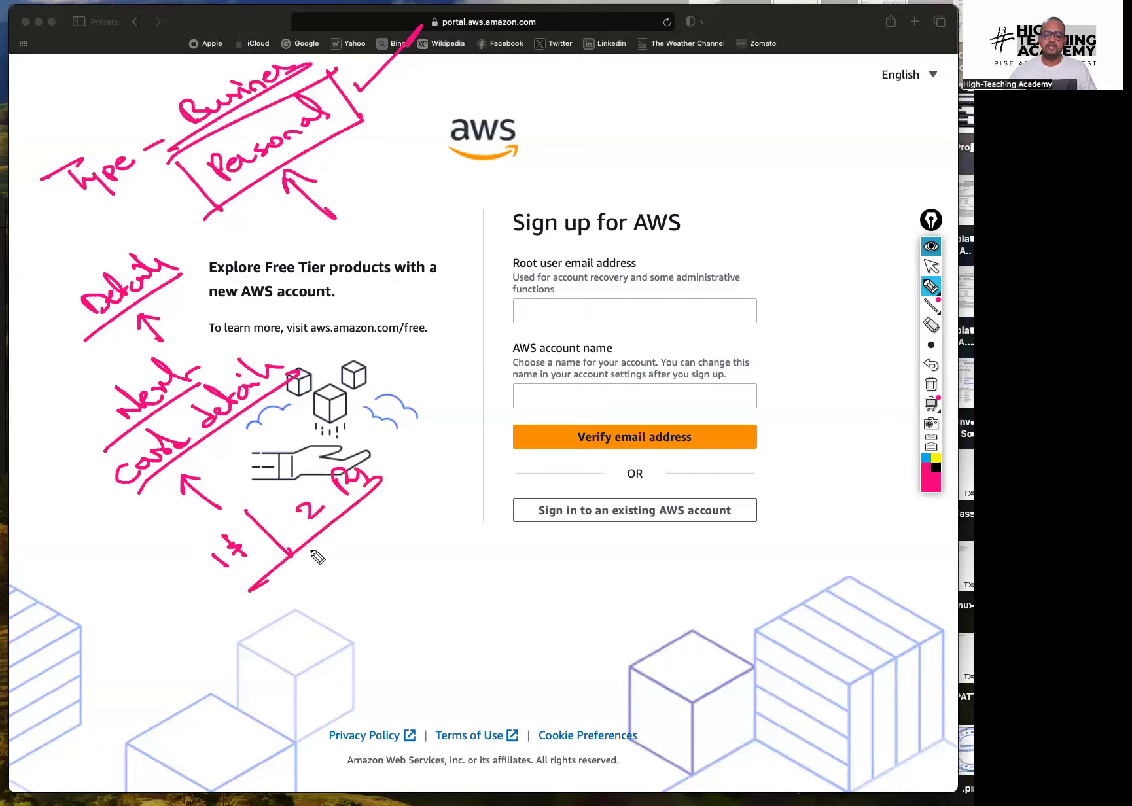
left_click_drag(322, 562, 349, 587)
left_click_drag(321, 574, 341, 562)
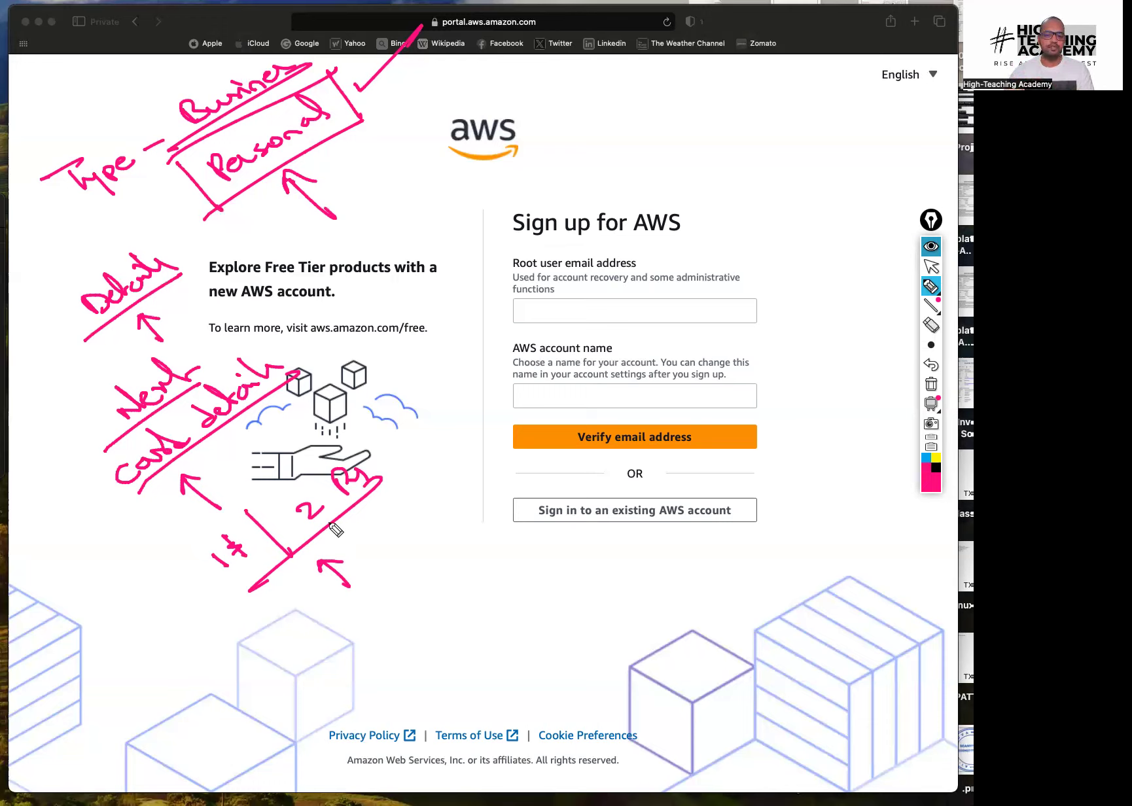
mouse_move(381, 538)
left_mouse_down()
mouse_move(399, 541)
mouse_move(453, 503)
left_mouse_up()
left_click_drag(378, 580, 470, 519)
left_click_drag(474, 576, 458, 550)
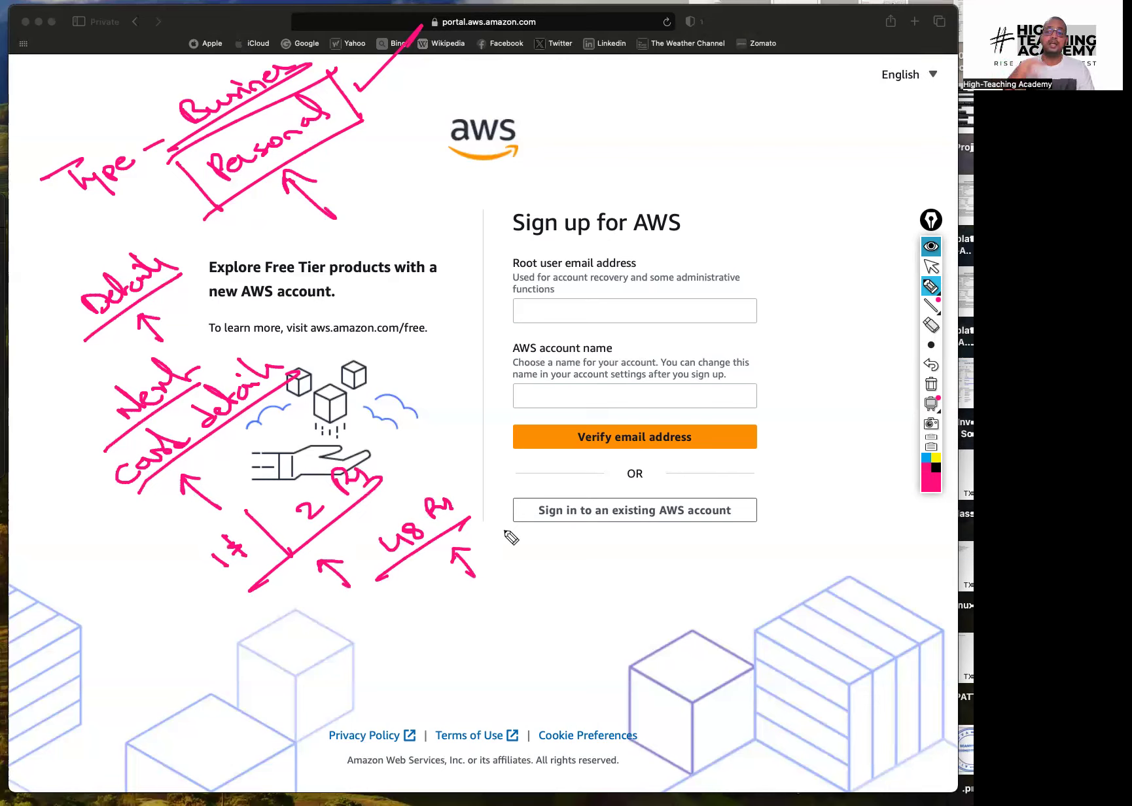
left_click(932, 266)
left_click(932, 385)
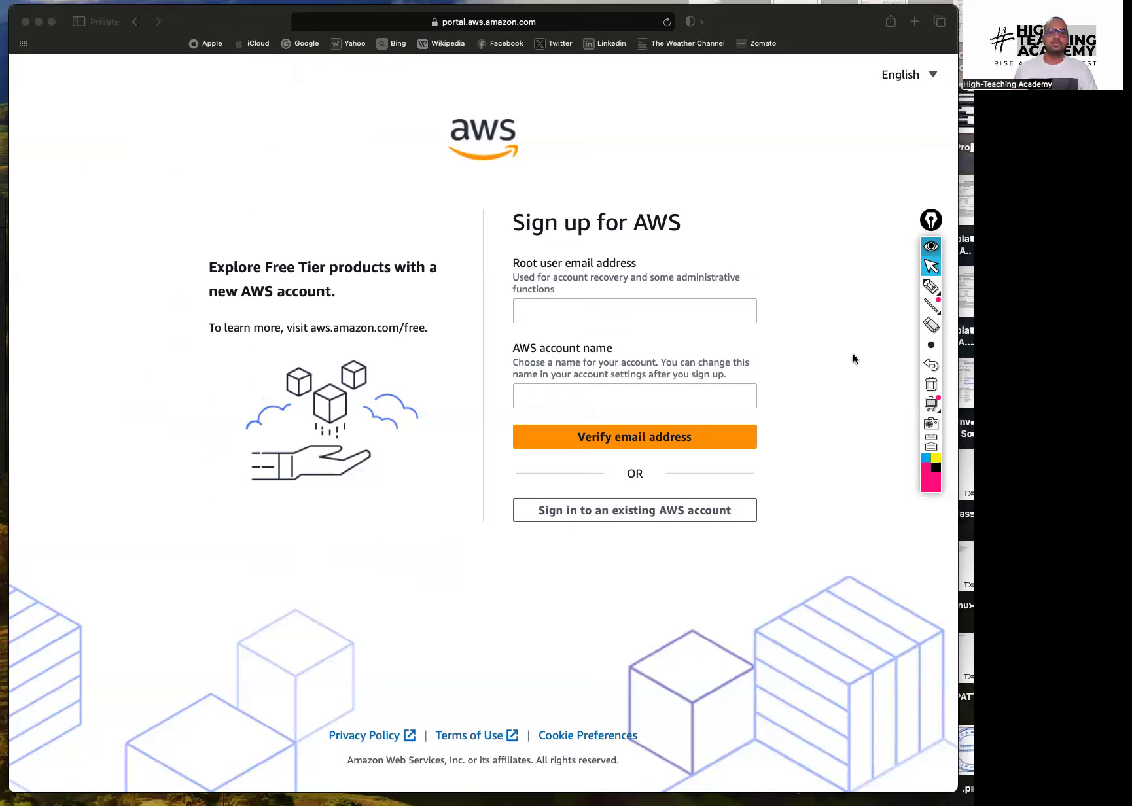
Choose to sign in to an existing AWS account and return to the sign-in page
left_click(626, 515)
left_click(636, 516)
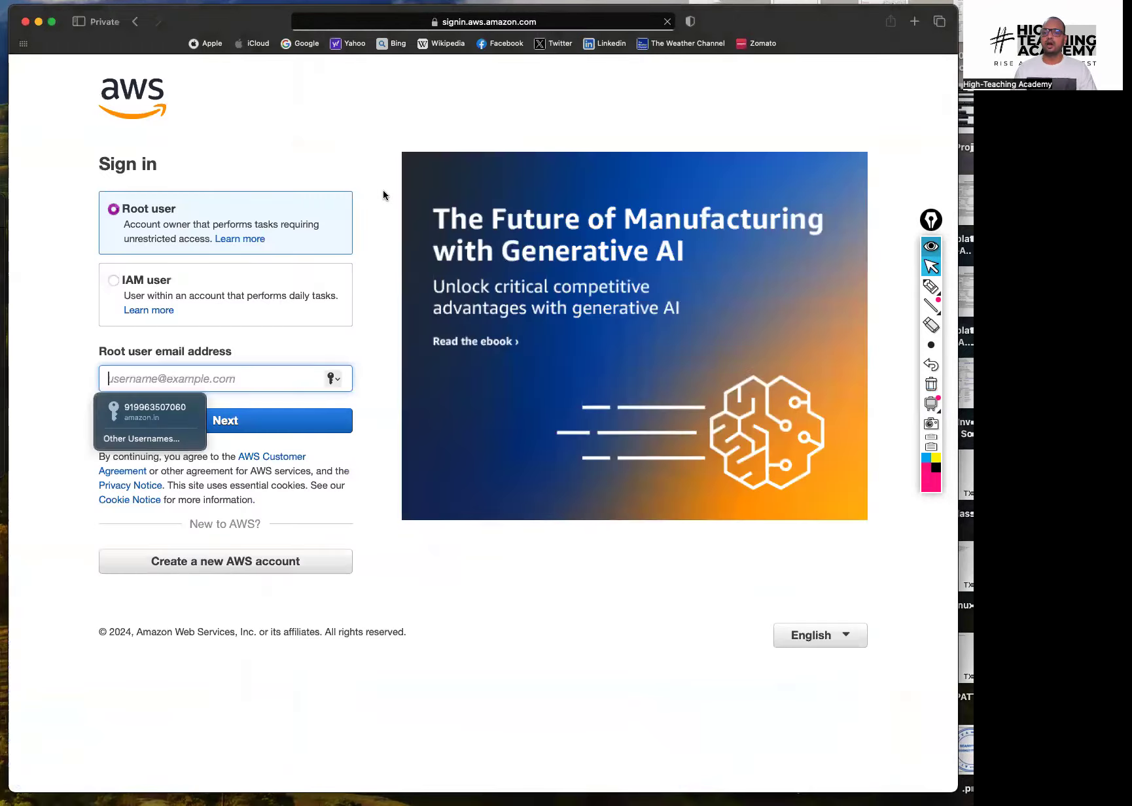
left_click(407, 314)
left_click(320, 66)
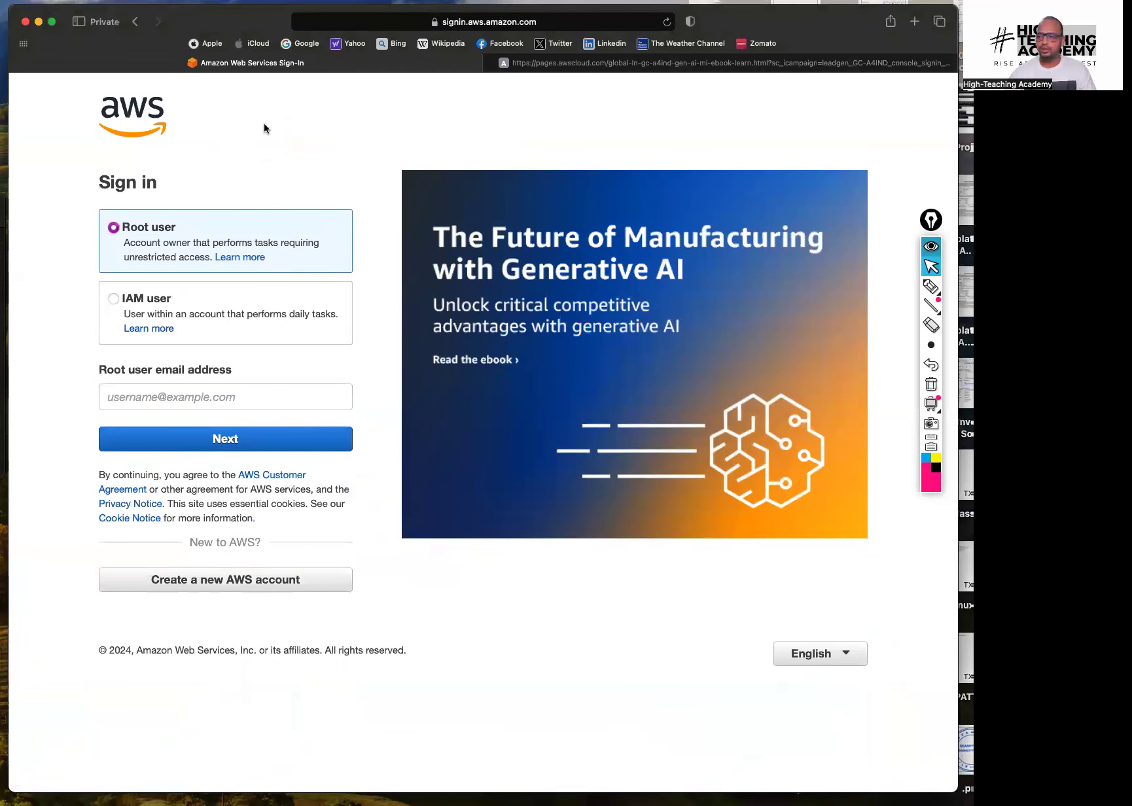
Circle Root user and the email field, add an 'Admin' note, then clear the drawings
left_click(931, 286)
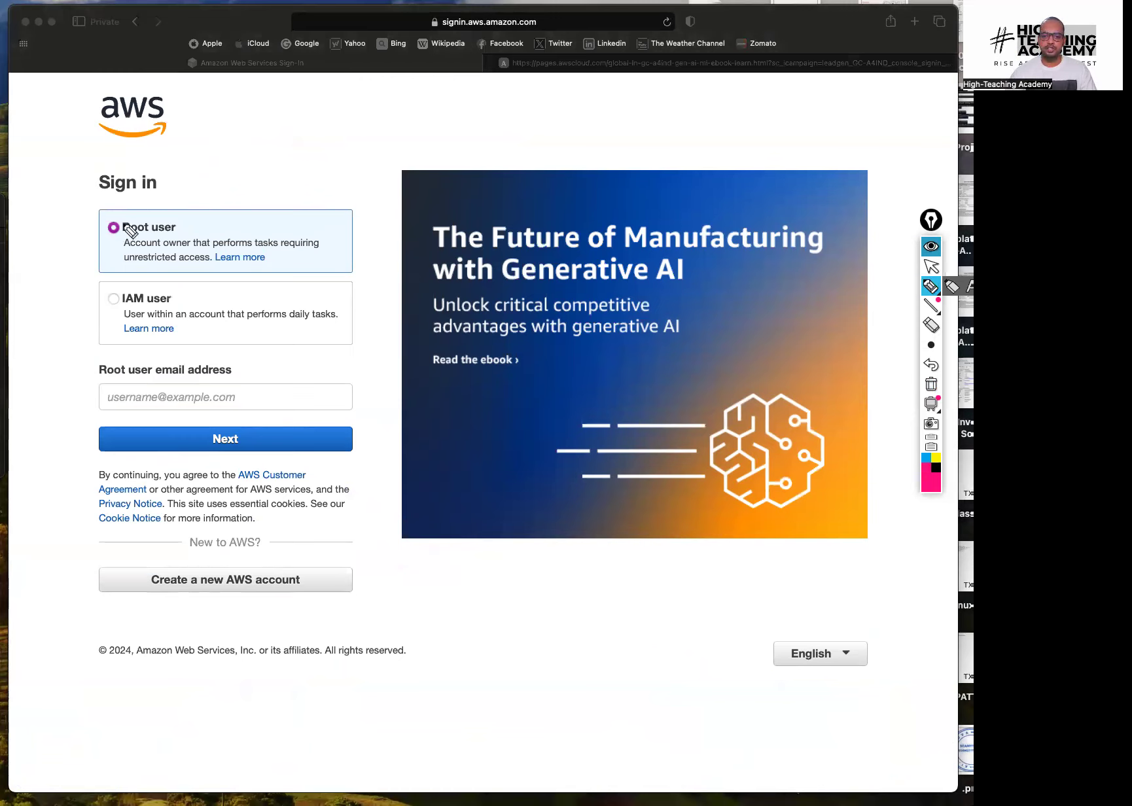
left_click_drag(119, 214, 111, 208)
left_click_drag(217, 190, 354, 112)
left_click_drag(260, 192, 355, 129)
mouse_move(353, 188)
left_mouse_down()
mouse_move(322, 159)
mouse_move(324, 175)
left_mouse_up()
left_click_drag(152, 379, 144, 378)
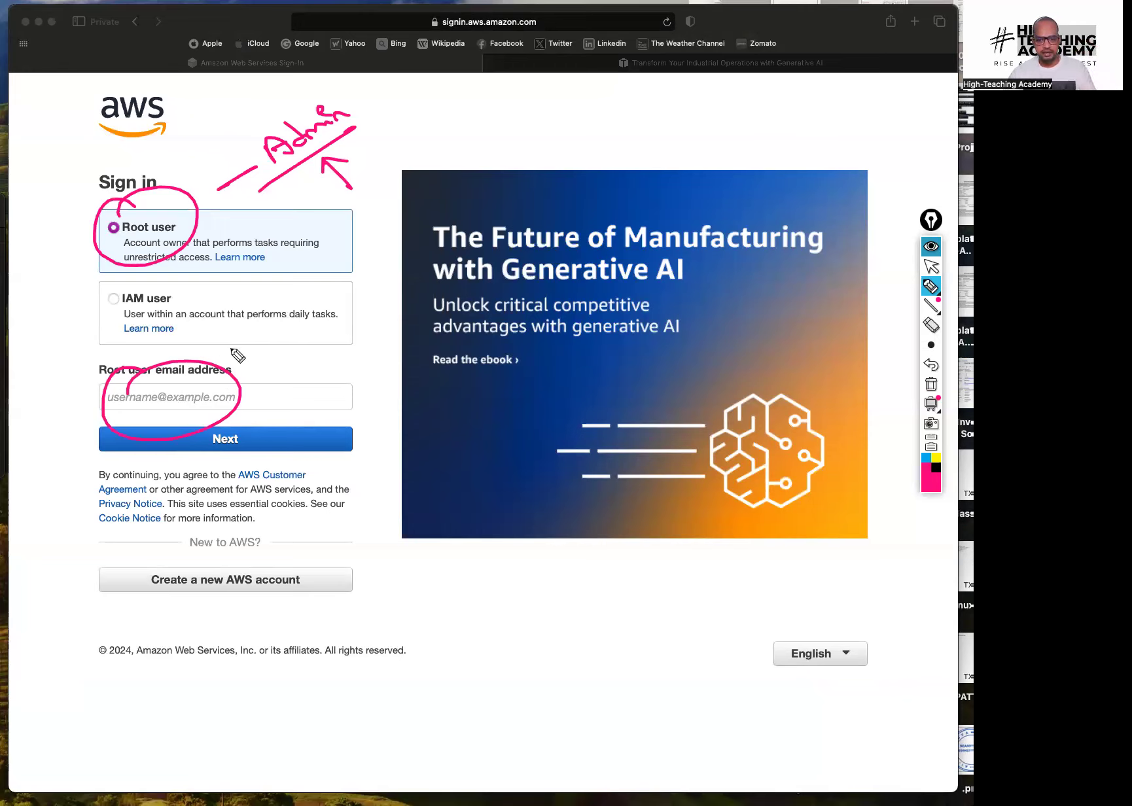
left_click(931, 385)
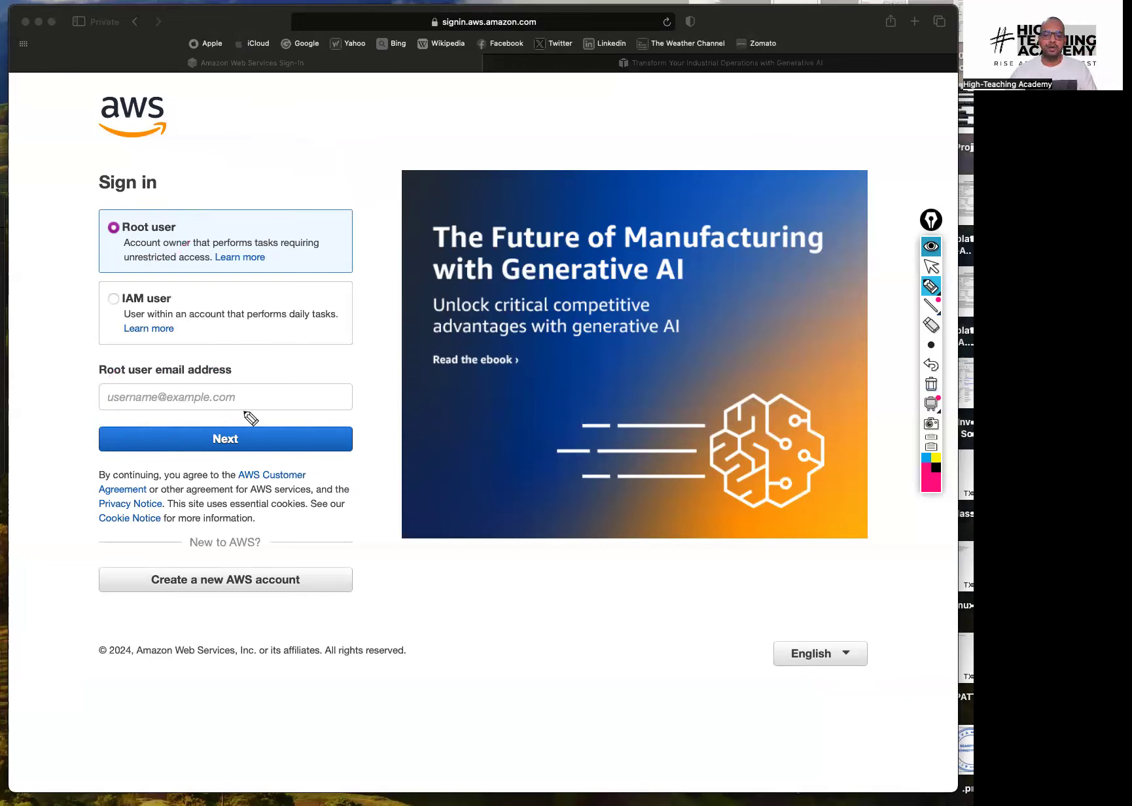
Circle the IAM user option, clear the annotations, and select IAM user
mouse_move(257, 424)
left_mouse_down()
mouse_move(324, 397)
mouse_move(334, 379)
mouse_move(356, 391)
mouse_move(391, 361)
left_mouse_up()
mouse_move(341, 416)
left_mouse_down()
mouse_move(417, 368)
mouse_move(434, 387)
left_mouse_up()
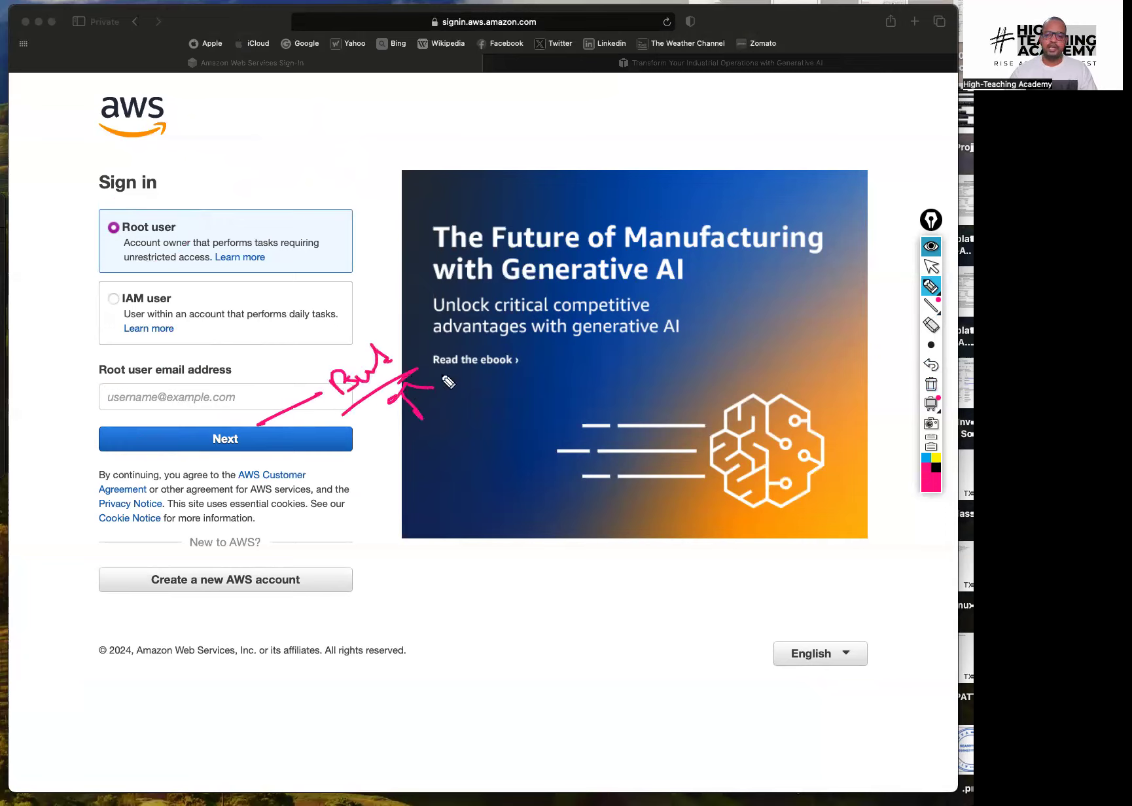
left_click(932, 385)
mouse_move(156, 313)
left_mouse_down()
mouse_move(274, 220)
mouse_move(316, 198)
mouse_move(362, 195)
mouse_move(359, 271)
mouse_move(341, 247)
left_mouse_up()
left_click(931, 266)
left_click(932, 384)
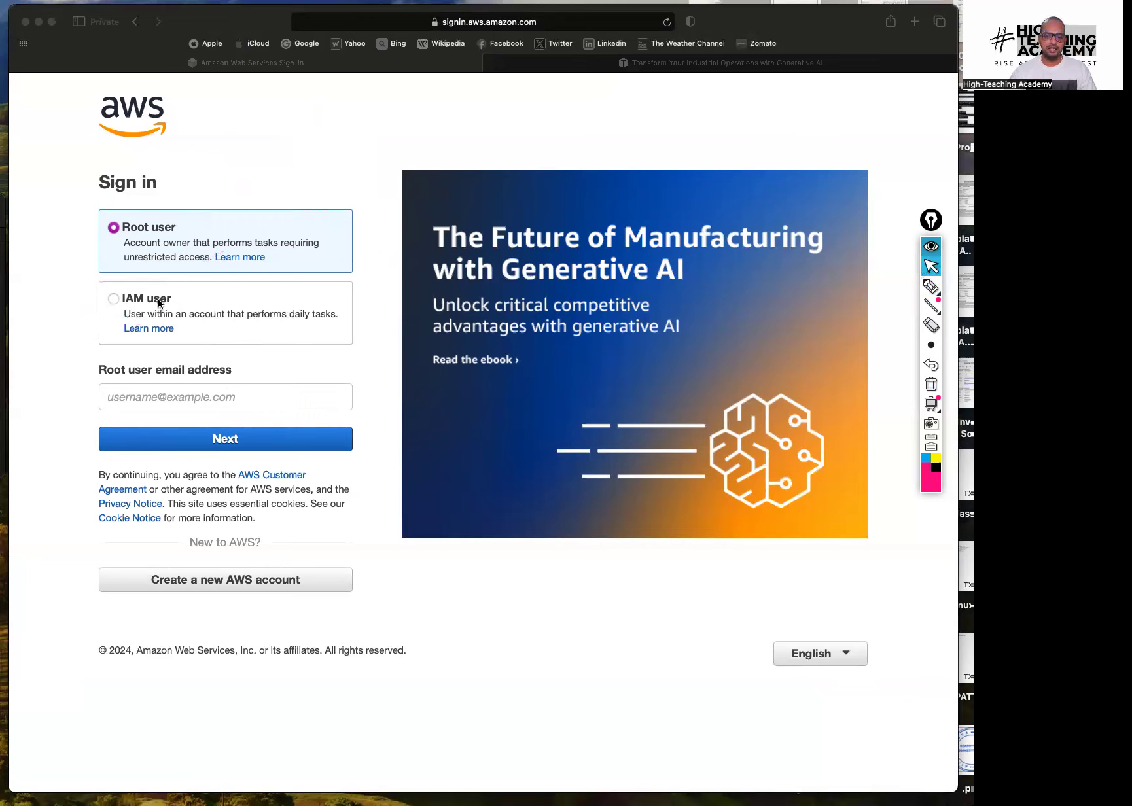
left_click(114, 300)
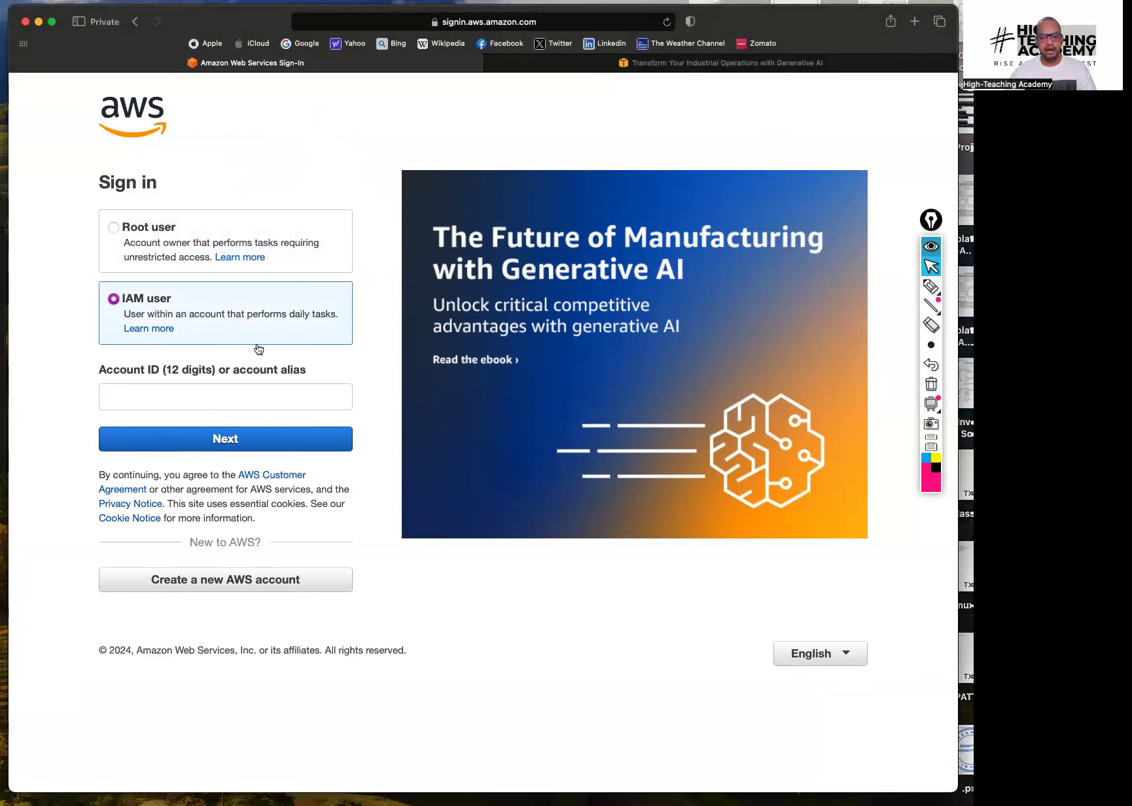
Enter the 12-digit account ID, then the IAM user name 'test' and its password
left_click(224, 400)
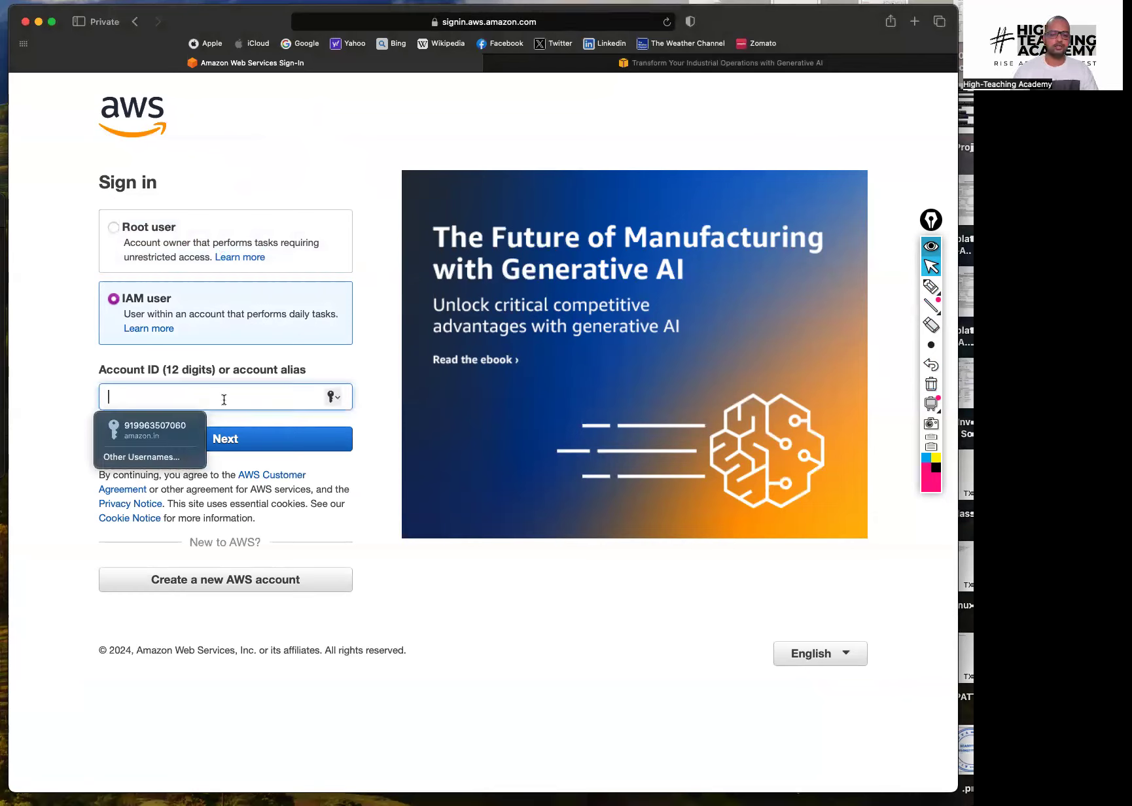
type("8078430")
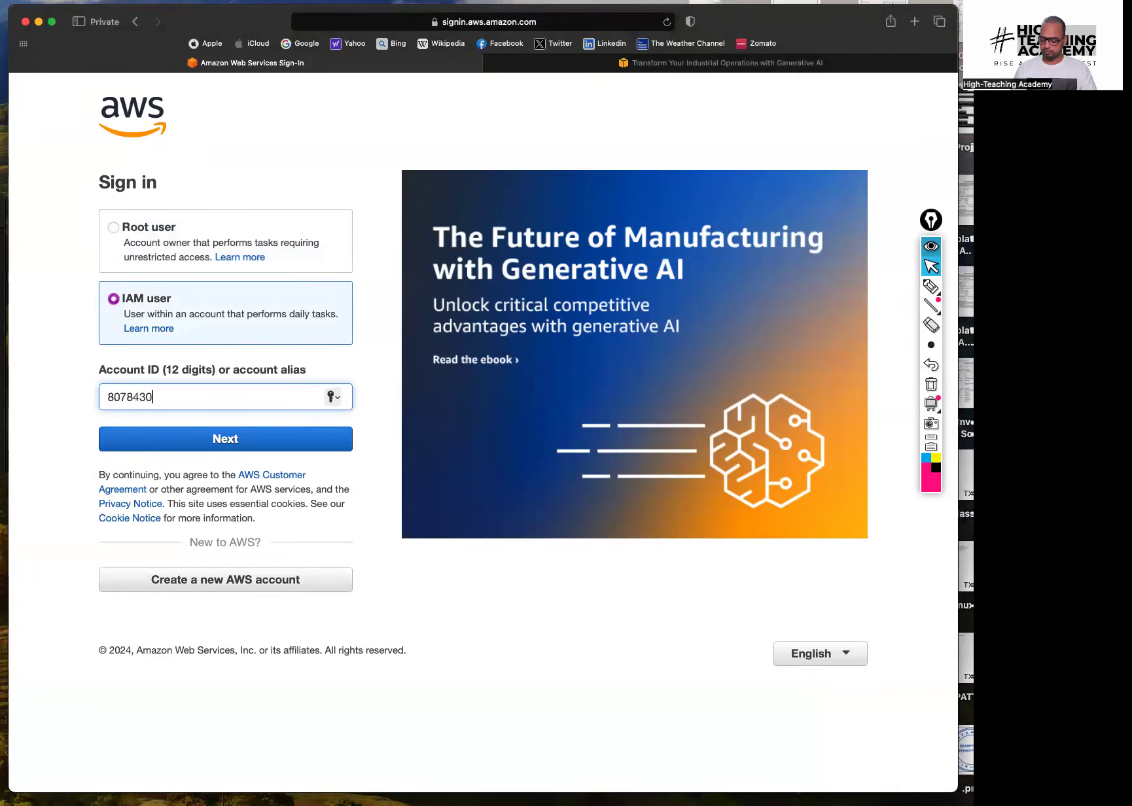
type("32012")
key("Return")
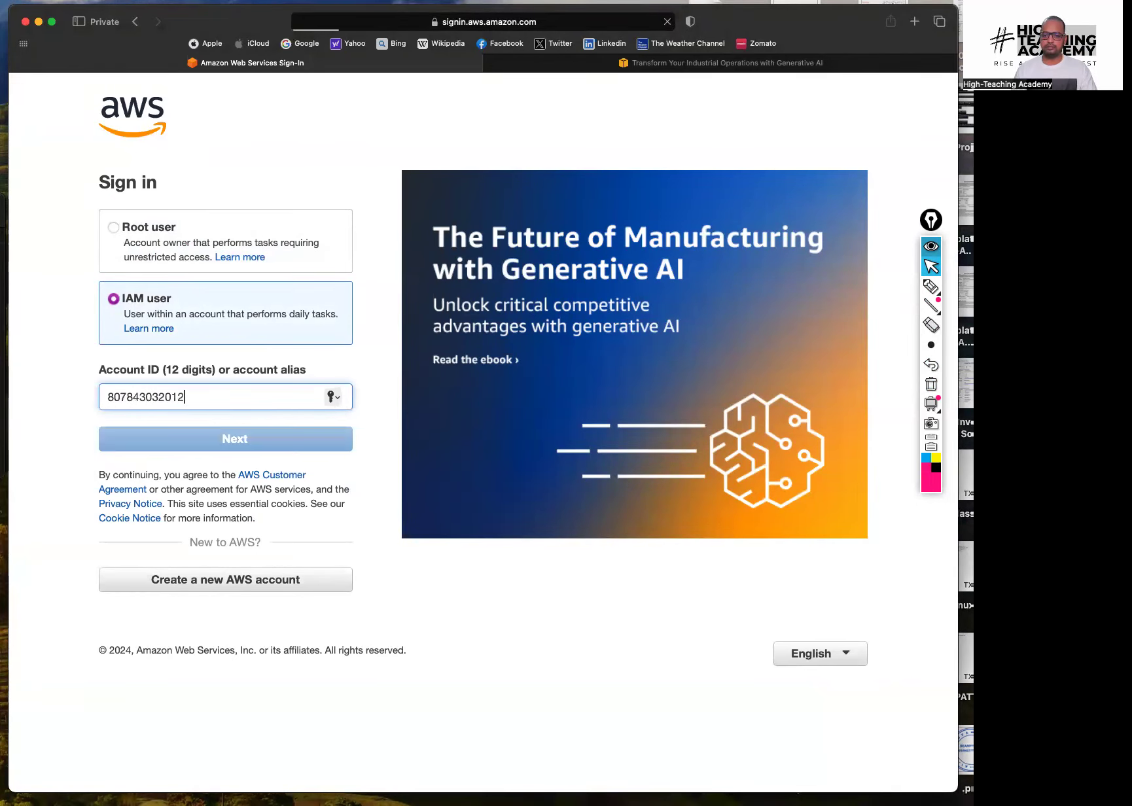
type("test")
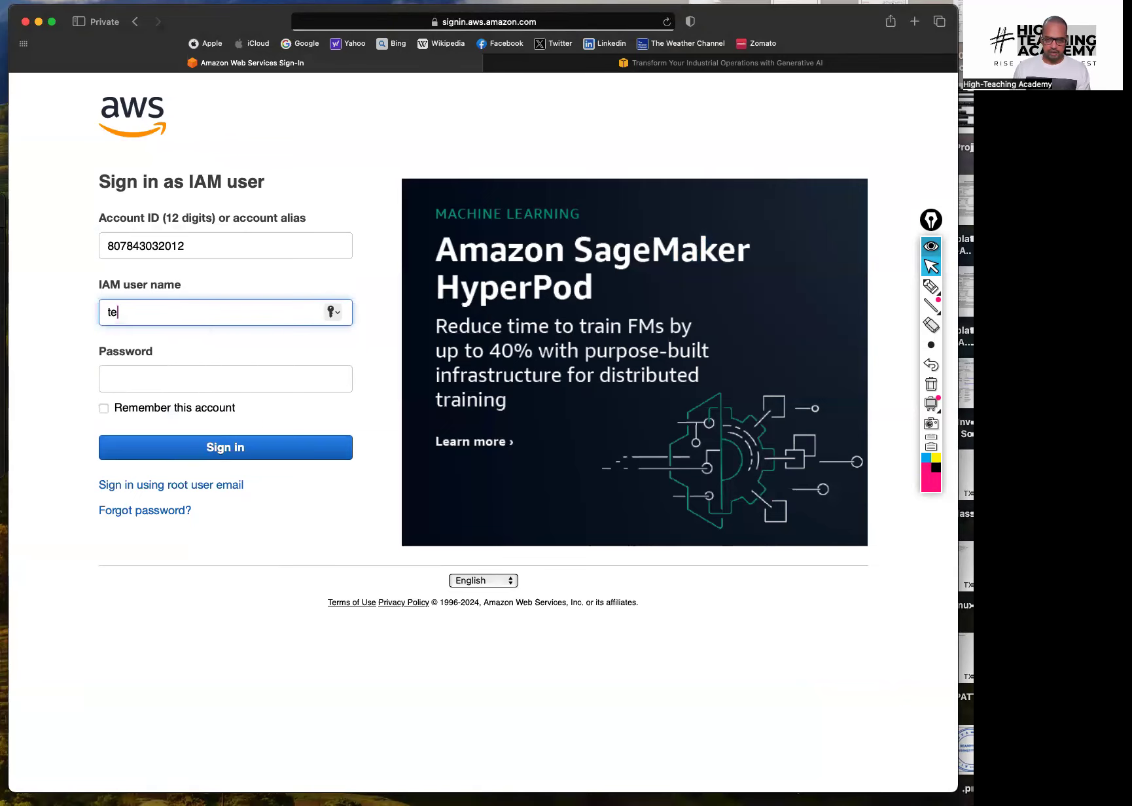
key("Tab")
type("Te")
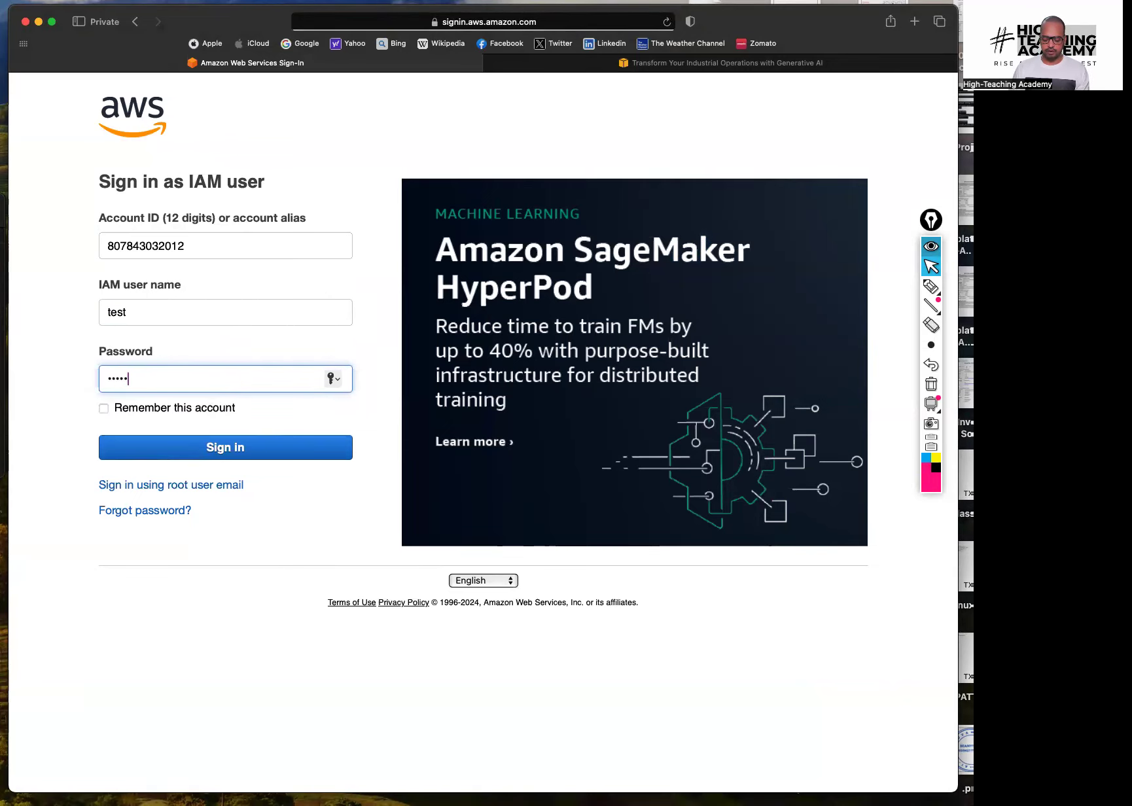
key("Return")
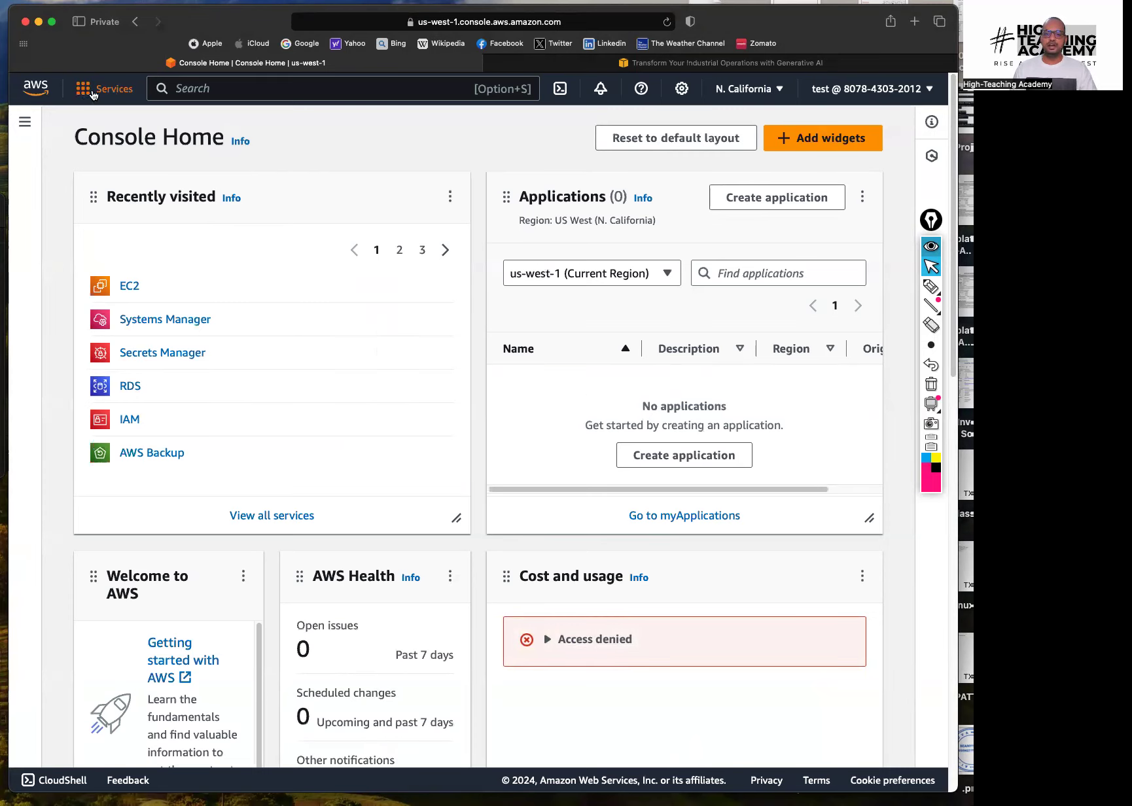
left_click(93, 95)
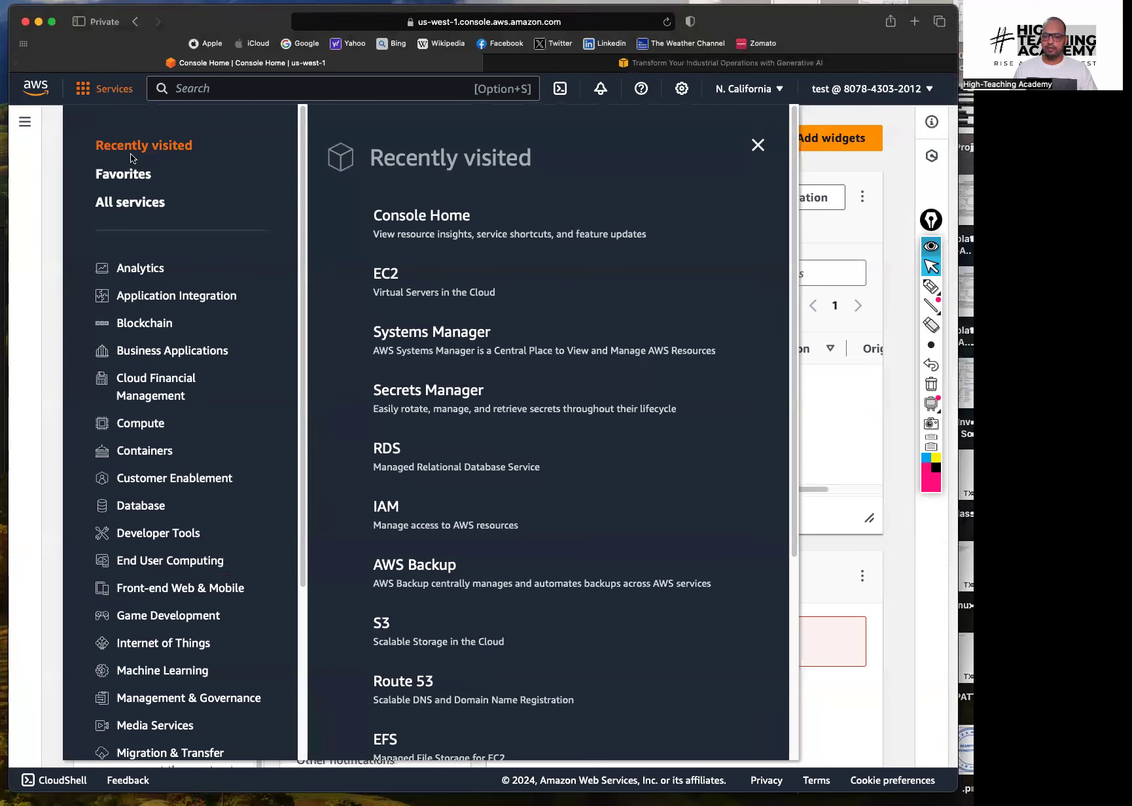
left_click_drag(302, 164, 302, 441)
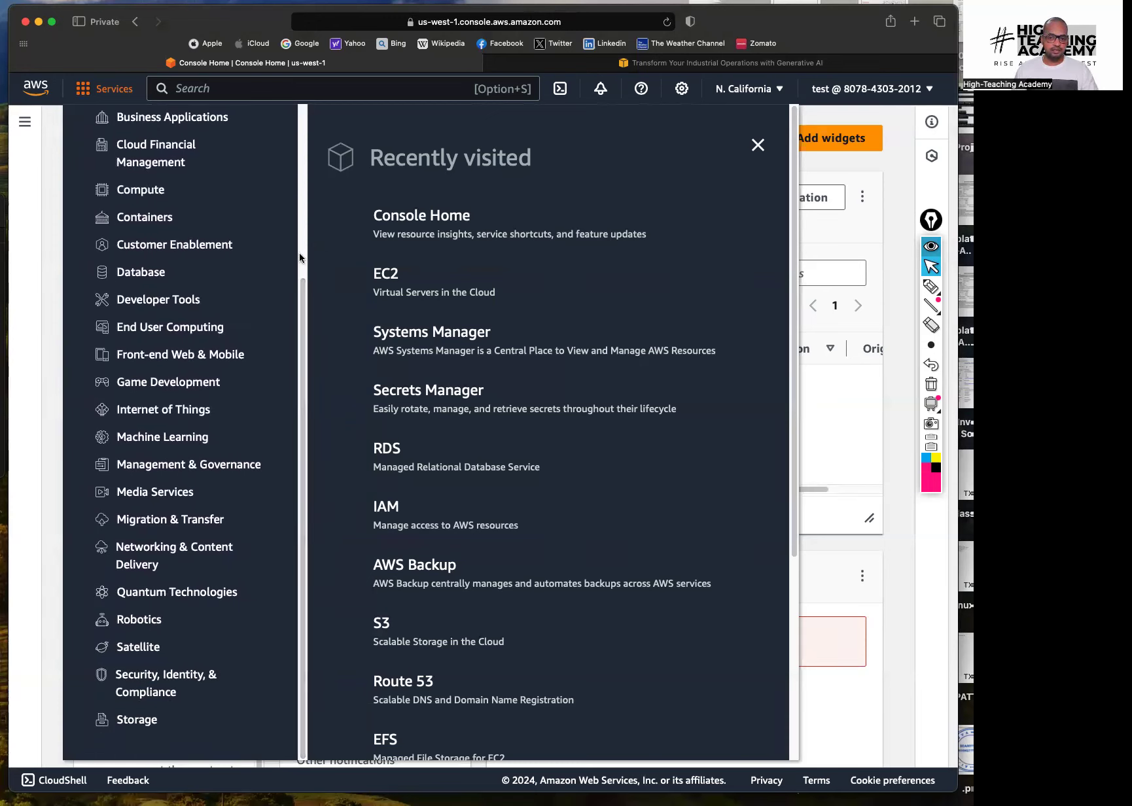
scroll(308, 261, "up", 1)
scroll(307, 263, "up", 5)
mouse_move(303, 260)
left_mouse_down()
mouse_move(302, 270)
mouse_move(302, 238)
left_mouse_up()
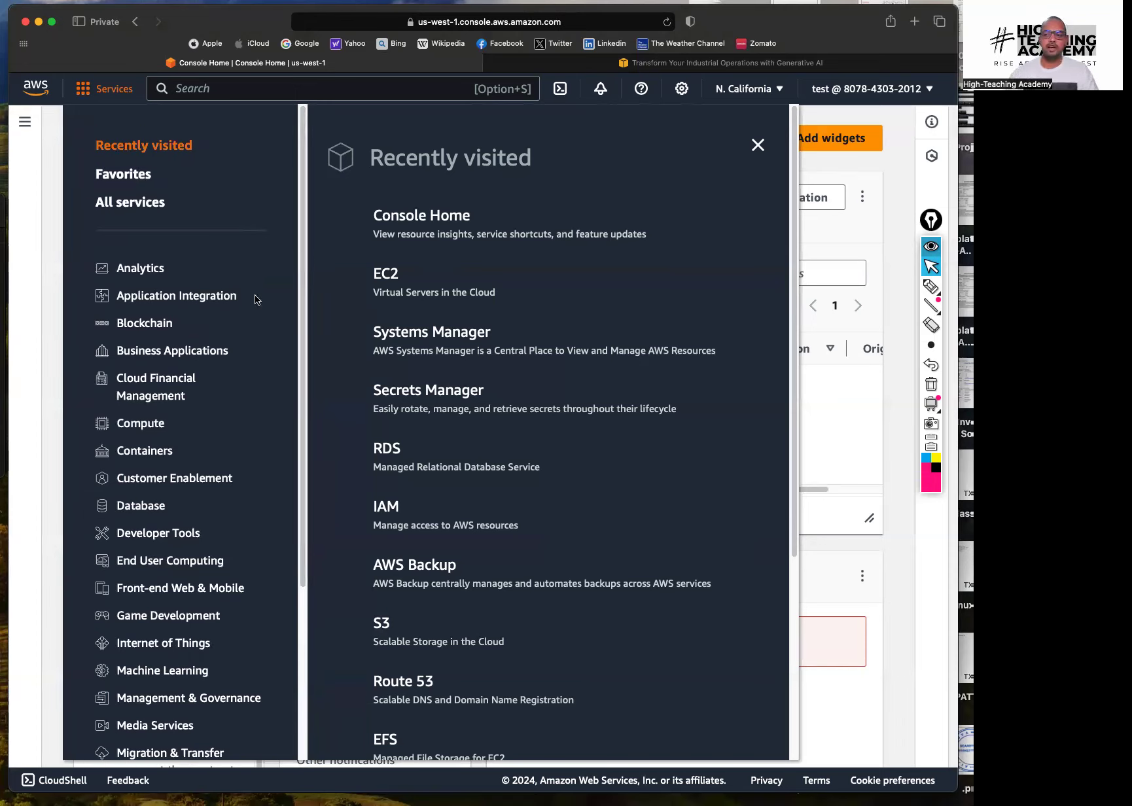
left_click(931, 286)
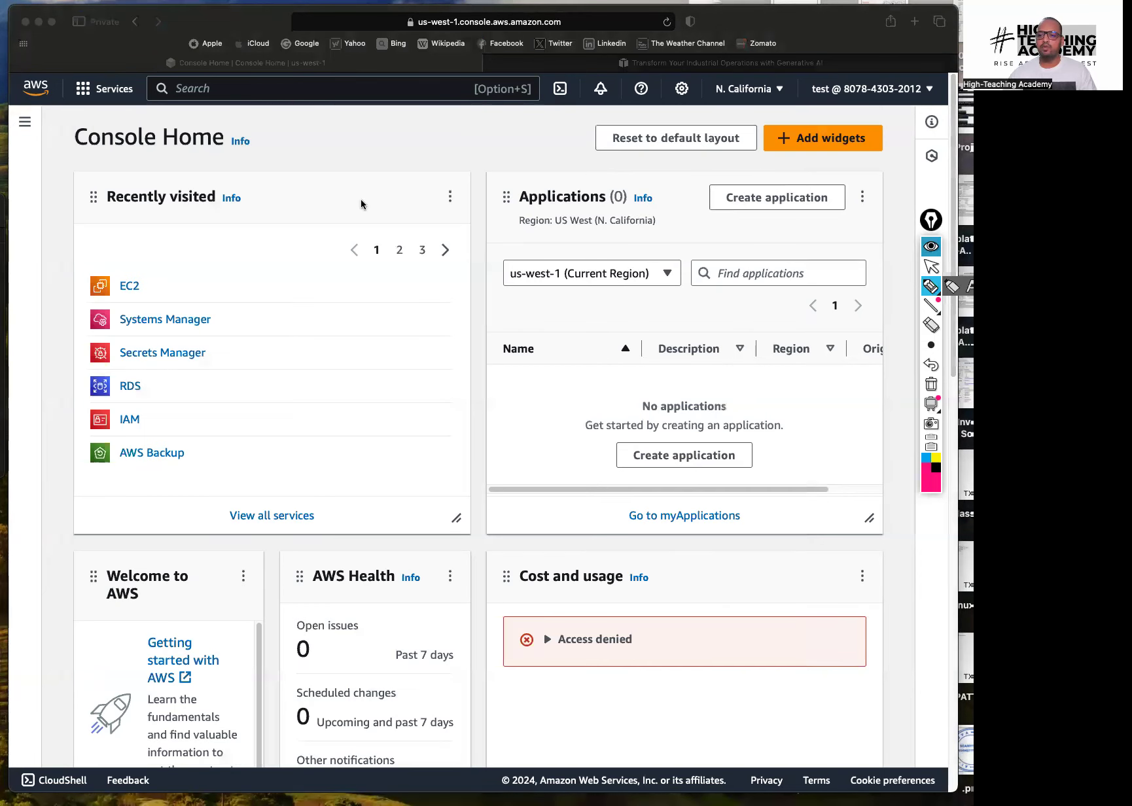
mouse_move(353, 319)
left_mouse_down()
mouse_move(371, 315)
mouse_move(377, 328)
mouse_move(396, 314)
mouse_move(354, 278)
left_mouse_up()
mouse_move(393, 356)
left_mouse_down()
mouse_move(429, 393)
mouse_move(396, 373)
mouse_move(422, 360)
left_mouse_up()
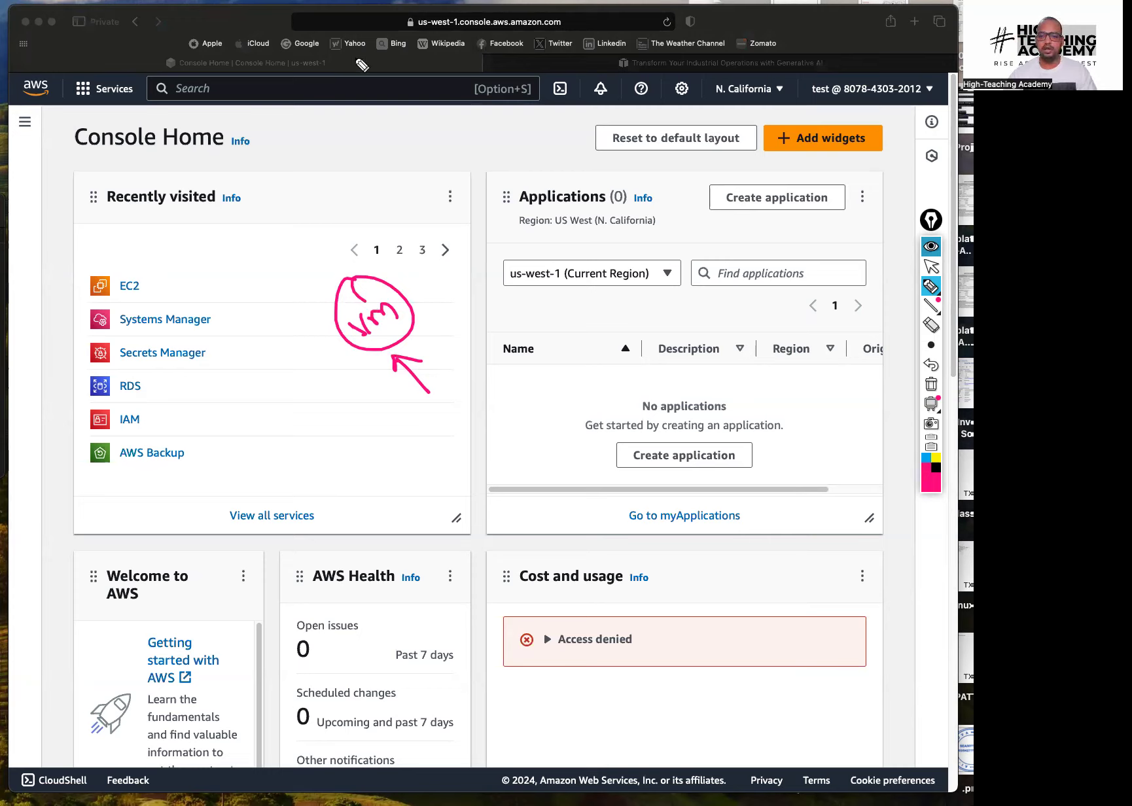
left_click_drag(334, 225, 359, 255)
mouse_move(372, 207)
left_mouse_down()
mouse_move(334, 226)
mouse_move(448, 187)
left_mouse_up()
mouse_move(409, 160)
left_mouse_down()
mouse_move(386, 141)
mouse_move(472, 247)
mouse_move(463, 213)
left_mouse_up()
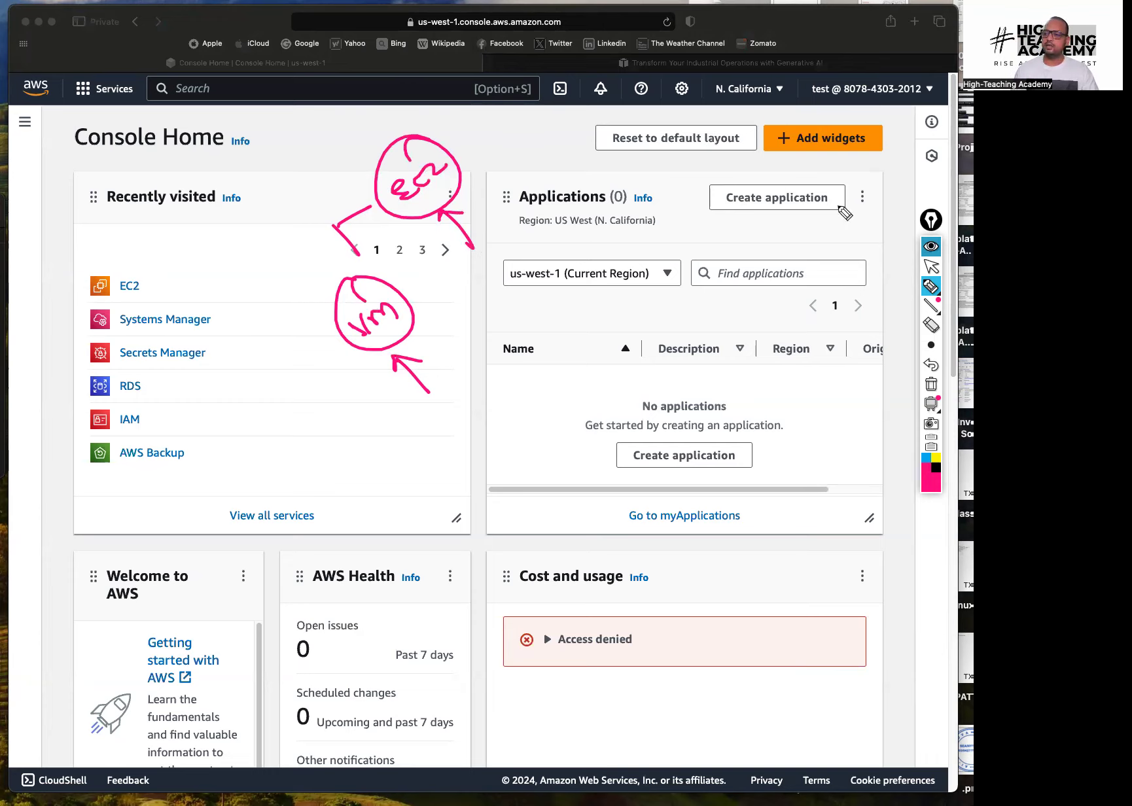
left_click(927, 268)
left_click(927, 383)
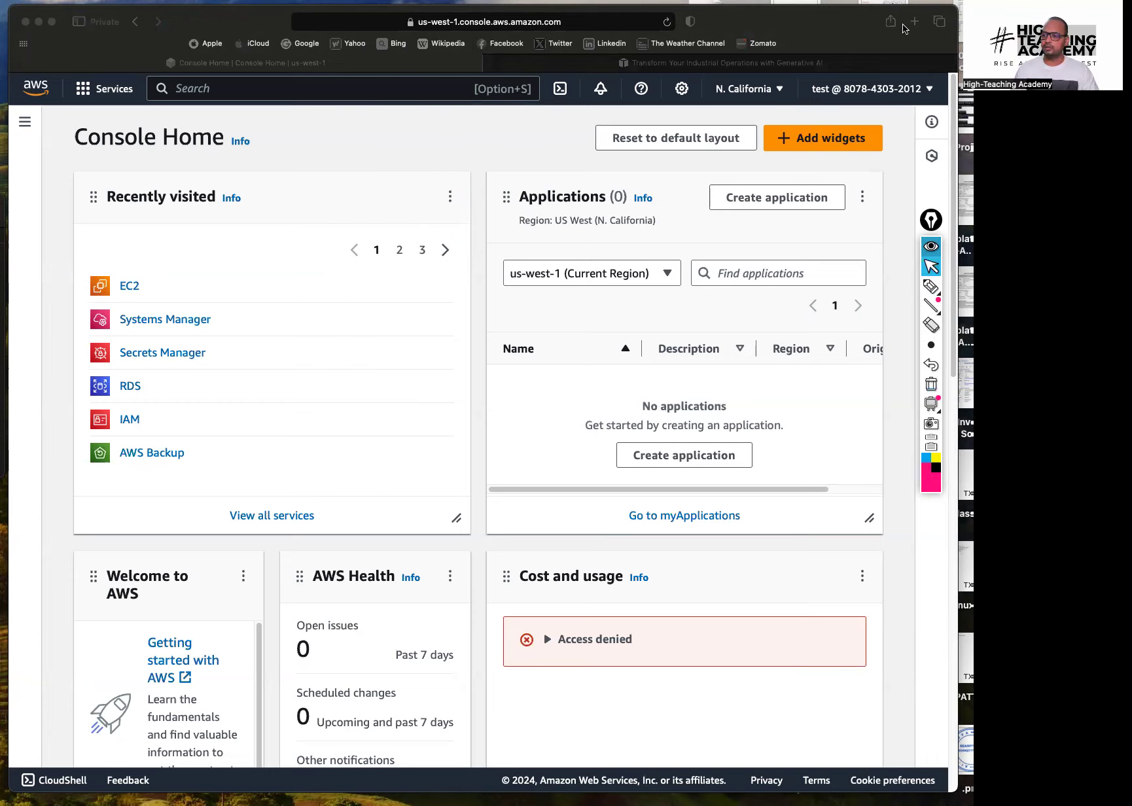
Search Google for 'aws ec2' in a new private tab and highlight the Amazon Elastic Compute Cloud name
left_click(914, 21)
type("aws e")
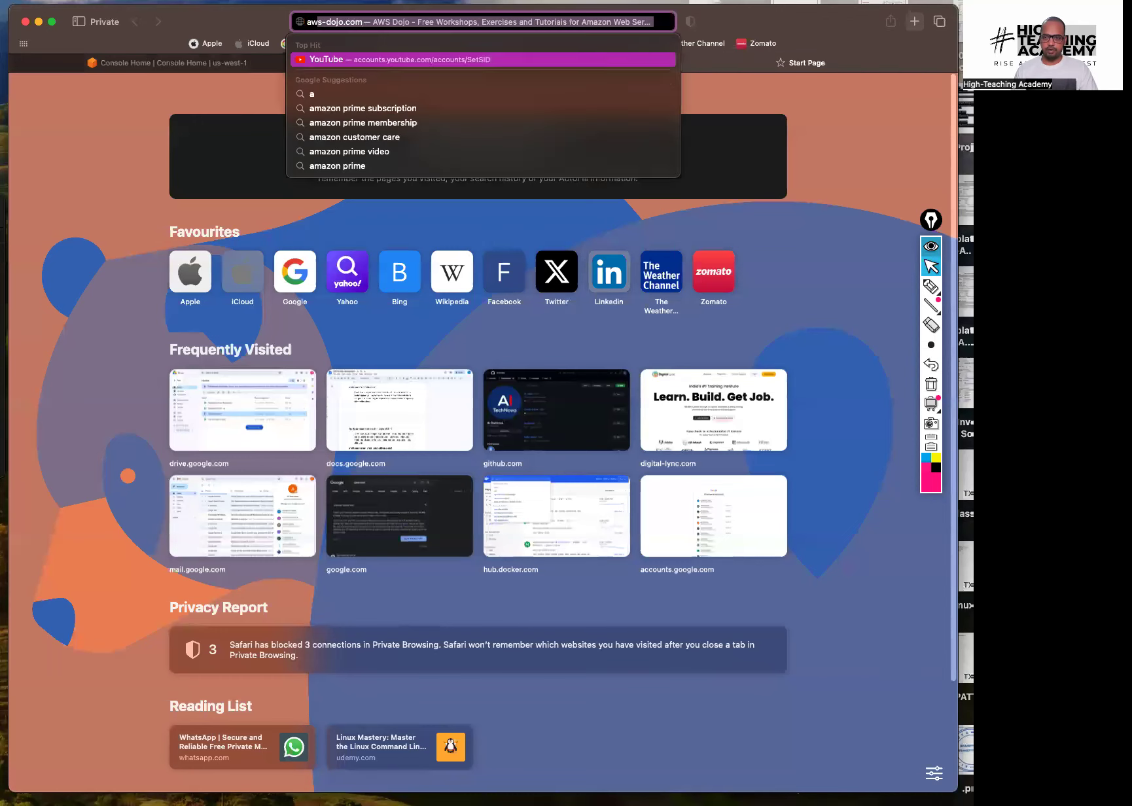
type("c2")
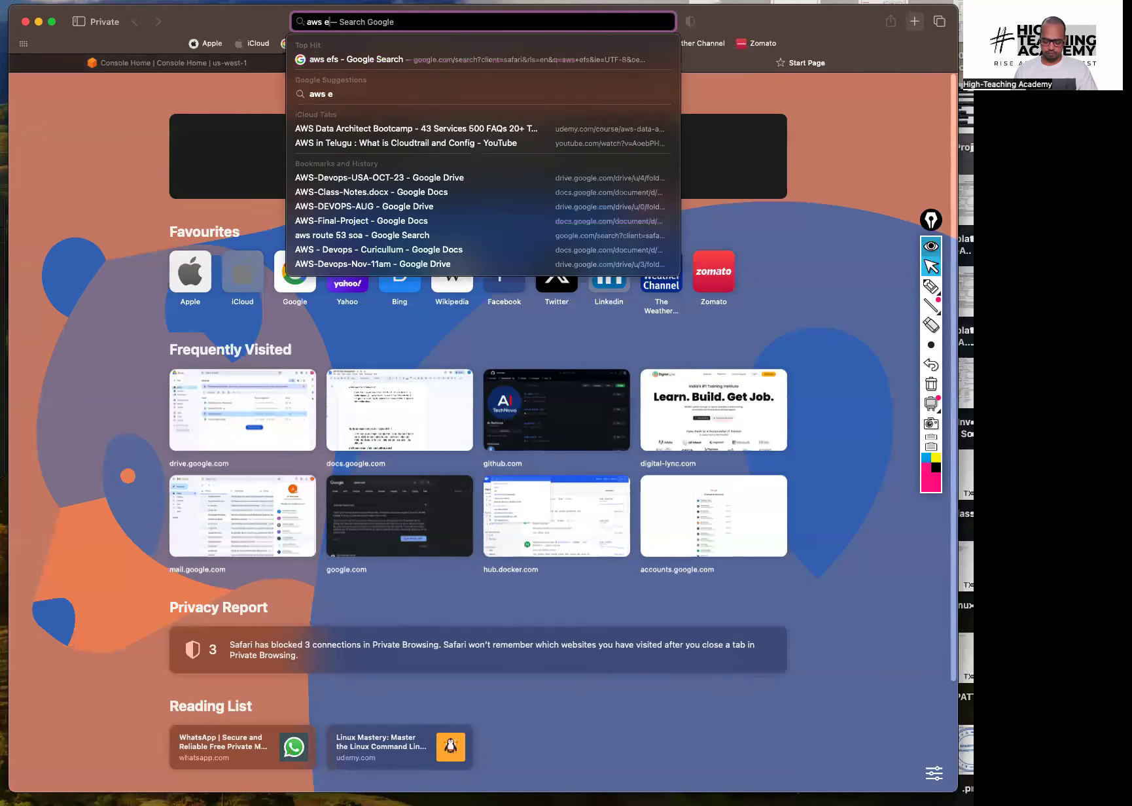
key("Return")
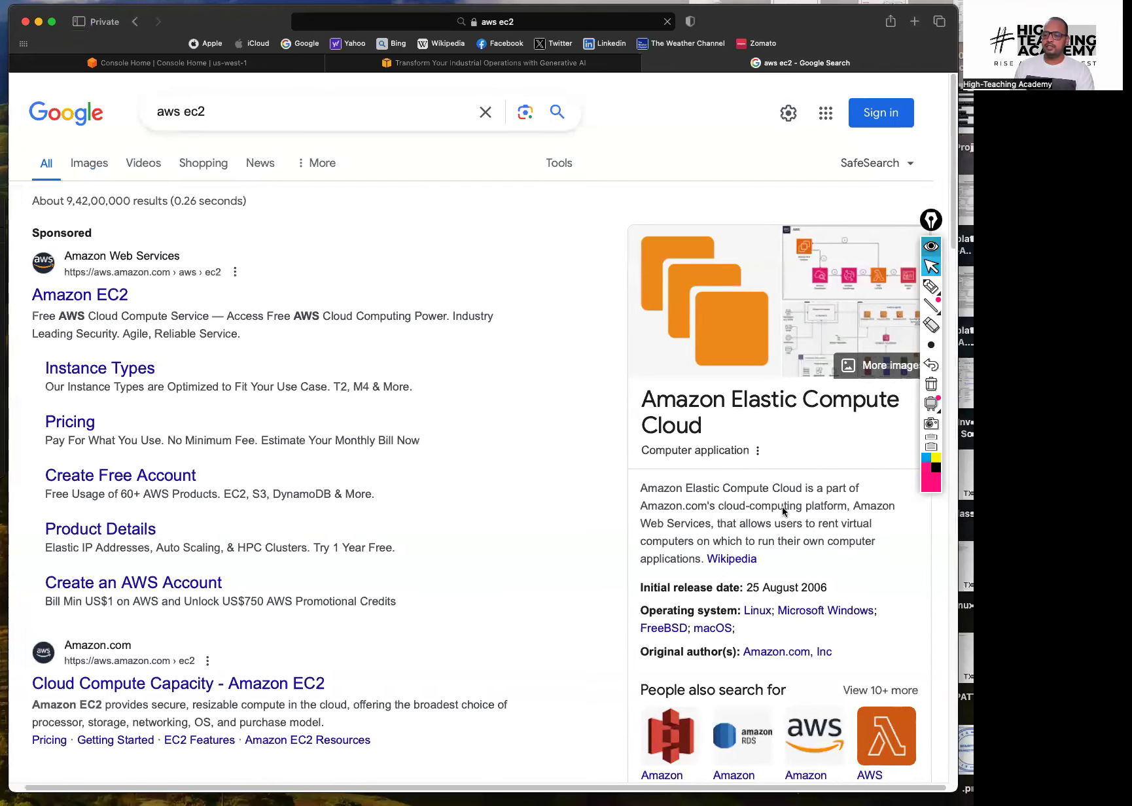
left_click_drag(640, 488, 848, 501)
left_click(704, 484)
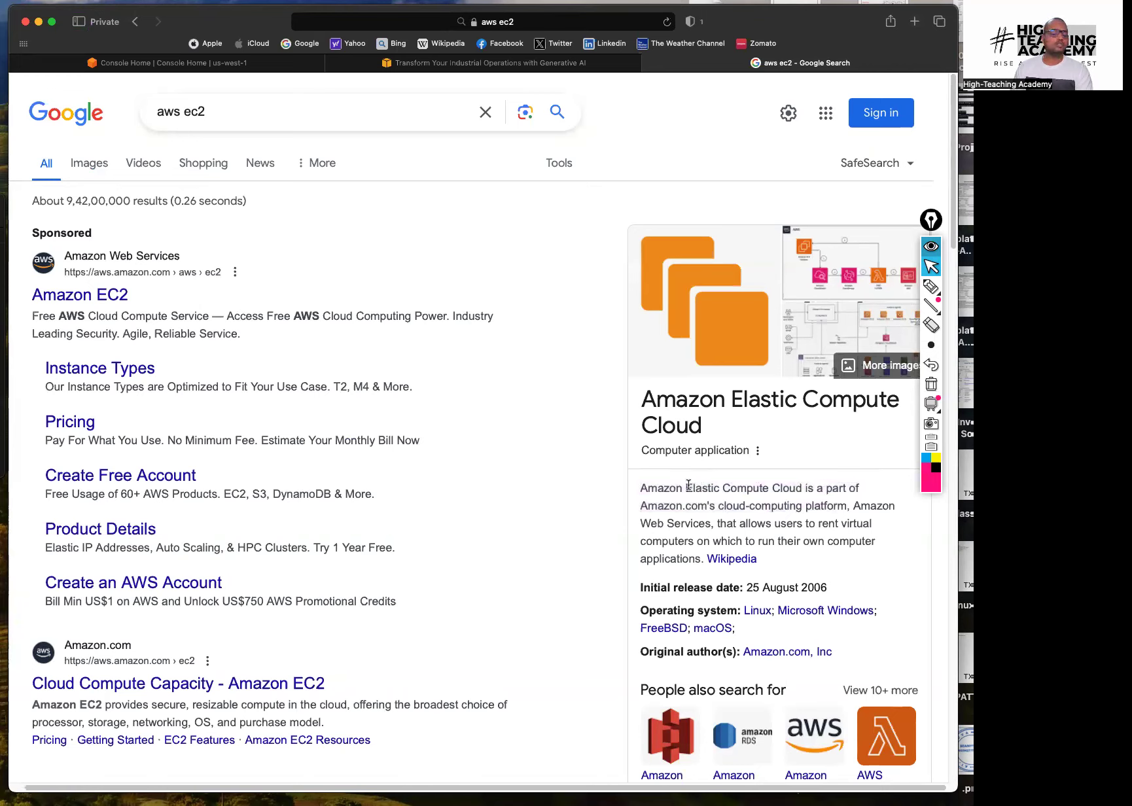
left_click_drag(689, 485, 803, 483)
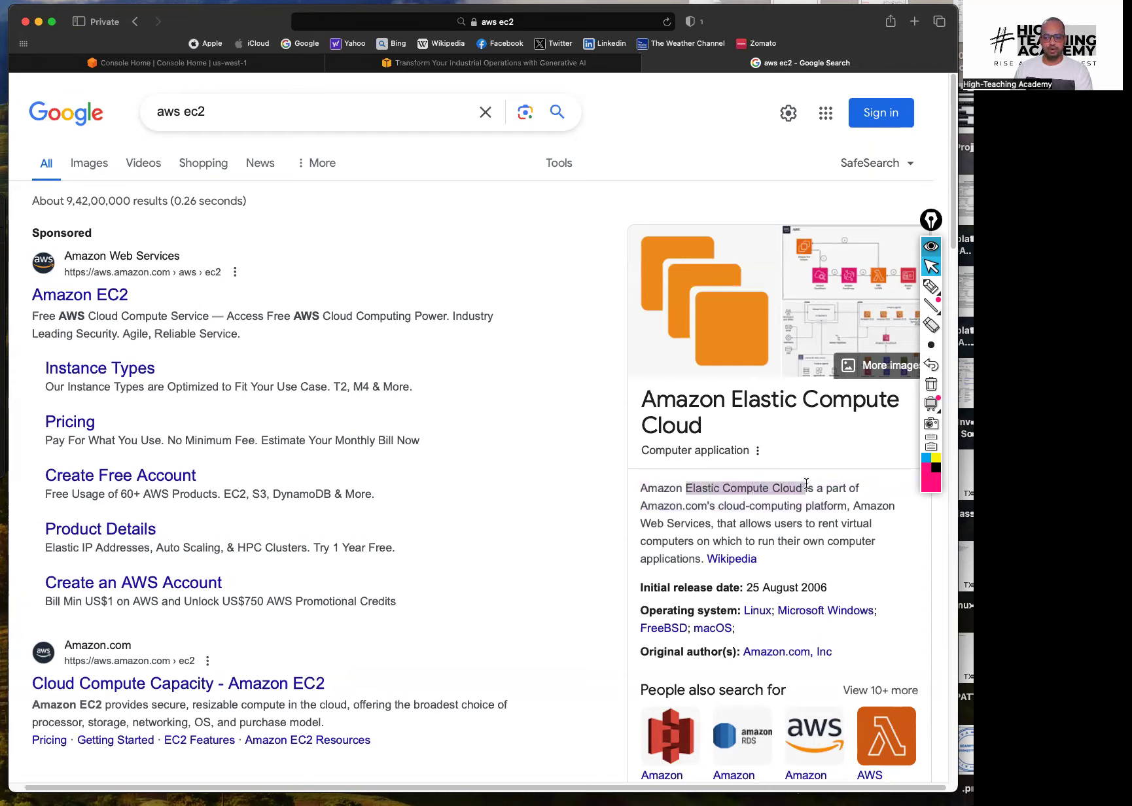
left_click(806, 483)
Highlight the rest of the EC2 description, then switch back to the Console Home tab
left_click_drag(663, 505, 820, 512)
left_click(821, 511)
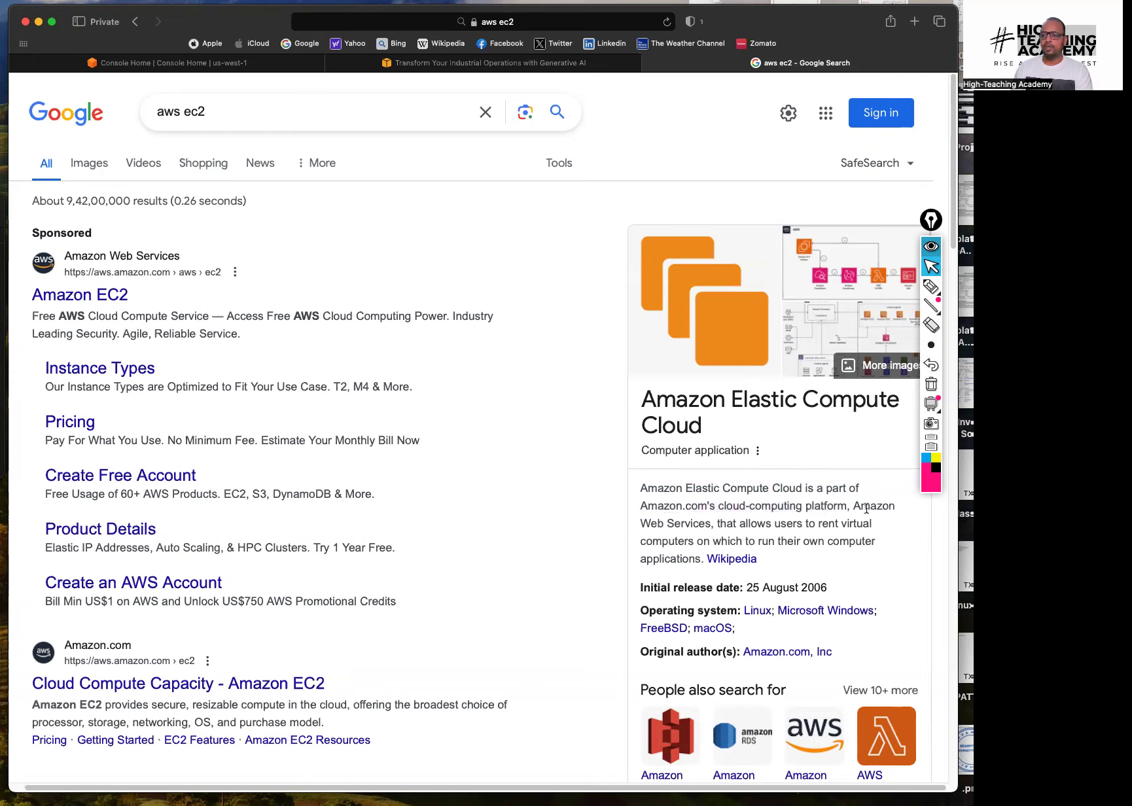
left_click_drag(850, 501, 689, 541)
left_click(692, 517)
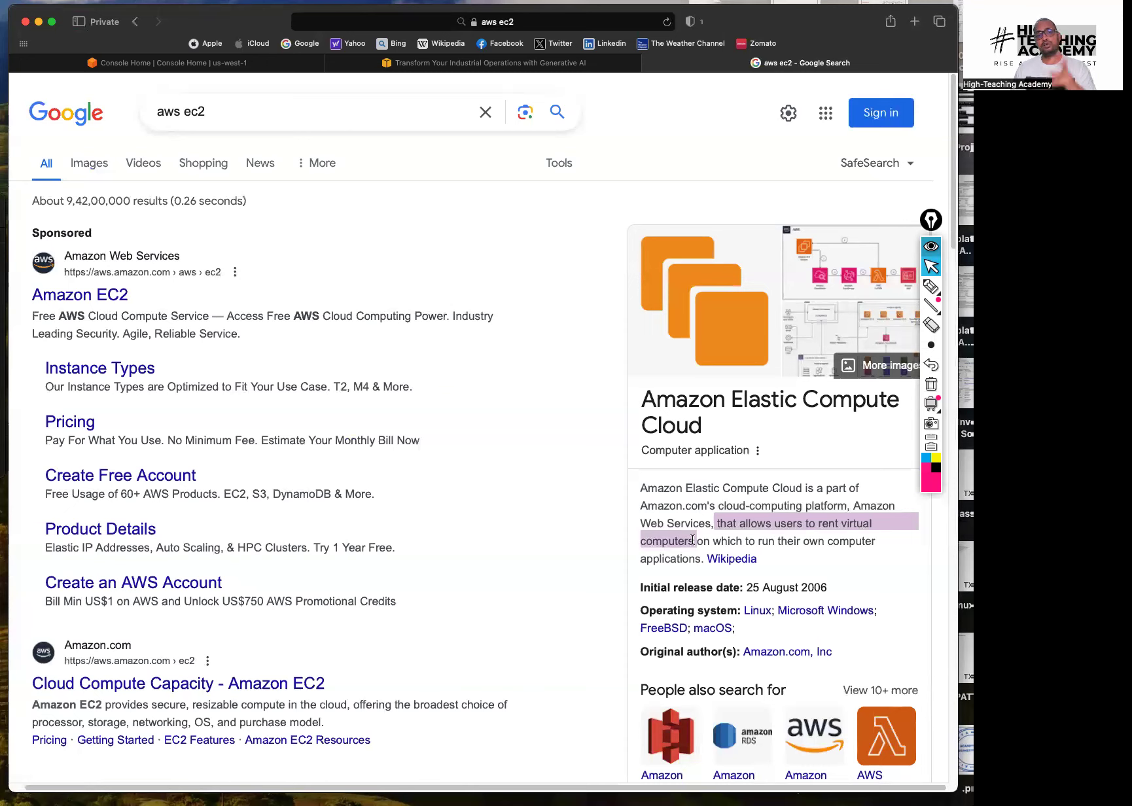
left_click(694, 538)
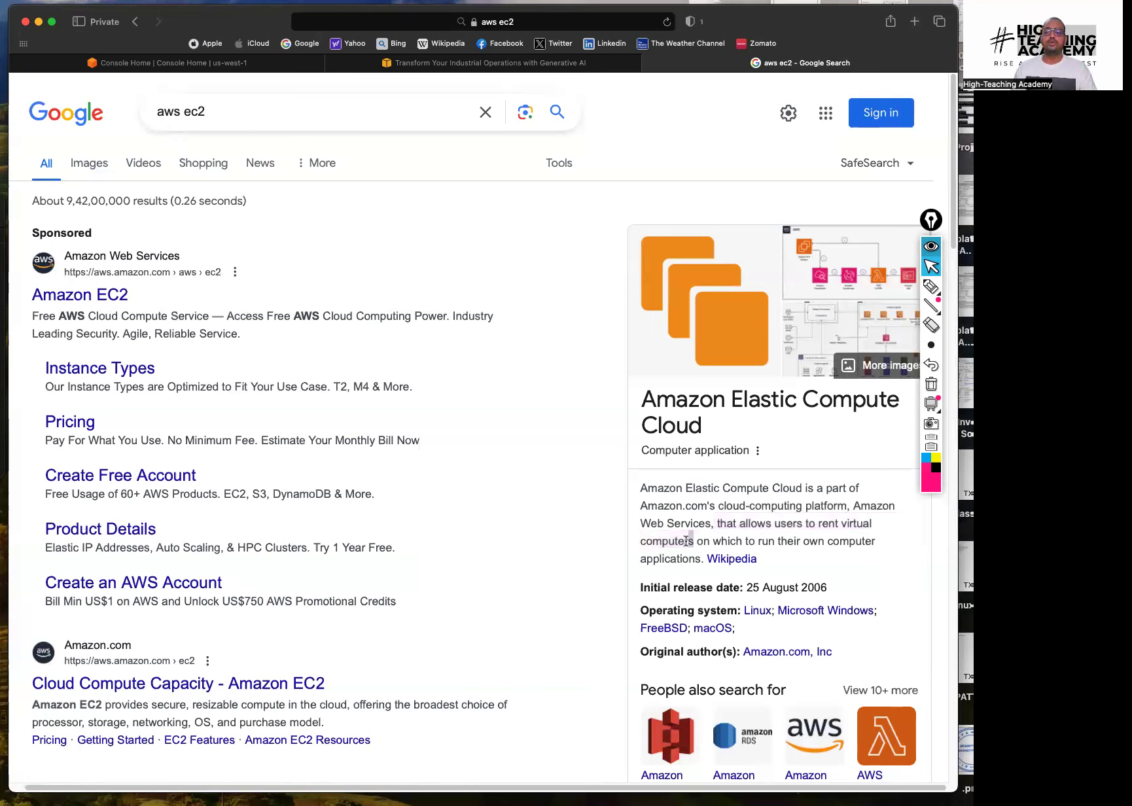
left_click_drag(686, 541, 646, 543)
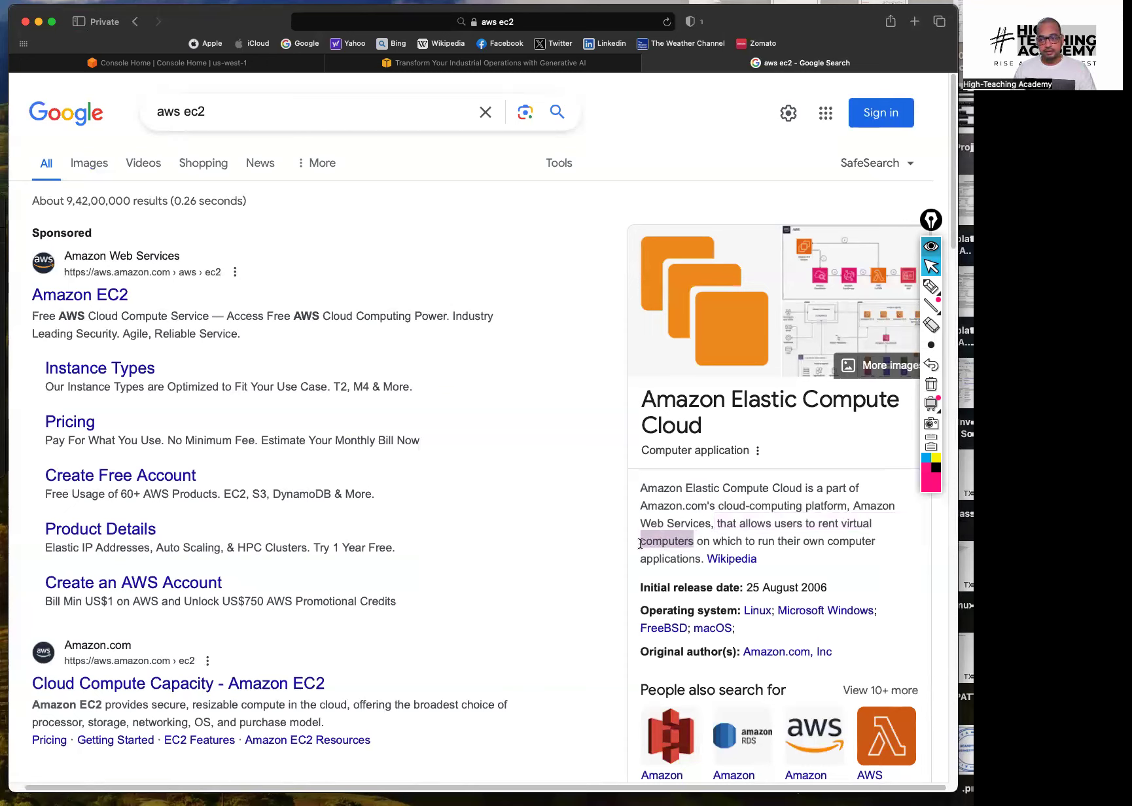
left_click(704, 542)
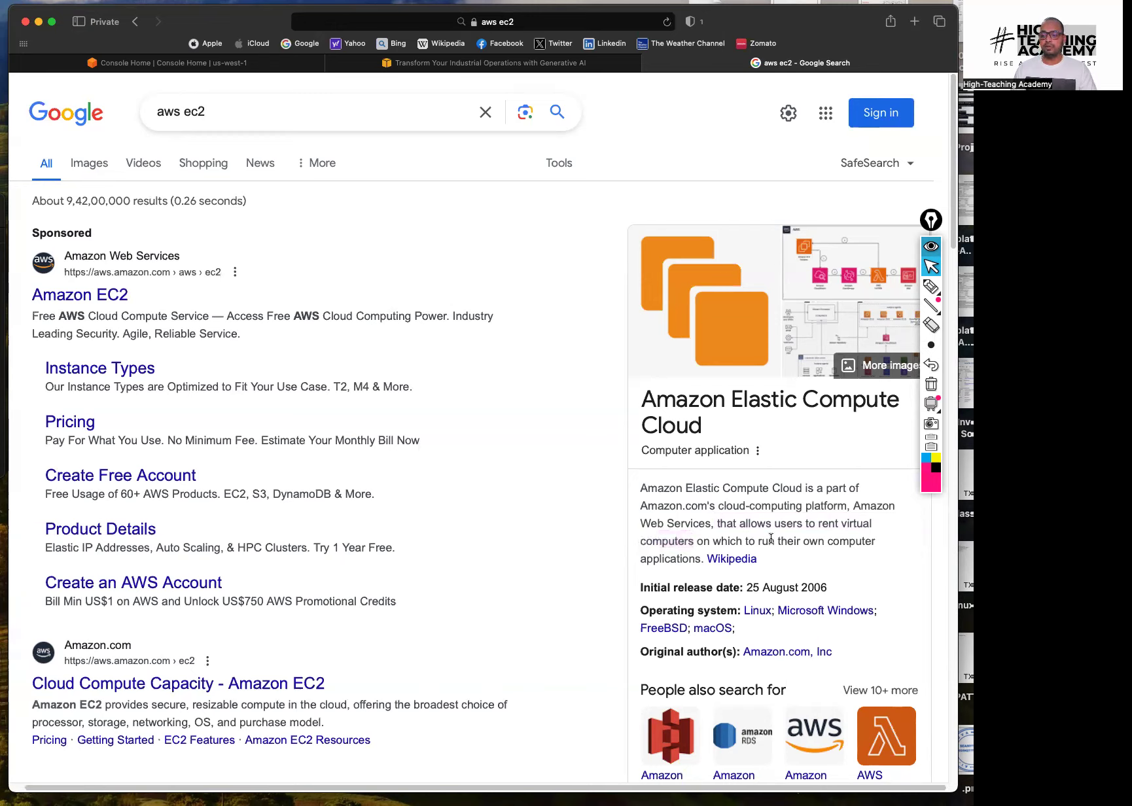
mouse_move(713, 539)
left_mouse_down()
mouse_move(876, 542)
mouse_move(705, 554)
left_mouse_up()
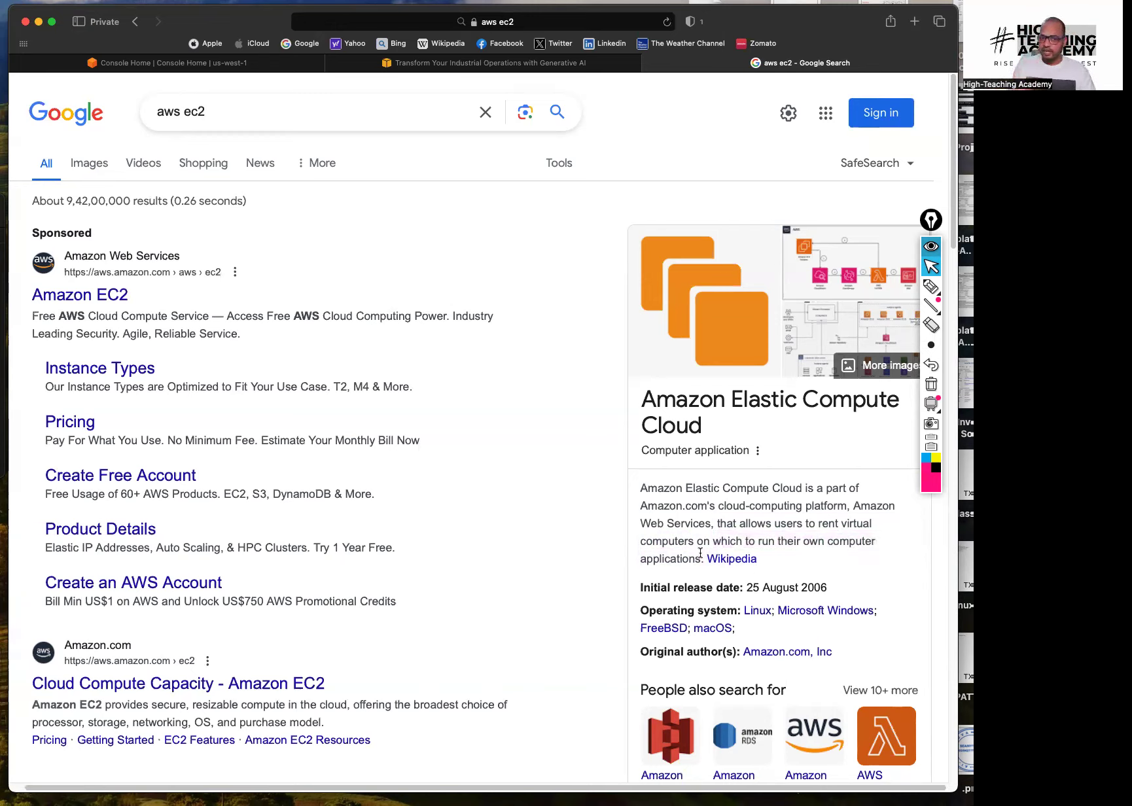
left_click_drag(705, 553, 637, 555)
left_click_drag(635, 405, 724, 396)
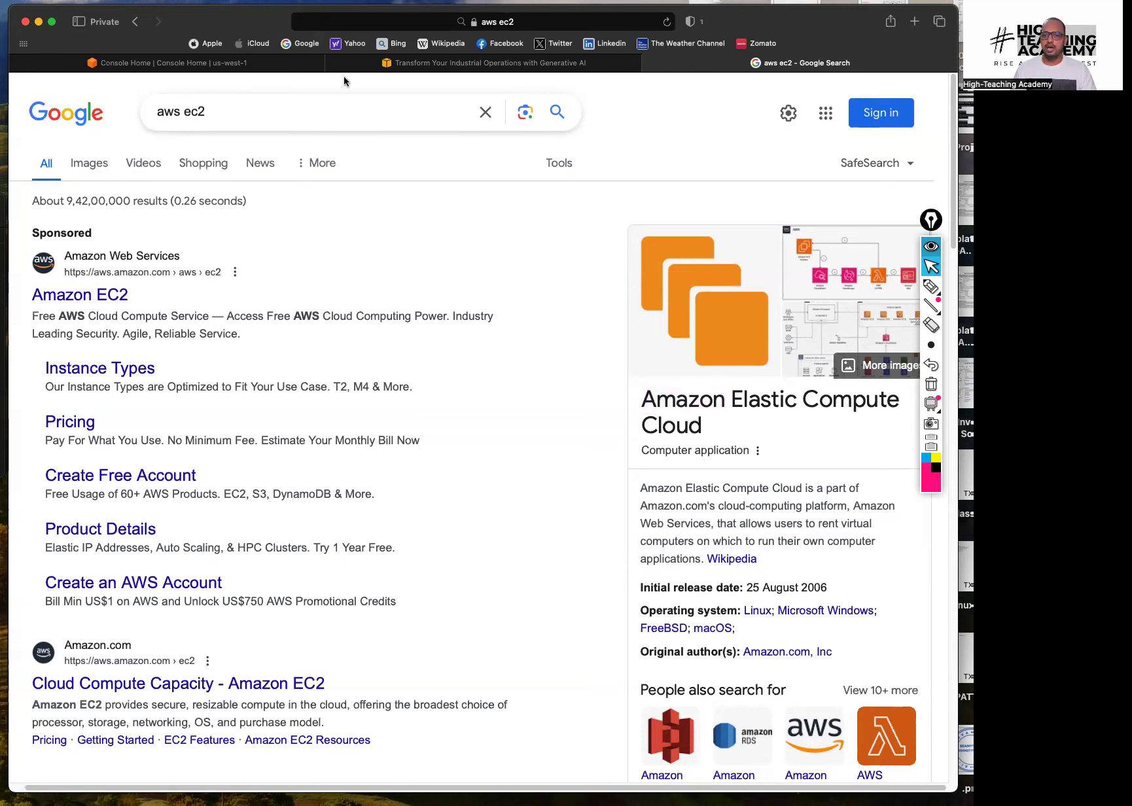
left_click(234, 62)
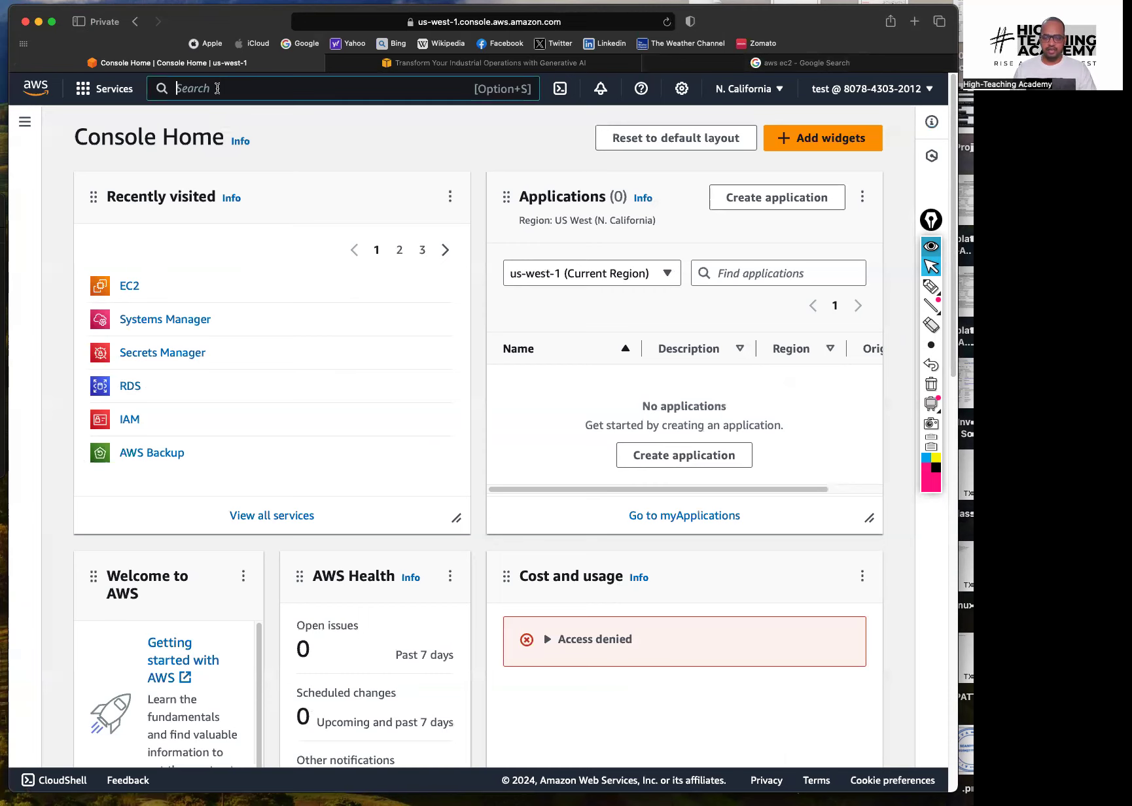
Open EC2 from Services > Compute after trying a console search for 'ec2'
left_click(217, 88)
type("ec2")
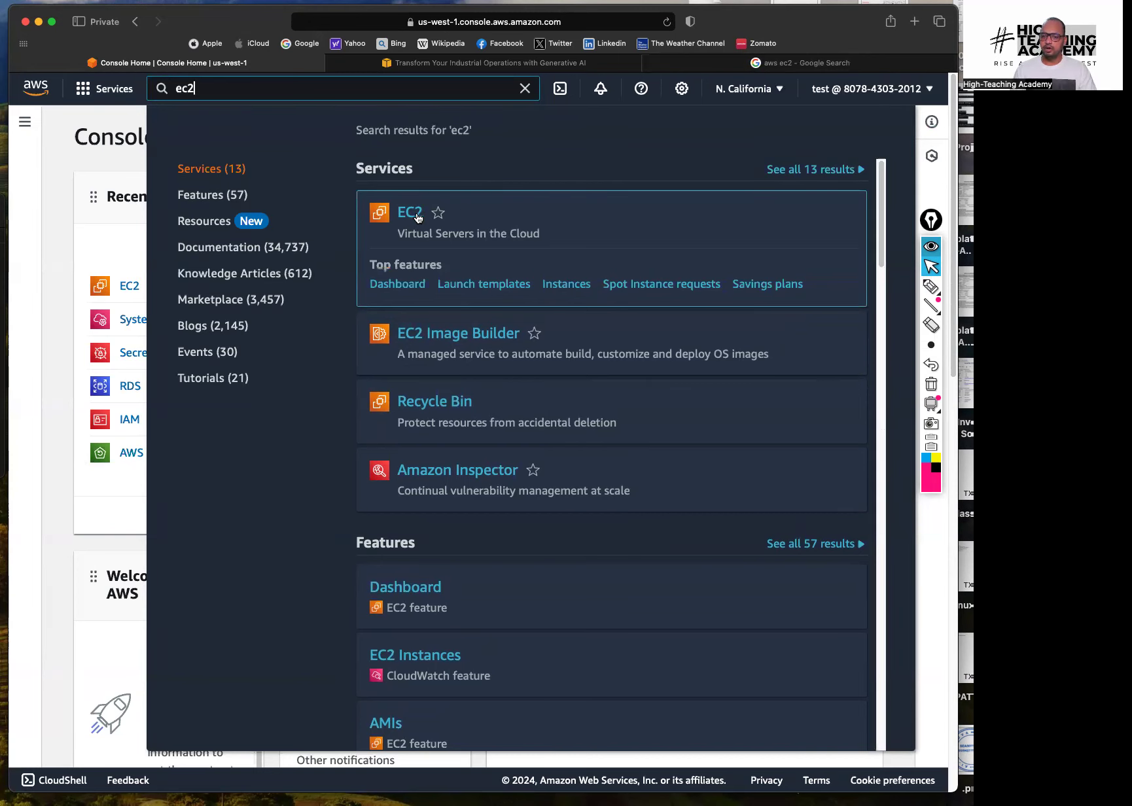
left_click(112, 167)
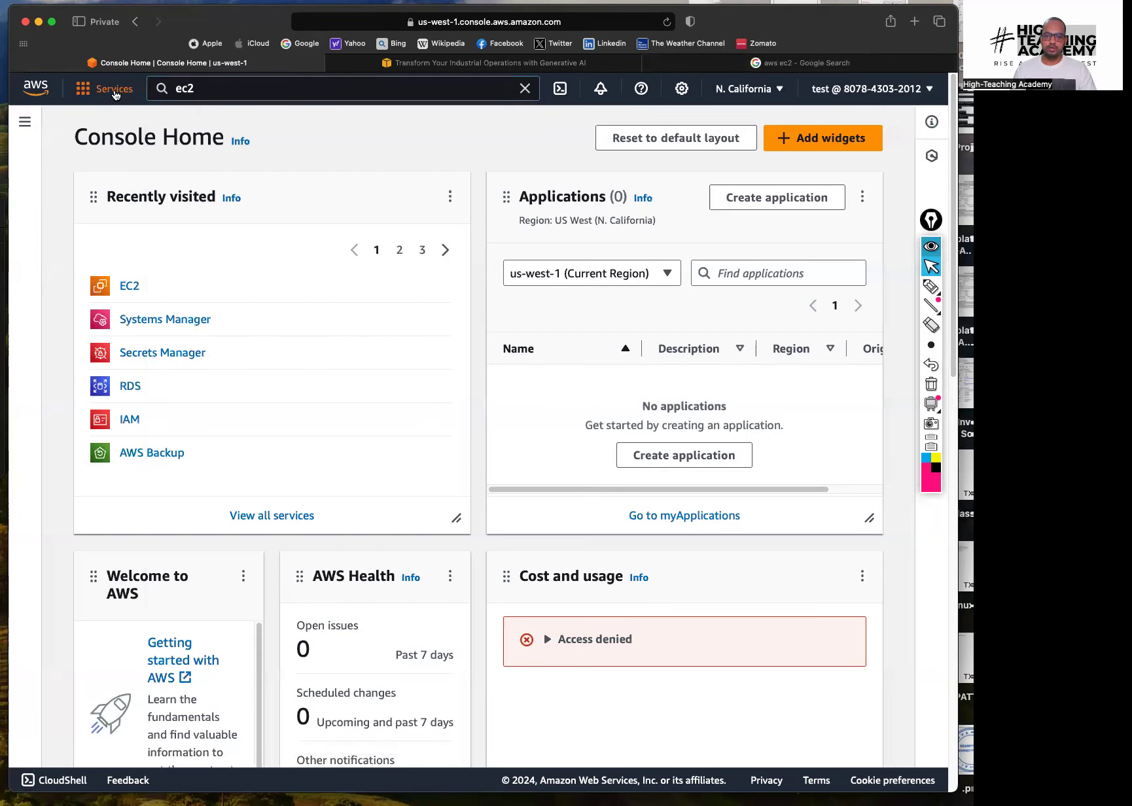
left_click(114, 89)
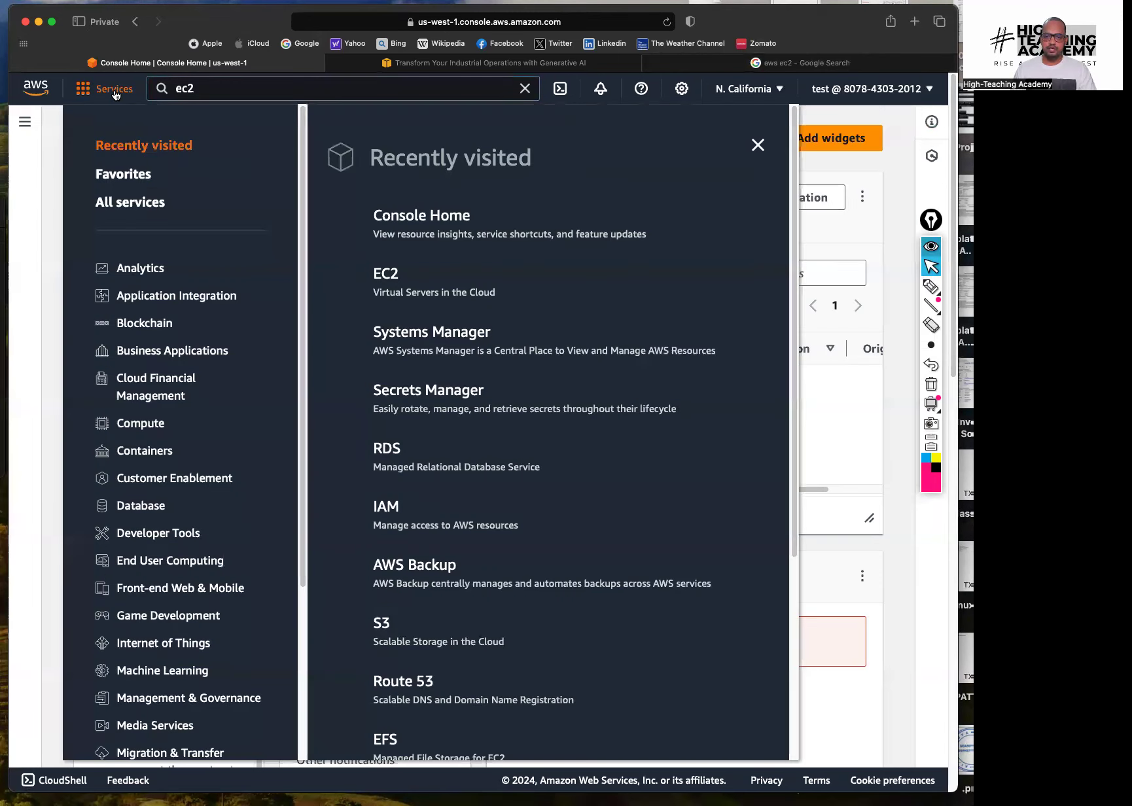
left_click(140, 427)
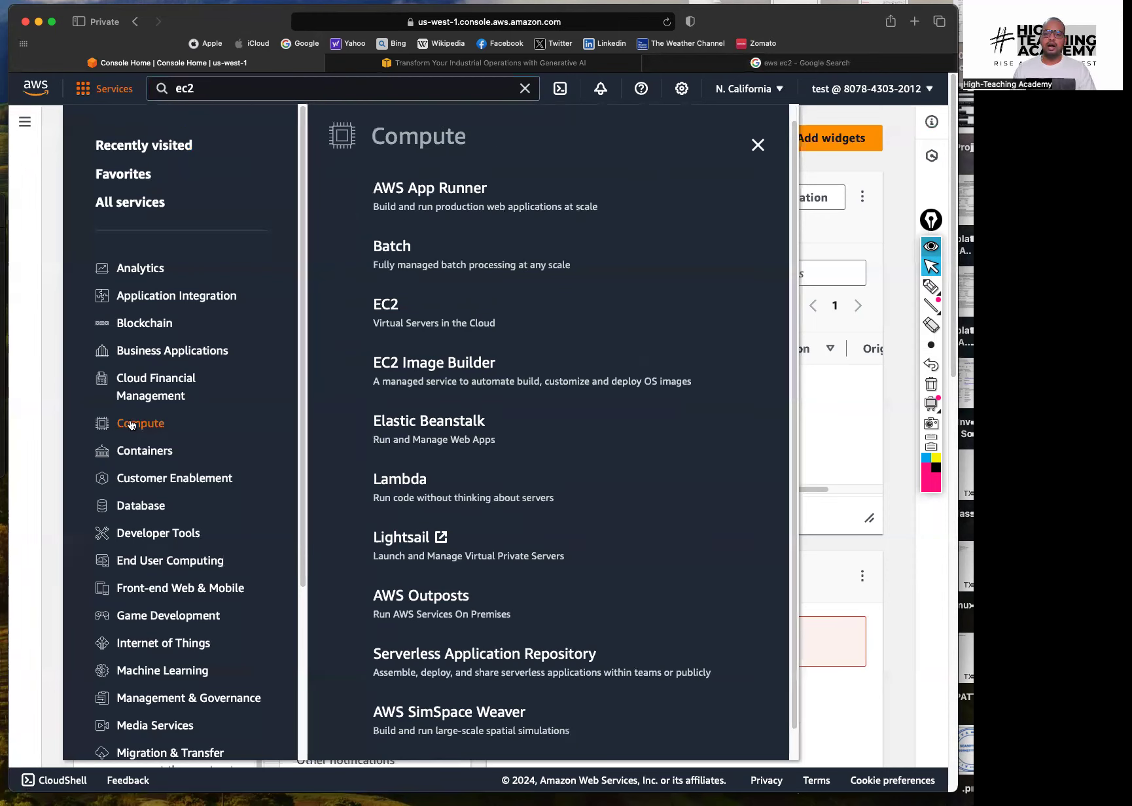
left_click(388, 313)
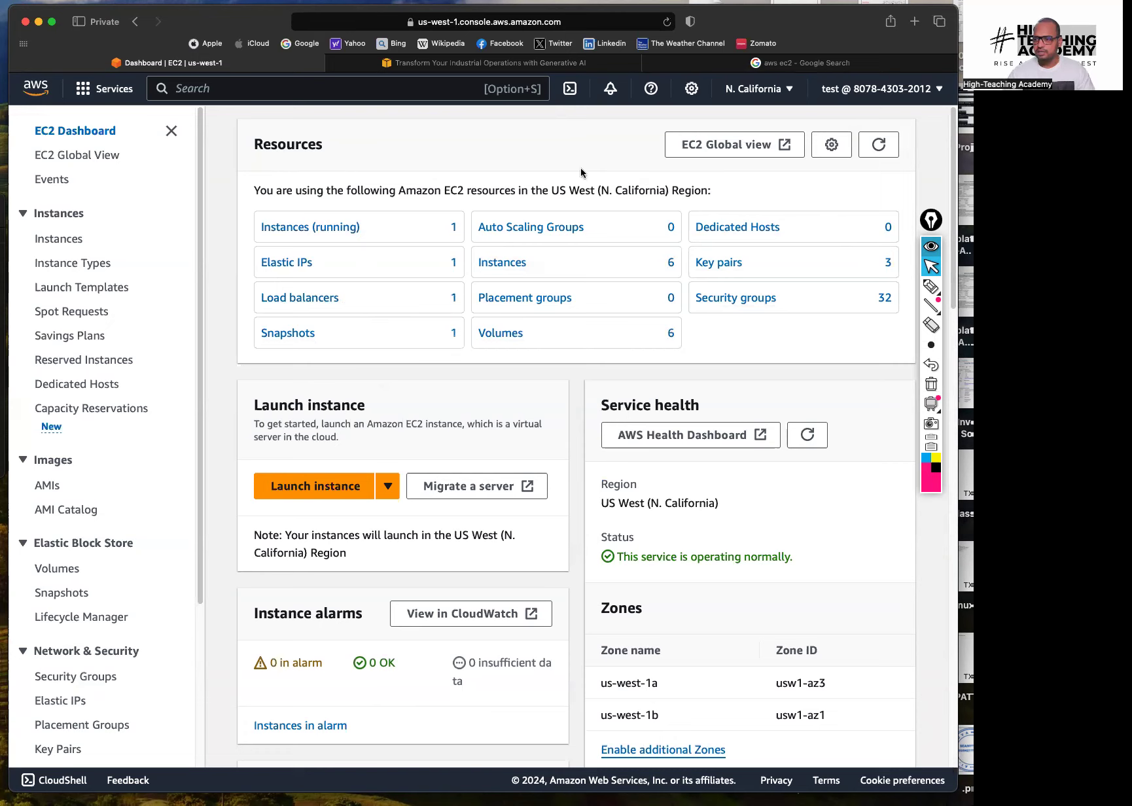
Handwrite 'ec2' and 'server' notes on the dashboard, clear them, and open Instances (running)
left_click(931, 286)
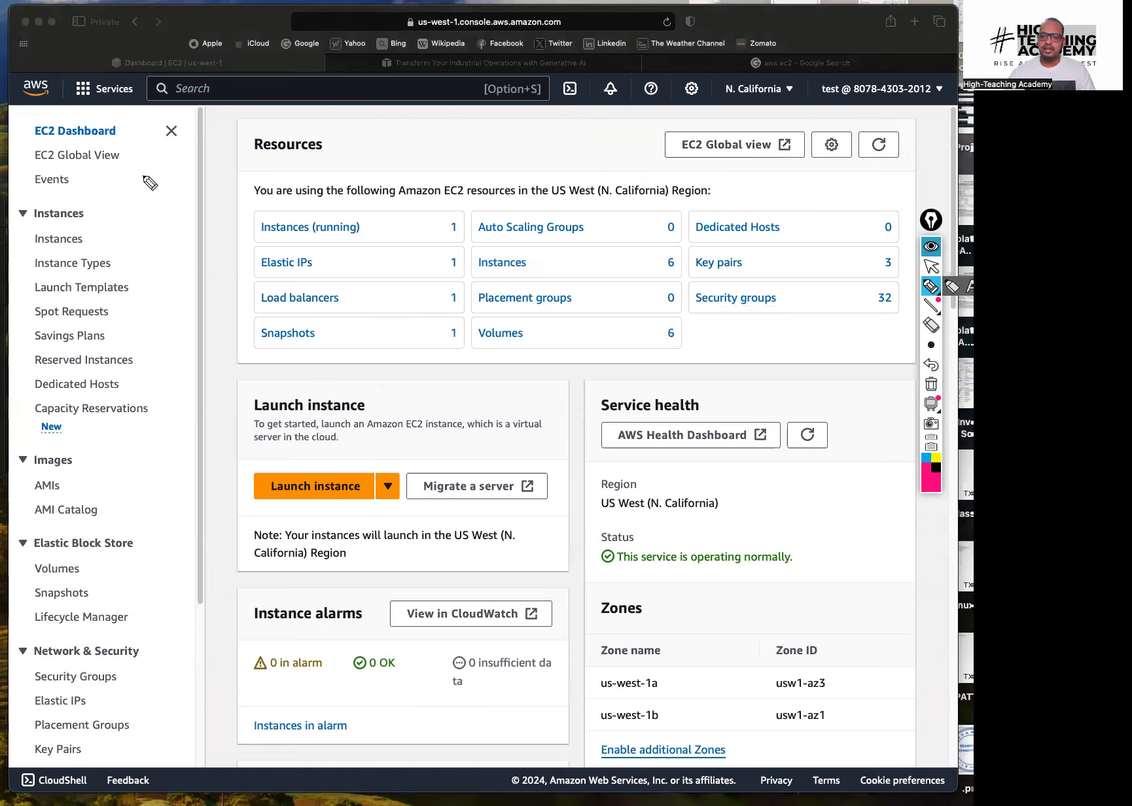
left_click_drag(138, 186, 167, 188)
mouse_move(51, 221)
left_mouse_down()
mouse_move(126, 256)
mouse_move(229, 212)
left_mouse_up()
mouse_move(144, 301)
left_mouse_down()
mouse_move(242, 222)
mouse_move(158, 326)
mouse_move(225, 311)
mouse_move(254, 275)
mouse_move(289, 262)
mouse_move(171, 378)
left_mouse_up()
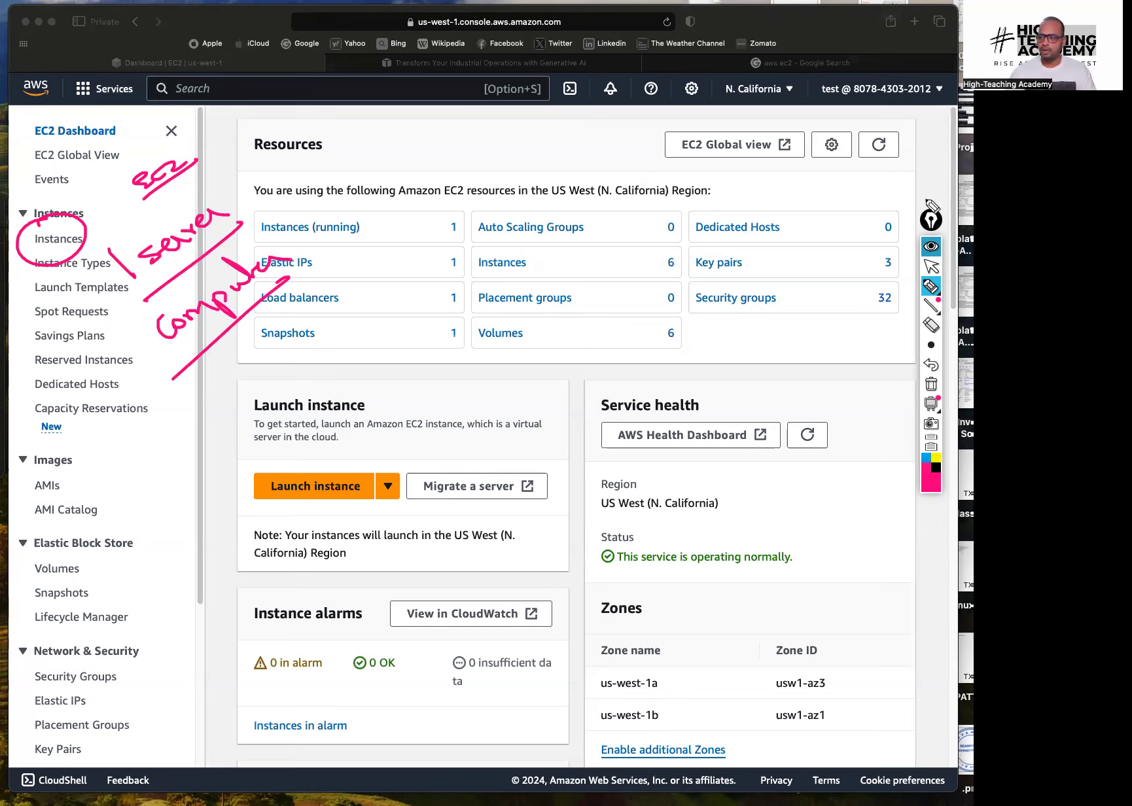
left_click(932, 266)
left_click(932, 384)
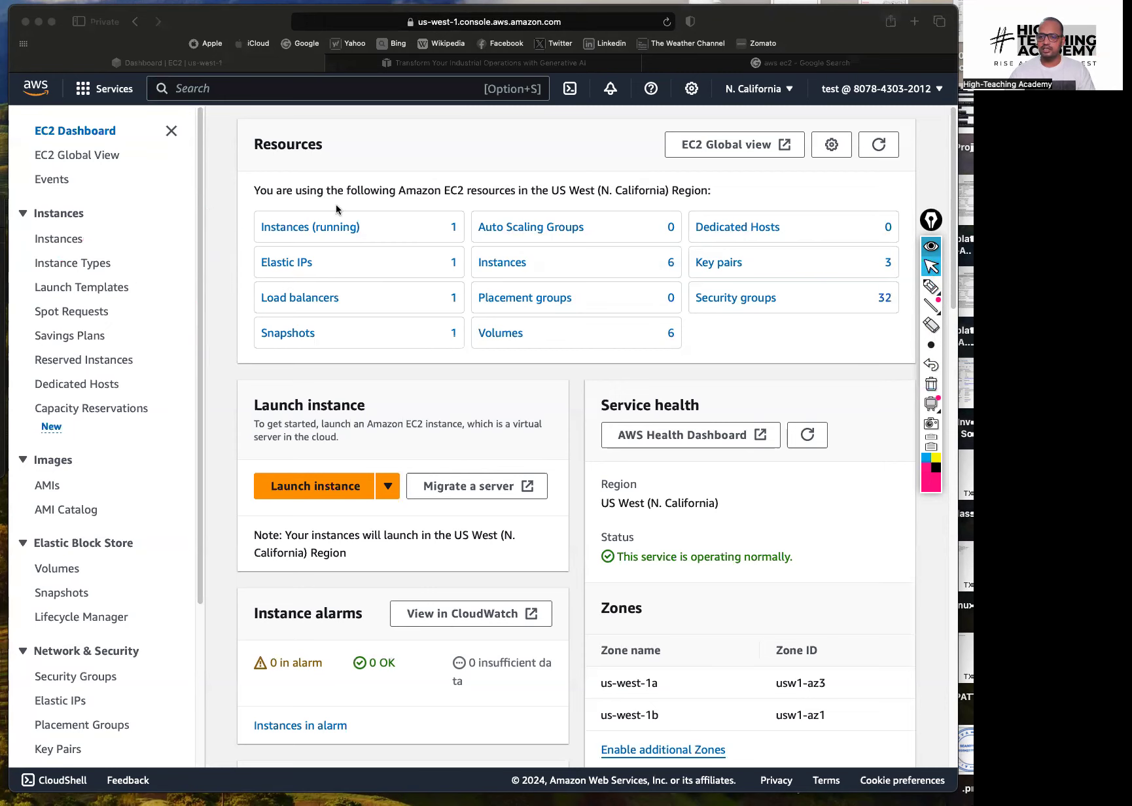
left_click(330, 236)
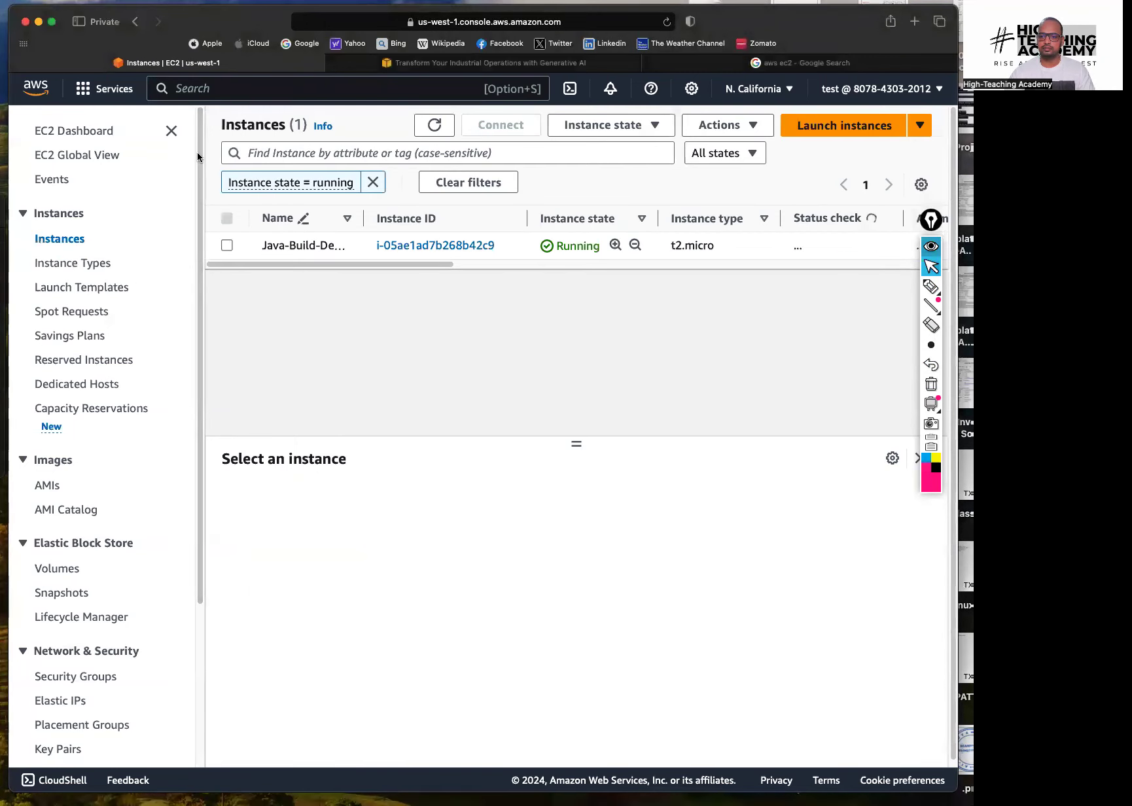
Stop the Java-Build-Deploy-Server instance and refresh the instance list
left_click(227, 247)
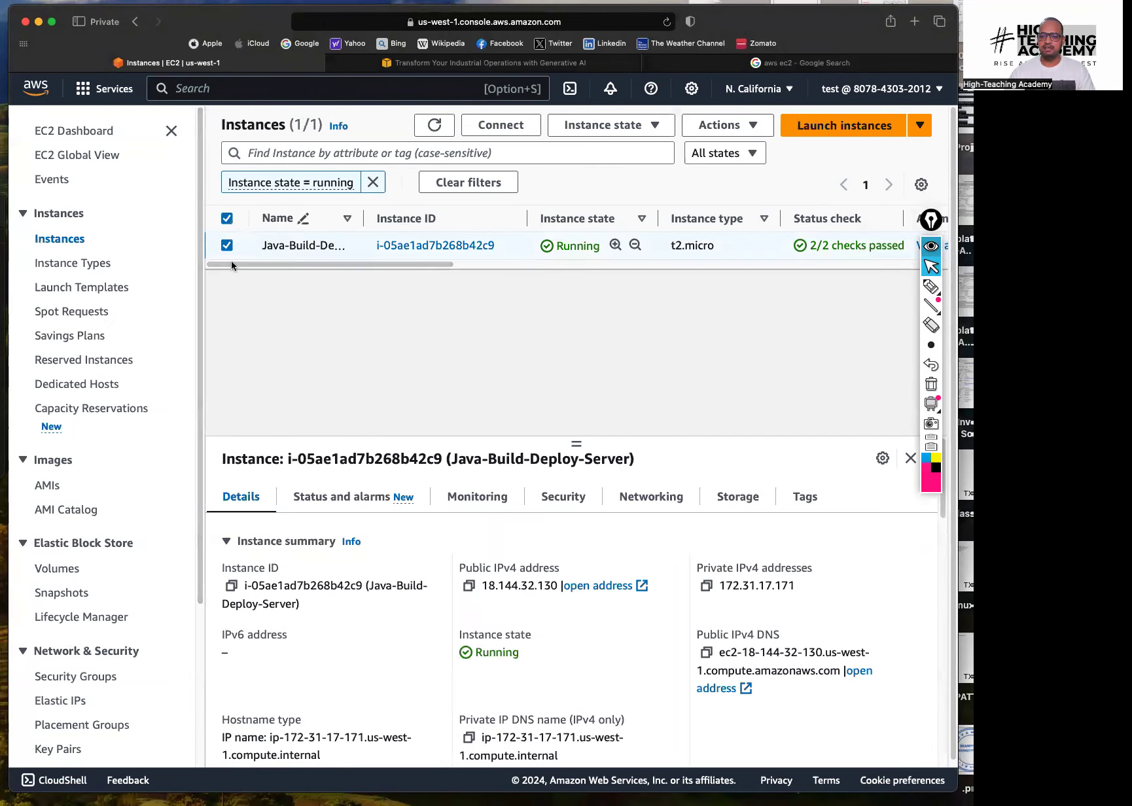
left_click(600, 131)
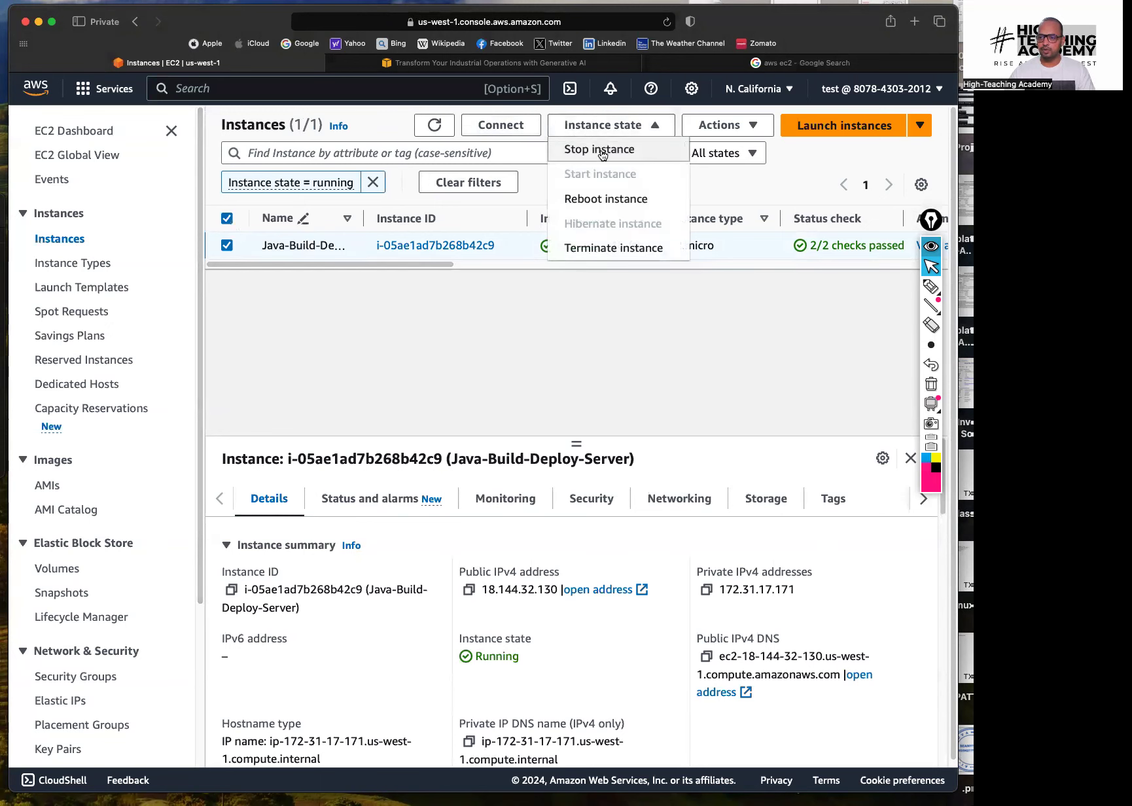
left_click(600, 154)
left_click(780, 550)
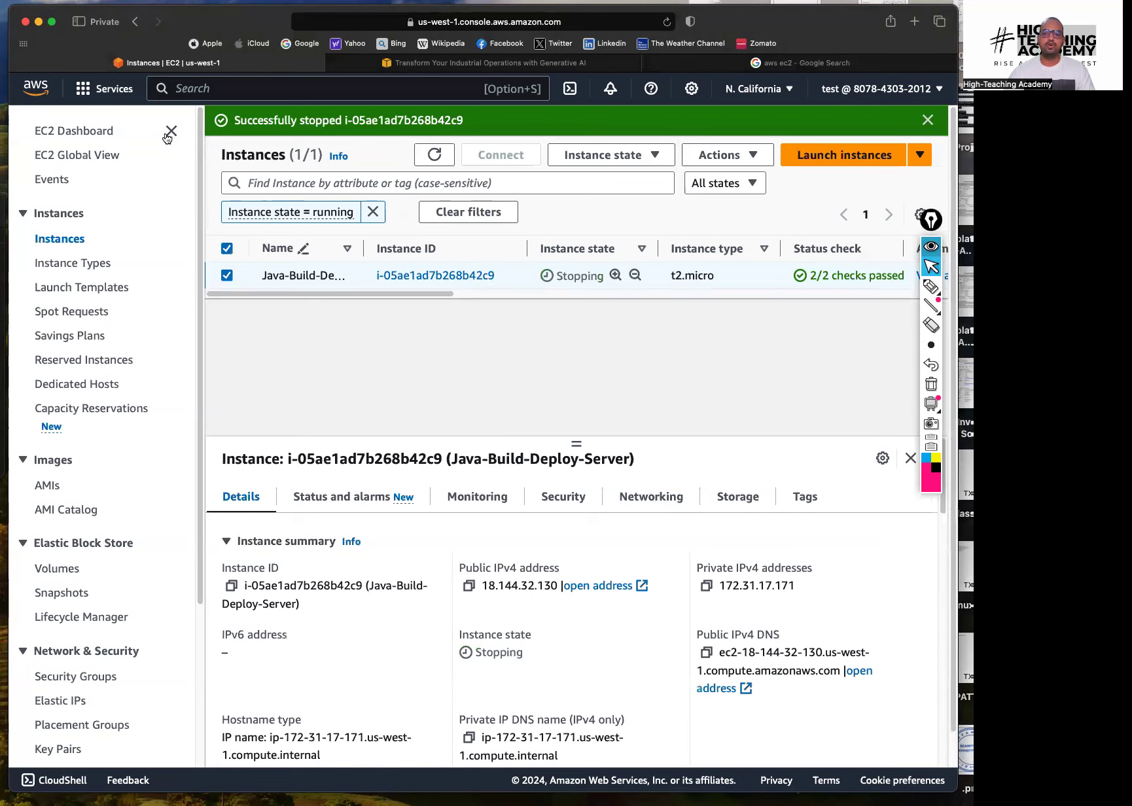
left_click(171, 131)
left_click(929, 124)
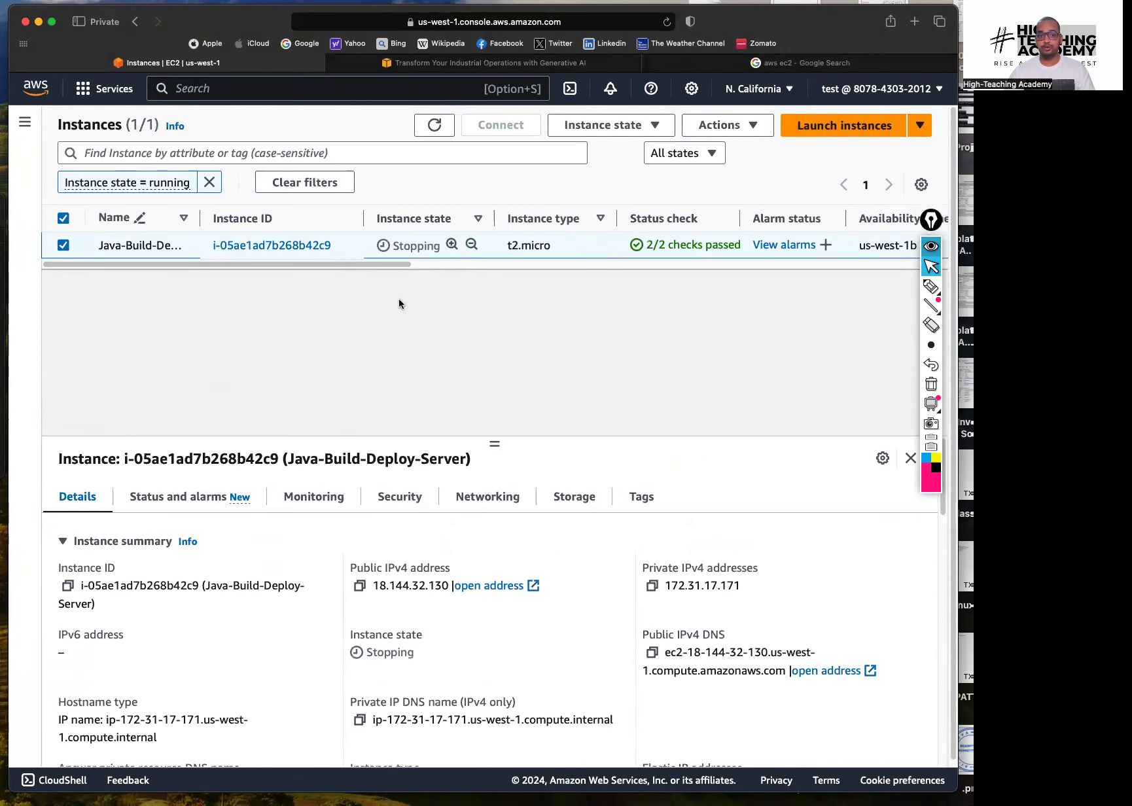
left_click(434, 125)
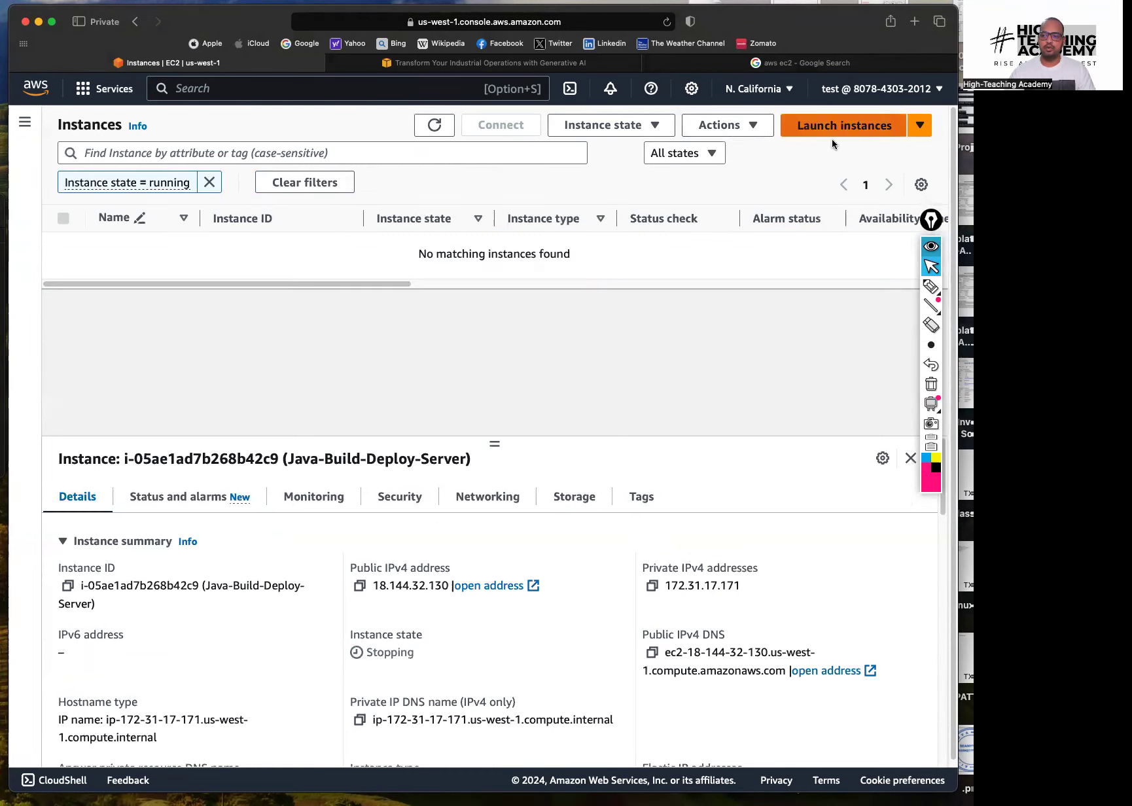
Circle and arrow the Launch instances button, clear the drawing, then start launching a new instance
left_click(931, 286)
left_click_drag(807, 156, 845, 158)
mouse_move(850, 223)
left_mouse_down()
mouse_move(841, 168)
mouse_move(831, 186)
left_mouse_up()
left_click_drag(840, 168, 852, 177)
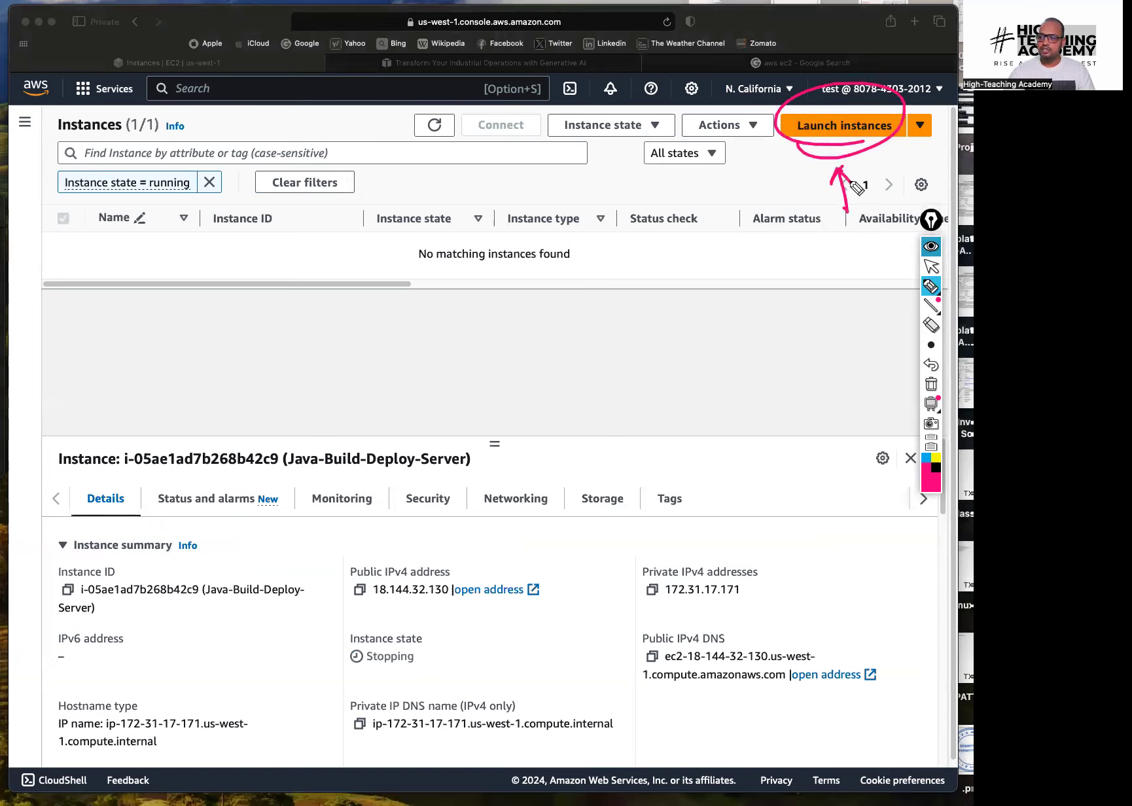
left_click(931, 266)
left_click(932, 385)
left_click(848, 137)
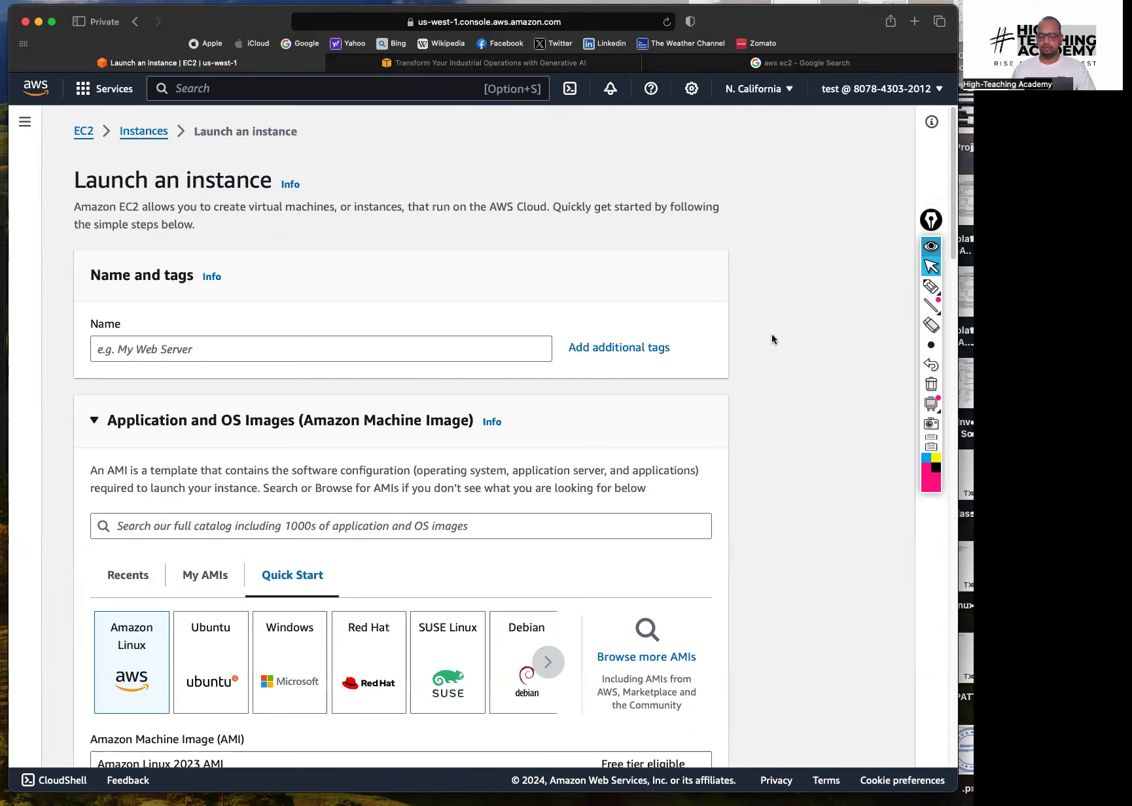
Name the instance Windows-Test-Server and pick the Windows Quick Start image (Windows Server 2022 Base)
scroll(663, 296, "down", 3)
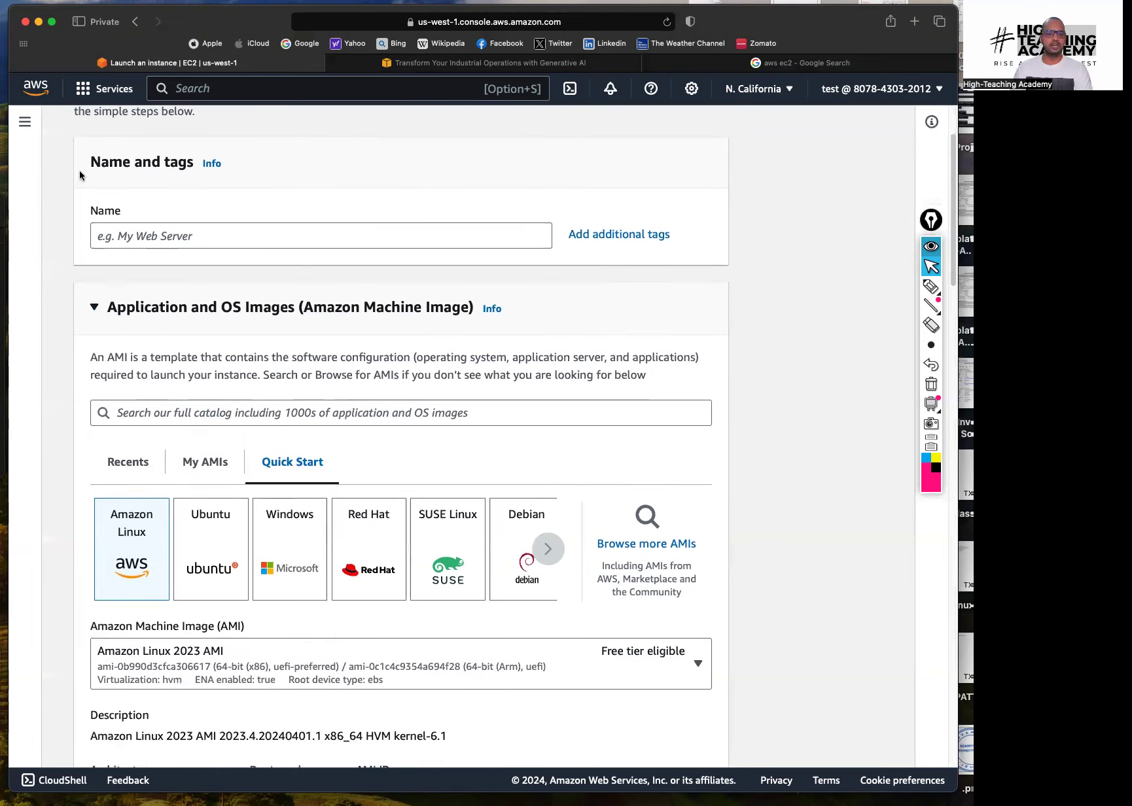
left_click_drag(89, 163, 131, 160)
left_click(176, 243)
type("Windows-Test-Server")
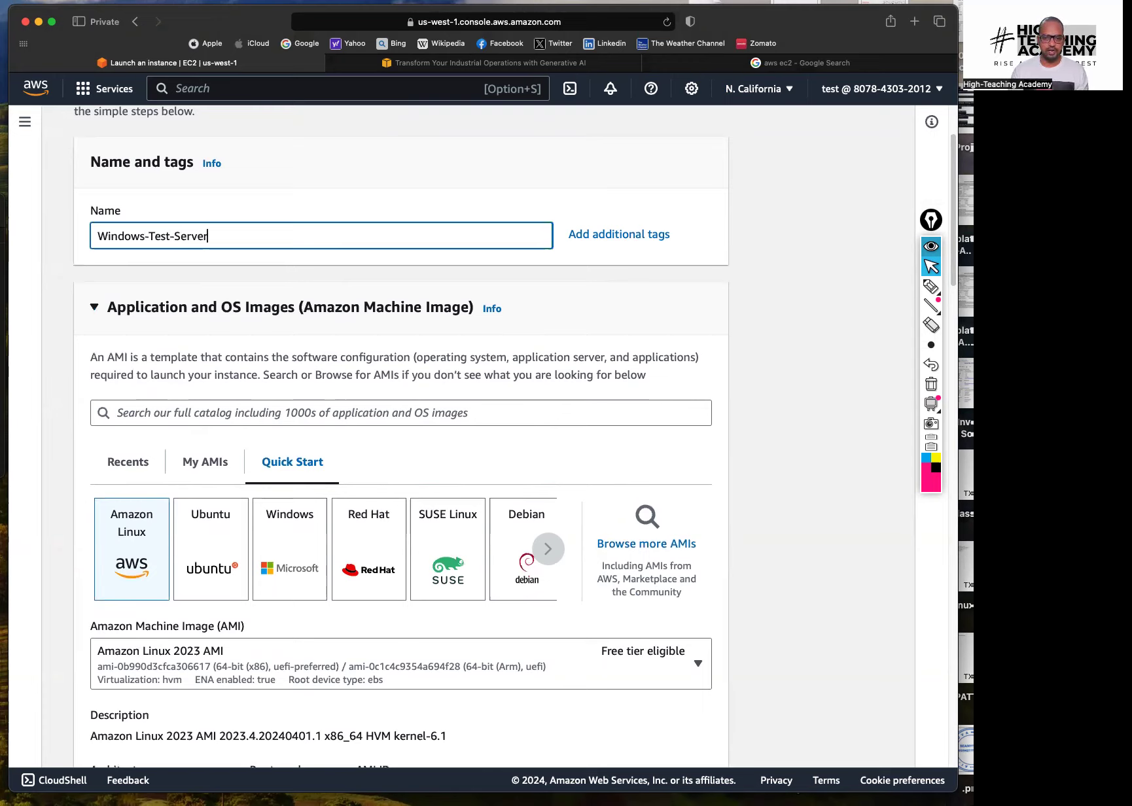
left_click(779, 263)
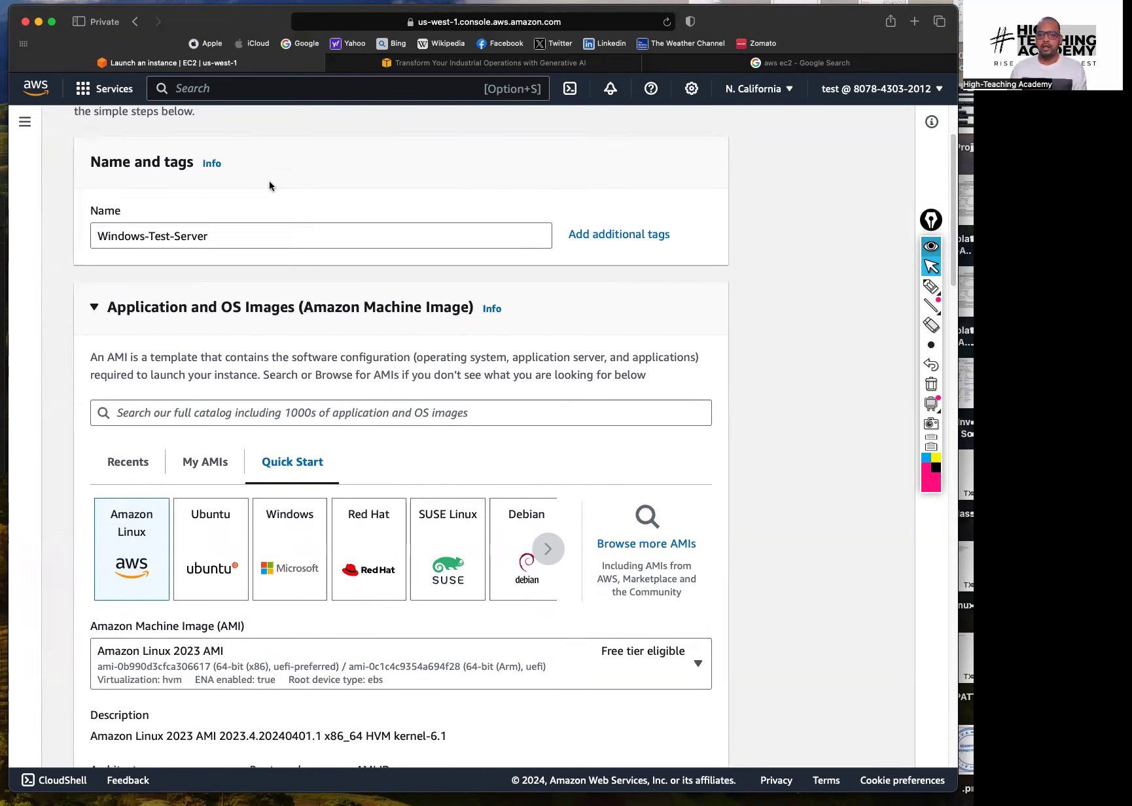
scroll(255, 298, "down", 3)
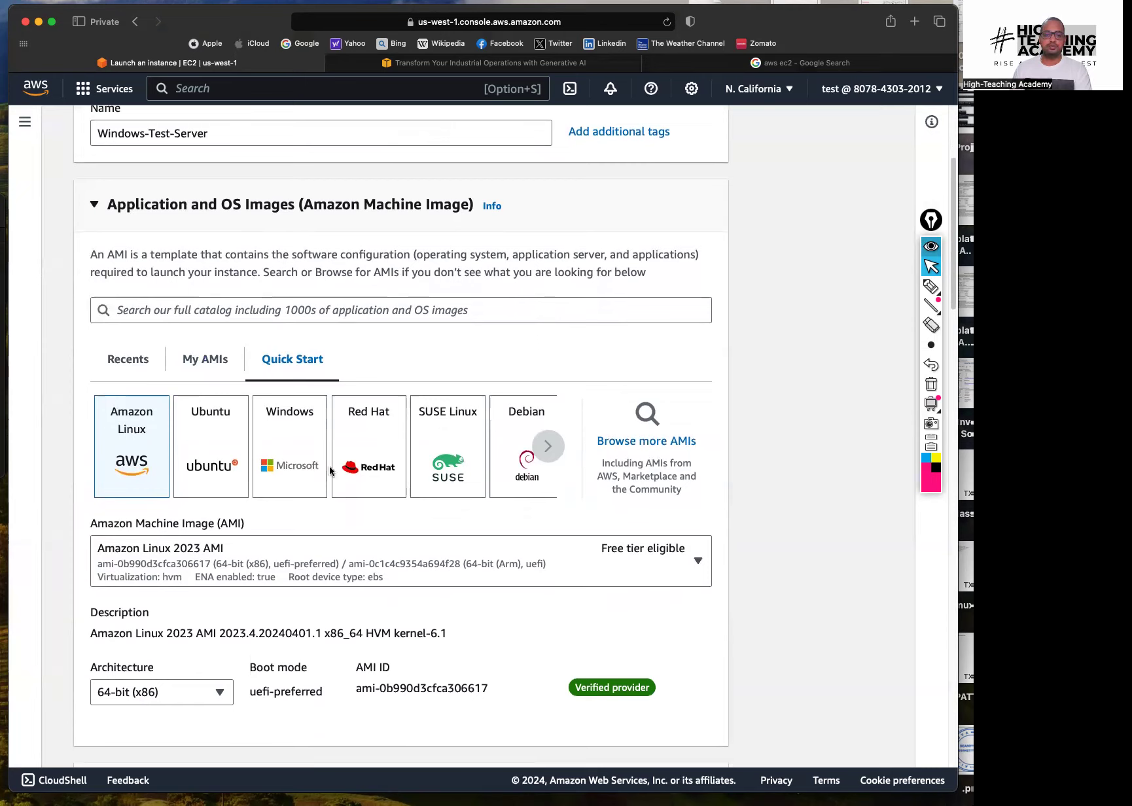
left_click(285, 413)
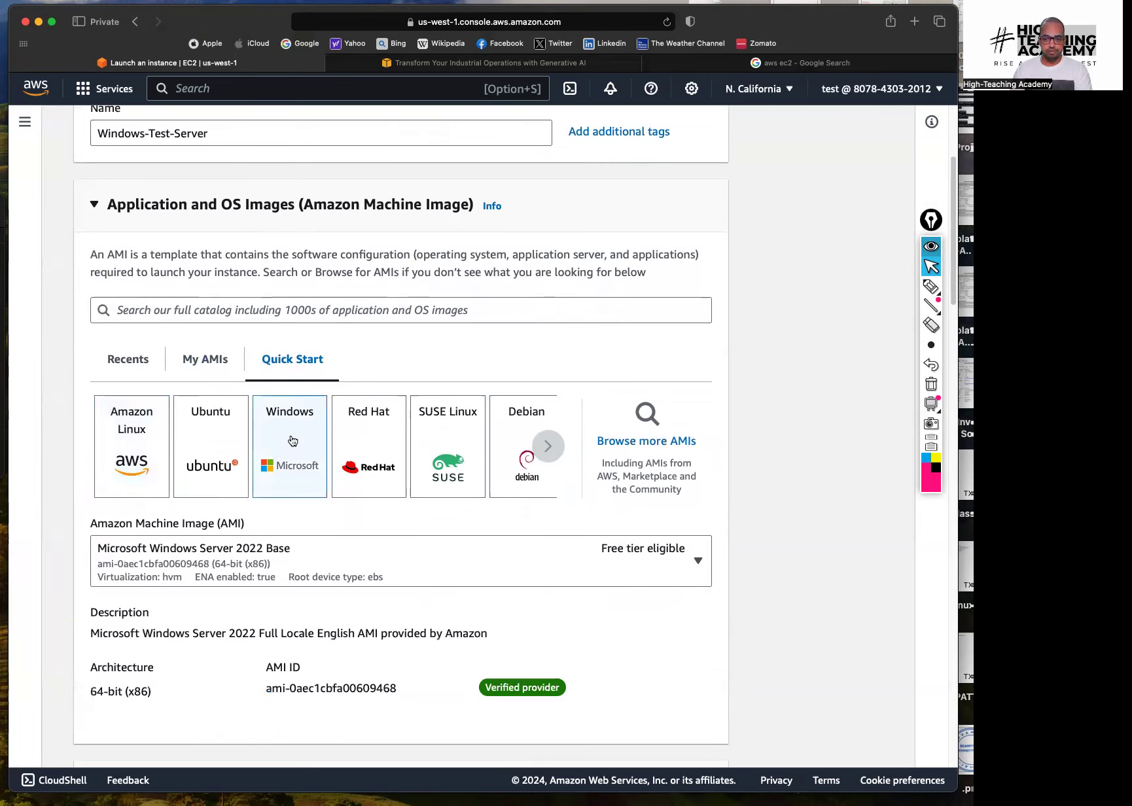
scroll(878, 515, "down", 8)
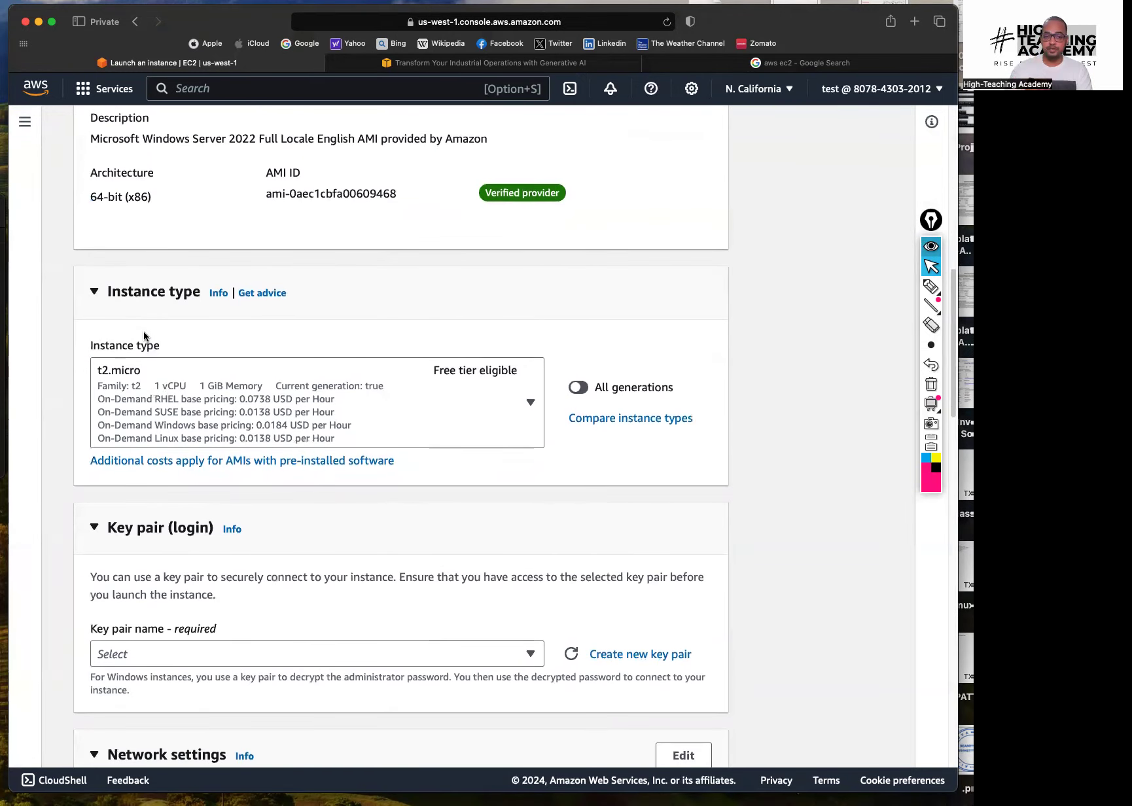
left_click(929, 287)
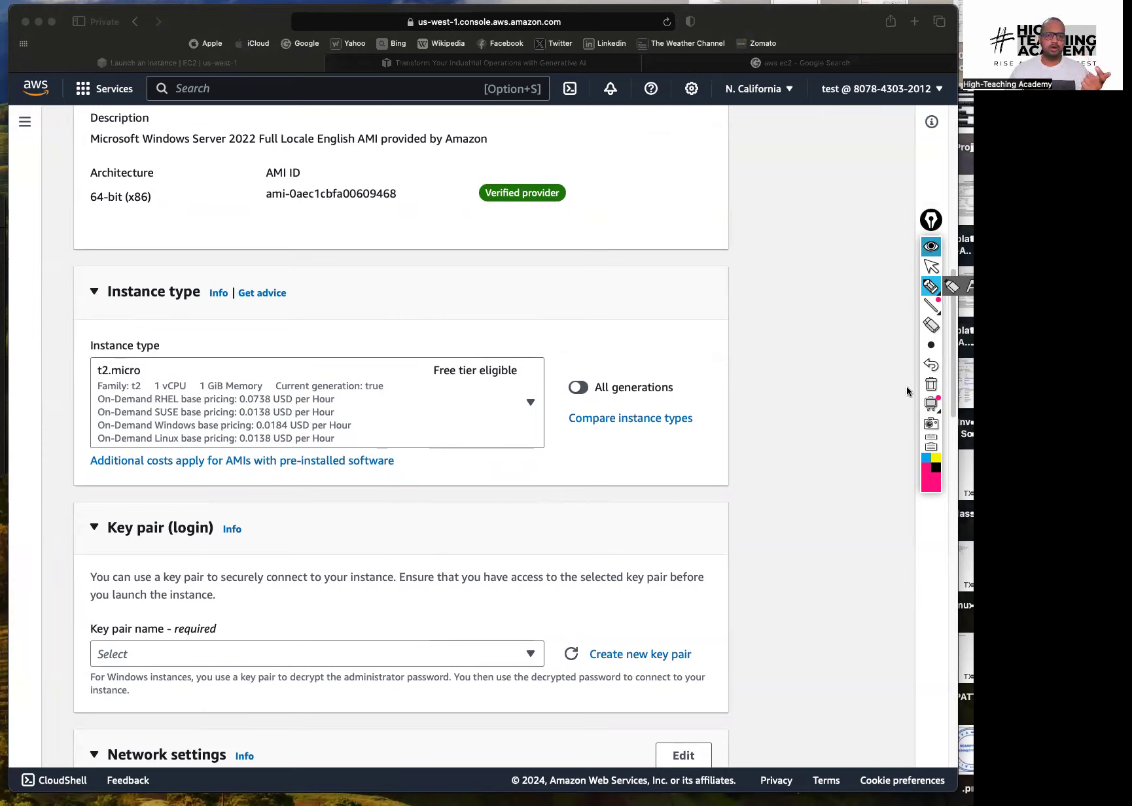
left_click_drag(168, 369, 221, 354)
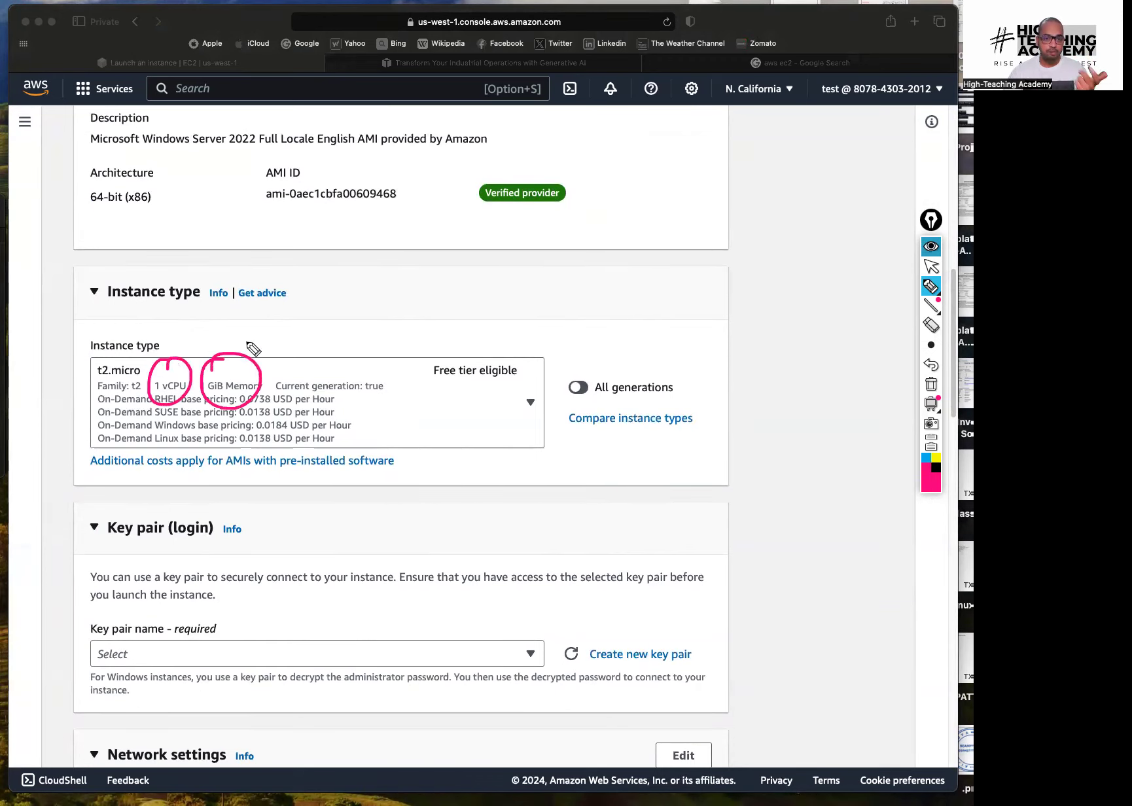
left_click(932, 384)
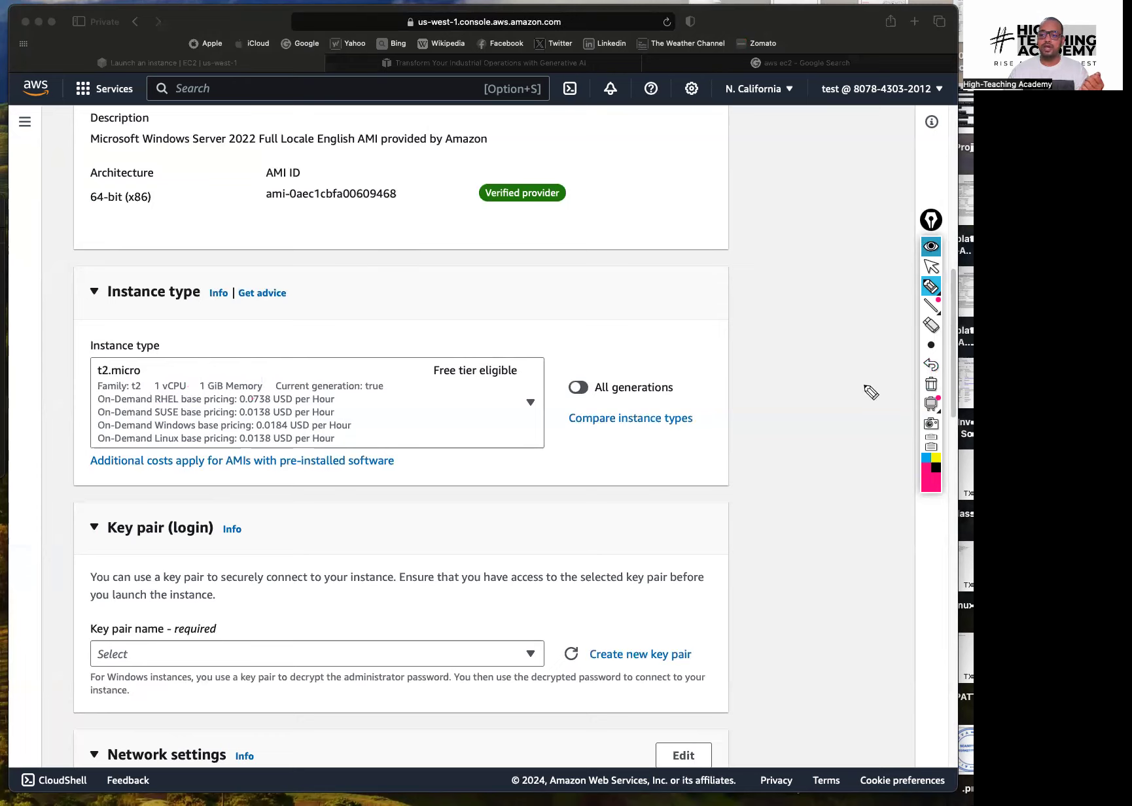
left_click_drag(101, 311, 197, 309)
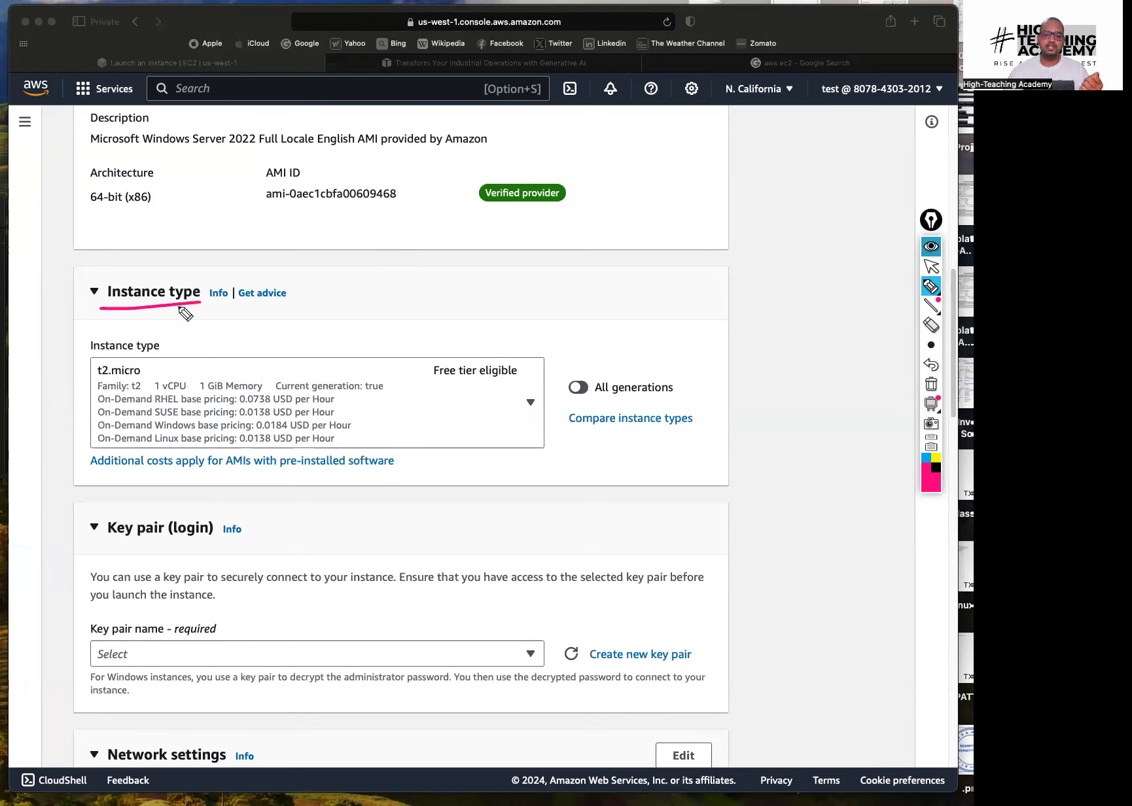
mouse_move(100, 312)
left_mouse_down()
mouse_move(190, 260)
mouse_move(201, 362)
mouse_move(175, 331)
mouse_move(199, 321)
left_mouse_up()
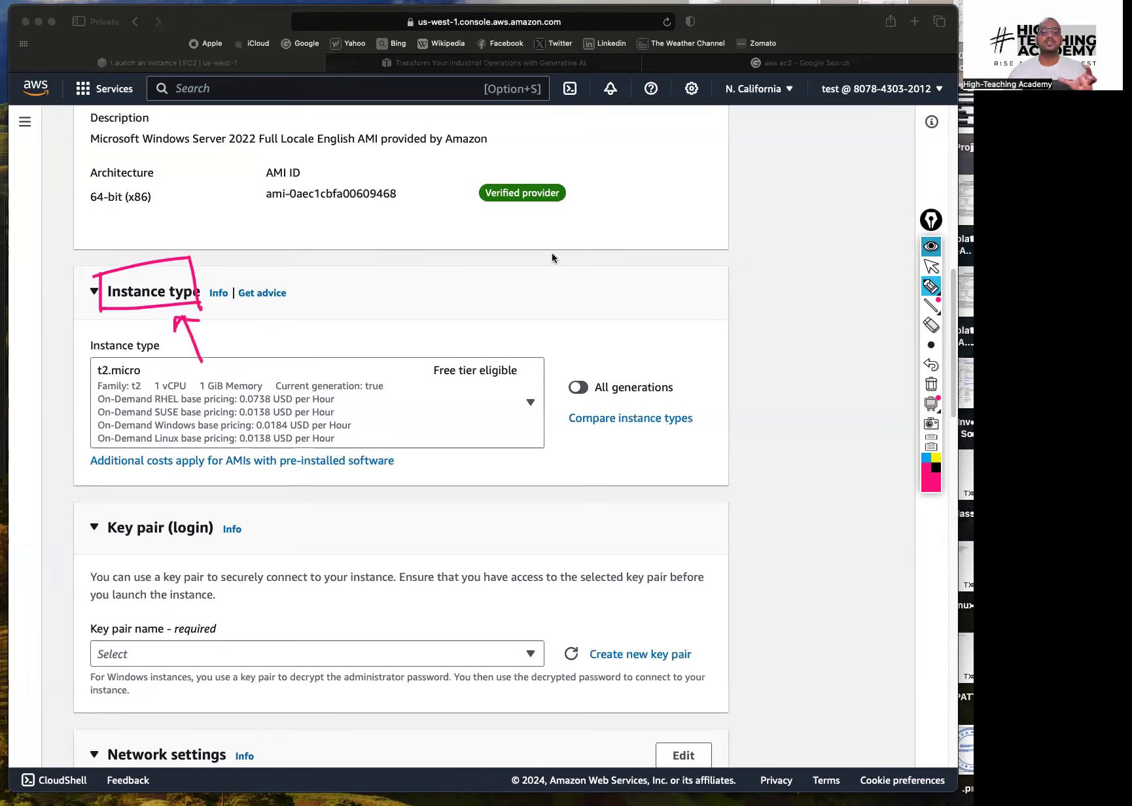
left_click(931, 385)
mouse_move(101, 387)
left_mouse_down()
mouse_move(85, 389)
mouse_move(147, 386)
left_mouse_up()
mouse_move(520, 386)
left_mouse_down()
mouse_move(429, 387)
mouse_move(478, 409)
mouse_move(483, 444)
mouse_move(475, 396)
mouse_move(496, 413)
left_mouse_up()
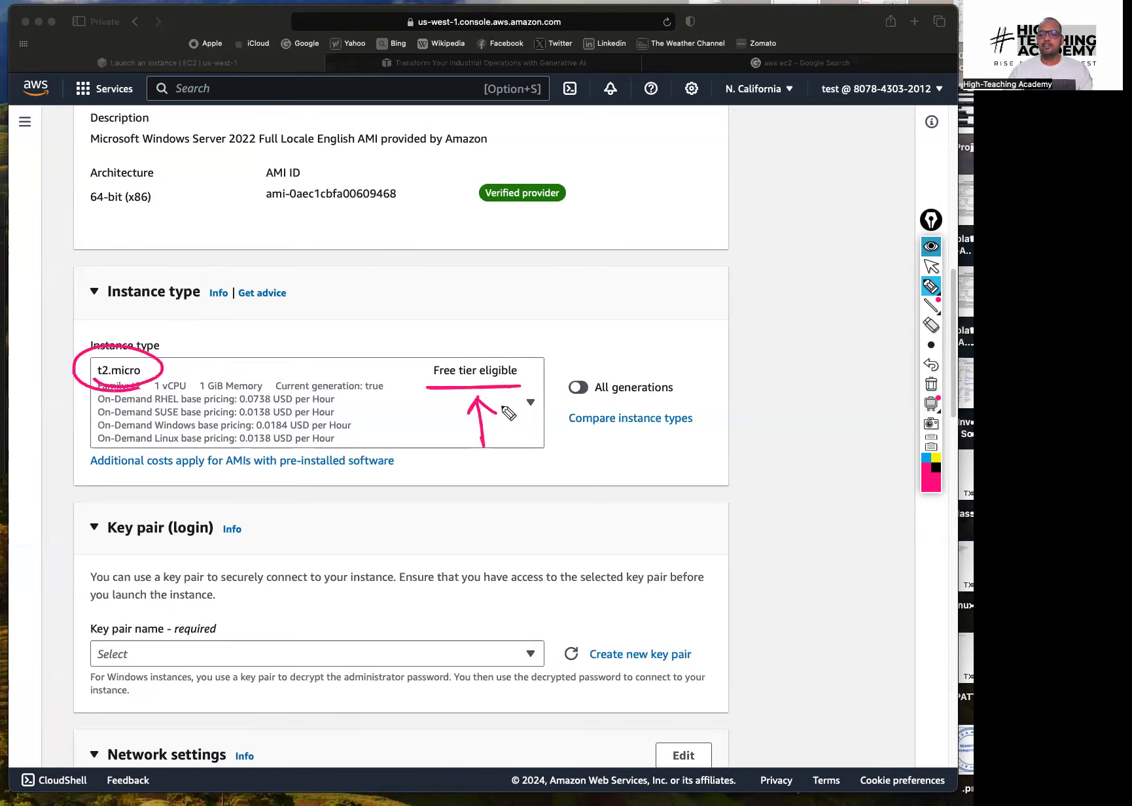
left_click_drag(414, 343, 477, 342)
left_click_drag(432, 405, 429, 364)
left_click_drag(521, 338, 519, 386)
left_click(931, 384)
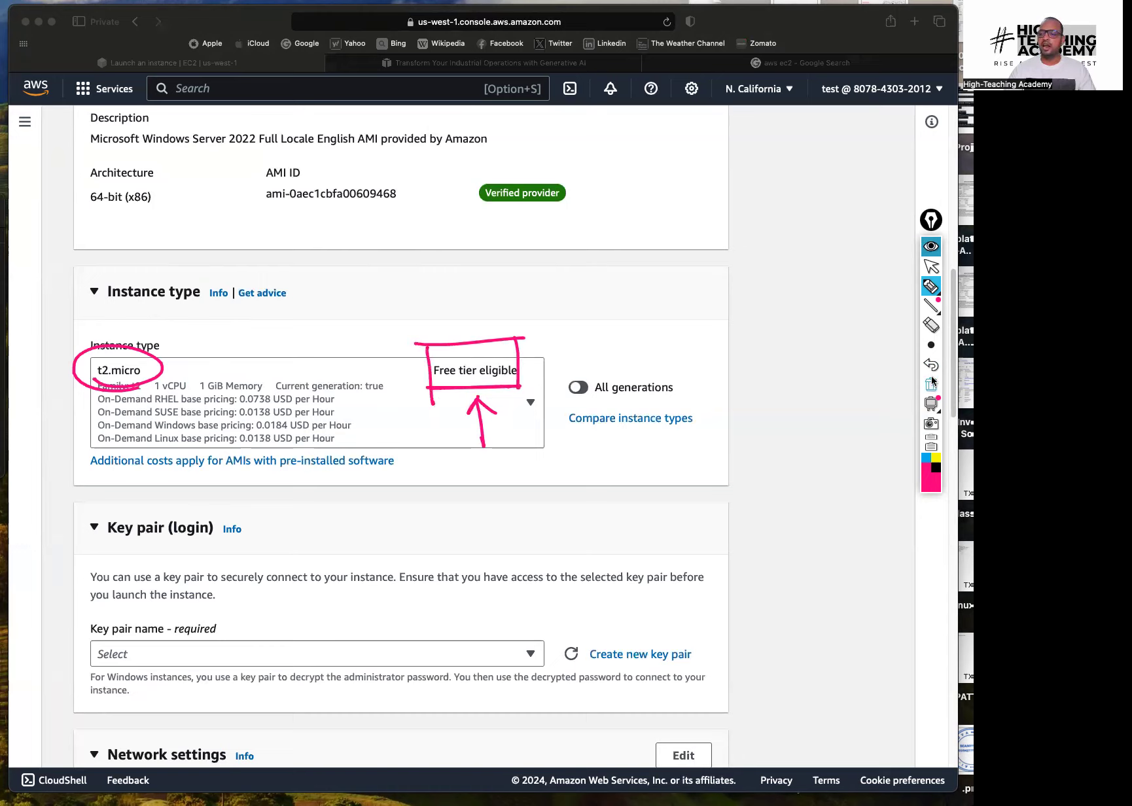
mouse_move(167, 362)
left_mouse_down()
mouse_move(188, 400)
mouse_move(157, 364)
mouse_move(235, 353)
mouse_move(206, 362)
left_mouse_up()
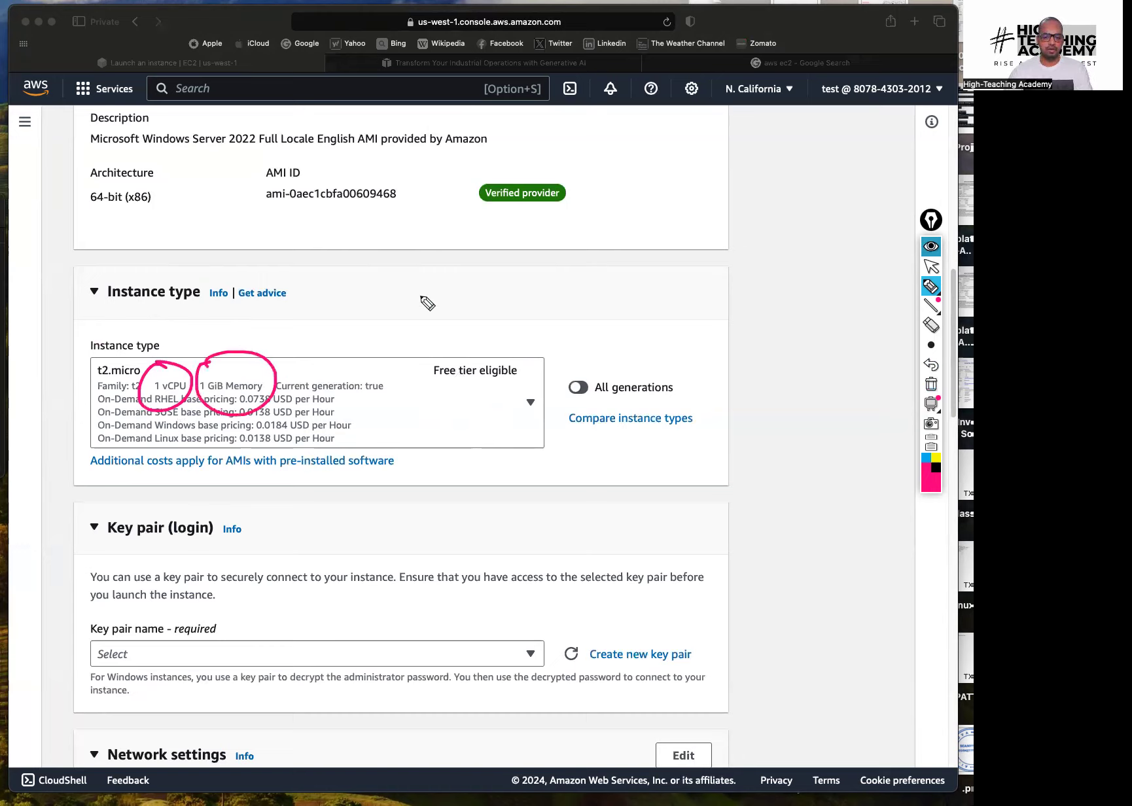
left_click(931, 267)
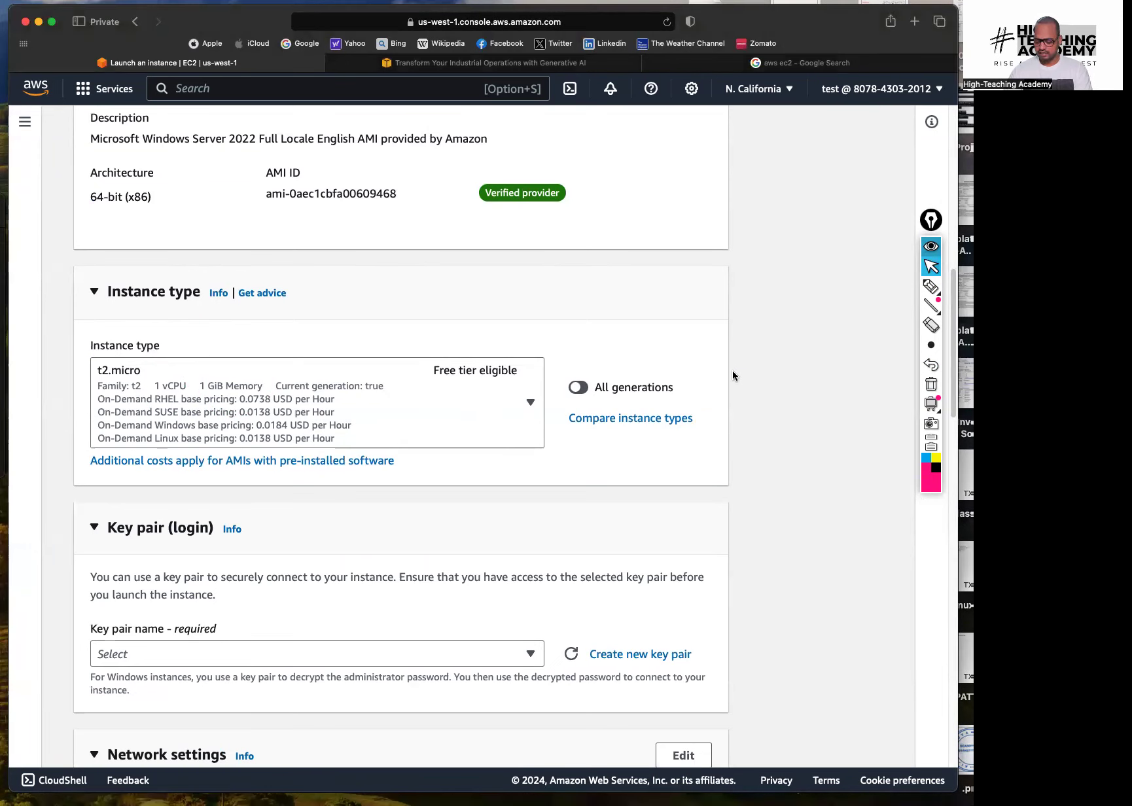
scroll(733, 375, "down", 5)
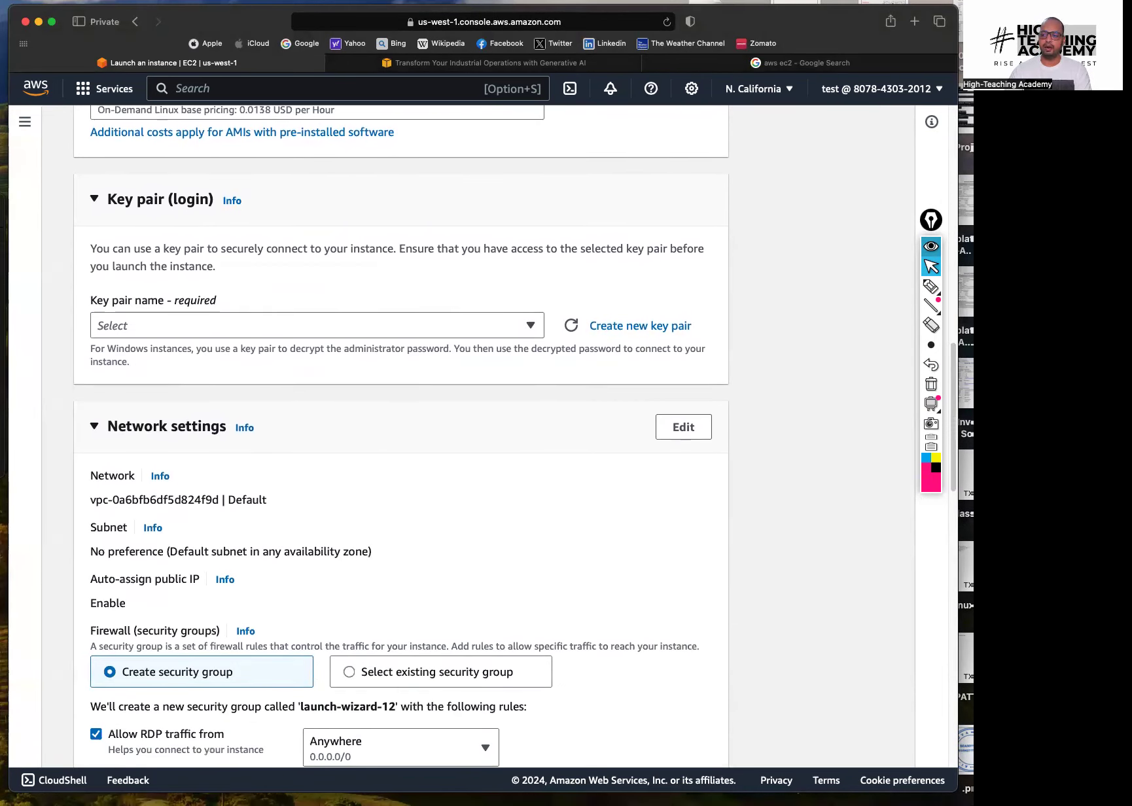
left_click(932, 286)
left_click_drag(107, 209, 189, 216)
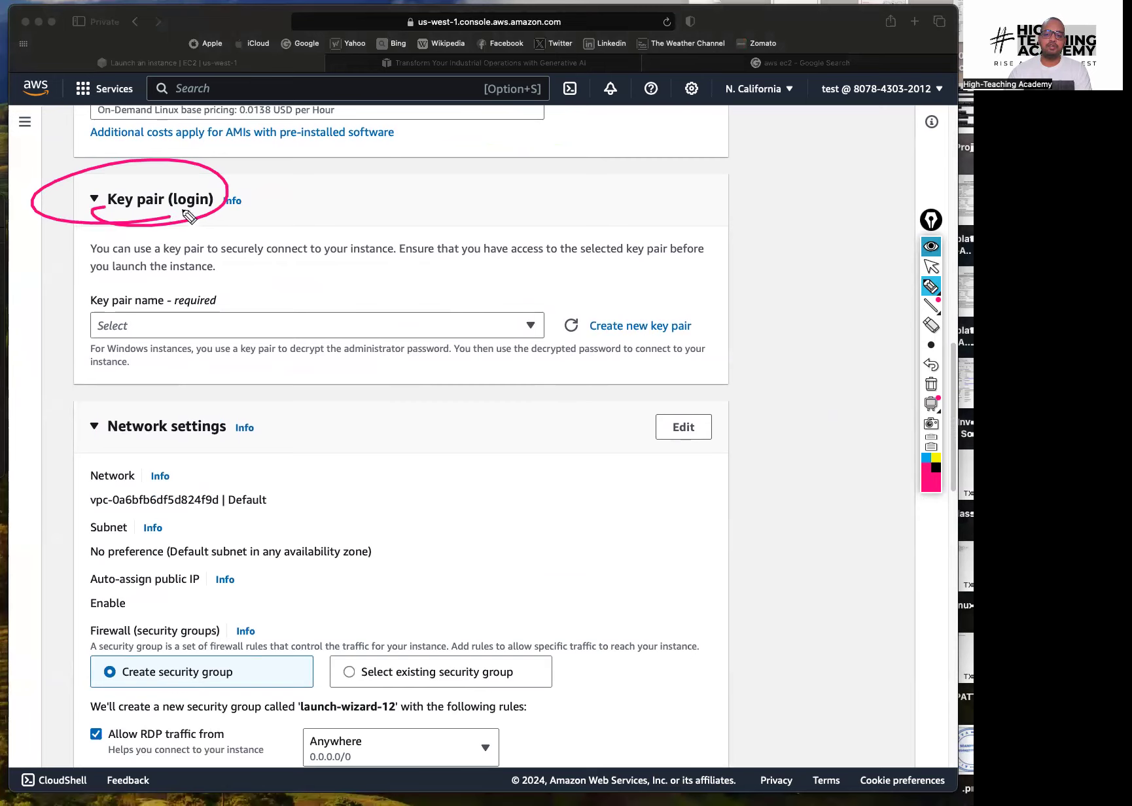
mouse_move(254, 198)
left_mouse_down()
mouse_move(356, 198)
mouse_move(283, 208)
left_mouse_up()
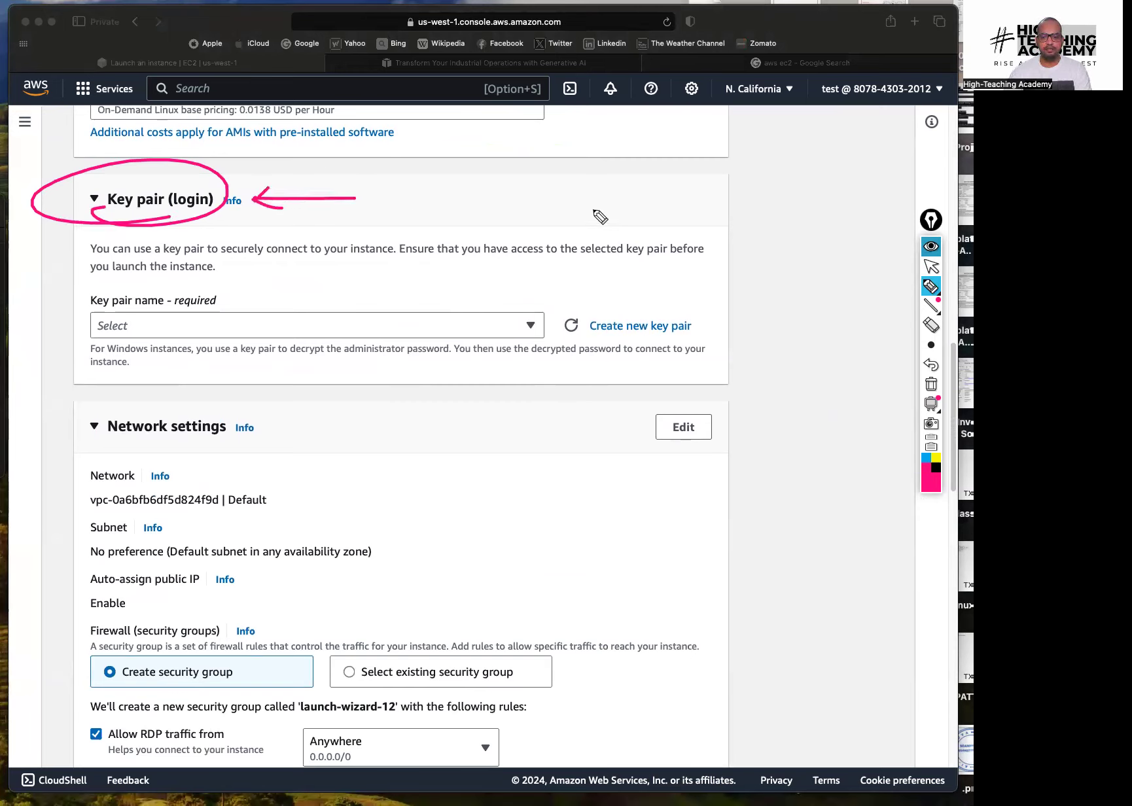
left_click(932, 385)
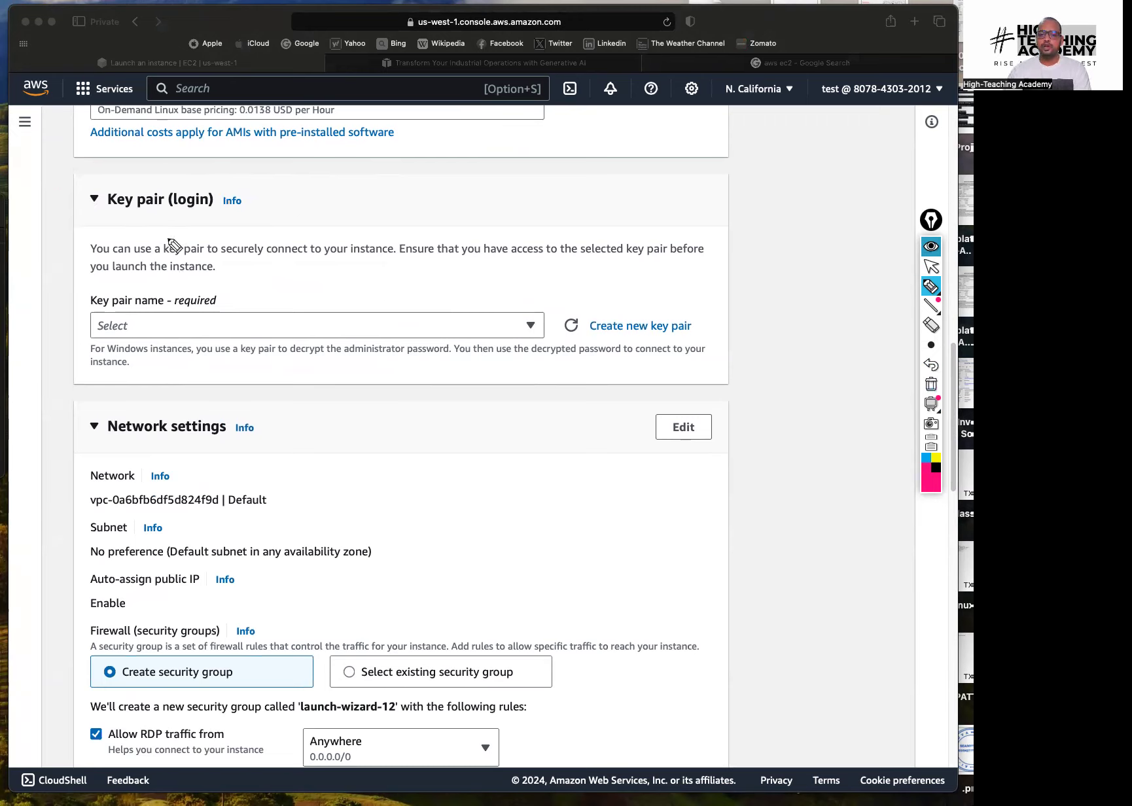
left_click_drag(140, 262, 670, 267)
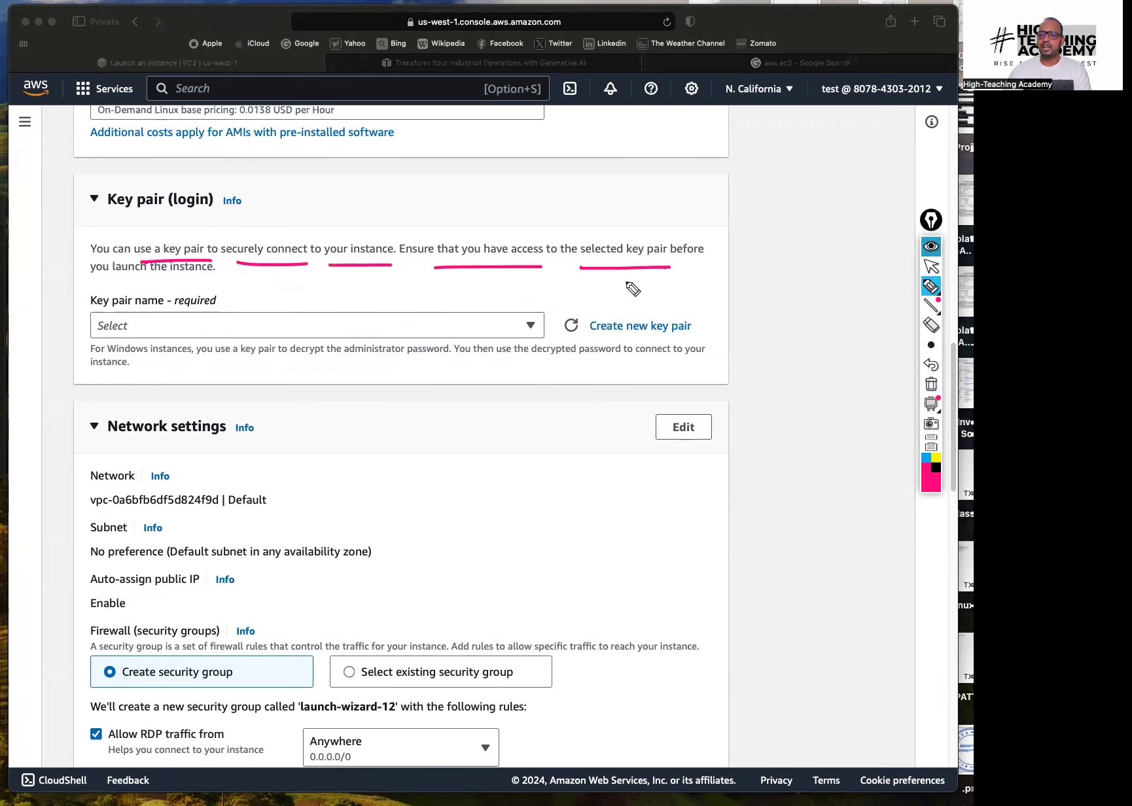
left_click_drag(88, 286, 223, 282)
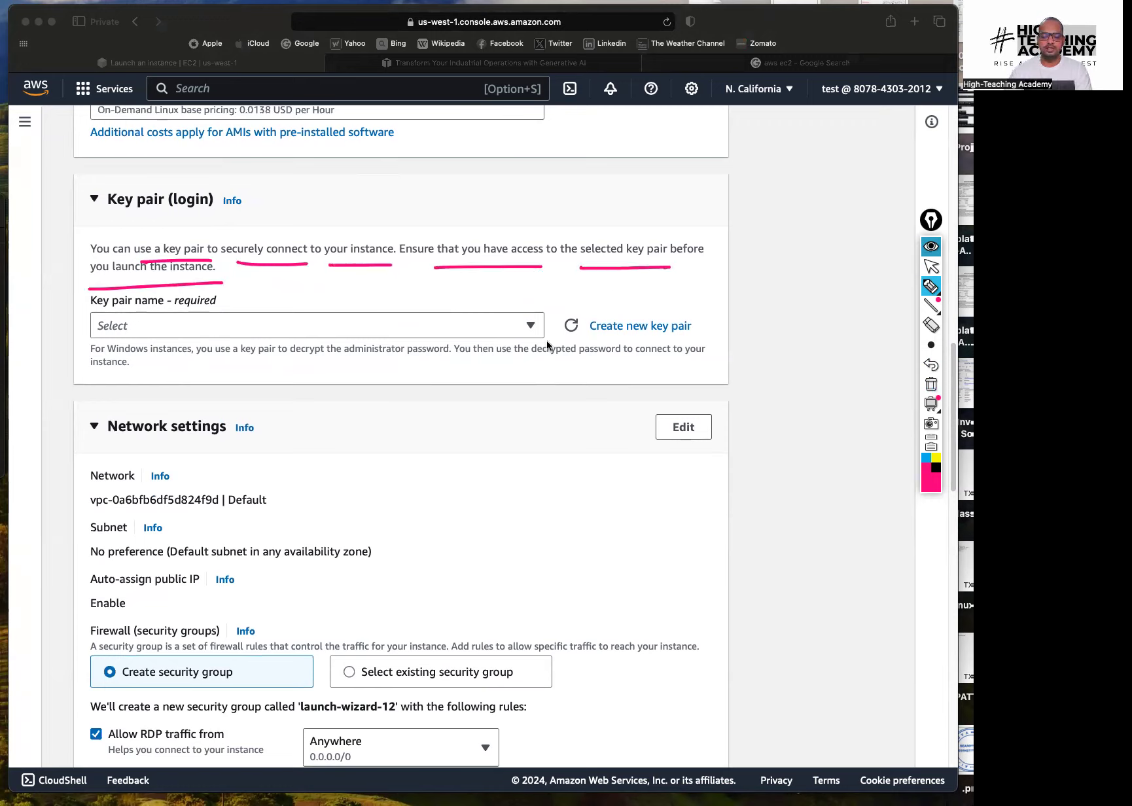
mouse_move(526, 468)
left_mouse_down()
mouse_move(589, 452)
mouse_move(618, 496)
mouse_move(591, 448)
left_mouse_up()
mouse_move(513, 439)
left_mouse_down()
mouse_move(531, 543)
mouse_move(645, 532)
left_mouse_up()
mouse_move(513, 435)
left_mouse_down()
mouse_move(653, 453)
mouse_move(640, 537)
left_mouse_up()
mouse_move(482, 371)
left_mouse_down()
mouse_move(501, 387)
mouse_move(542, 353)
left_mouse_up()
left_click(329, 571)
left_click_drag(343, 564, 398, 536)
mouse_move(327, 571)
left_mouse_down()
mouse_move(331, 583)
mouse_move(417, 592)
left_mouse_up()
mouse_move(394, 539)
left_mouse_down()
mouse_move(418, 596)
mouse_move(441, 536)
mouse_move(527, 495)
mouse_move(524, 508)
left_mouse_up()
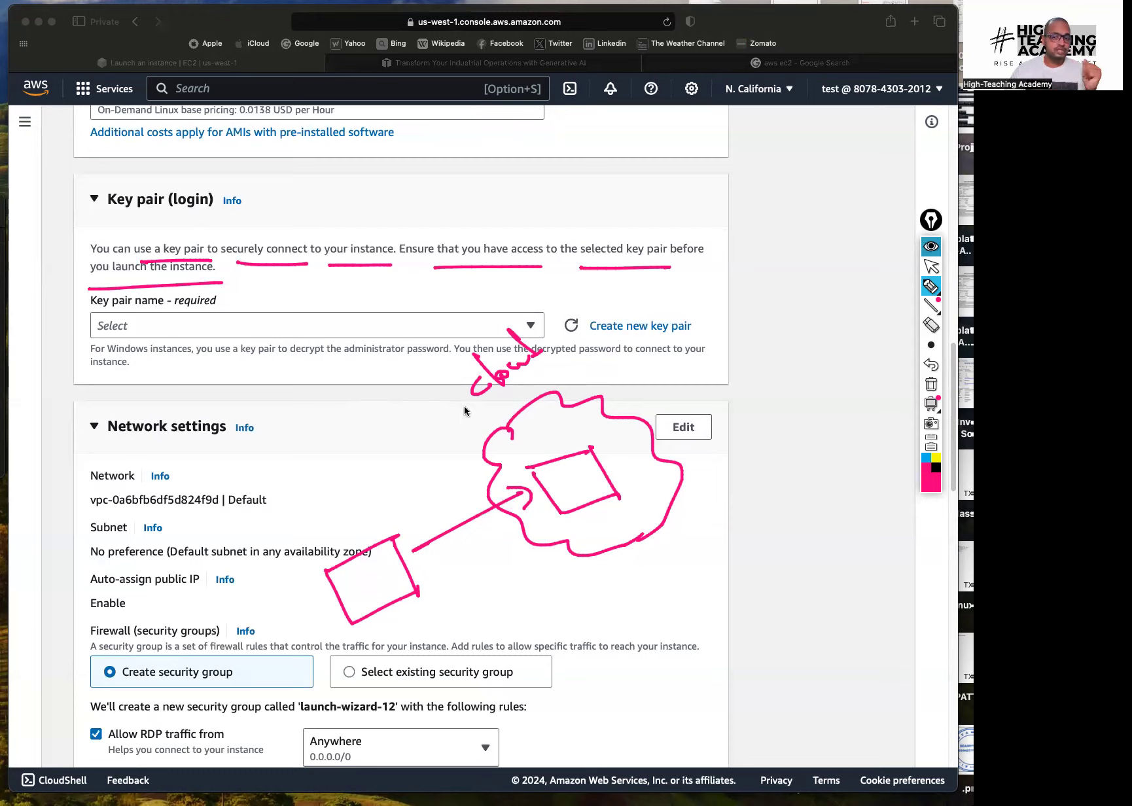
left_click_drag(133, 167, 227, 277)
left_click_drag(191, 230, 213, 240)
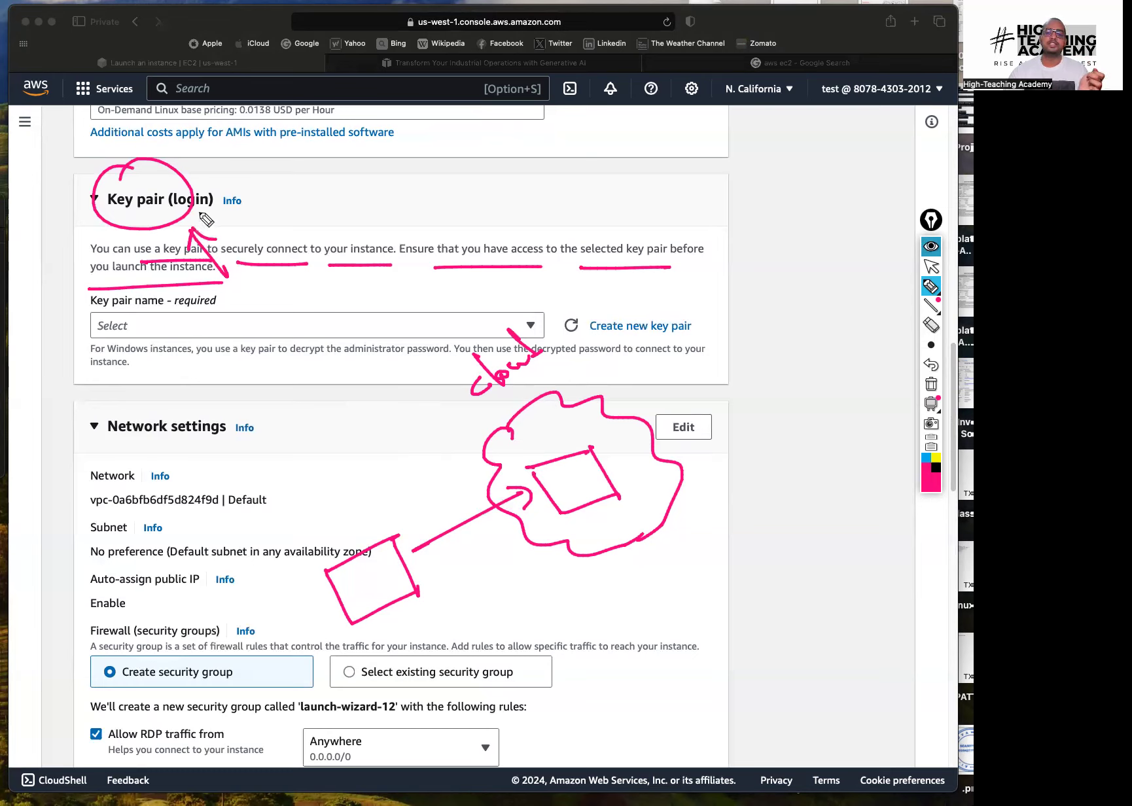
left_click(932, 384)
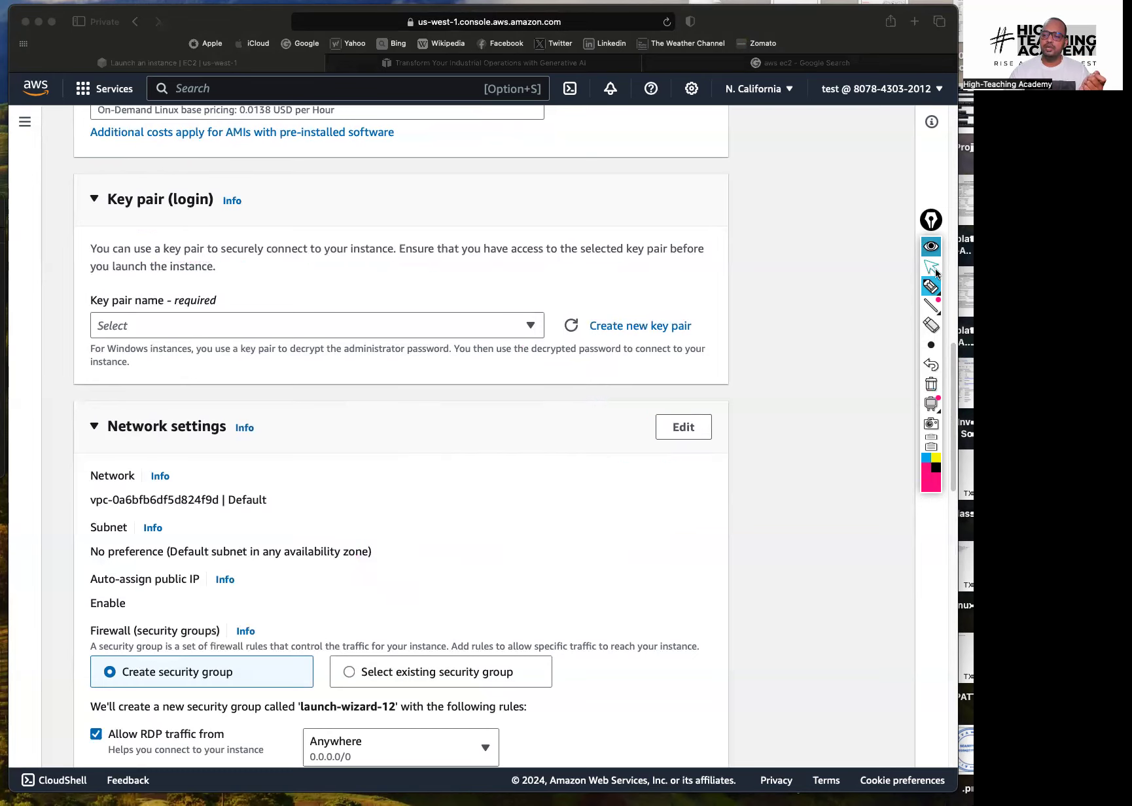
left_click(931, 267)
left_click(634, 327)
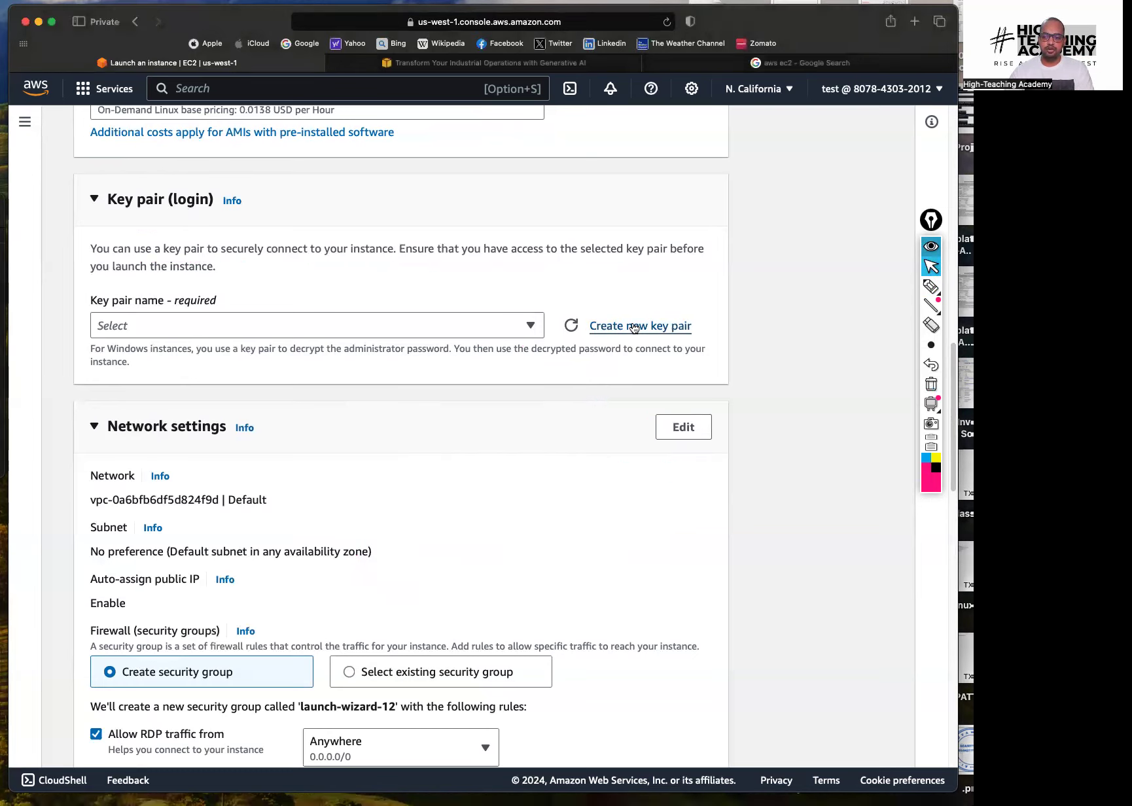
Start a new key pair and name it windows-test
left_click(642, 327)
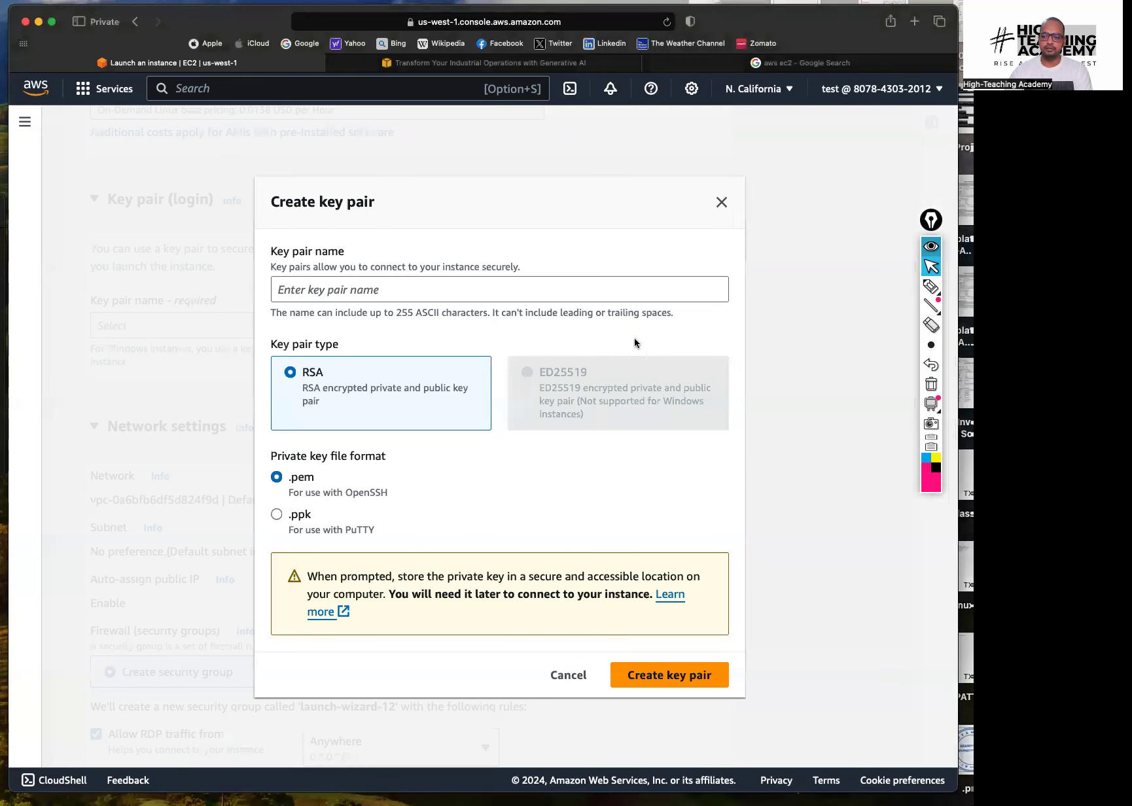
left_click(386, 297)
type("windp")
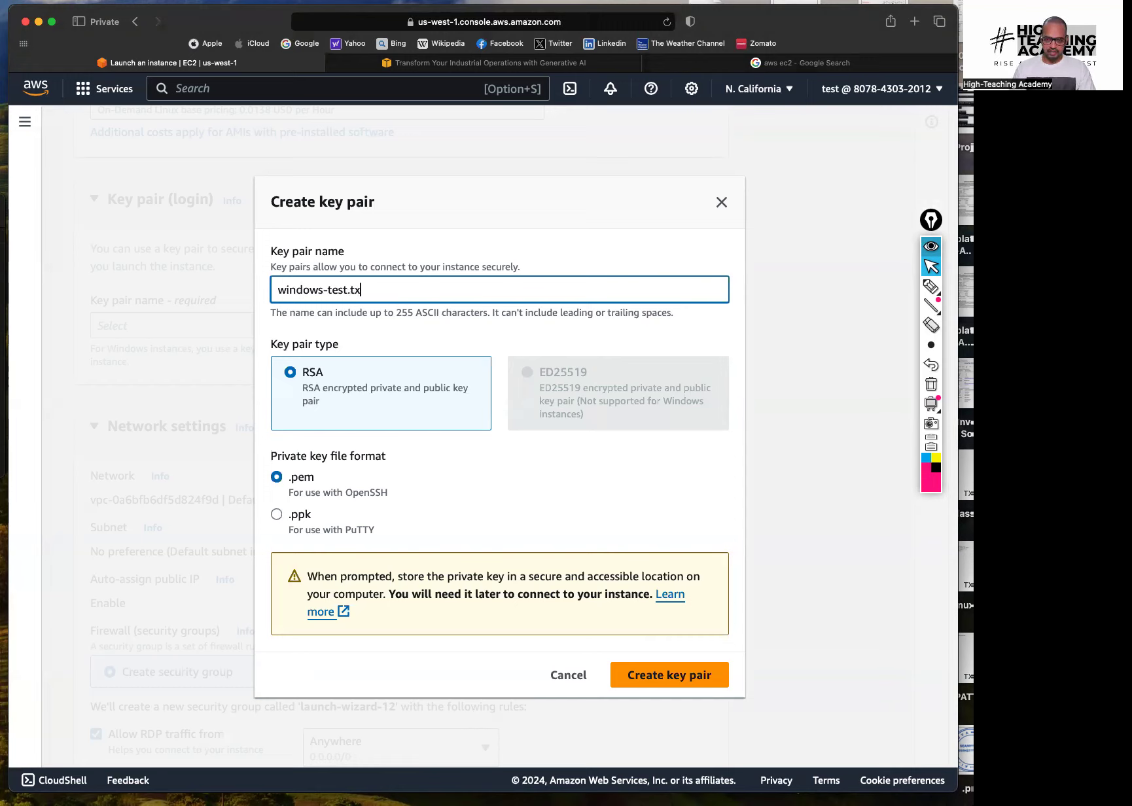
key("BackSpace")
type("//")
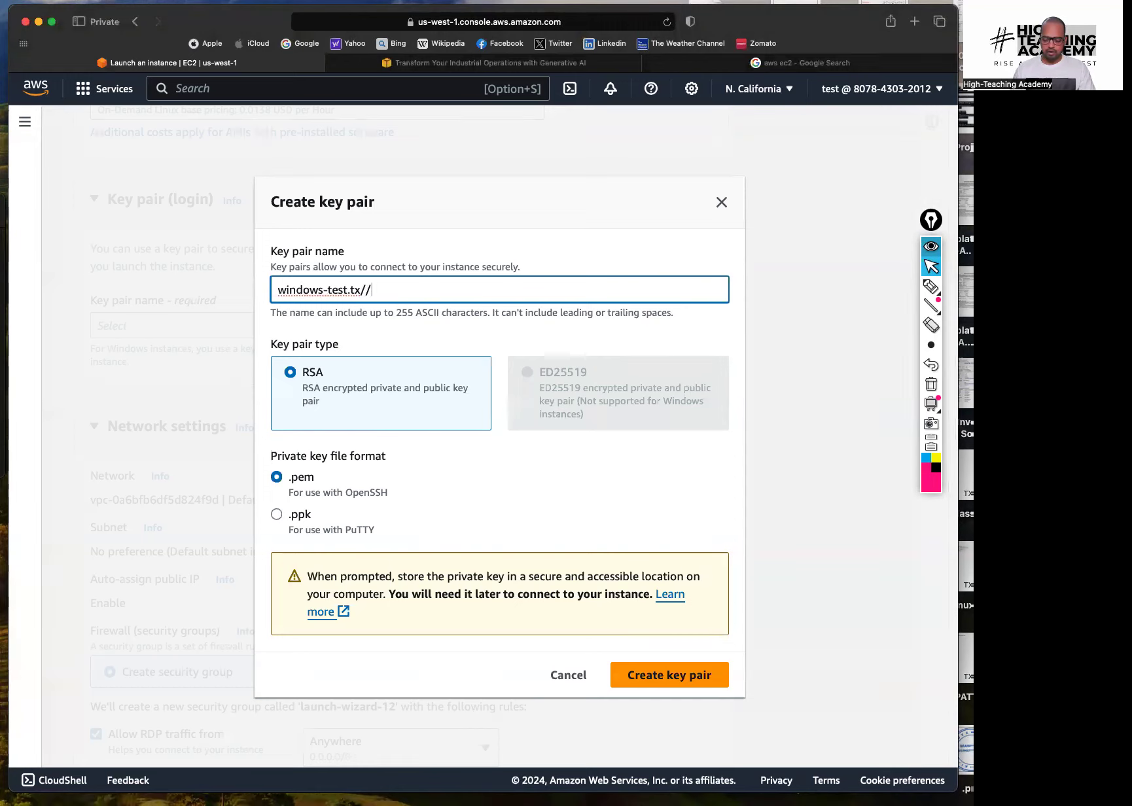
key("BackSpace")
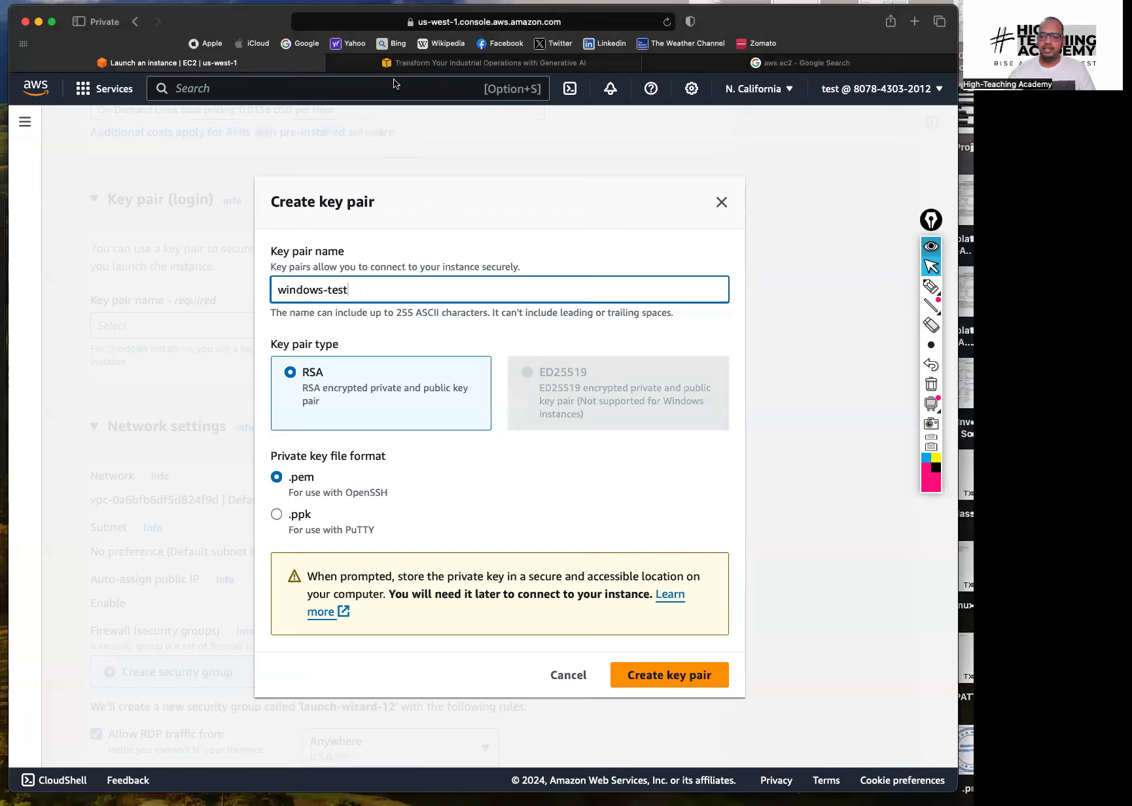
Keep the RSA type and .pem format, then create the windows-test key pair
left_click(932, 286)
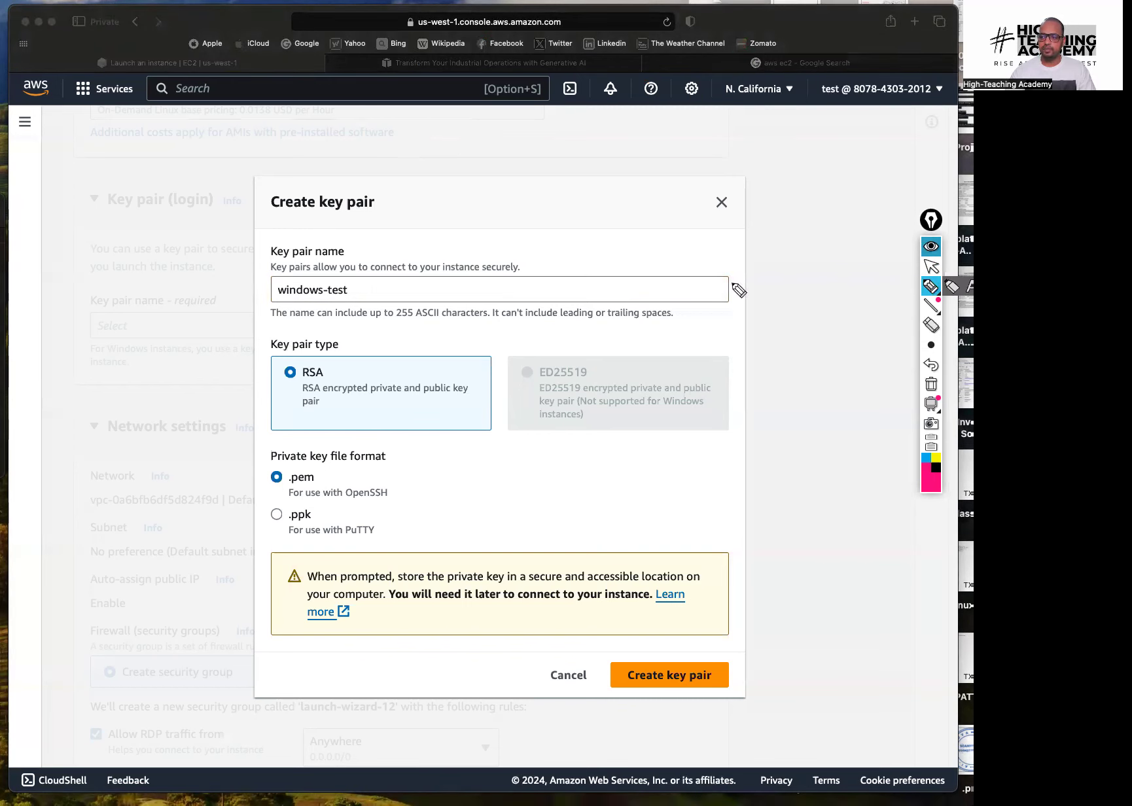
left_click_drag(298, 361, 337, 381)
left_click_drag(285, 463, 288, 447)
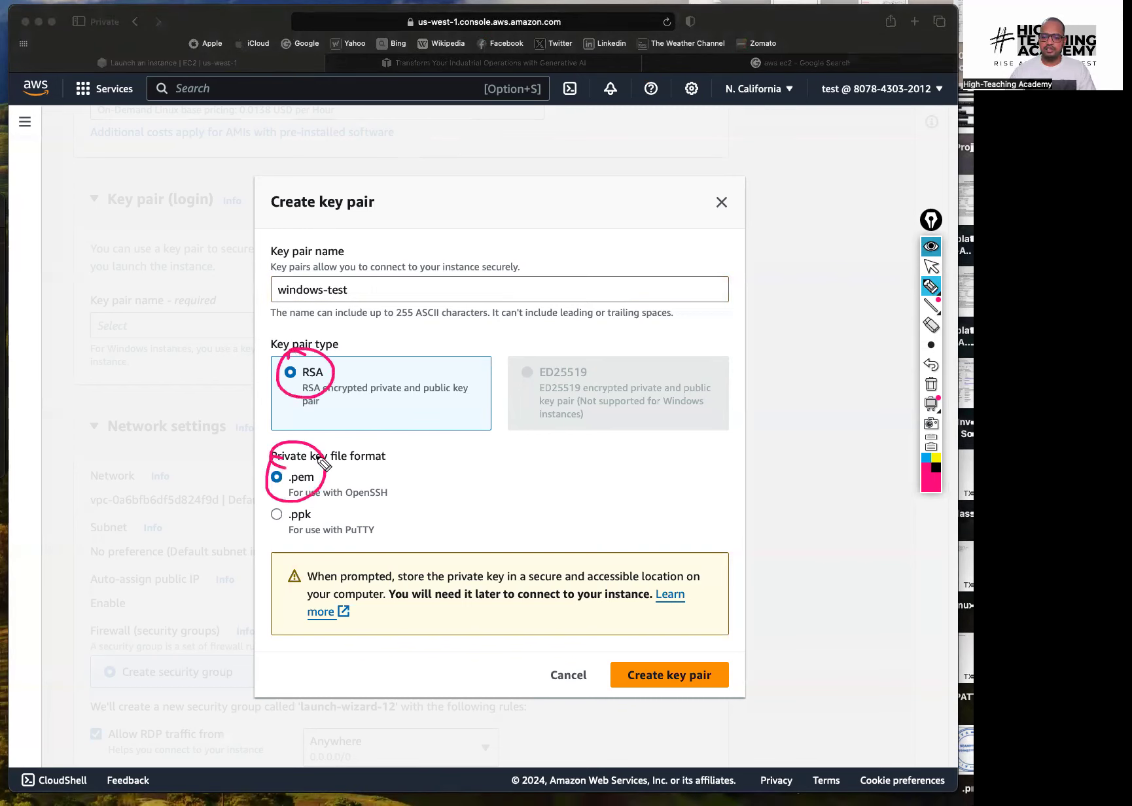
left_click(932, 383)
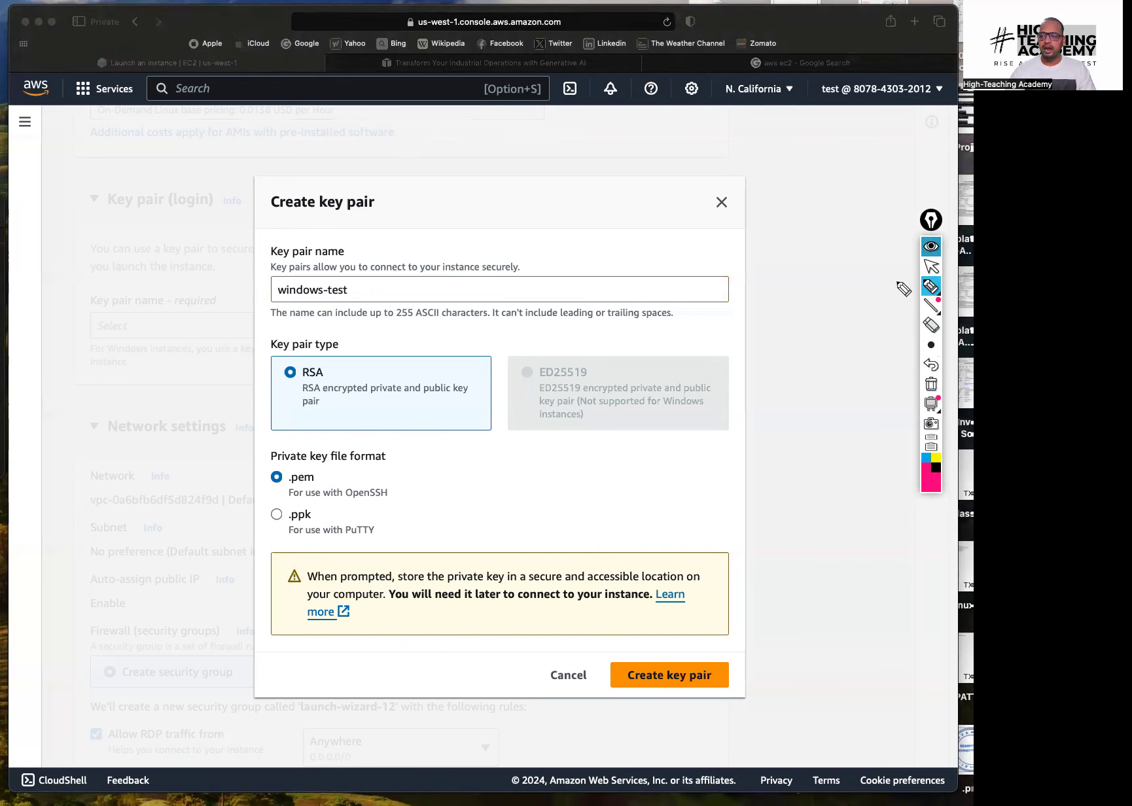
left_click(934, 265)
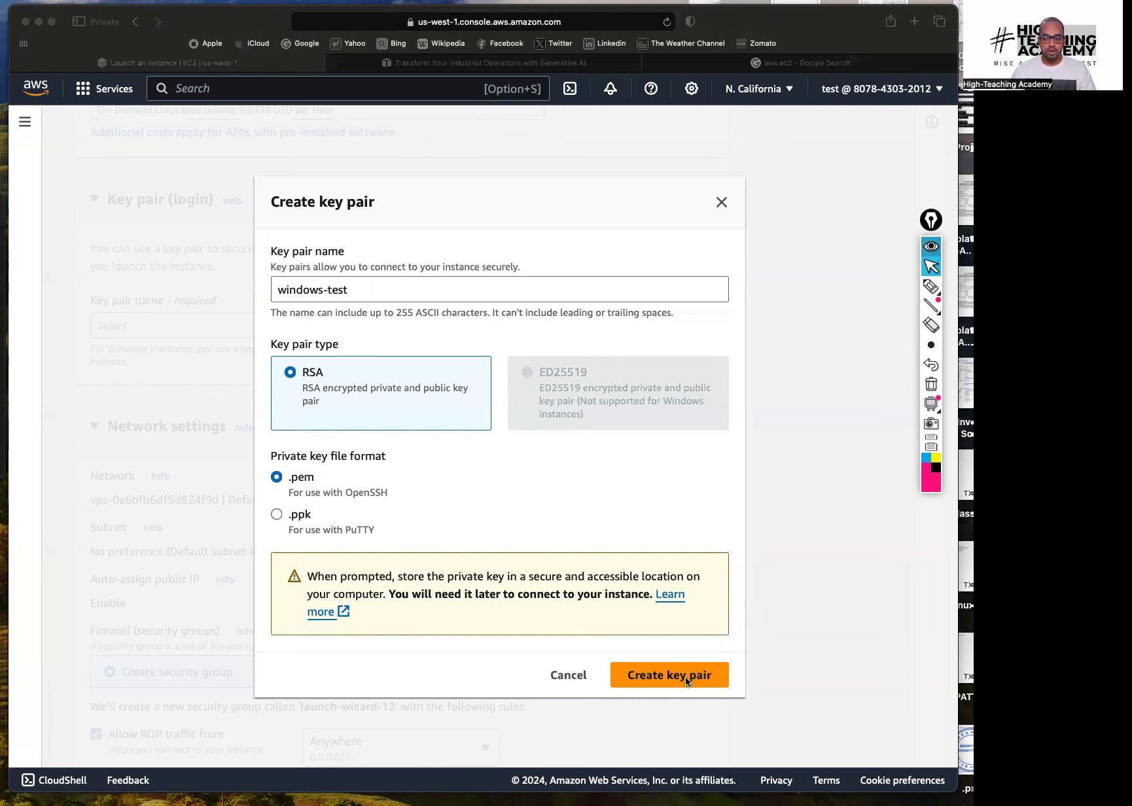
left_click(667, 681)
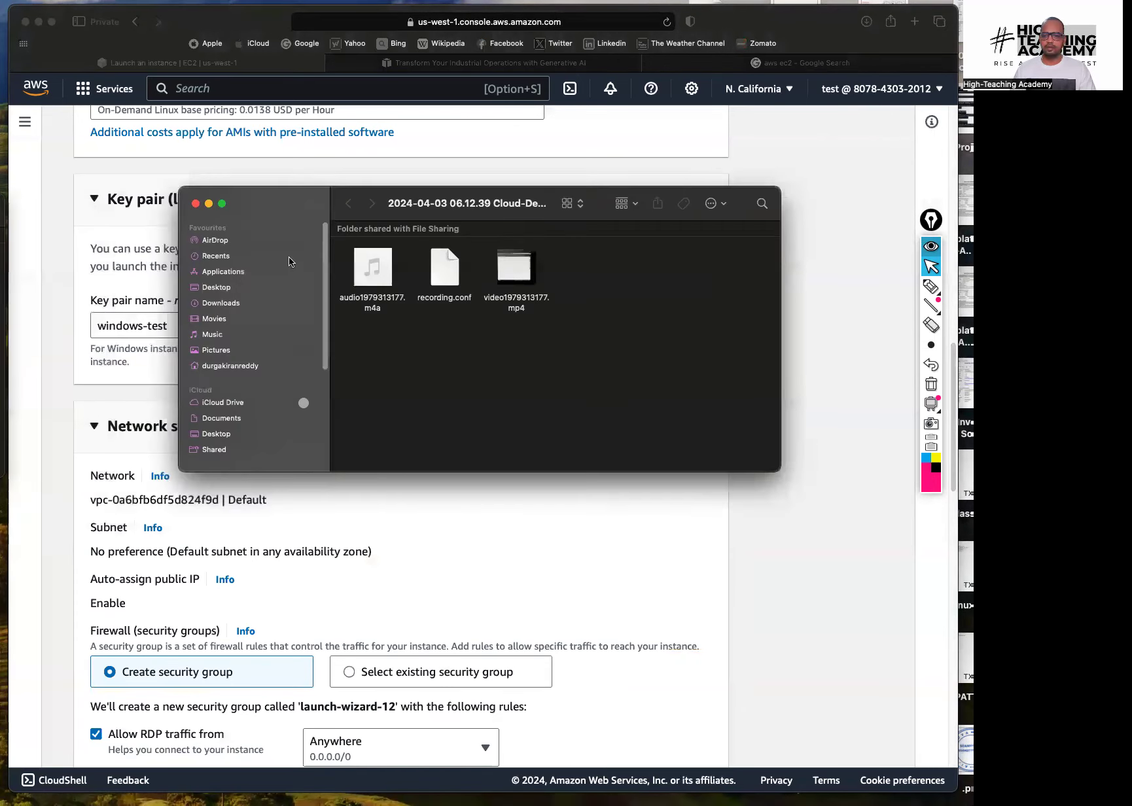
Check that windows-test.pem is in Downloads, then close the Finder window
left_click(242, 271)
left_click(226, 302)
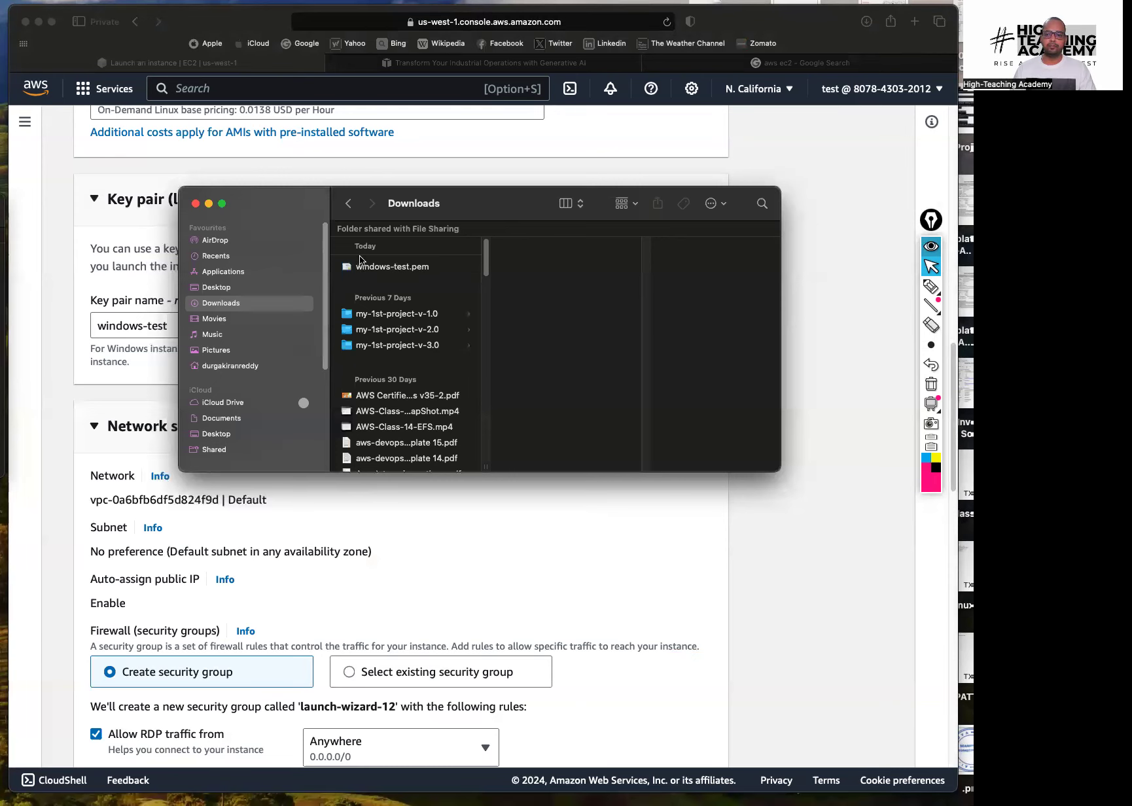
left_click_drag(468, 207, 373, 208)
key("super+w")
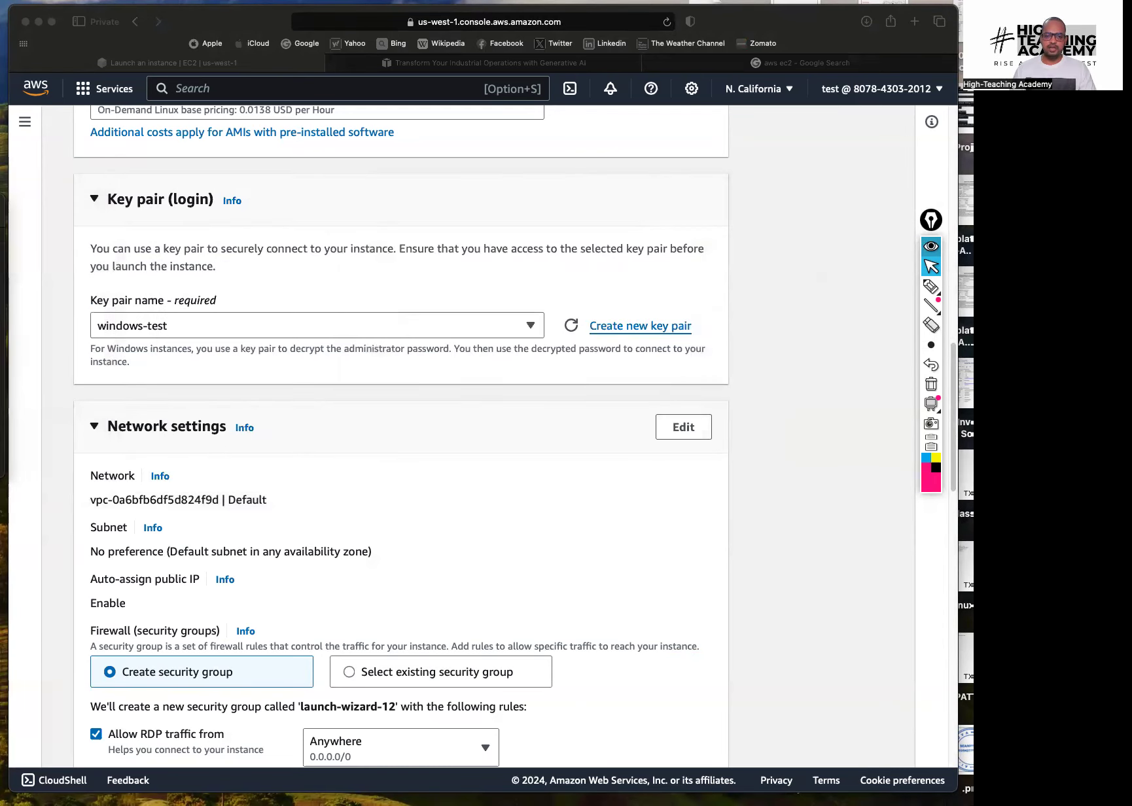
Review the Network settings, marking the default network and labelling the Firewall section
left_click(870, 469)
scroll(314, 384, "down", 5)
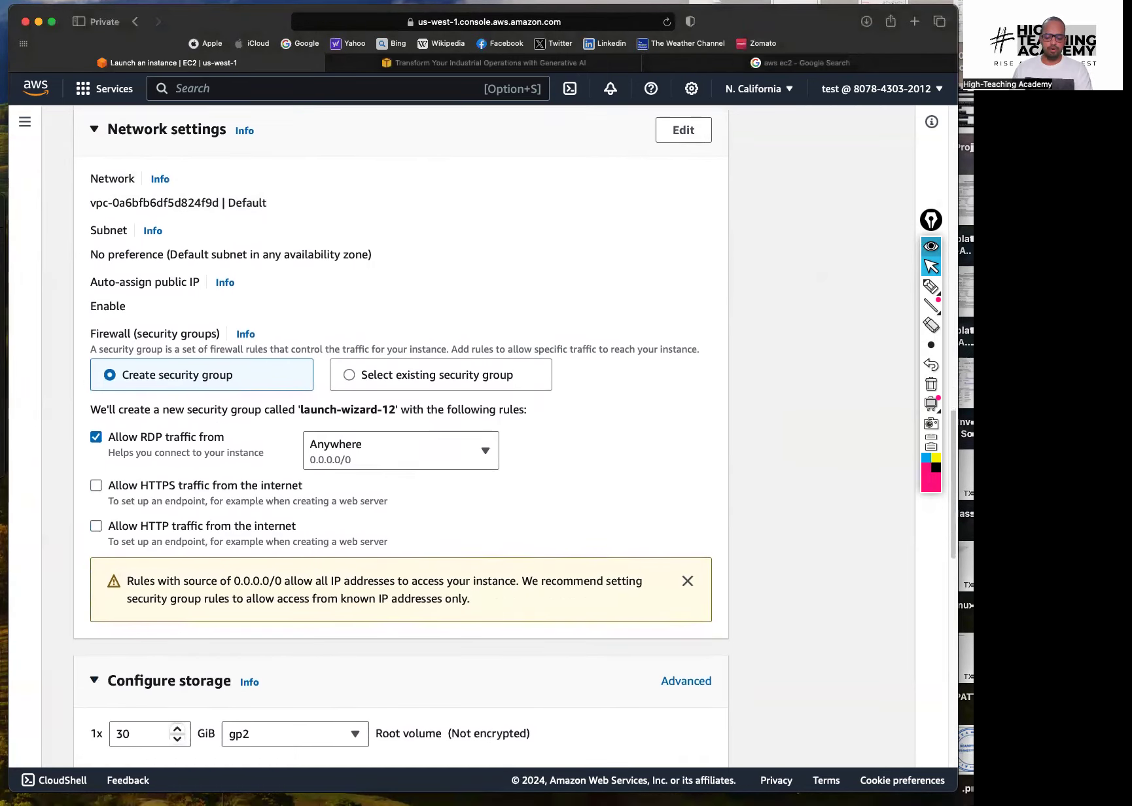
scroll(314, 385, "down", 2)
scroll(400, 419, "up", 4)
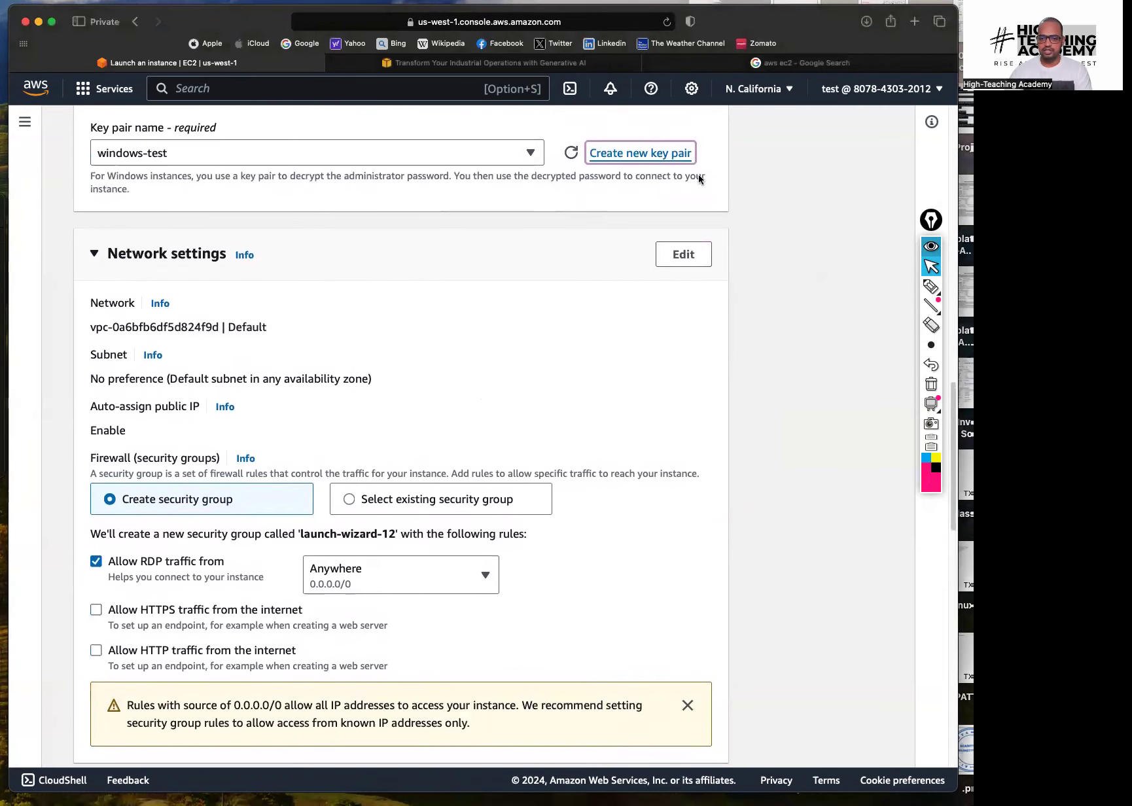
left_click(931, 287)
left_click_drag(271, 327, 294, 335)
mouse_move(282, 322)
left_mouse_down()
mouse_move(283, 339)
mouse_move(258, 320)
left_mouse_up()
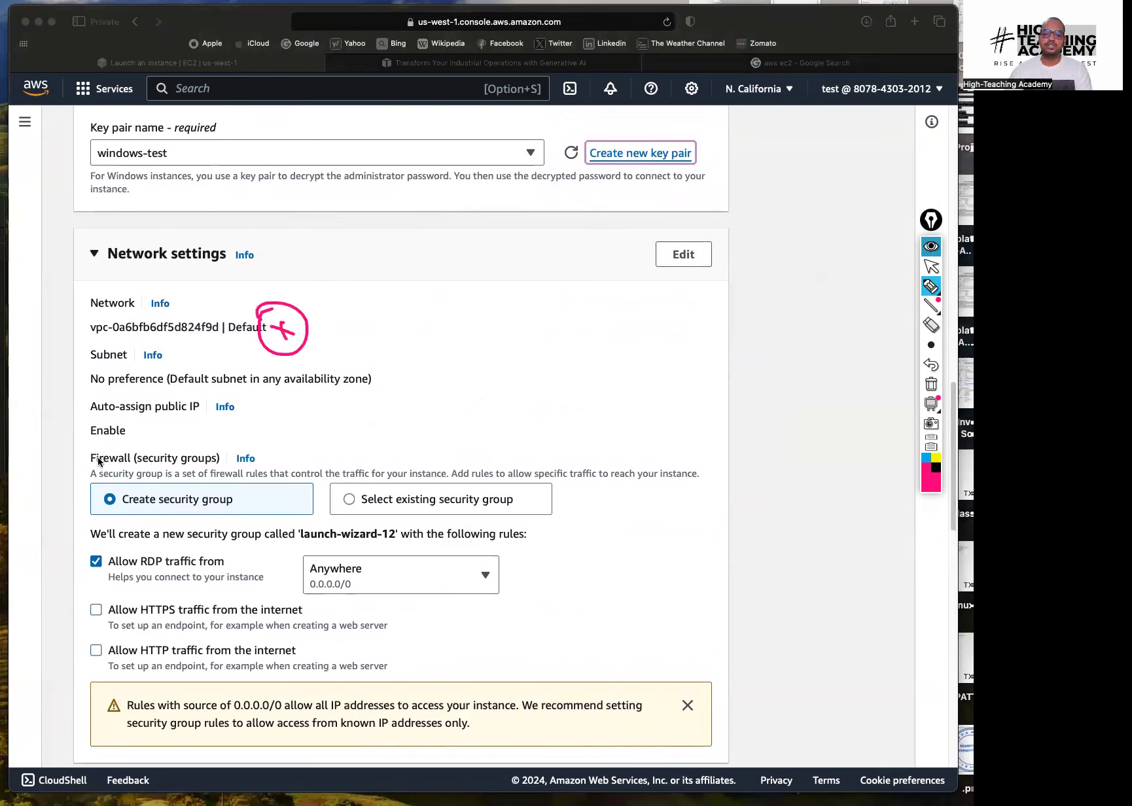
left_click_drag(98, 438, 80, 481)
mouse_move(314, 437)
left_mouse_down()
mouse_move(396, 396)
mouse_move(426, 397)
mouse_move(433, 364)
left_mouse_up()
mouse_move(419, 381)
left_mouse_down()
mouse_move(468, 364)
mouse_move(505, 321)
mouse_move(527, 320)
left_mouse_up()
left_click_drag(423, 422, 535, 339)
left_click_drag(527, 412, 505, 381)
left_click_drag(500, 396, 519, 387)
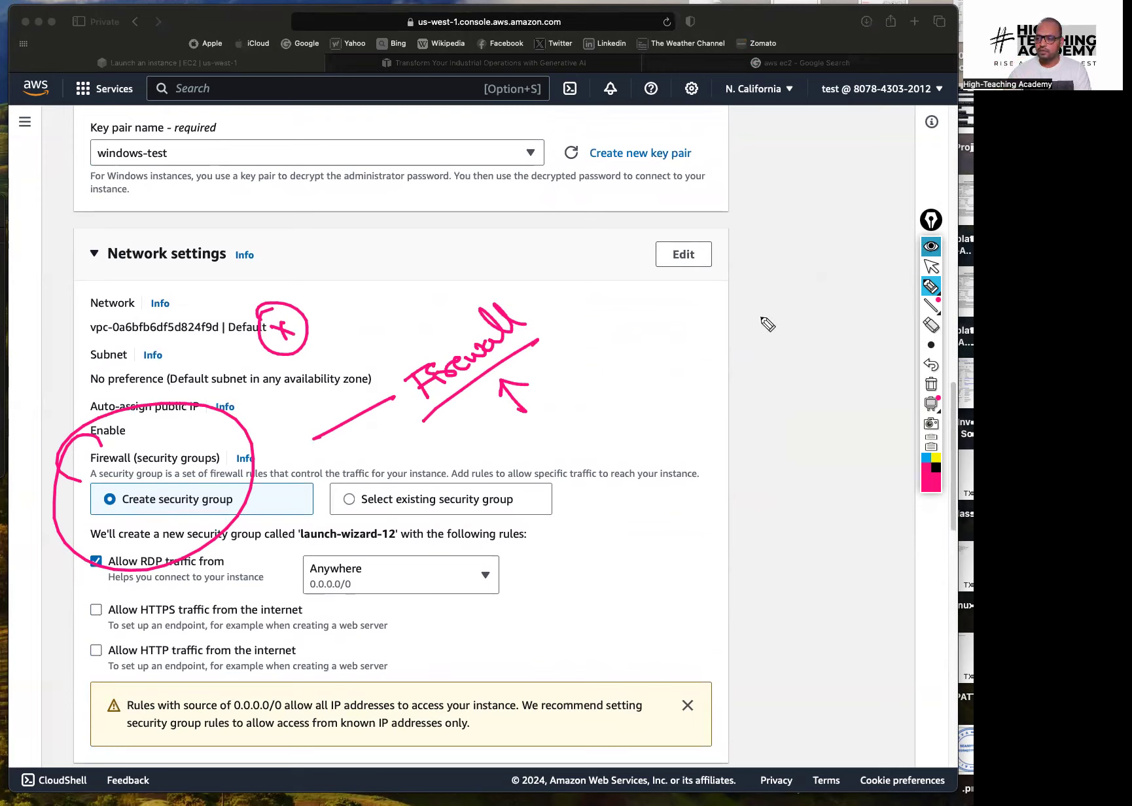
left_click(932, 384)
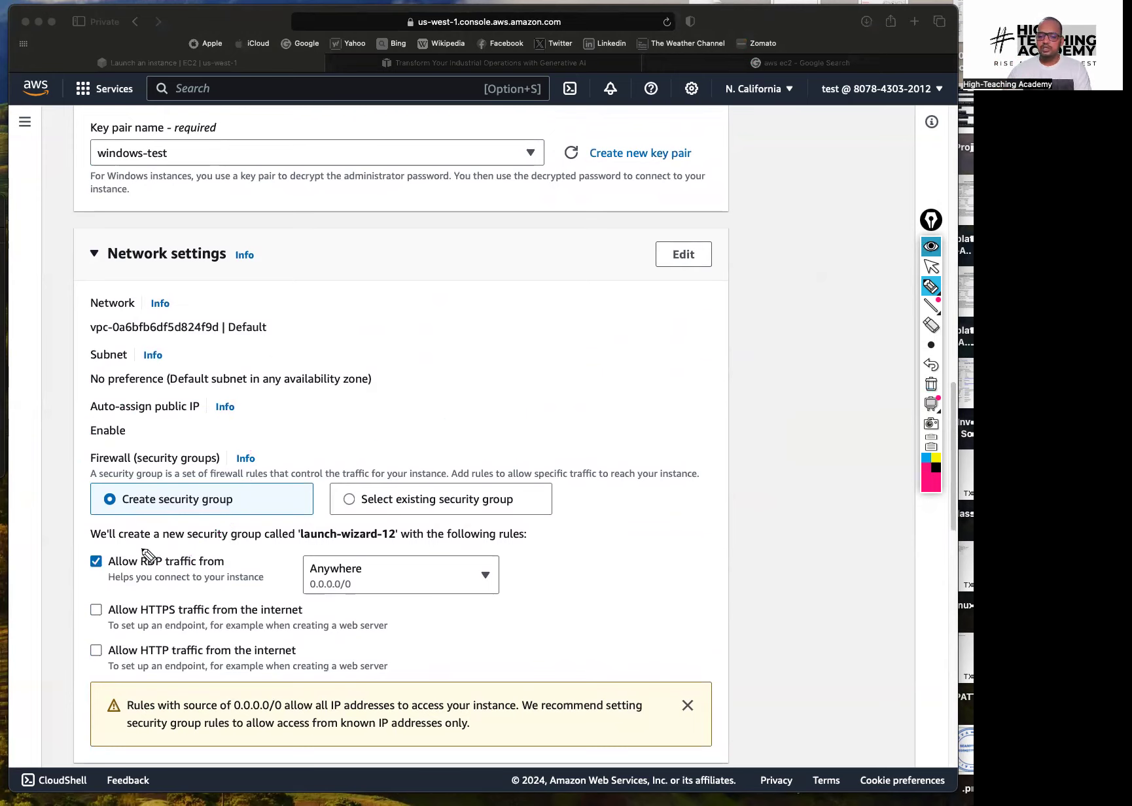
Highlight the RDP inbound rule, then make the network settings editable
mouse_move(150, 545)
left_mouse_down()
mouse_move(184, 619)
mouse_move(184, 593)
left_mouse_up()
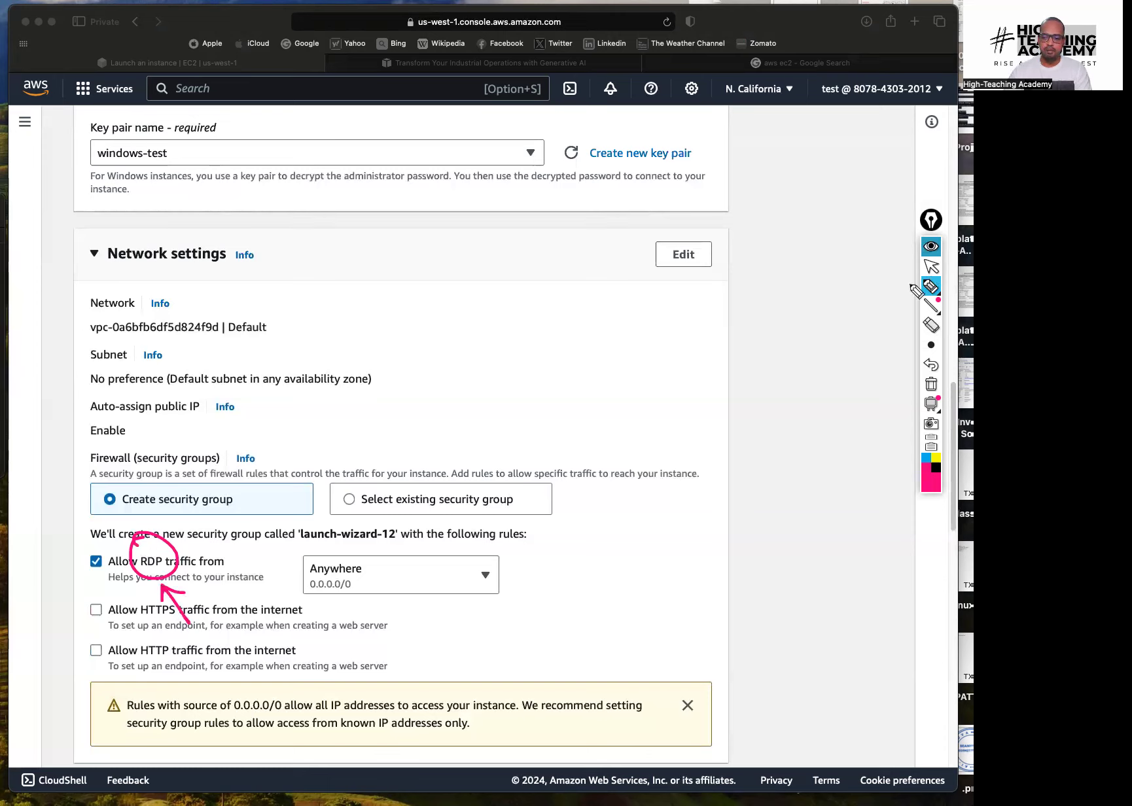
left_click(932, 385)
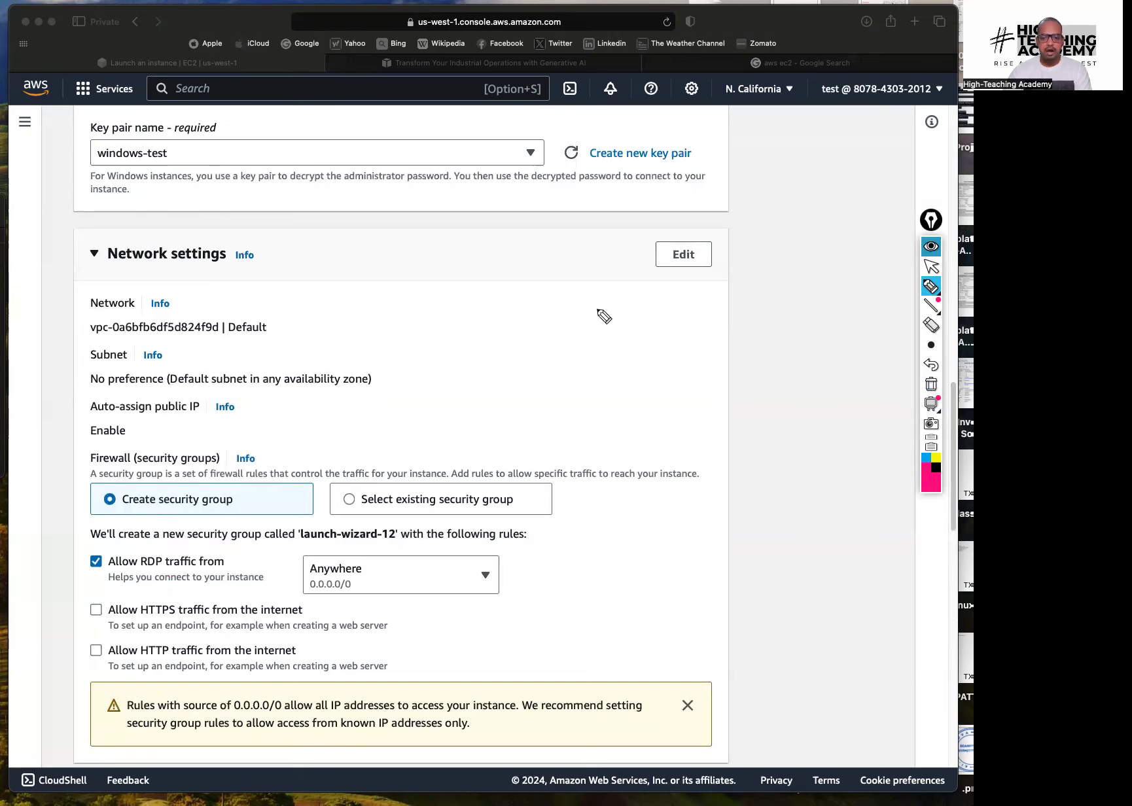
left_click(931, 266)
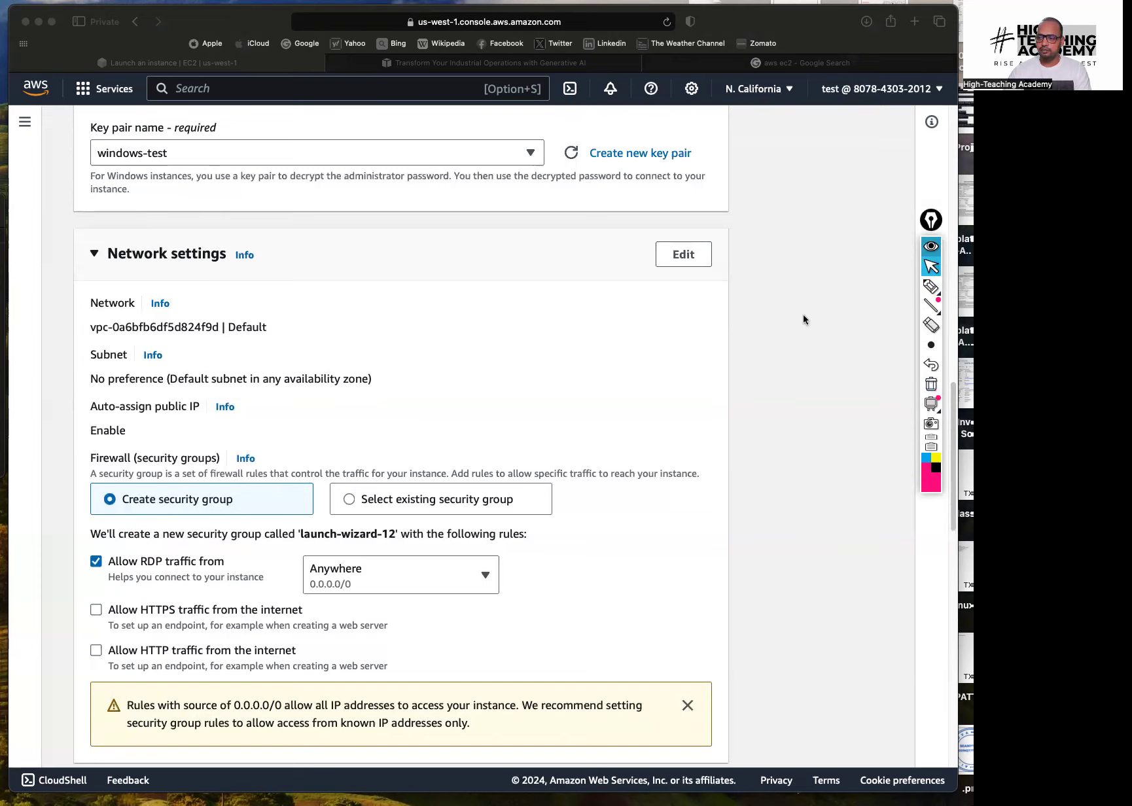
left_click(683, 256)
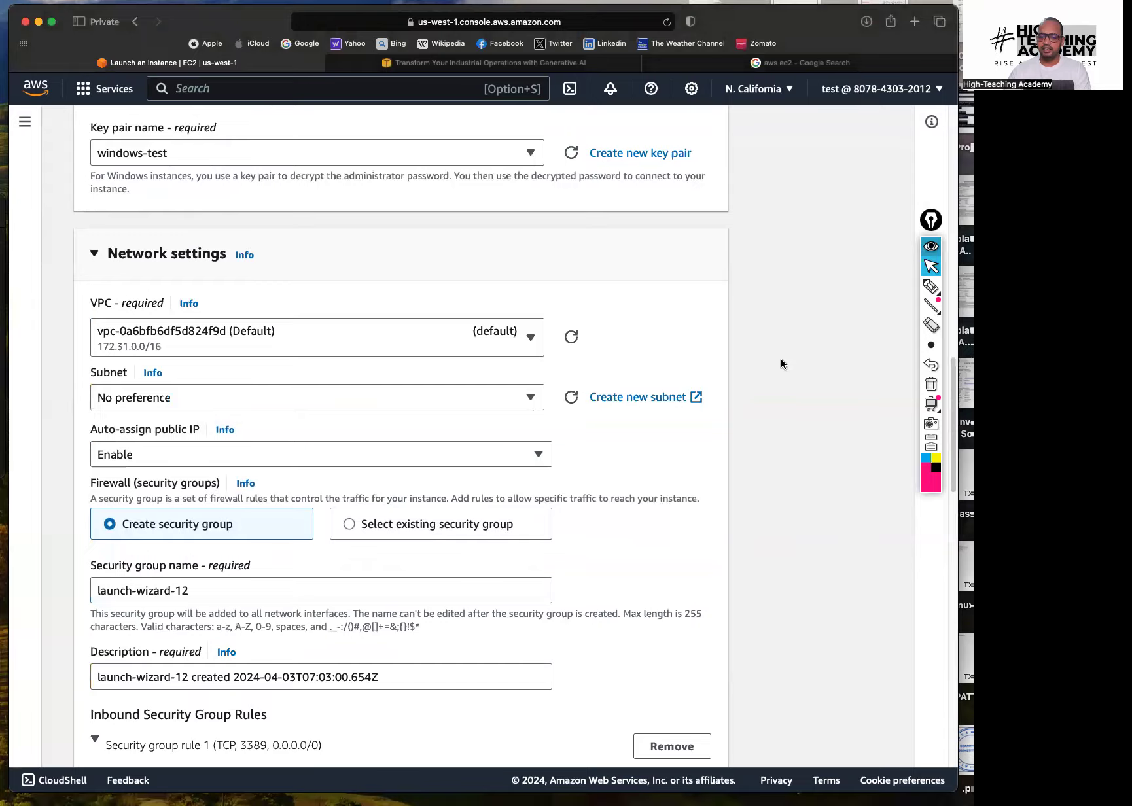
Name the security group windows-test-sg, described 'Allow admin access to windows'
scroll(536, 356, "down", 5)
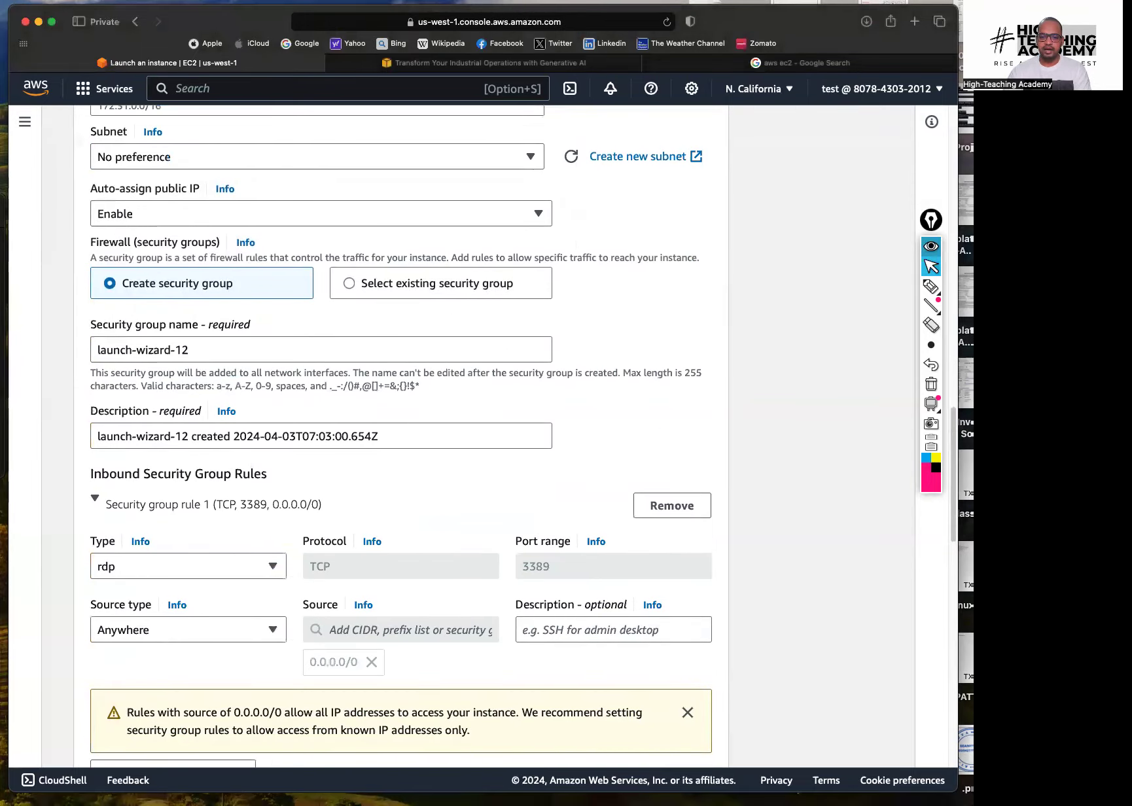
triple_click(183, 350)
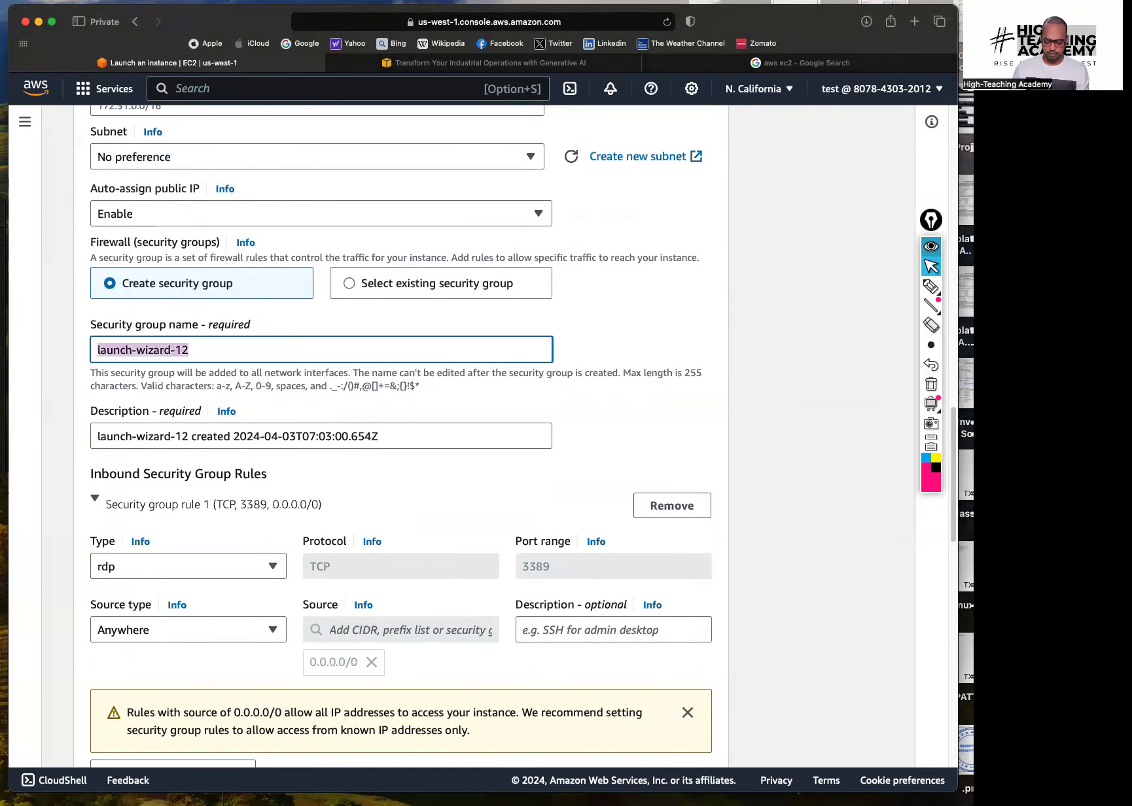
type("windows-test-sg")
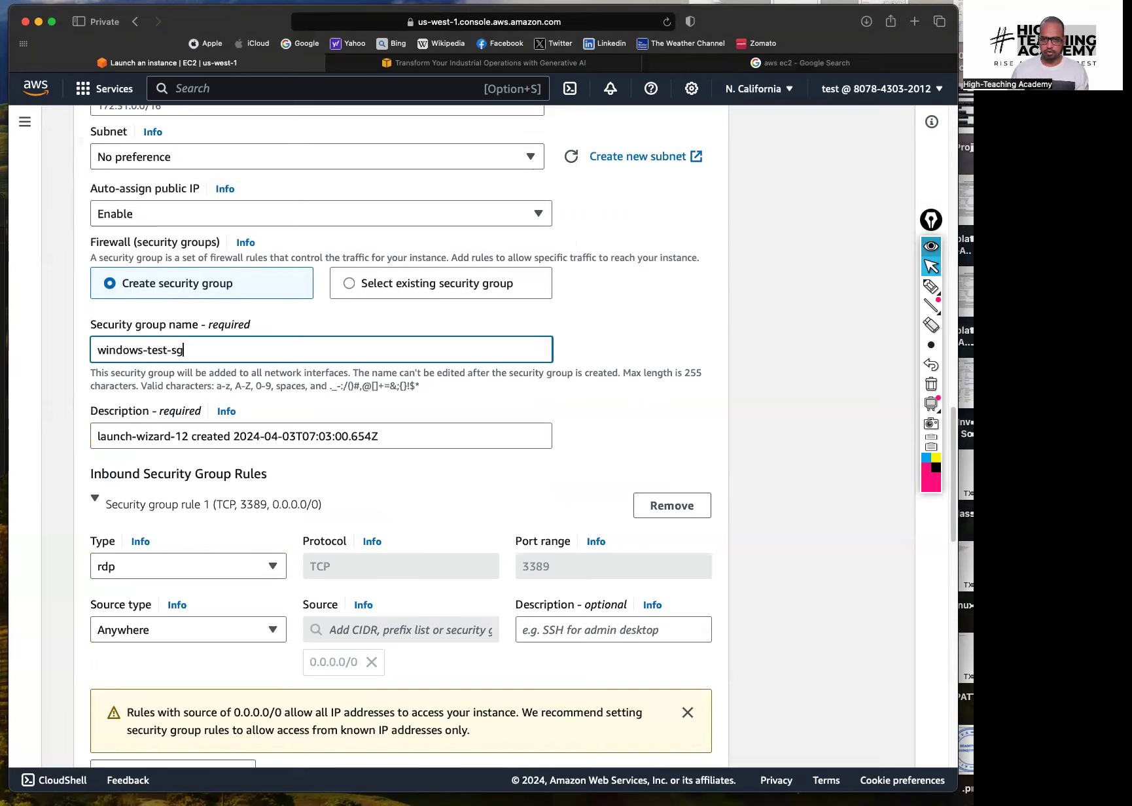
key("Tab")
key("Tab")
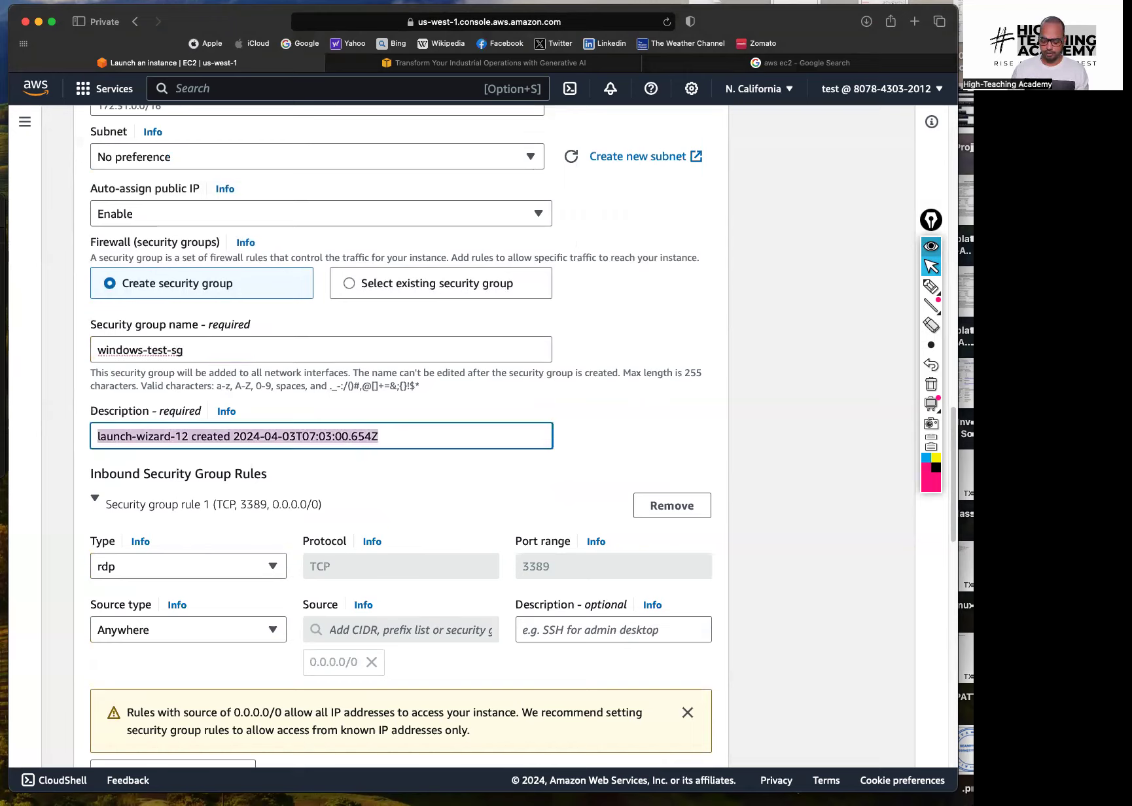
type("Allow admi")
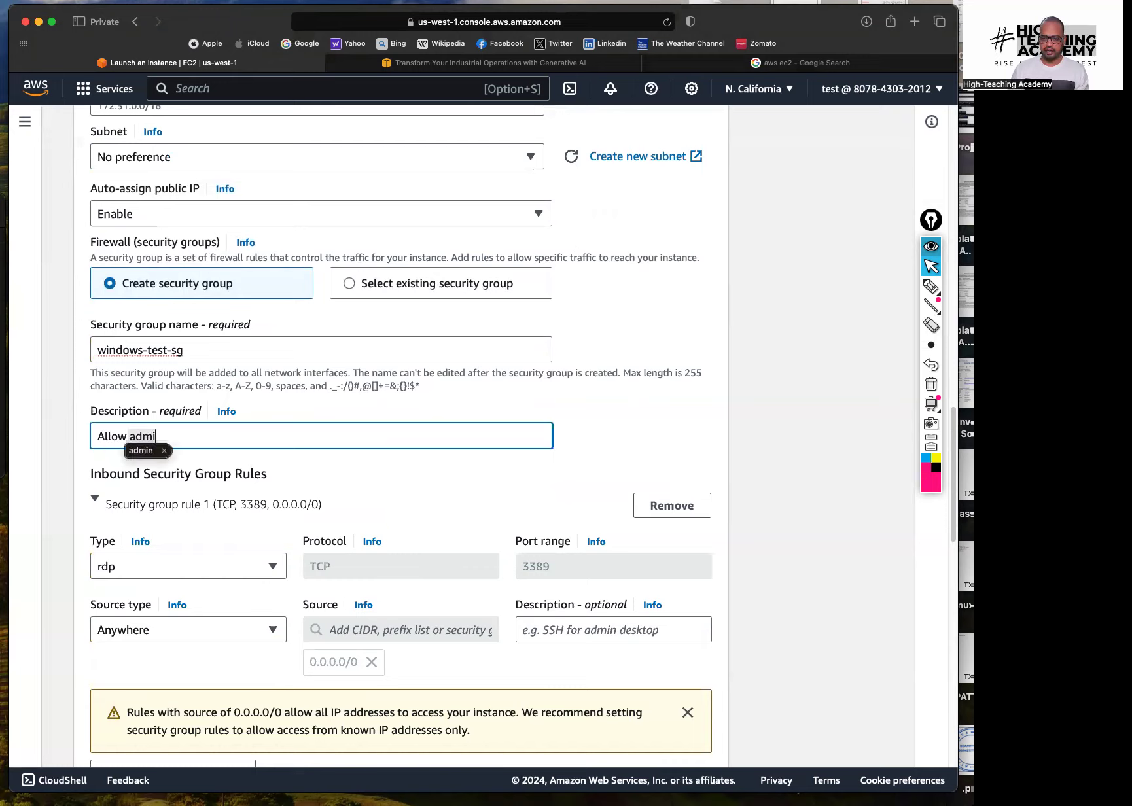
type("n aces")
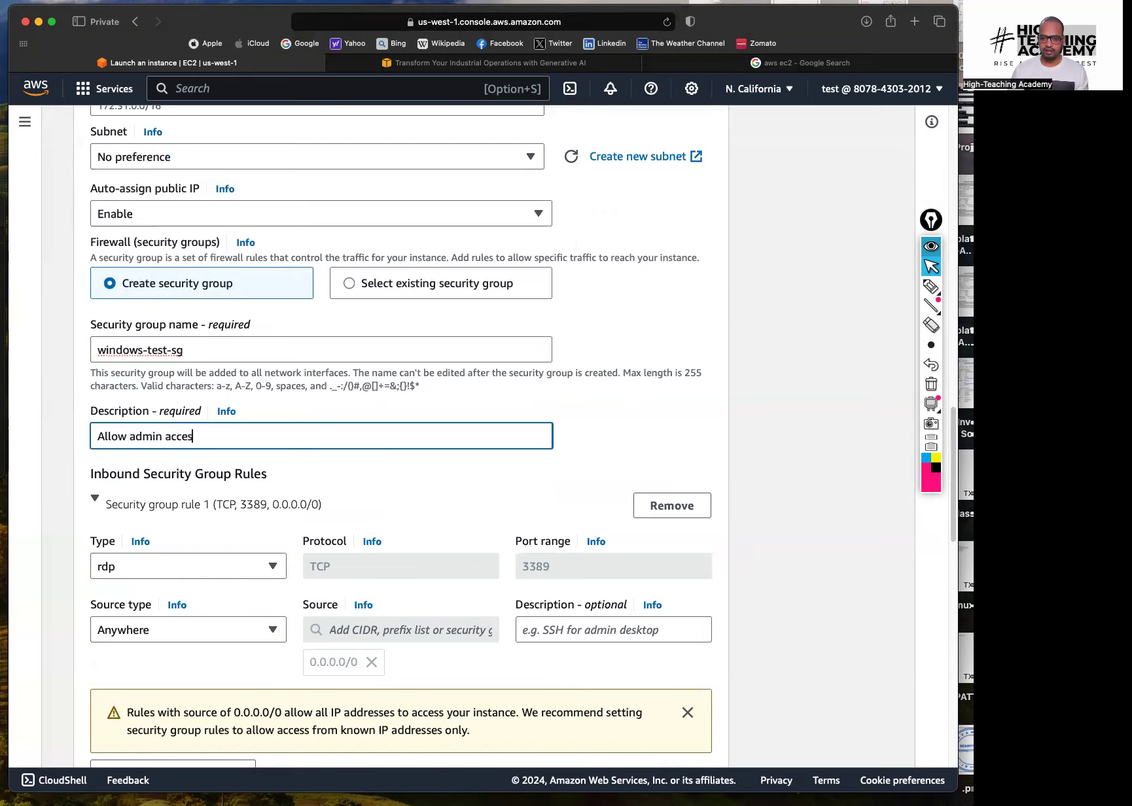
key("BackSpace")
key("BackSpace")
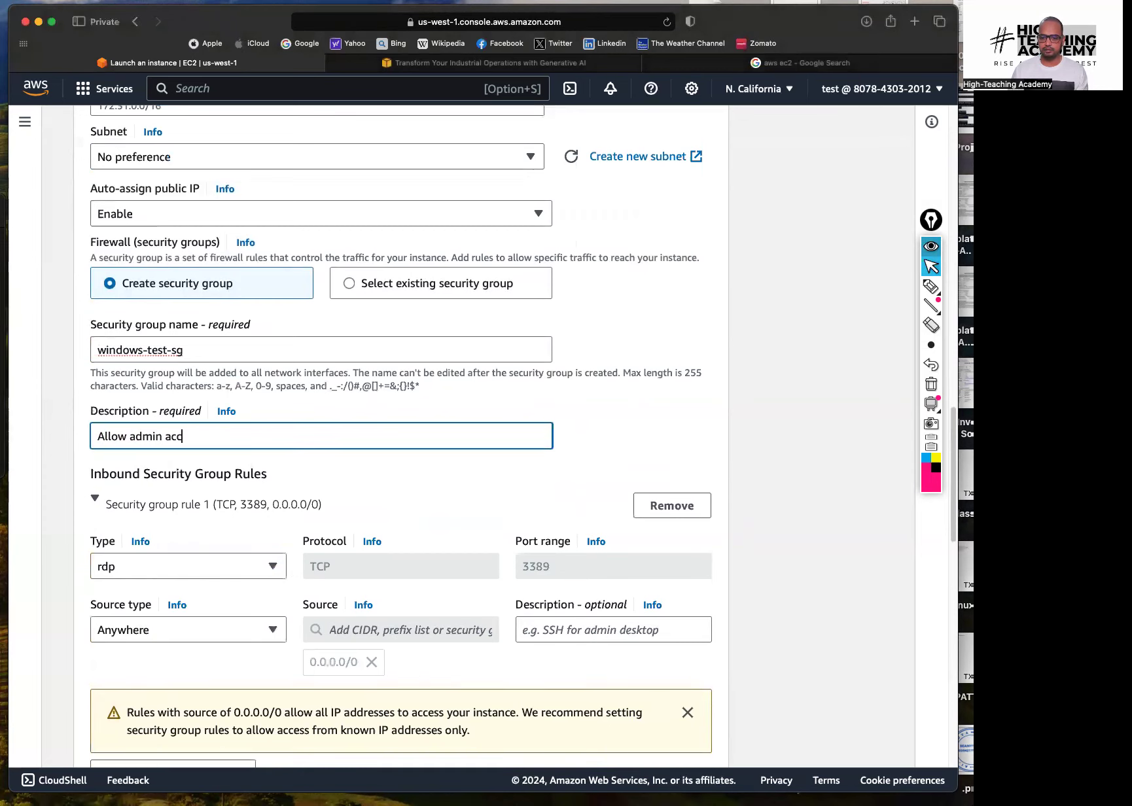
type("ess to windows")
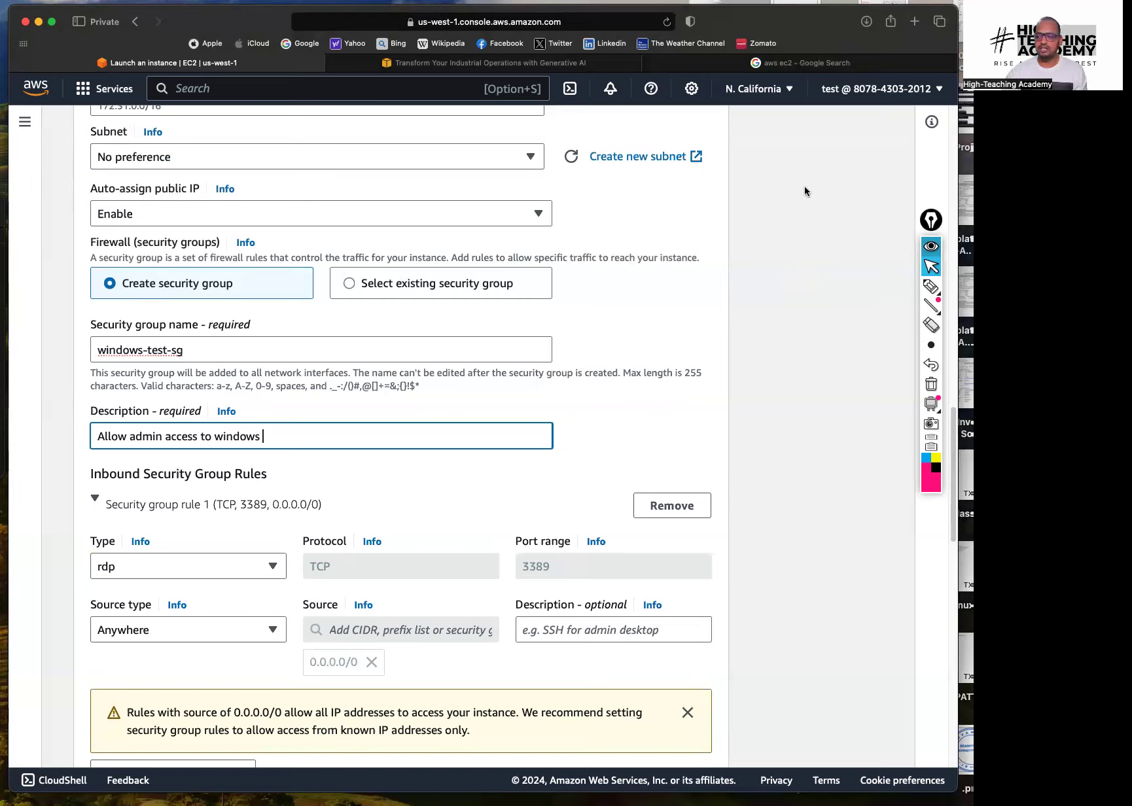
Annotate the RDP 3389 rule area and scroll further down the launch form
left_click(931, 286)
left_click_drag(92, 578, 83, 557)
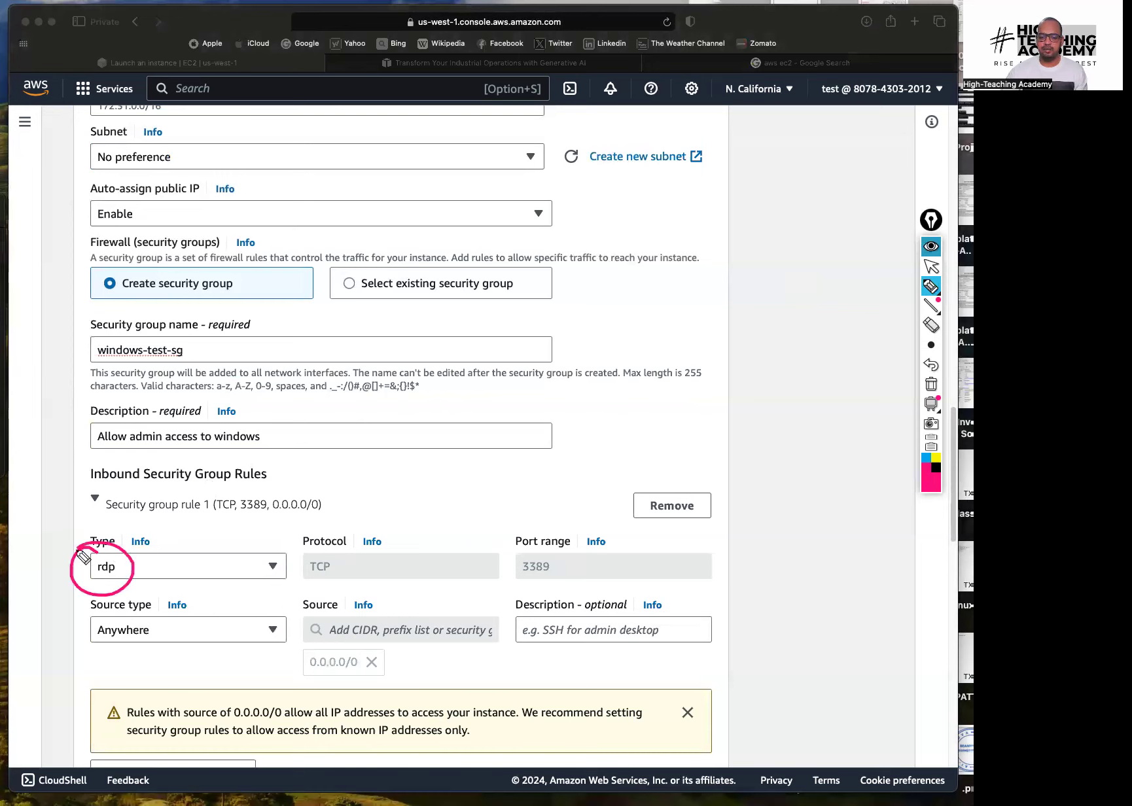
mouse_move(536, 584)
left_mouse_down()
mouse_move(523, 591)
mouse_move(570, 574)
mouse_move(507, 564)
mouse_move(555, 556)
left_mouse_up()
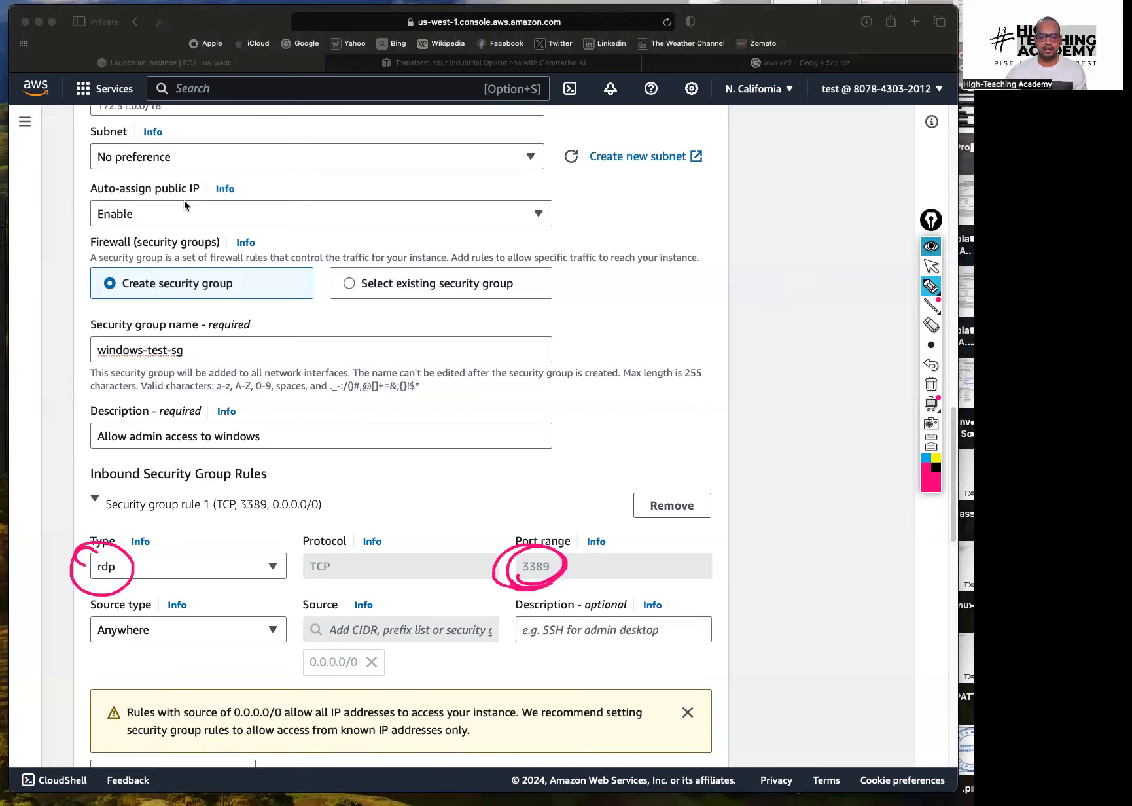
left_click(932, 266)
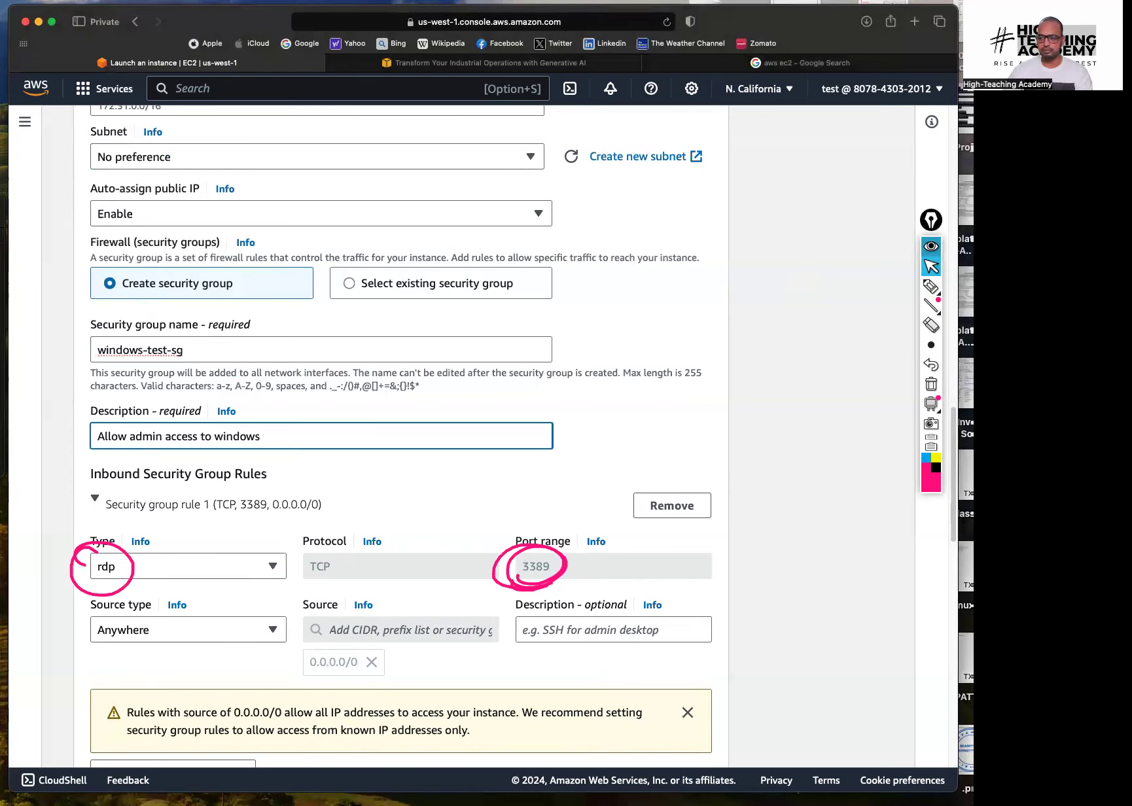
left_click(931, 384)
left_click(848, 434)
left_click(848, 434)
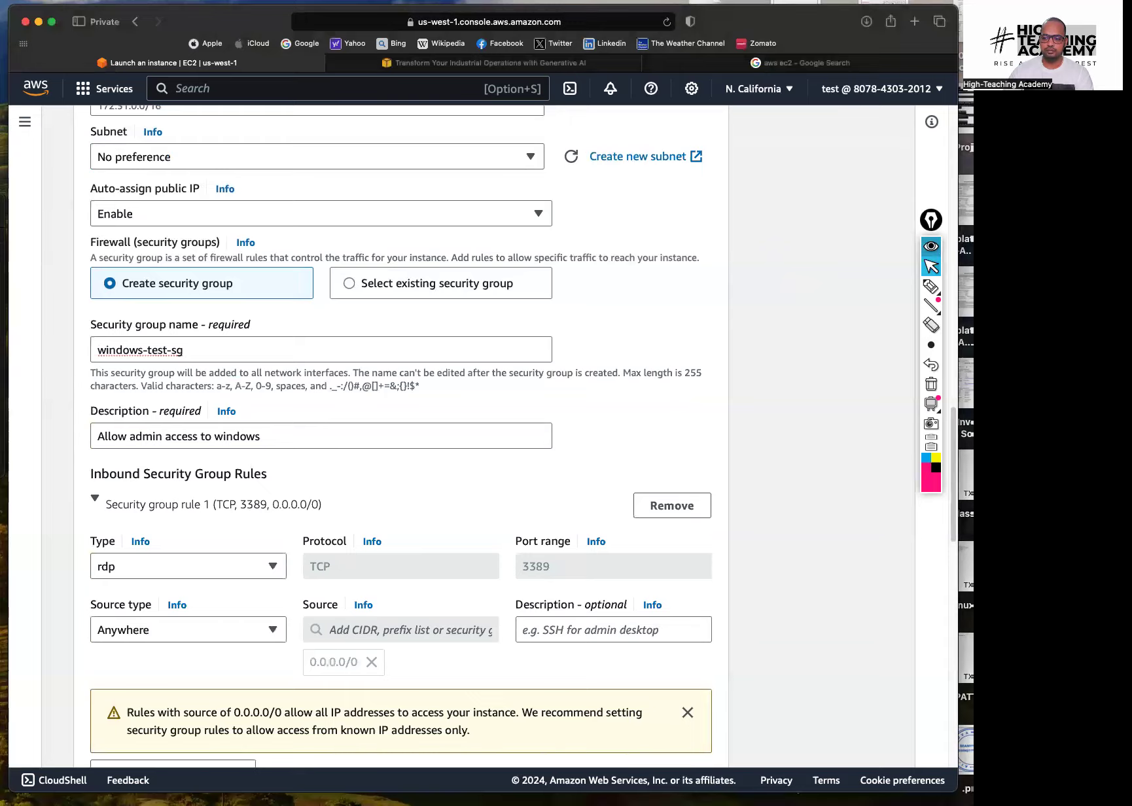
scroll(847, 434, "down", 10)
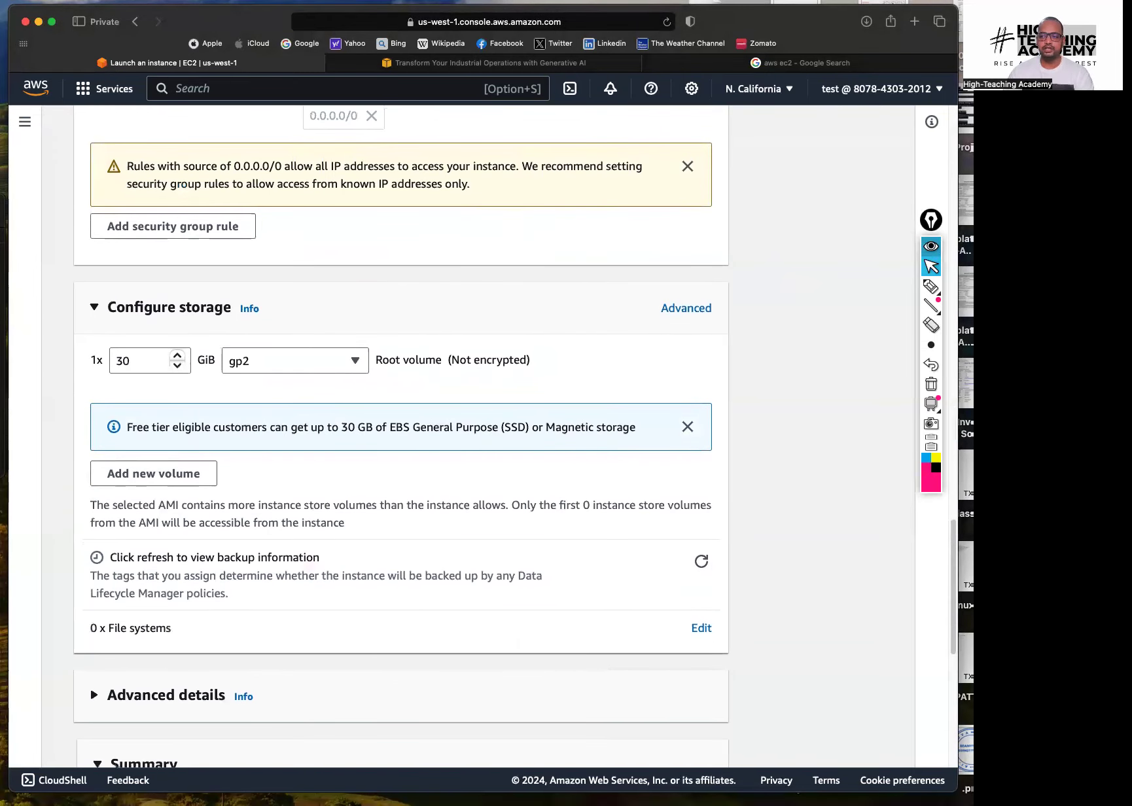
left_click(932, 286)
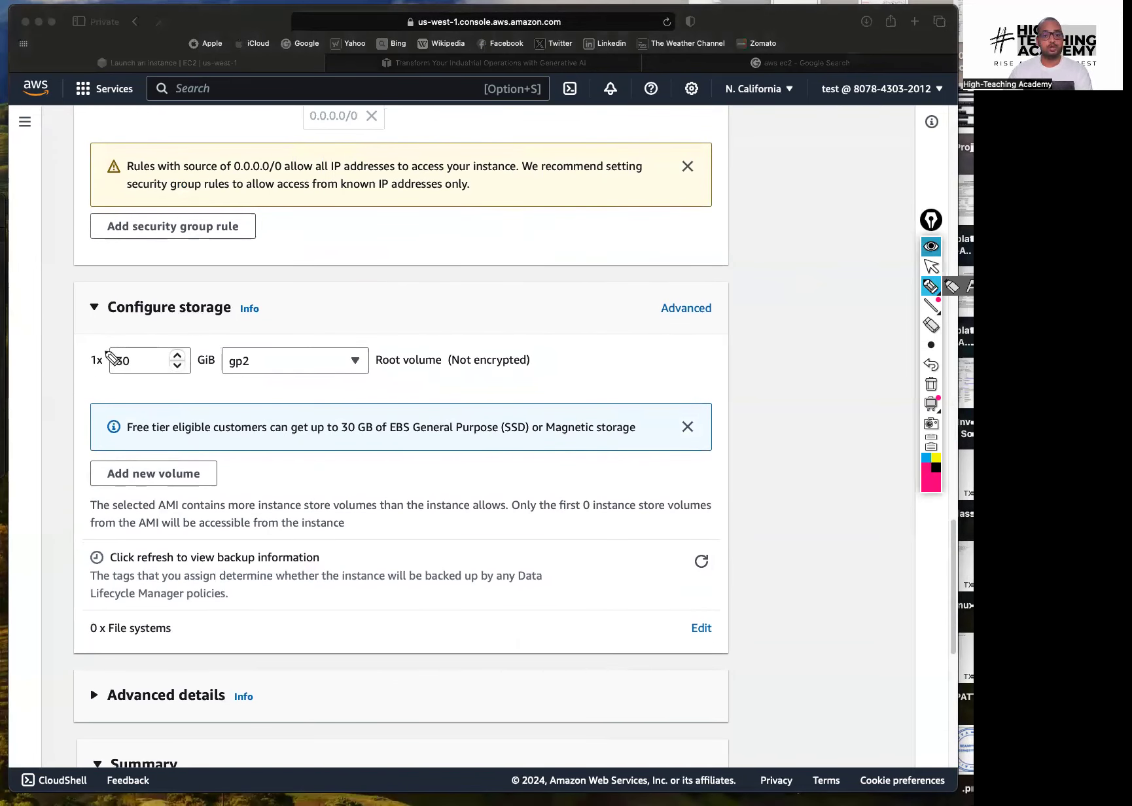
left_click_drag(124, 335, 118, 341)
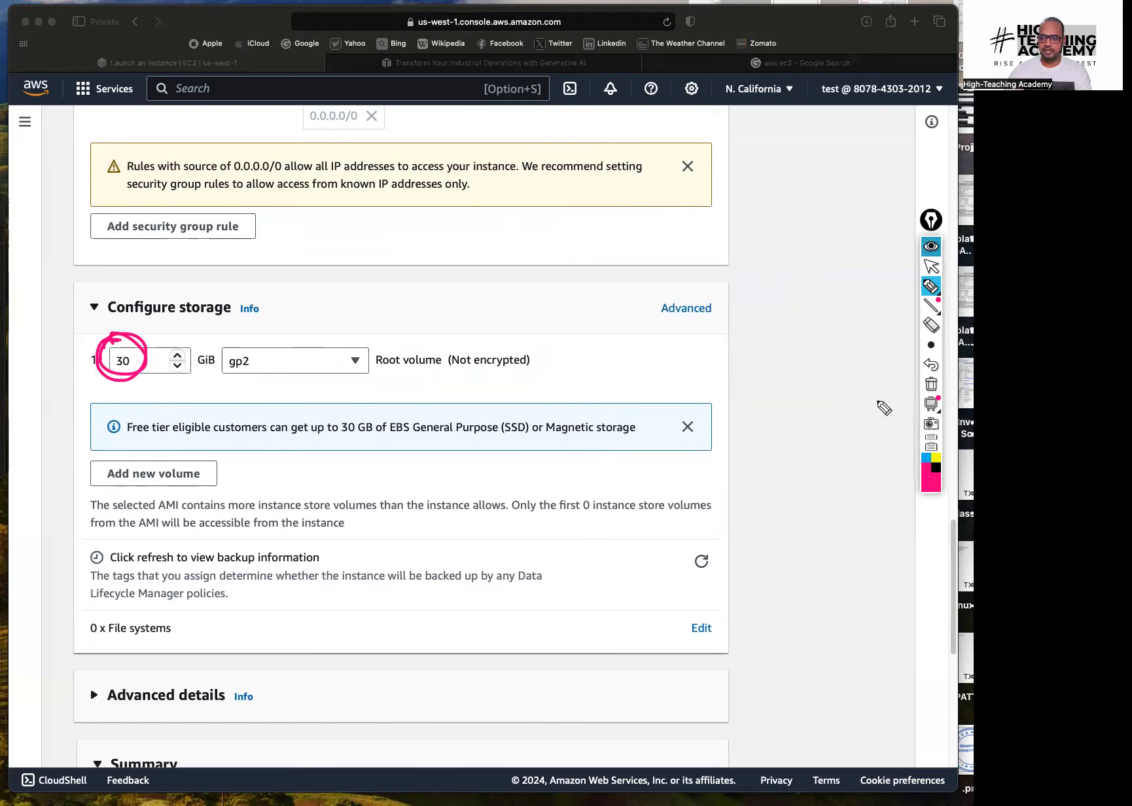
left_click(931, 385)
left_click(930, 267)
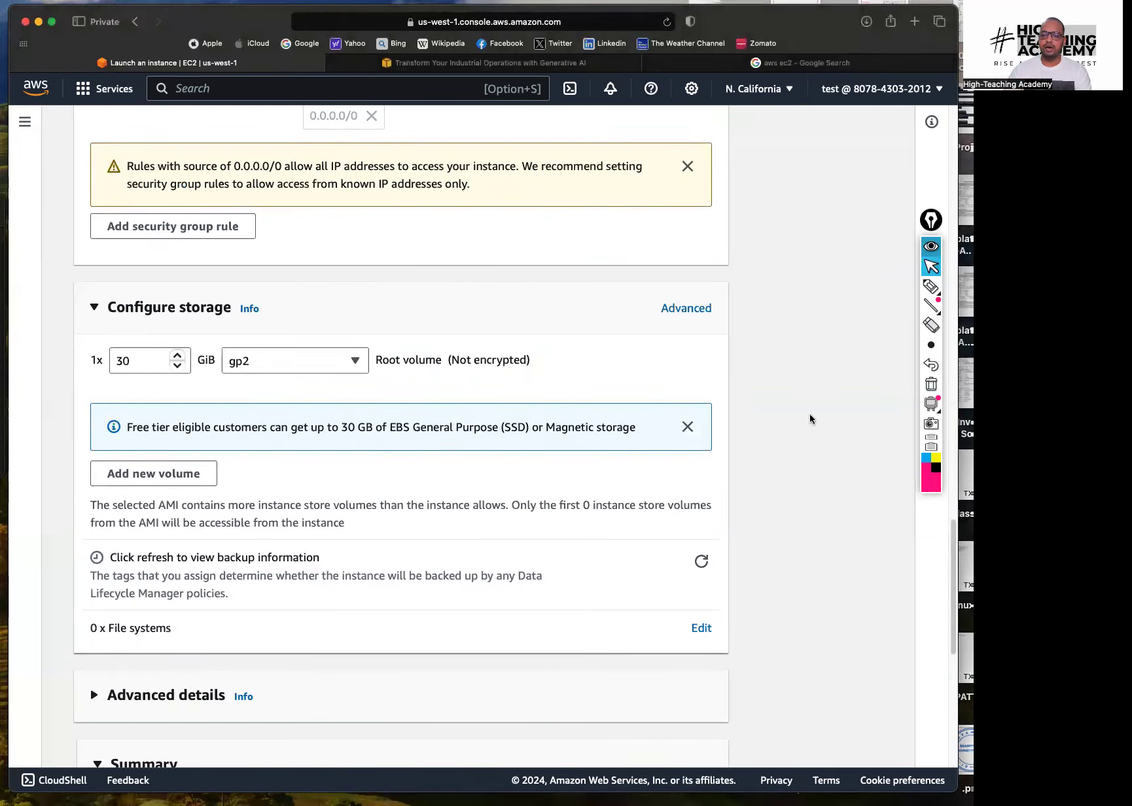
scroll(809, 417, "down", 3)
scroll(401, 432, "down", 2)
scroll(401, 432, "down", 4)
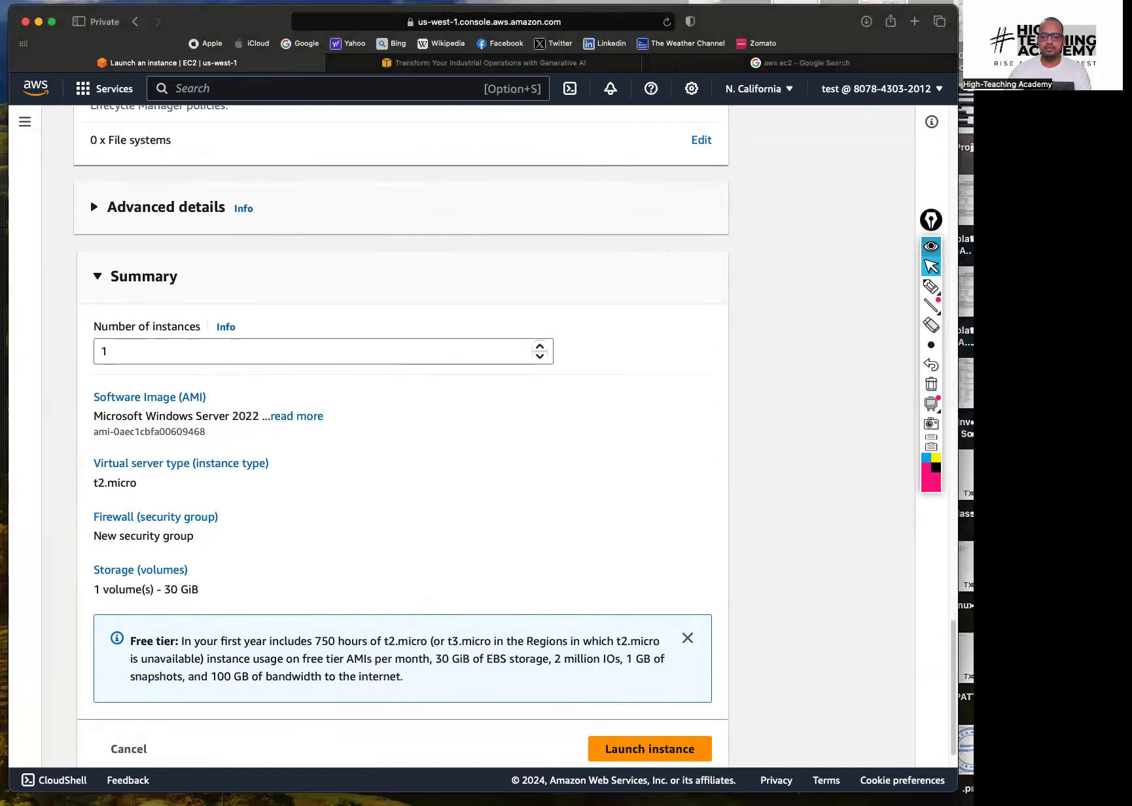
Review the Summary and launch the Windows Server 2022 t2.micro instance with 30 GiB storage
left_click(931, 287)
mouse_move(102, 285)
left_mouse_down()
mouse_move(131, 303)
mouse_move(124, 287)
left_mouse_up()
left_click_drag(97, 387, 233, 384)
left_click_drag(85, 445, 140, 445)
left_click_drag(85, 499, 191, 500)
left_click_drag(90, 556, 203, 555)
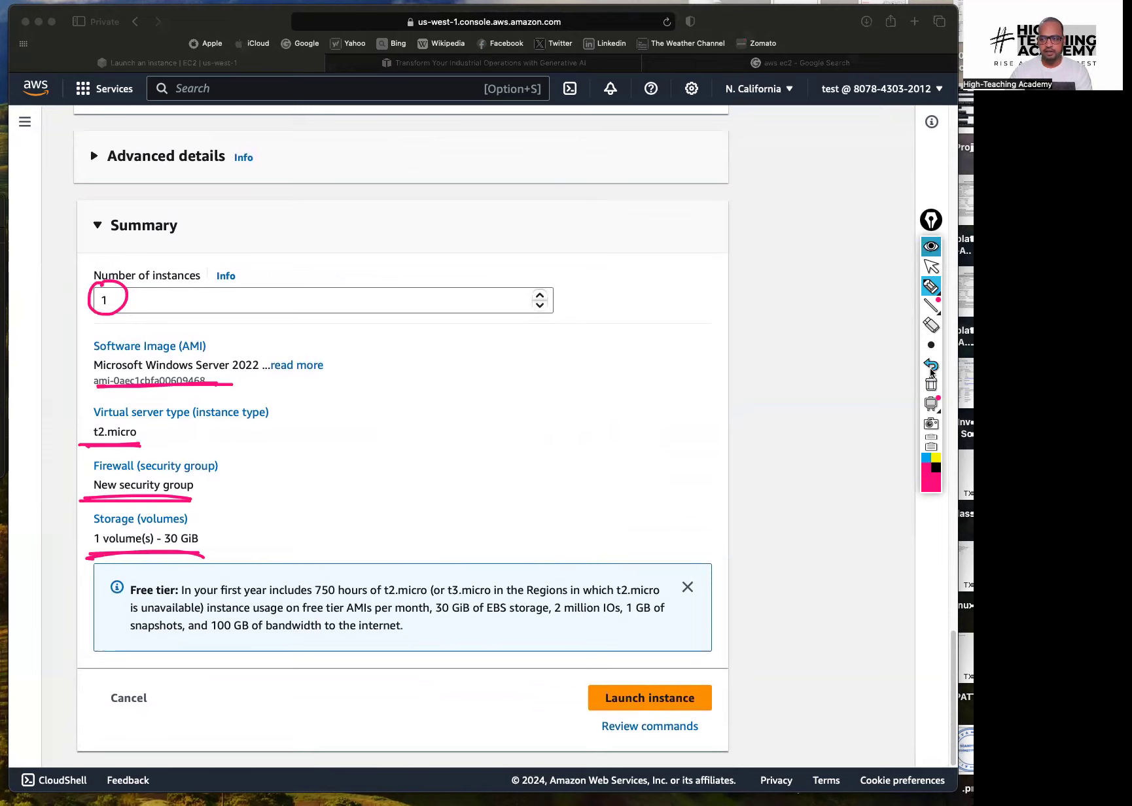
left_click(932, 385)
left_click(931, 266)
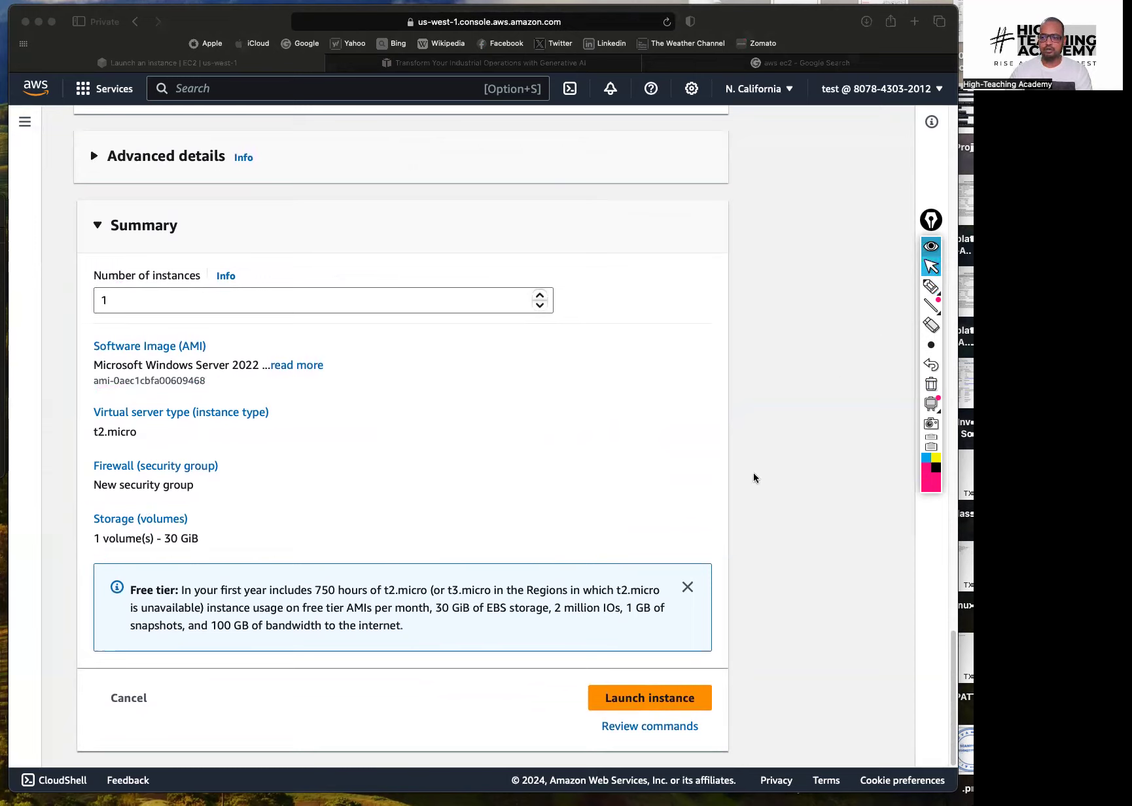
left_click(647, 698)
left_click(646, 699)
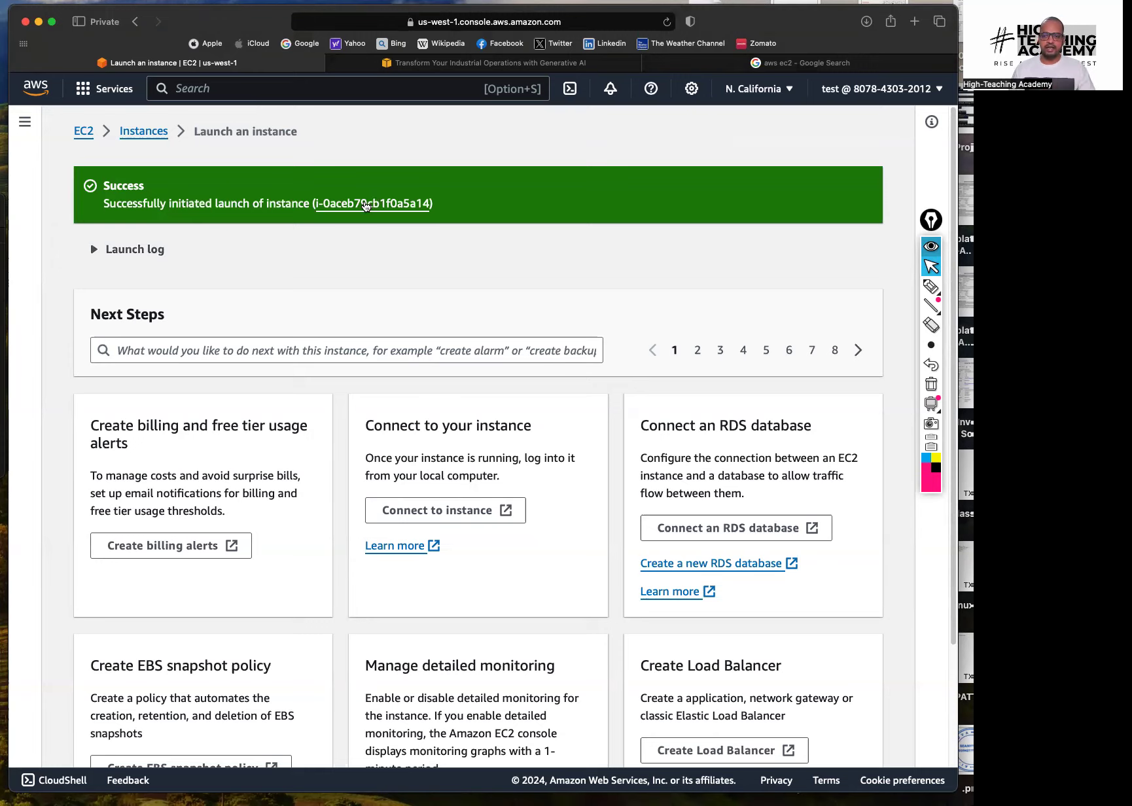
Select Windows-Test-Server in a widened instances table and refresh its status
left_click(366, 204)
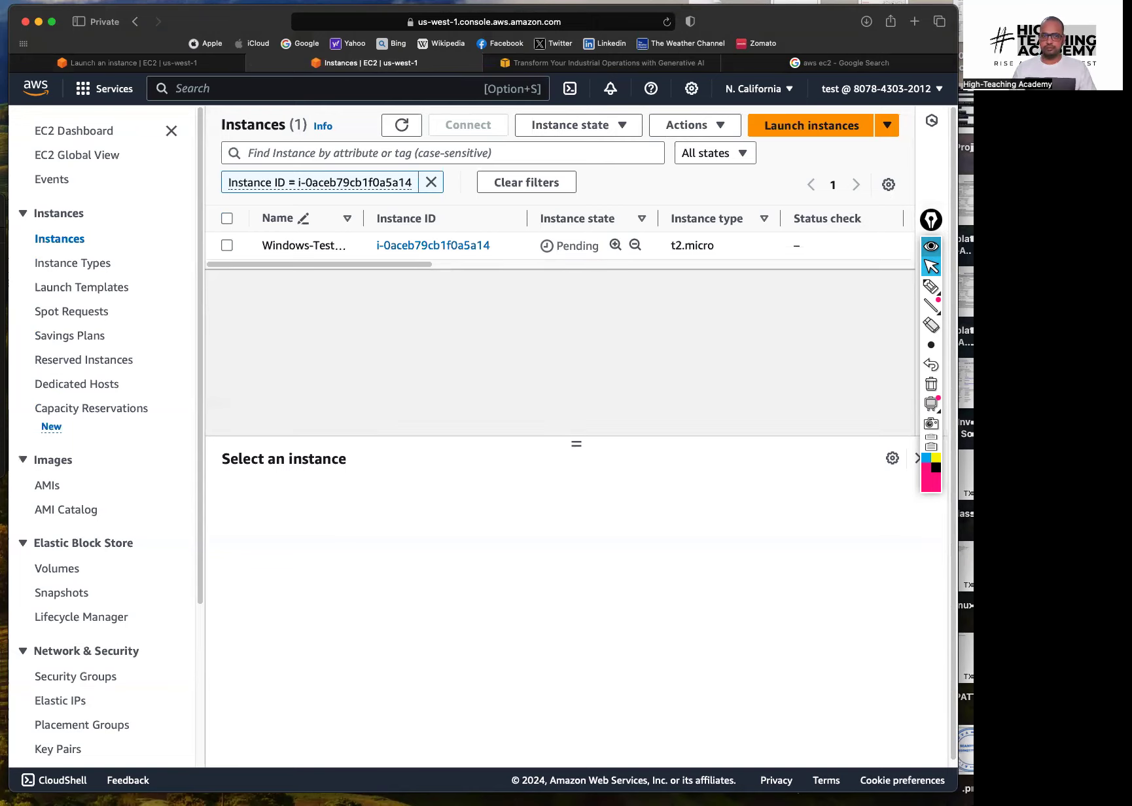
left_click(170, 131)
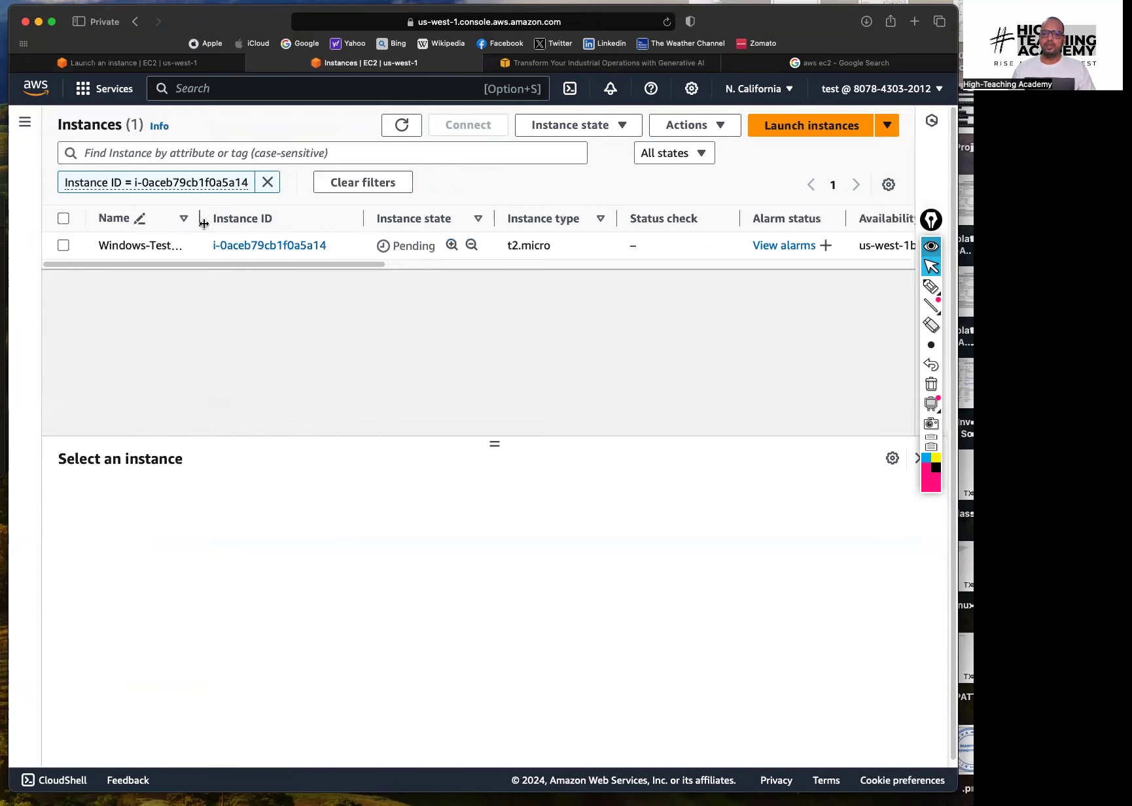
left_click_drag(222, 218, 244, 222)
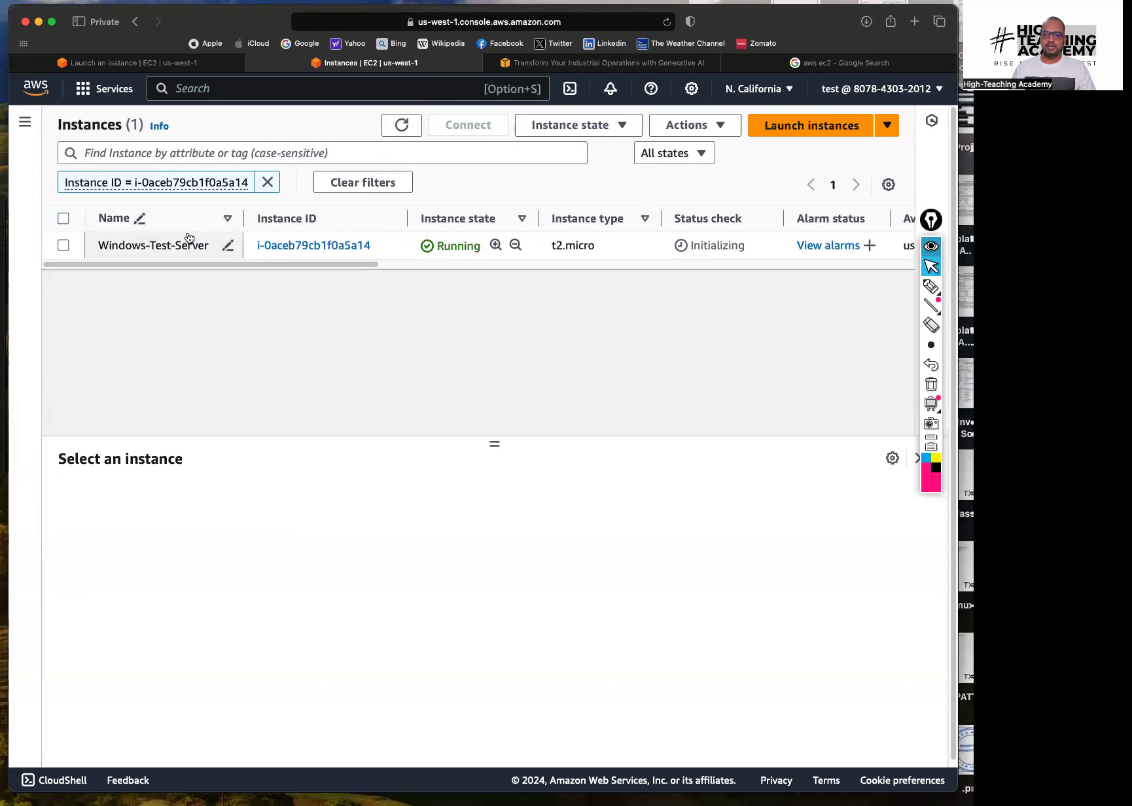
left_click(477, 251)
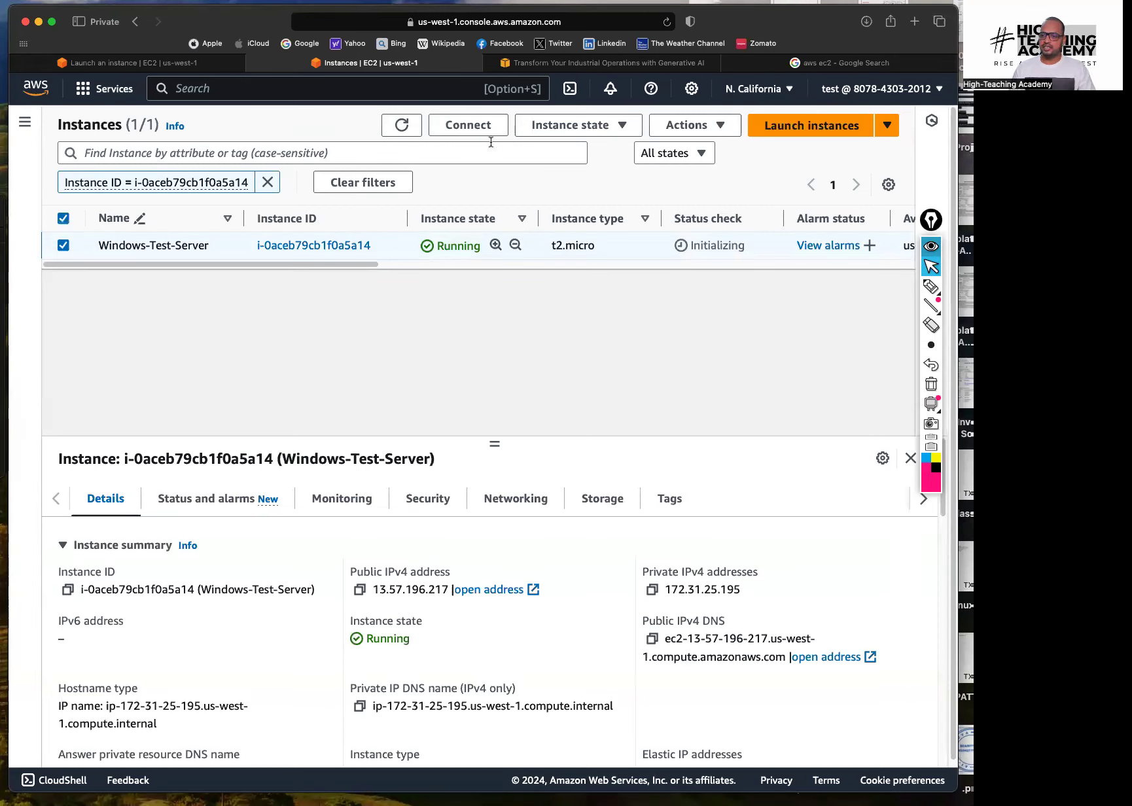
left_click(402, 126)
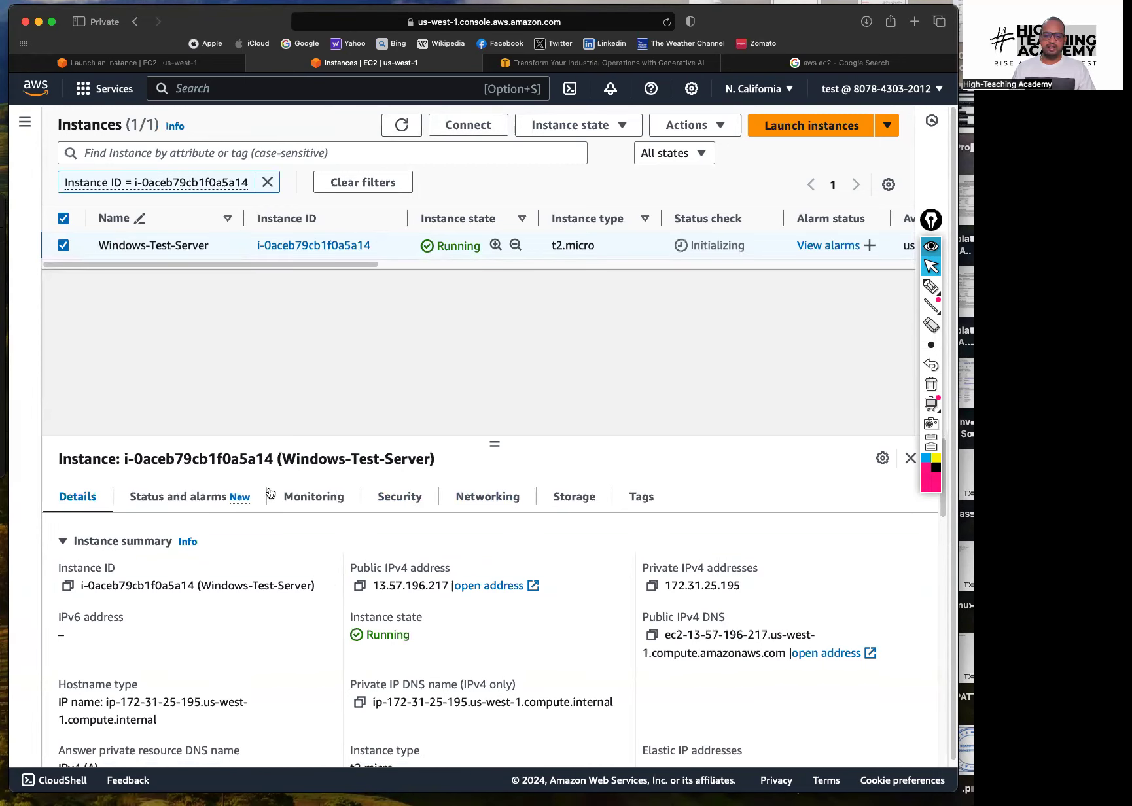
Highlight public IP 13.57.196.217 and private IP 172.31.25.195, then open Connect
left_click_drag(371, 586, 456, 595)
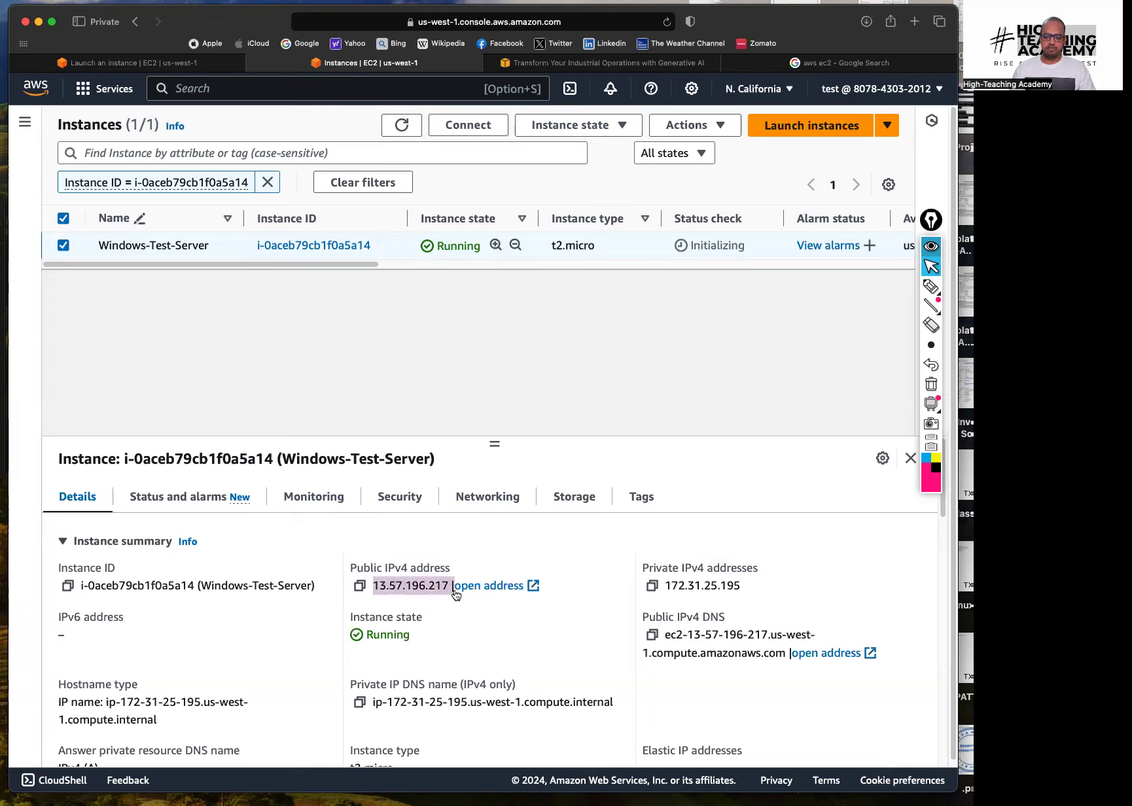
left_click(679, 603)
left_click_drag(667, 588, 758, 585)
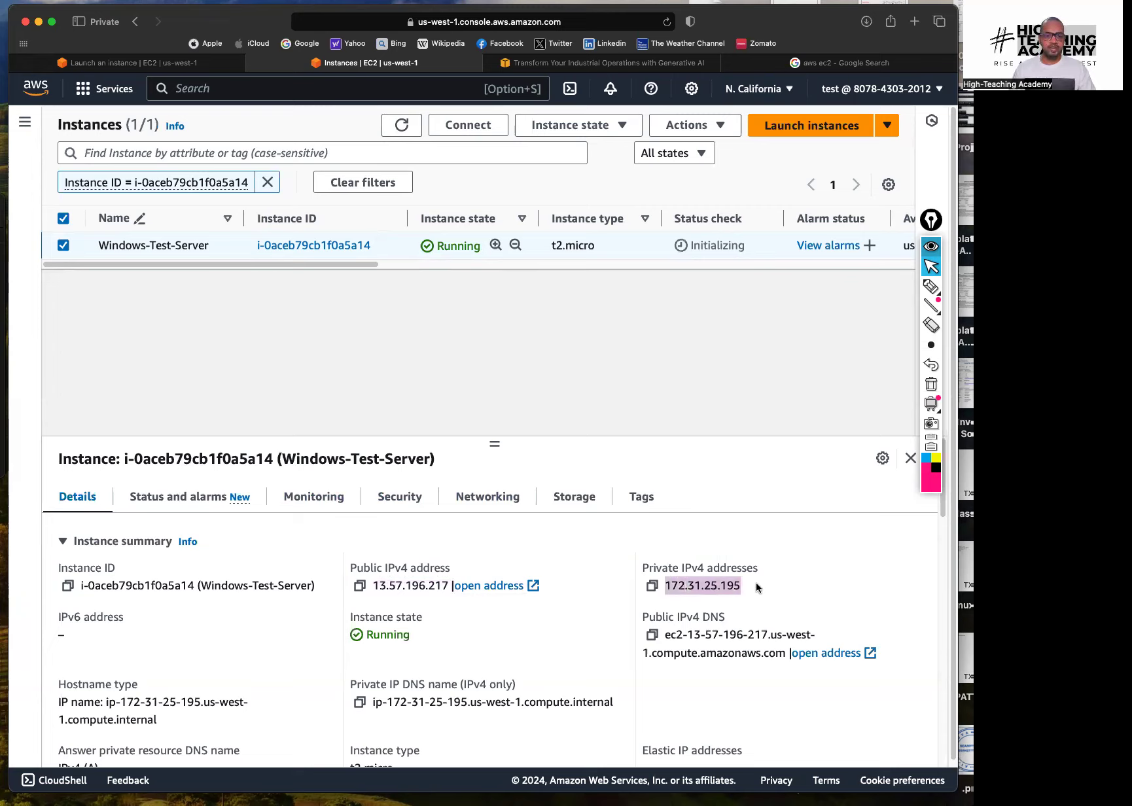
left_click(619, 604)
left_click_drag(373, 585, 449, 586)
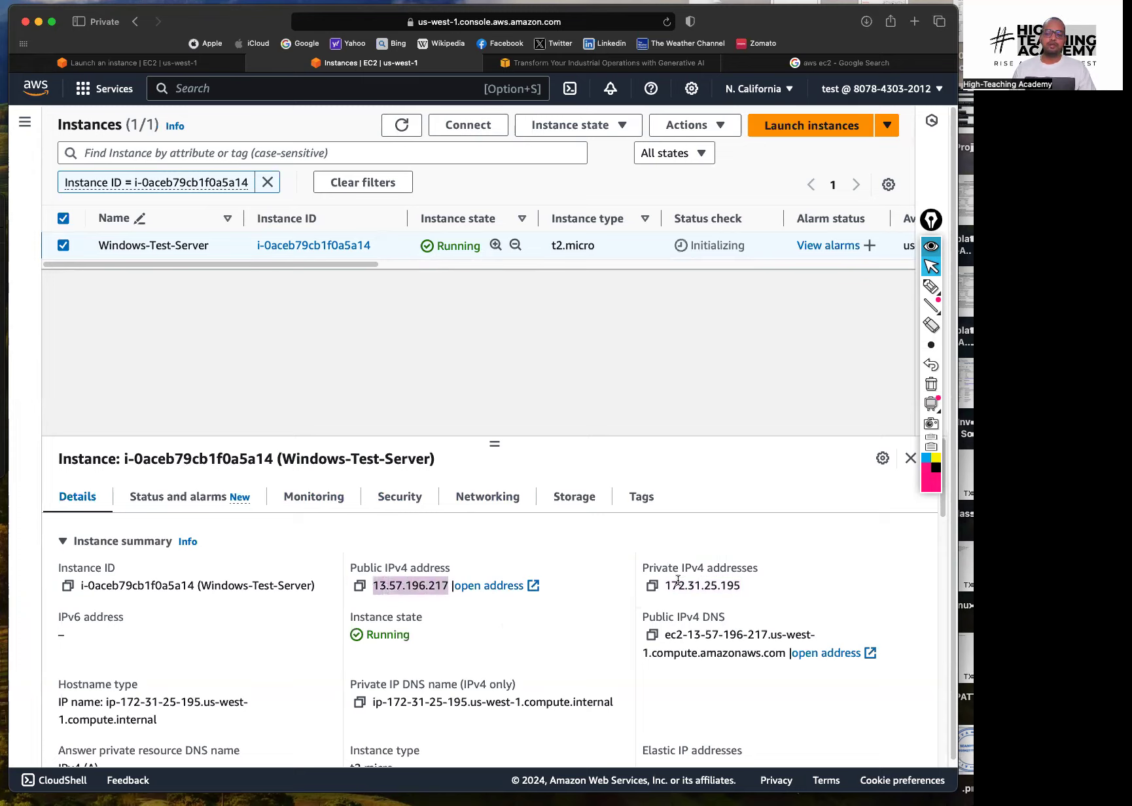
left_click_drag(663, 585, 756, 585)
left_click(753, 585)
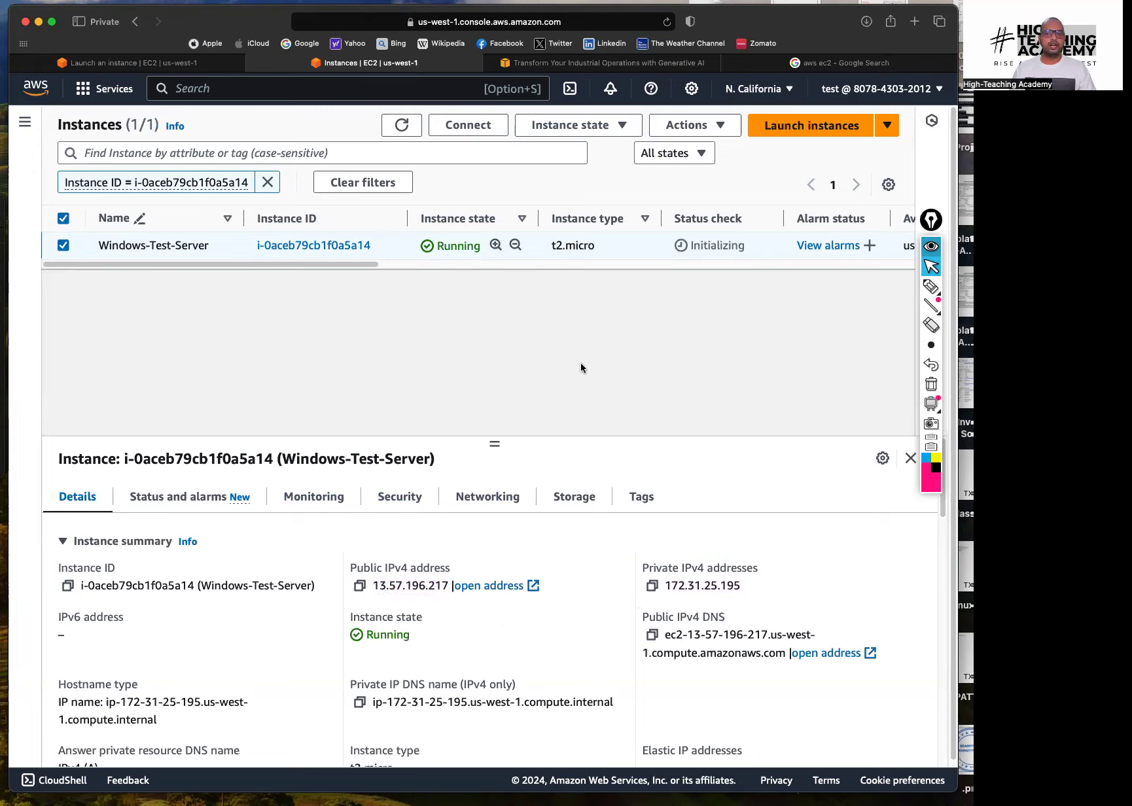
left_click(468, 125)
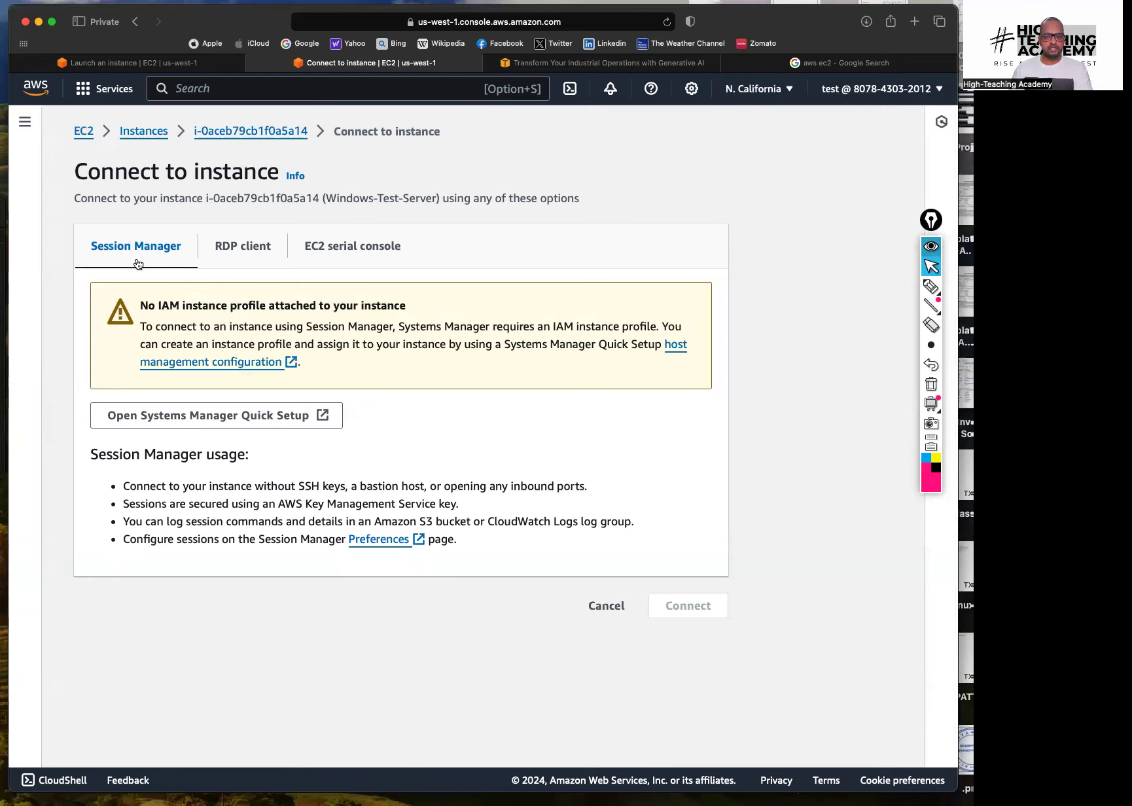
Compare the EC2 serial console and RDP client tabs, then download Windows-Test-Server.rdp
left_click(347, 248)
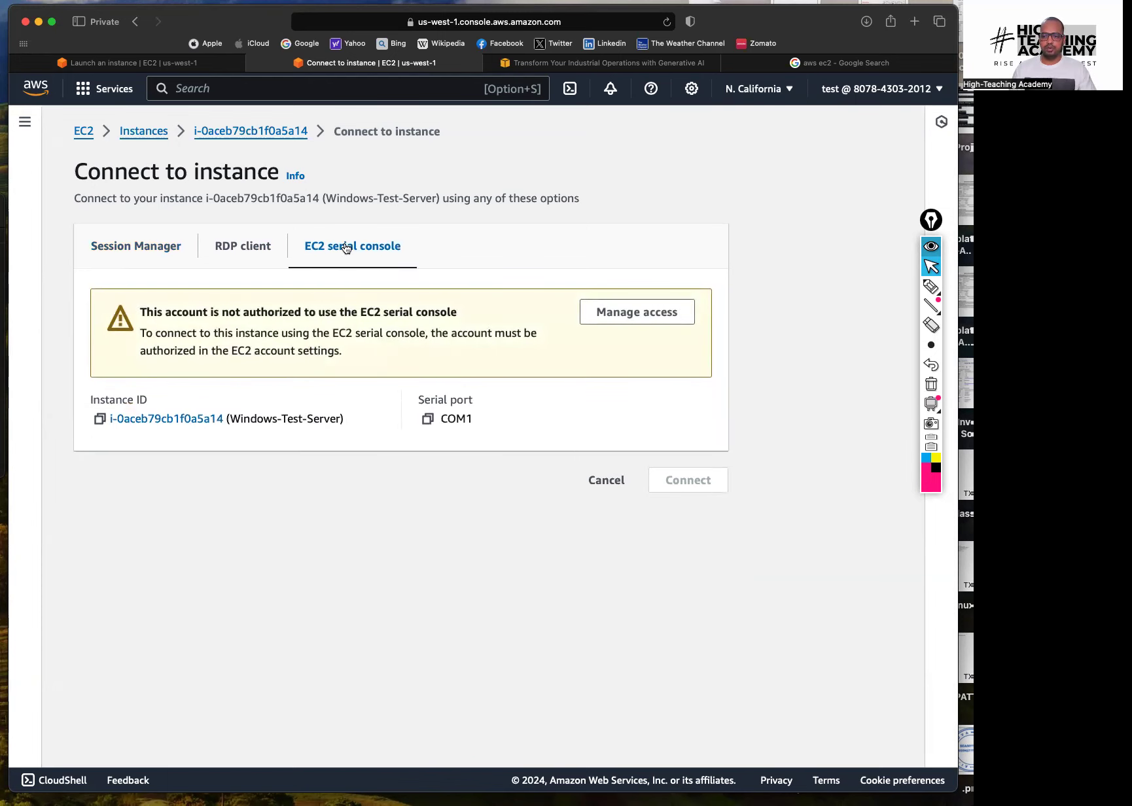
left_click(244, 255)
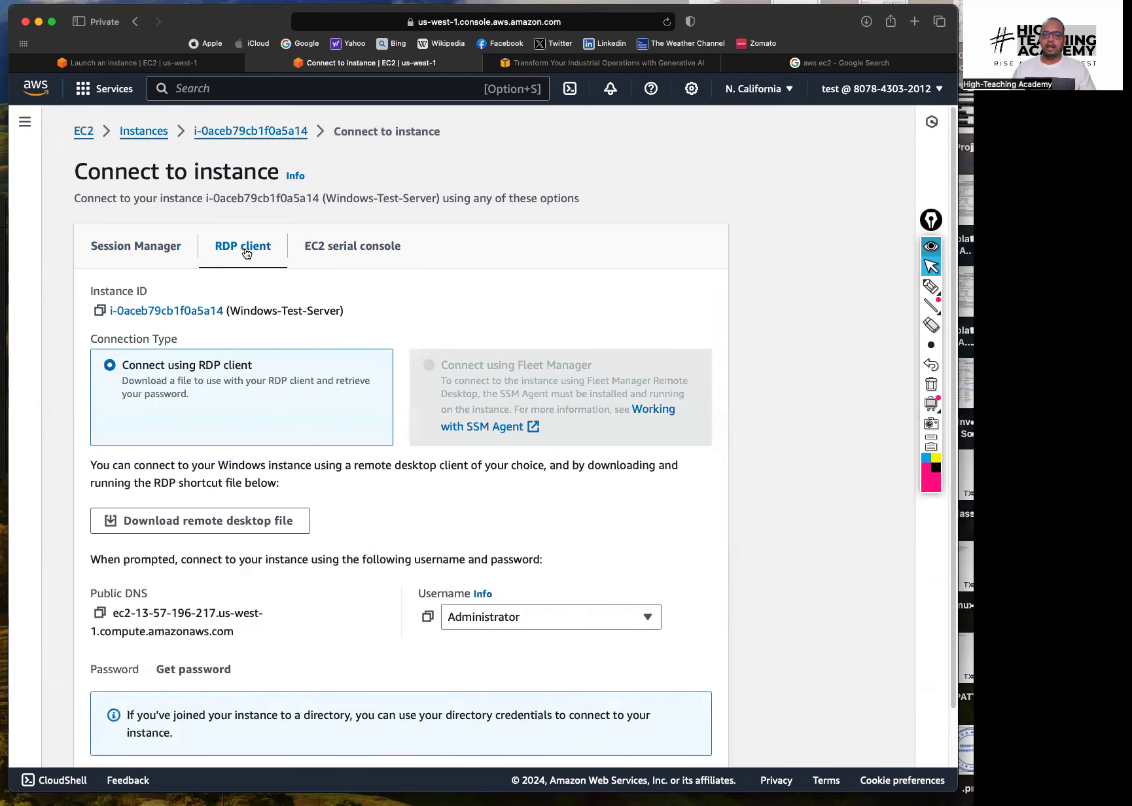
left_click(341, 249)
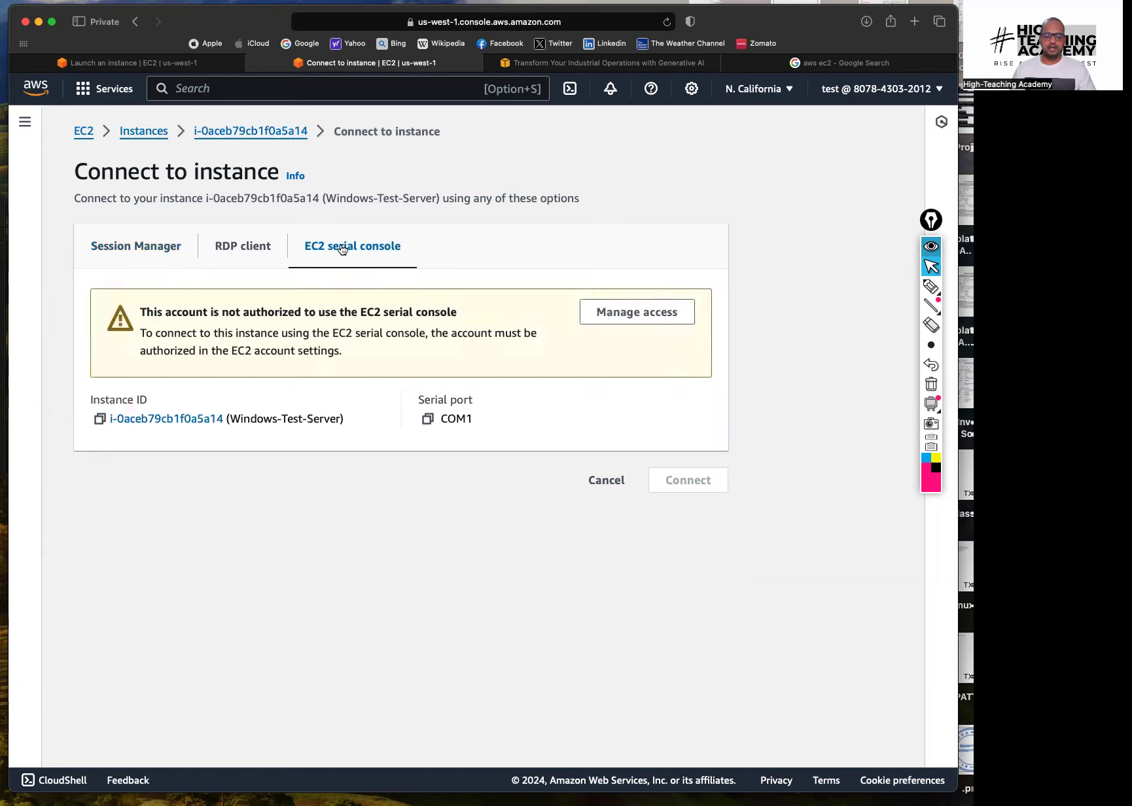
left_click_drag(141, 310, 428, 360)
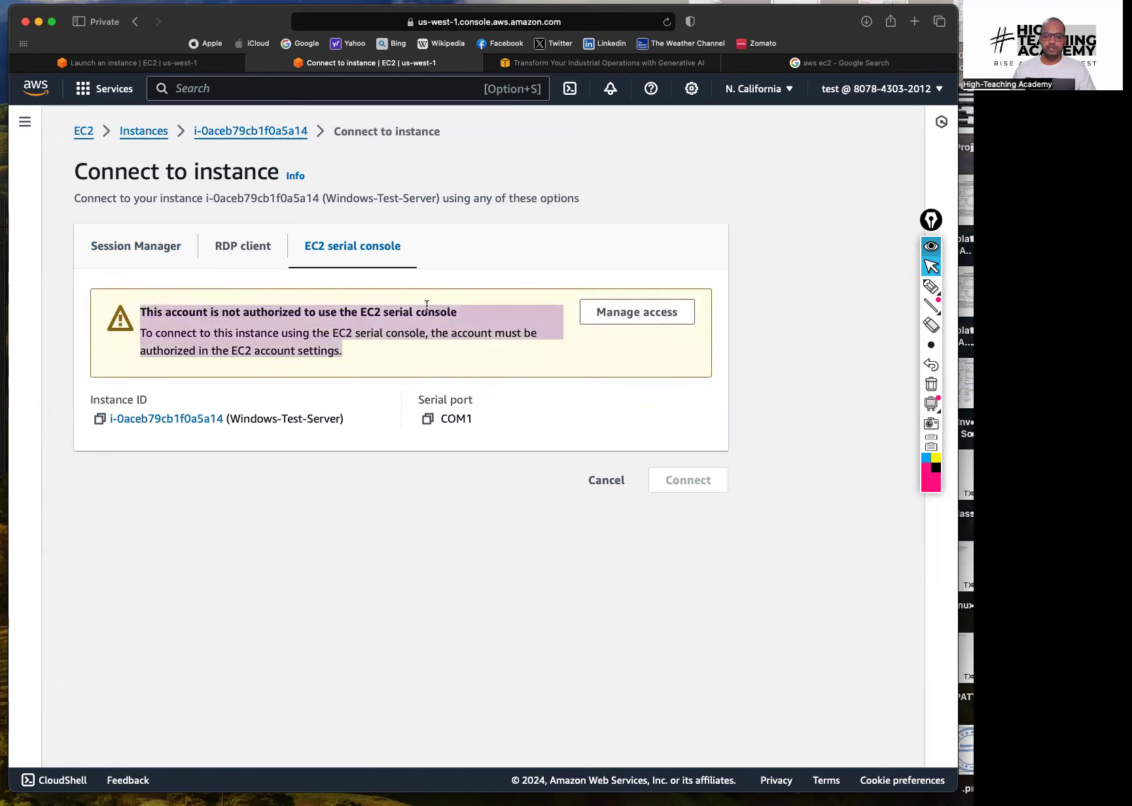
left_click(252, 260)
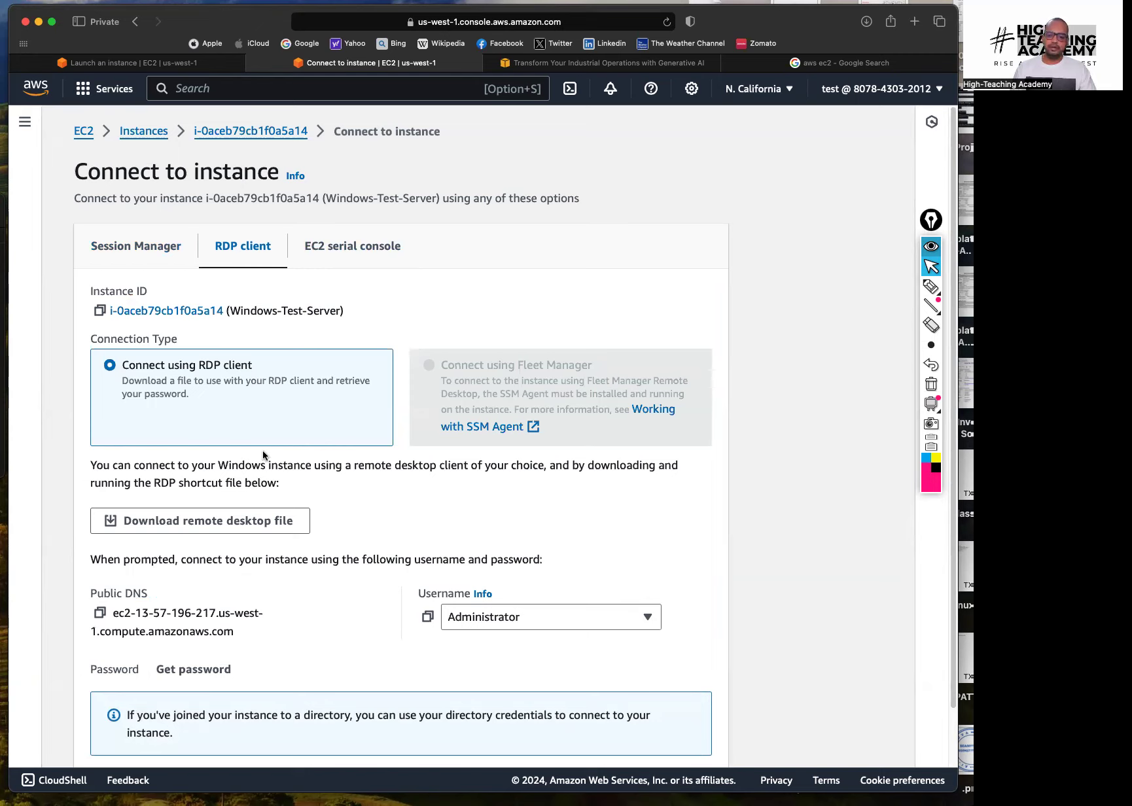
left_click(185, 524)
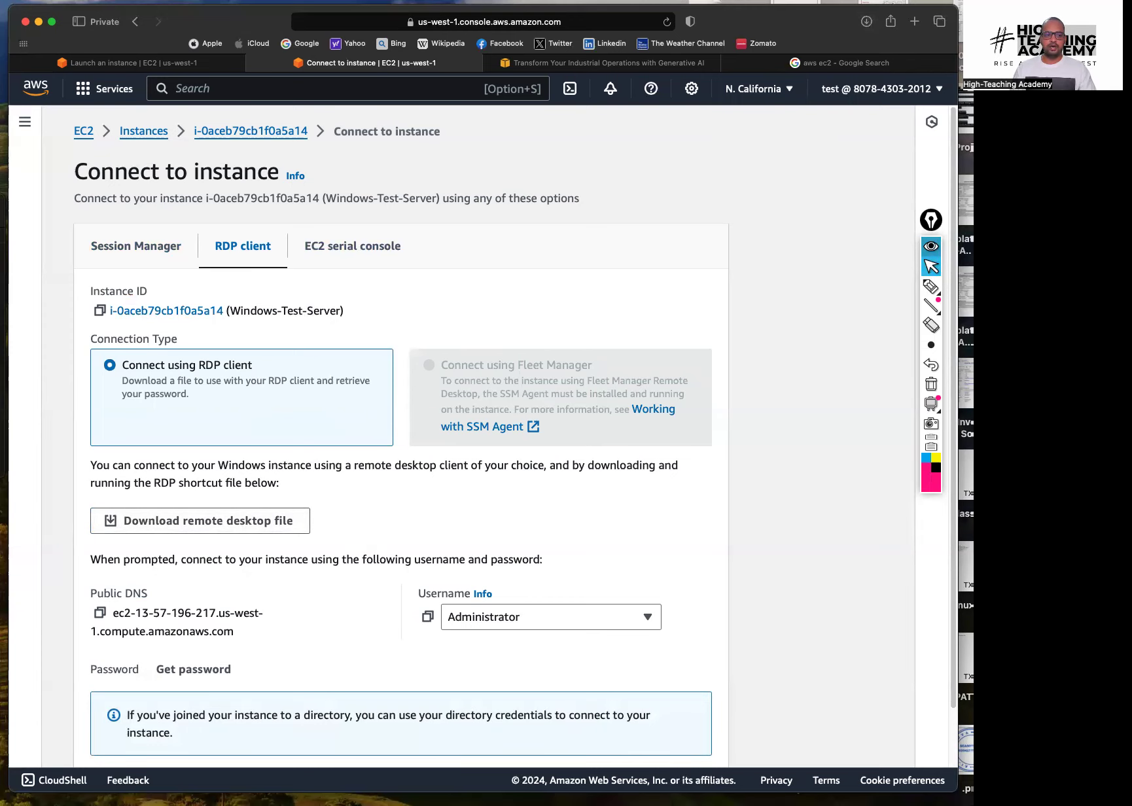
left_click_drag(0, 207, 480, 163)
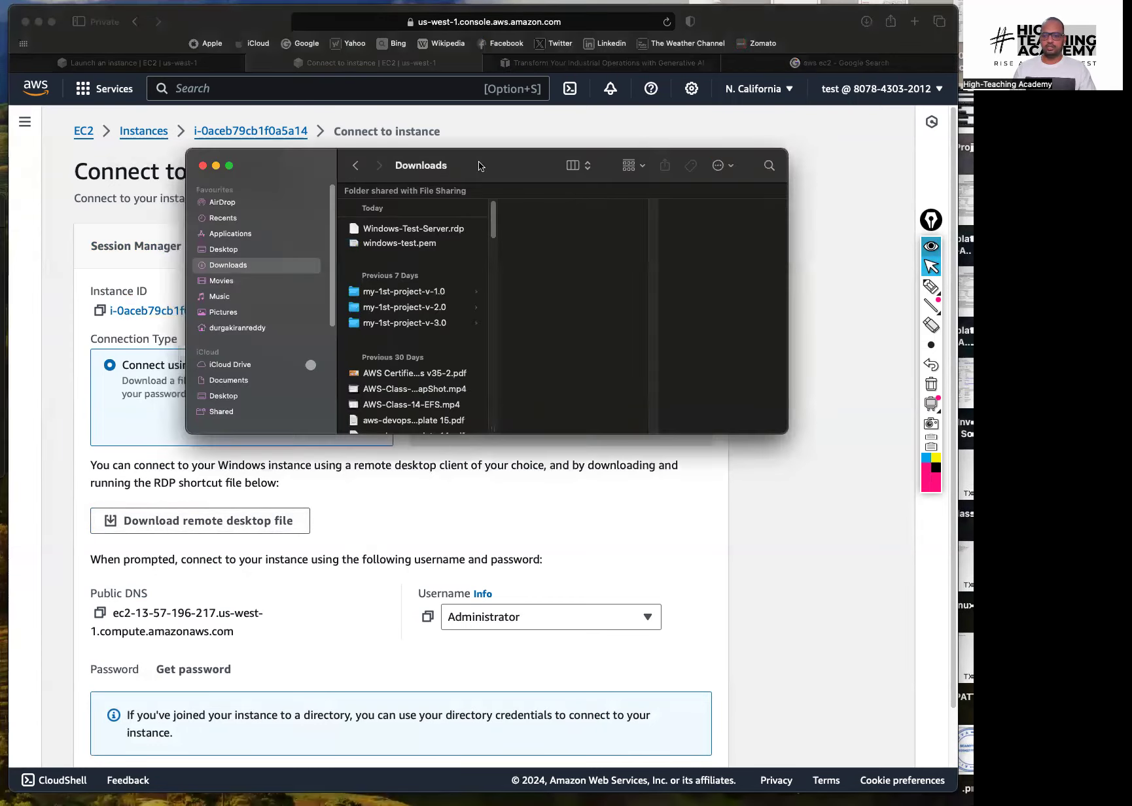
double_click(417, 229)
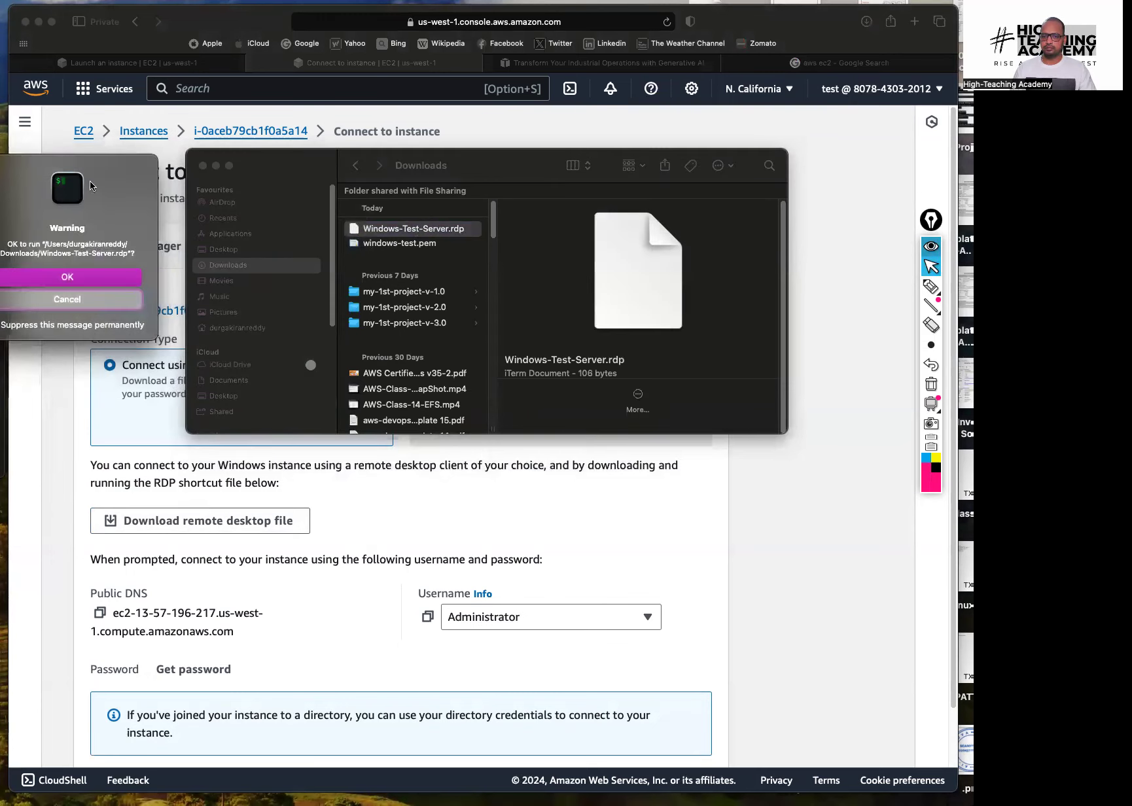
left_click_drag(90, 181, 199, 186)
left_click(206, 285)
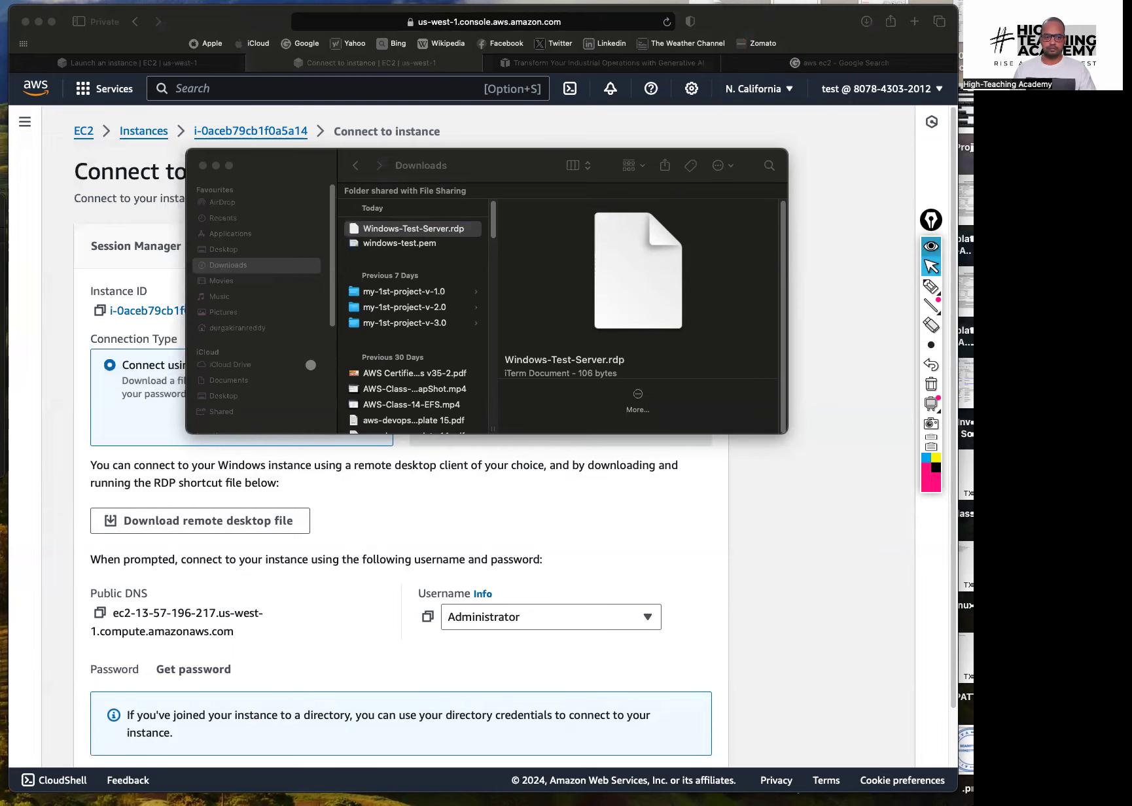
left_click(444, 234)
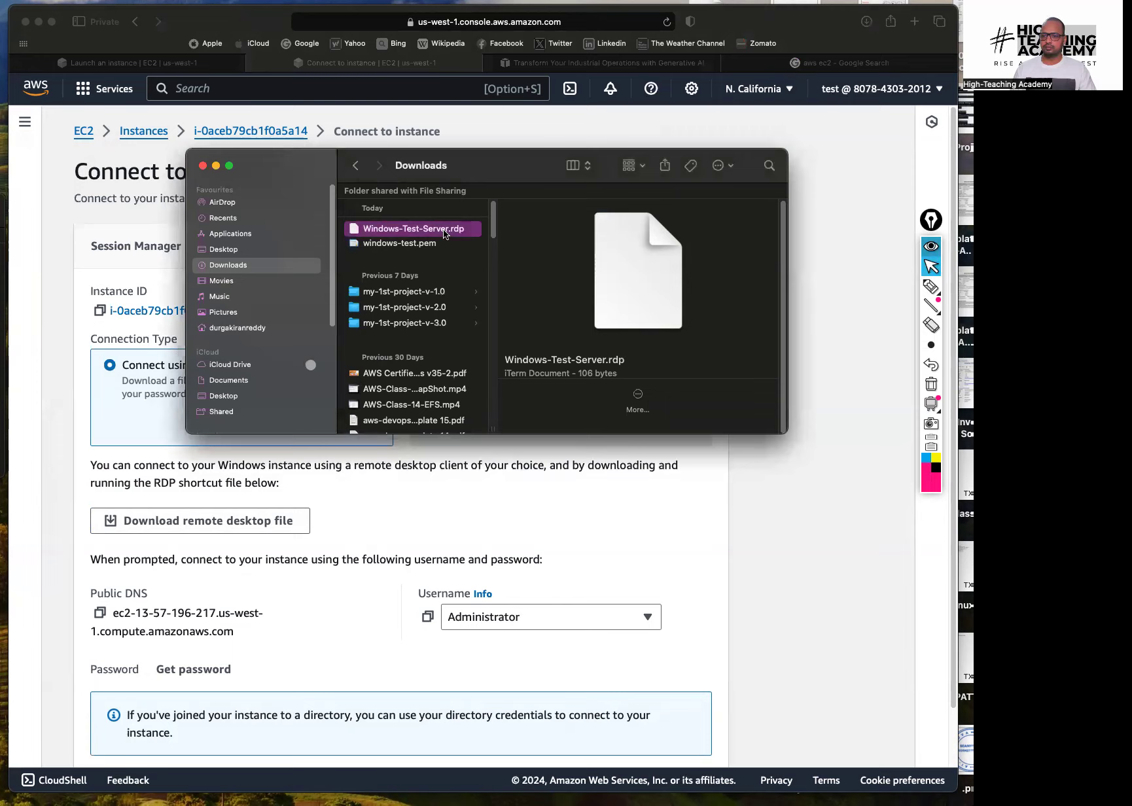
left_click(450, 234)
left_click(453, 233)
left_click(203, 166)
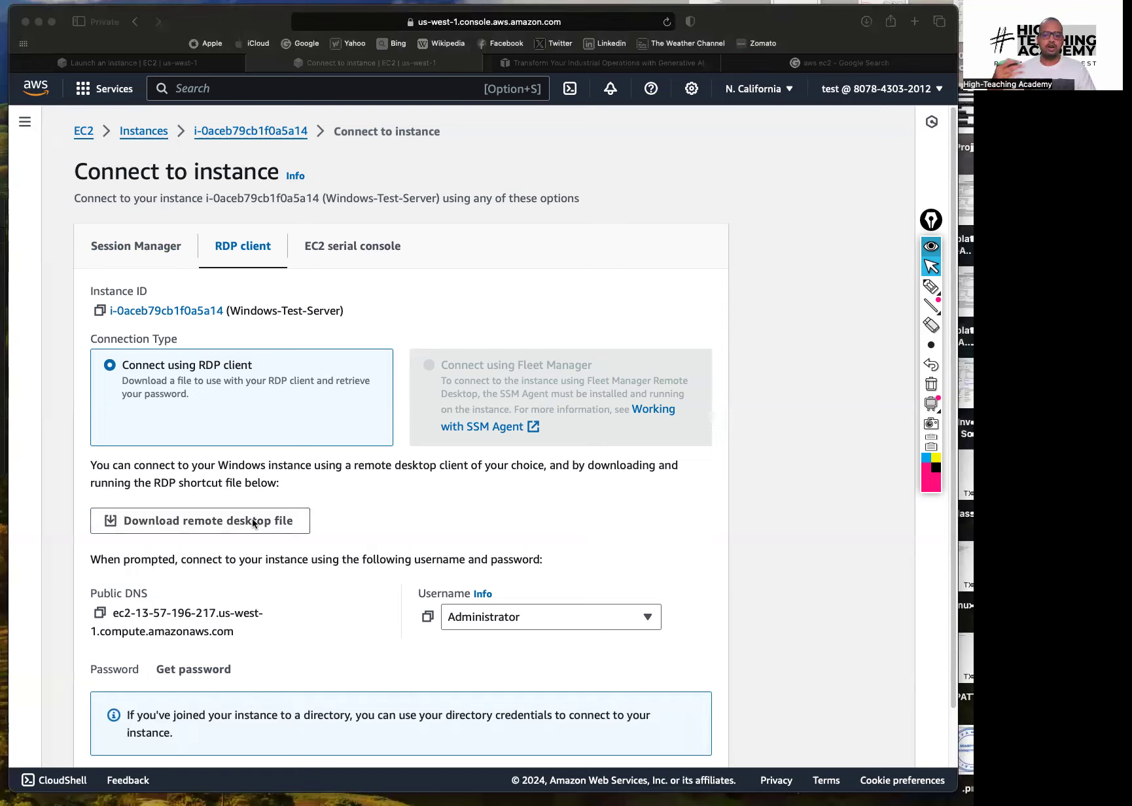
Annotate the RDP client option with a handwritten 'RDP' label and pointer
left_click(931, 287)
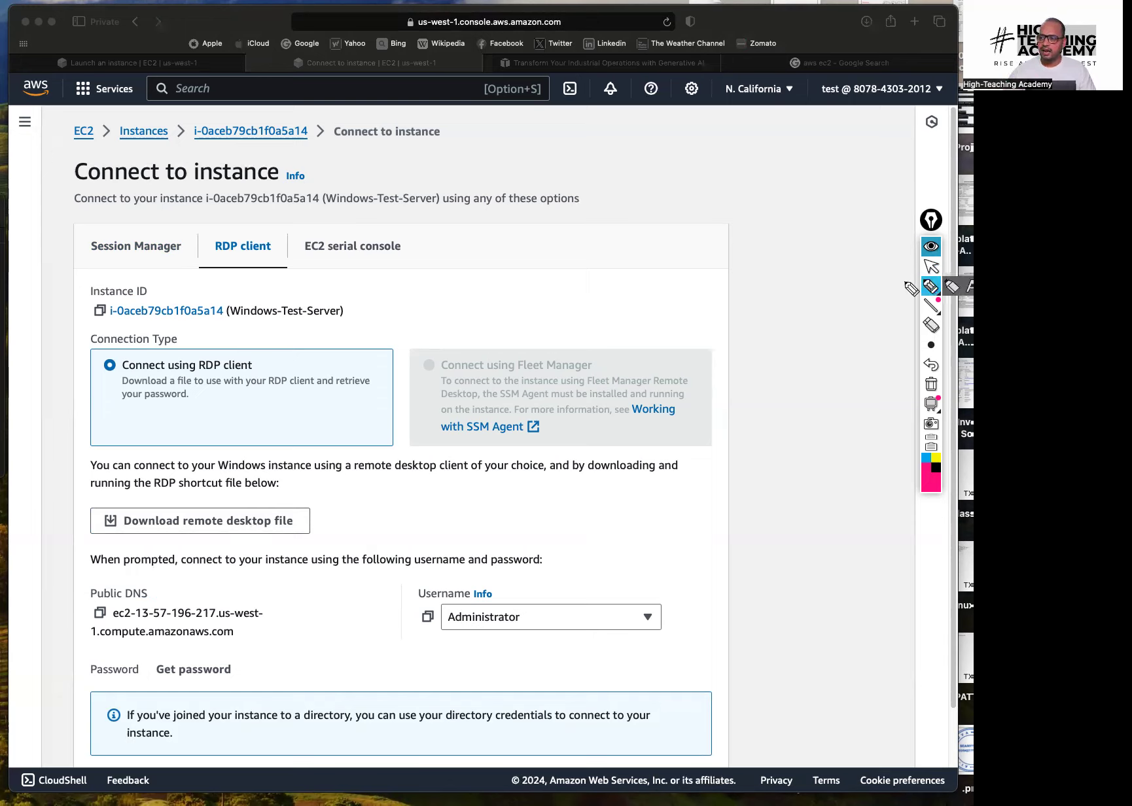
mouse_move(668, 292)
left_mouse_down()
mouse_move(809, 209)
mouse_move(805, 225)
left_mouse_up()
left_click_drag(669, 329, 836, 211)
left_click_drag(814, 310, 786, 280)
mouse_move(784, 298)
left_mouse_down()
mouse_move(789, 278)
mouse_move(822, 283)
left_mouse_up()
left_click(931, 266)
left_click(931, 386)
left_click(845, 401)
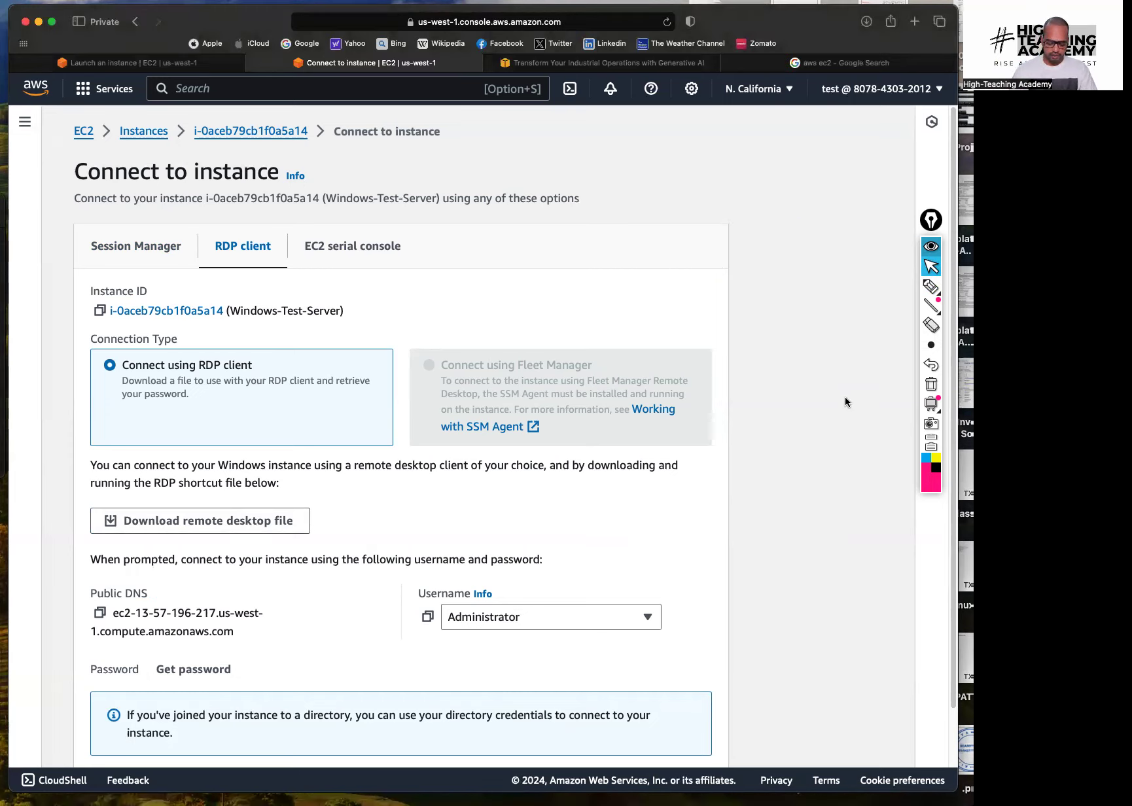
Search Spotlight for rdp and open windows.rdp, confirming the warning
key("super+space")
type("rdp")
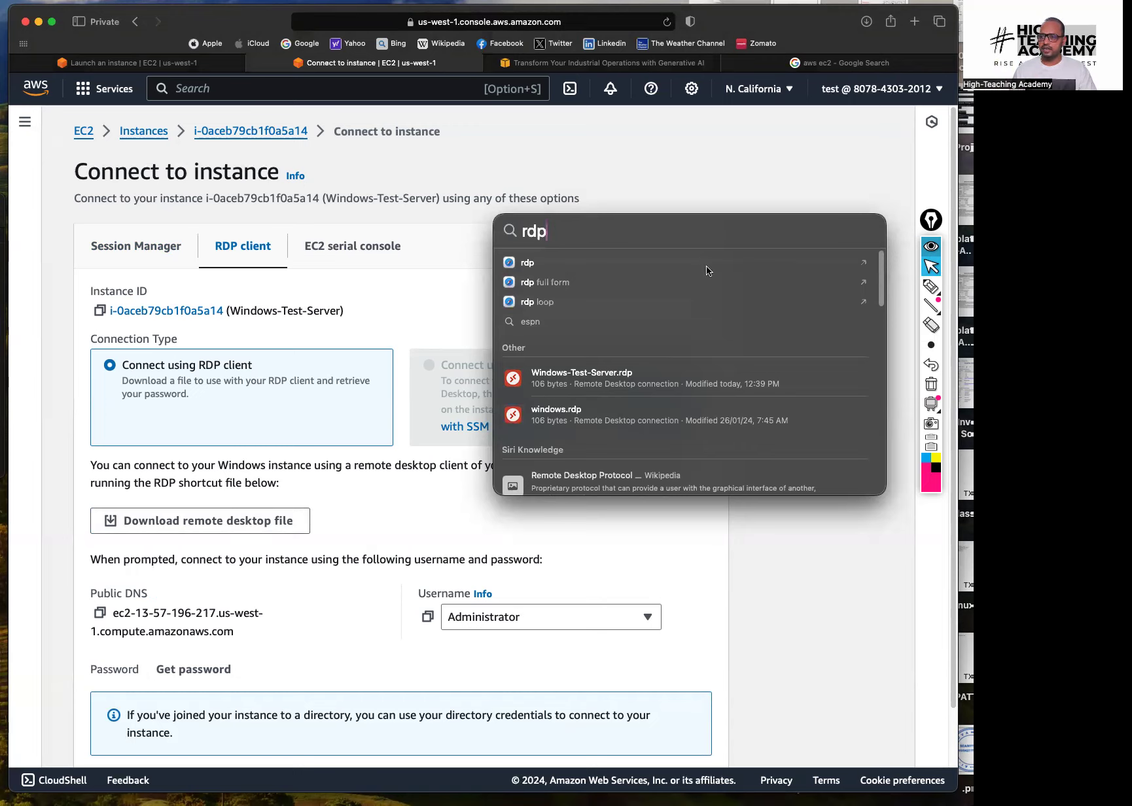
left_click(555, 406)
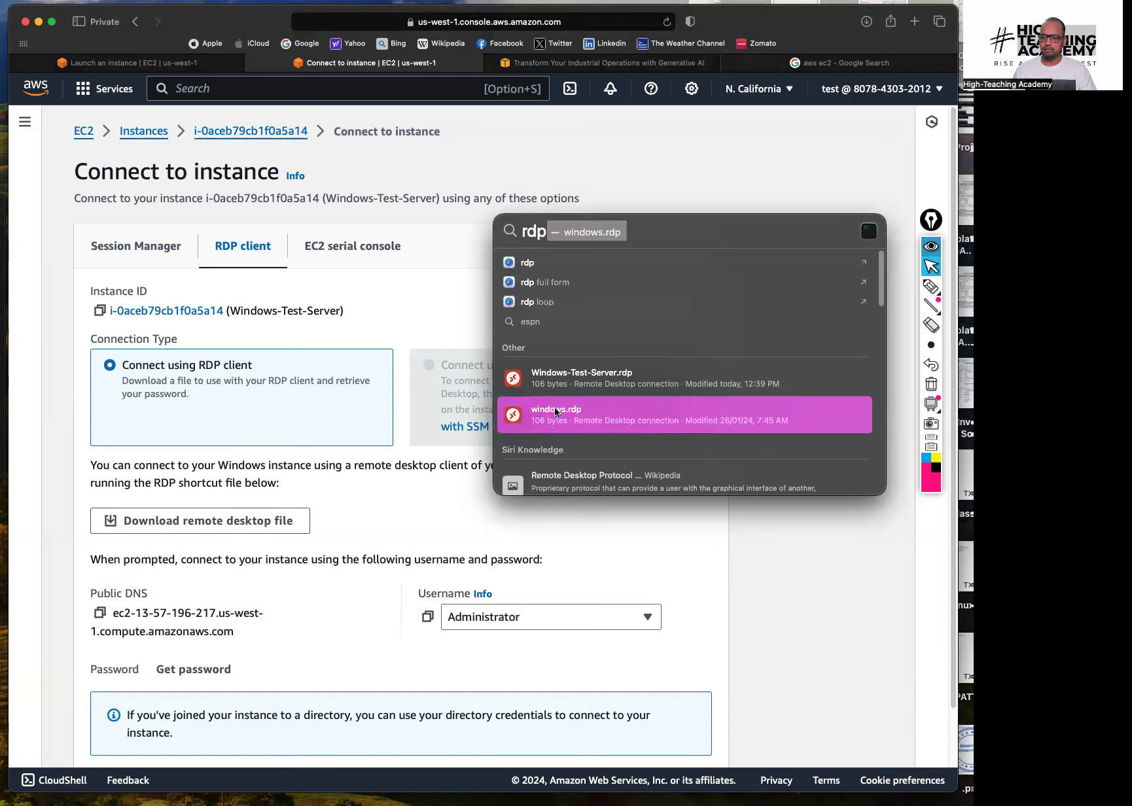
key("Return")
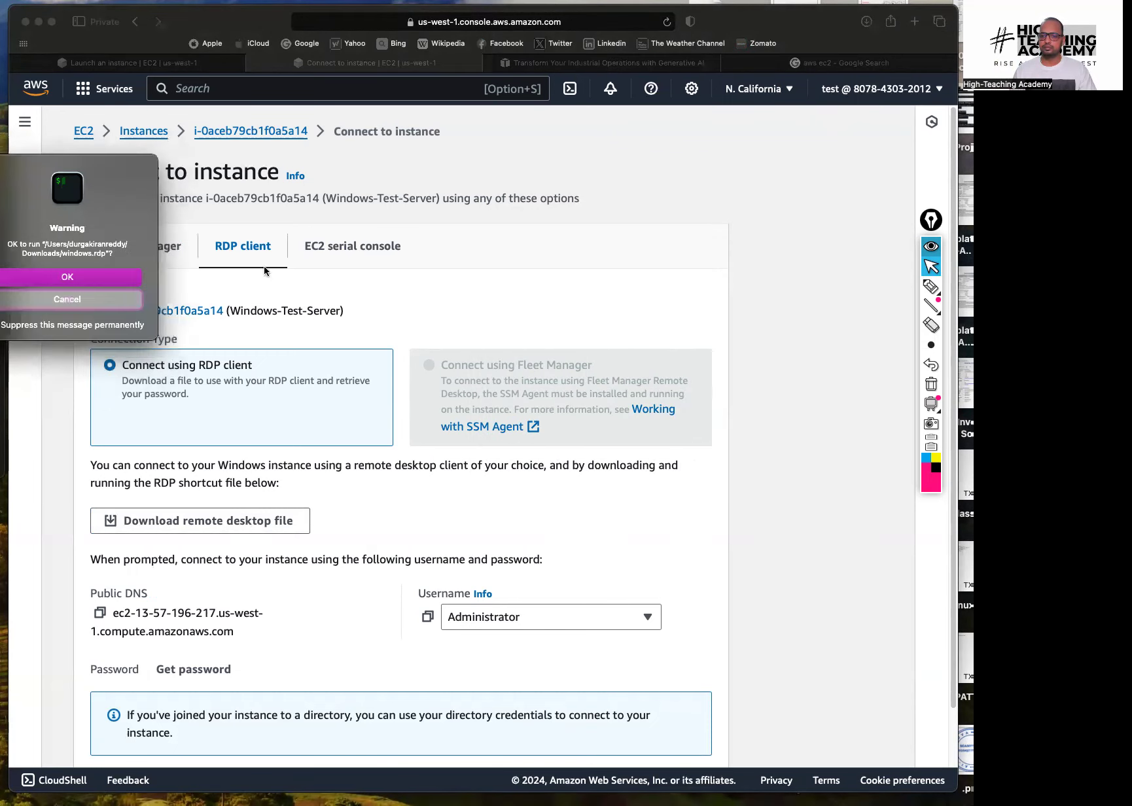
left_click(91, 276)
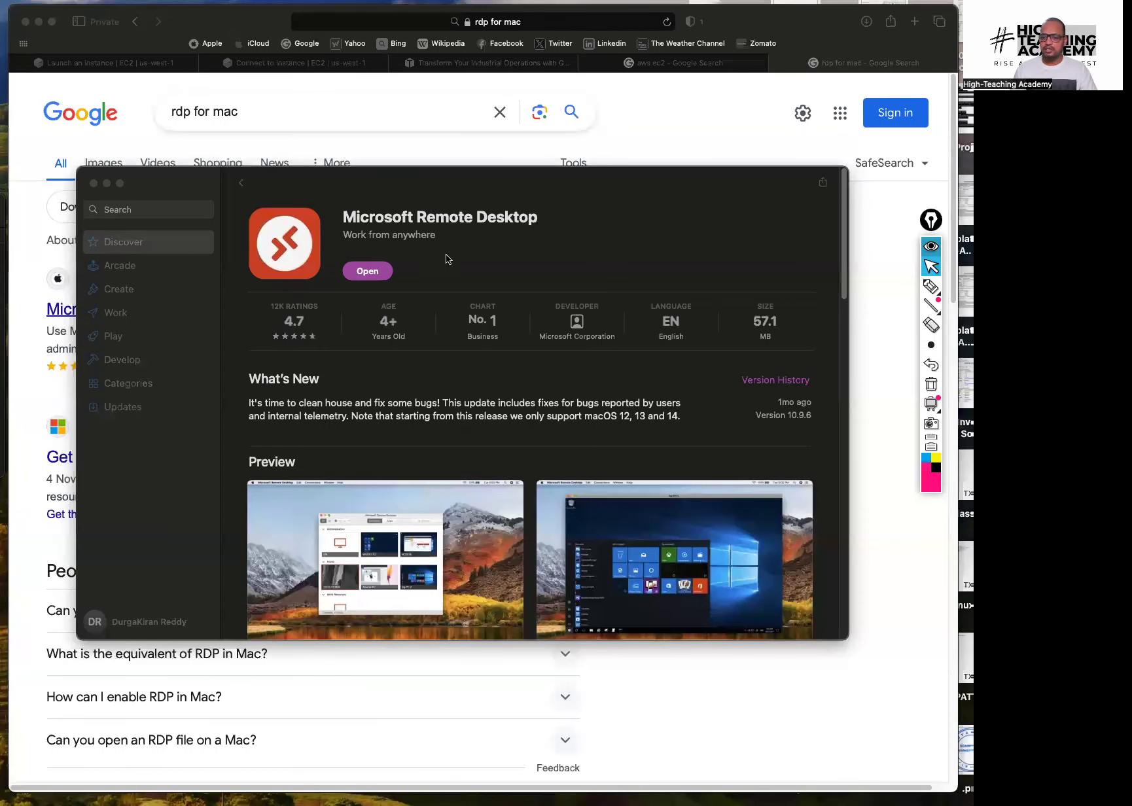
Try opening Microsoft Remote Desktop from its App Store page
left_click(347, 221)
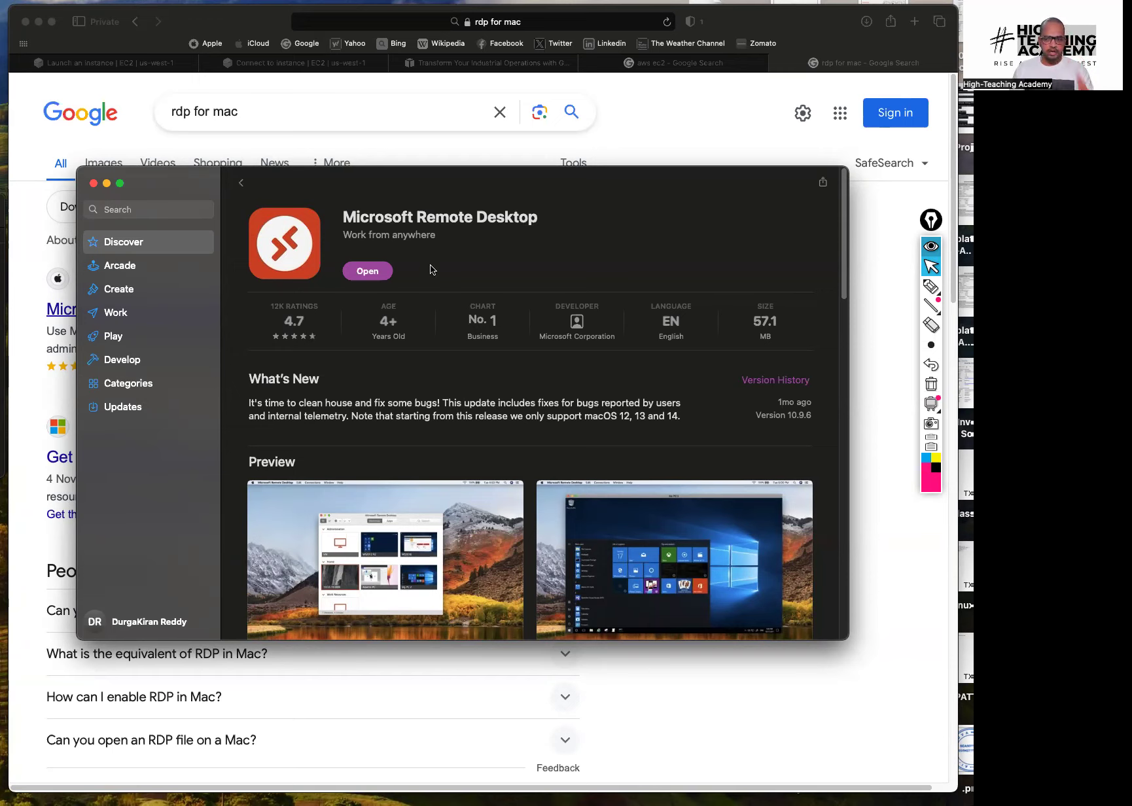
left_click(375, 272)
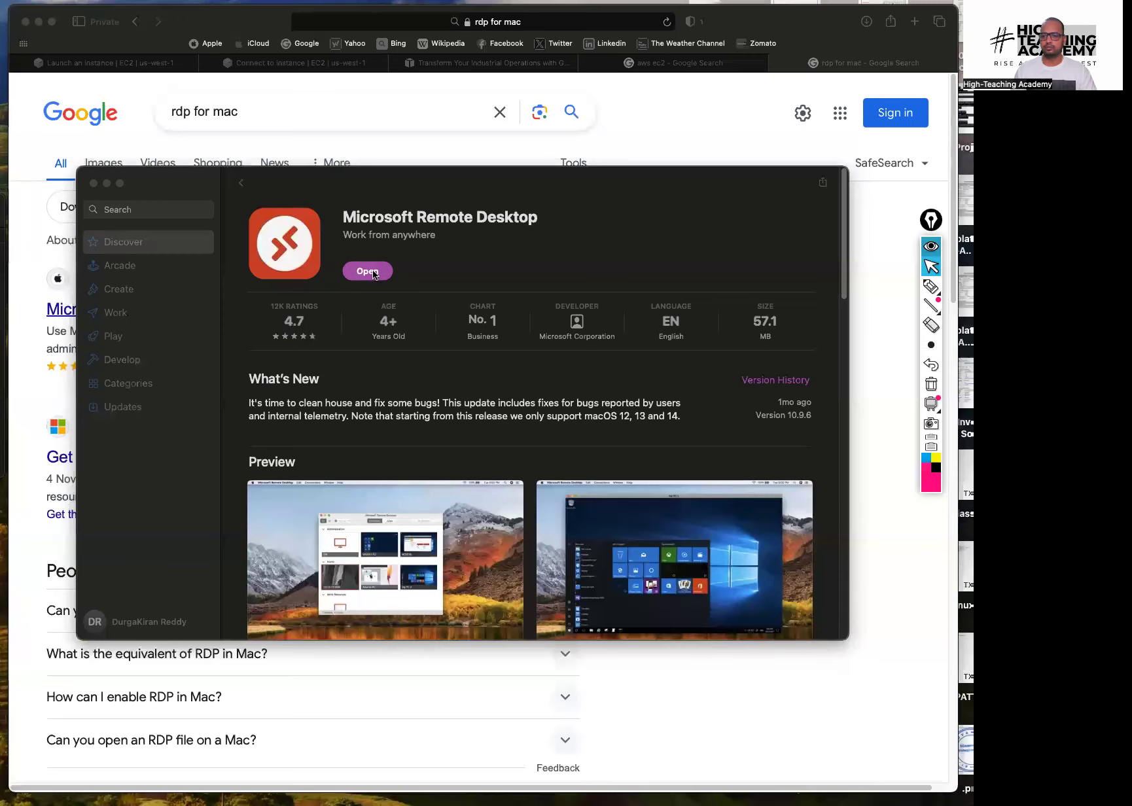
left_click_drag(472, 196, 503, 164)
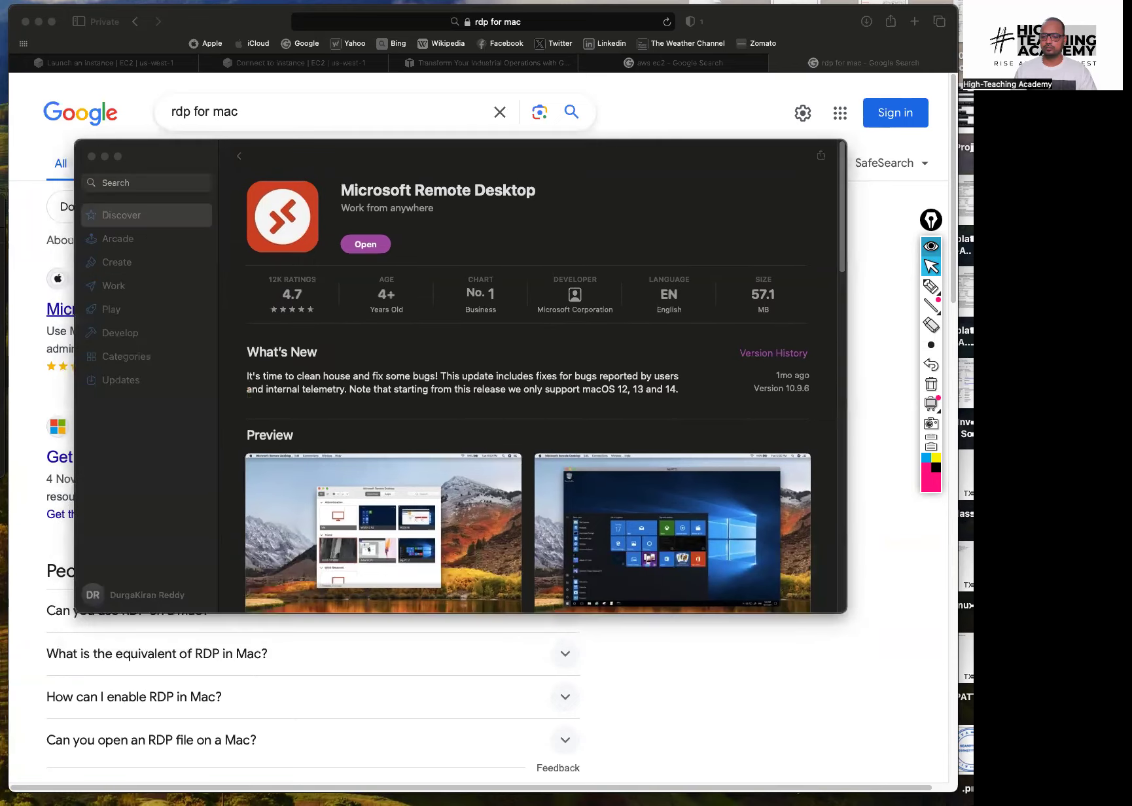
left_click(373, 246)
left_click(170, 240)
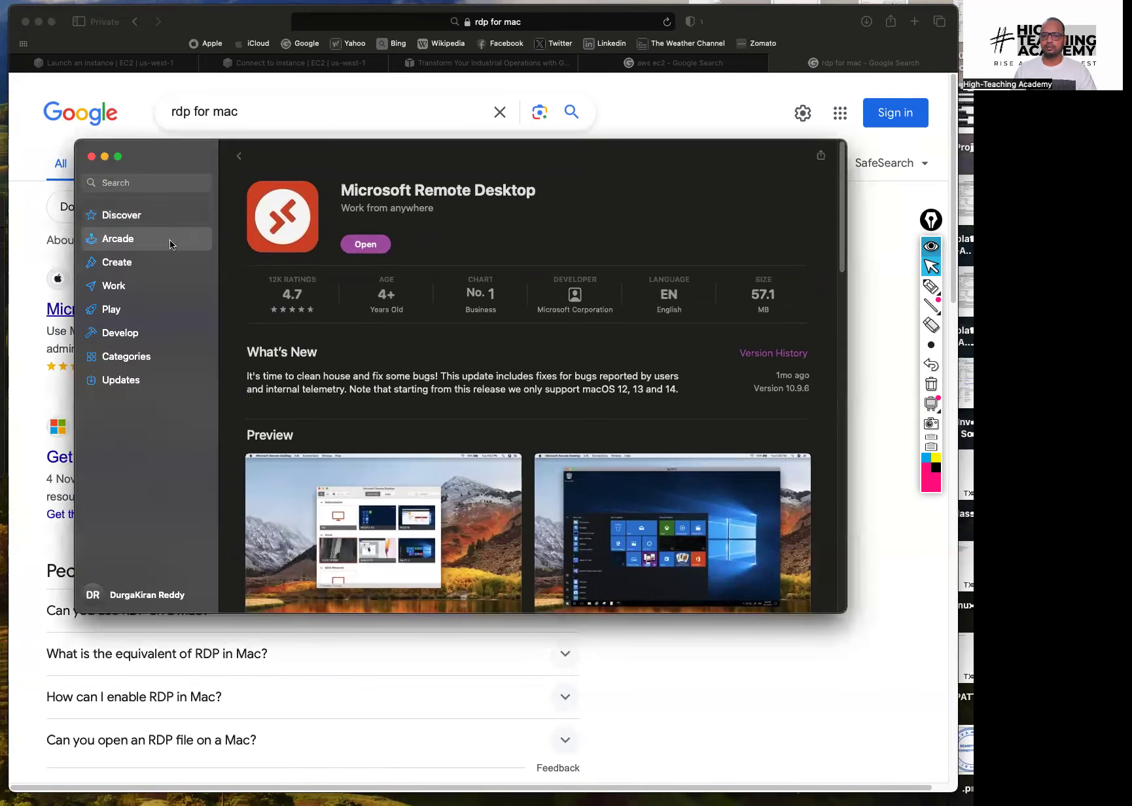
left_click(176, 218)
left_click(365, 246)
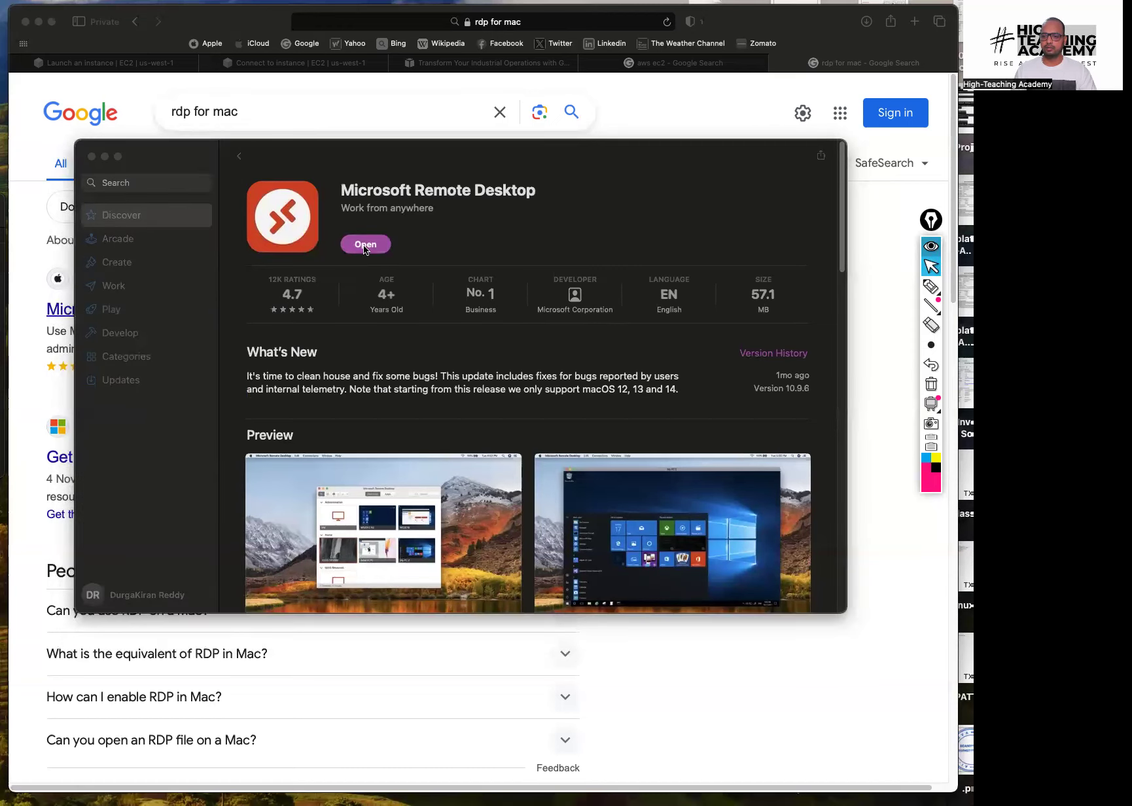
Reopen the Microsoft Remote Desktop store page and launch the installed app
left_click(91, 157)
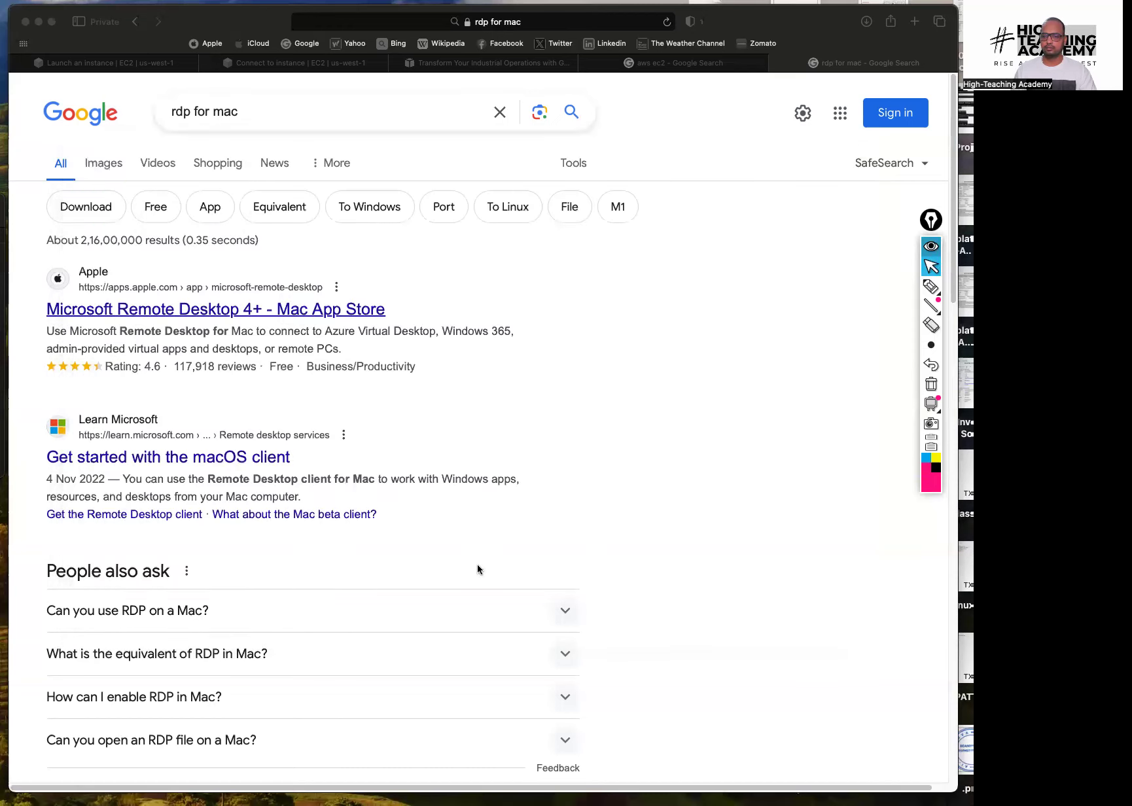
left_click(275, 315)
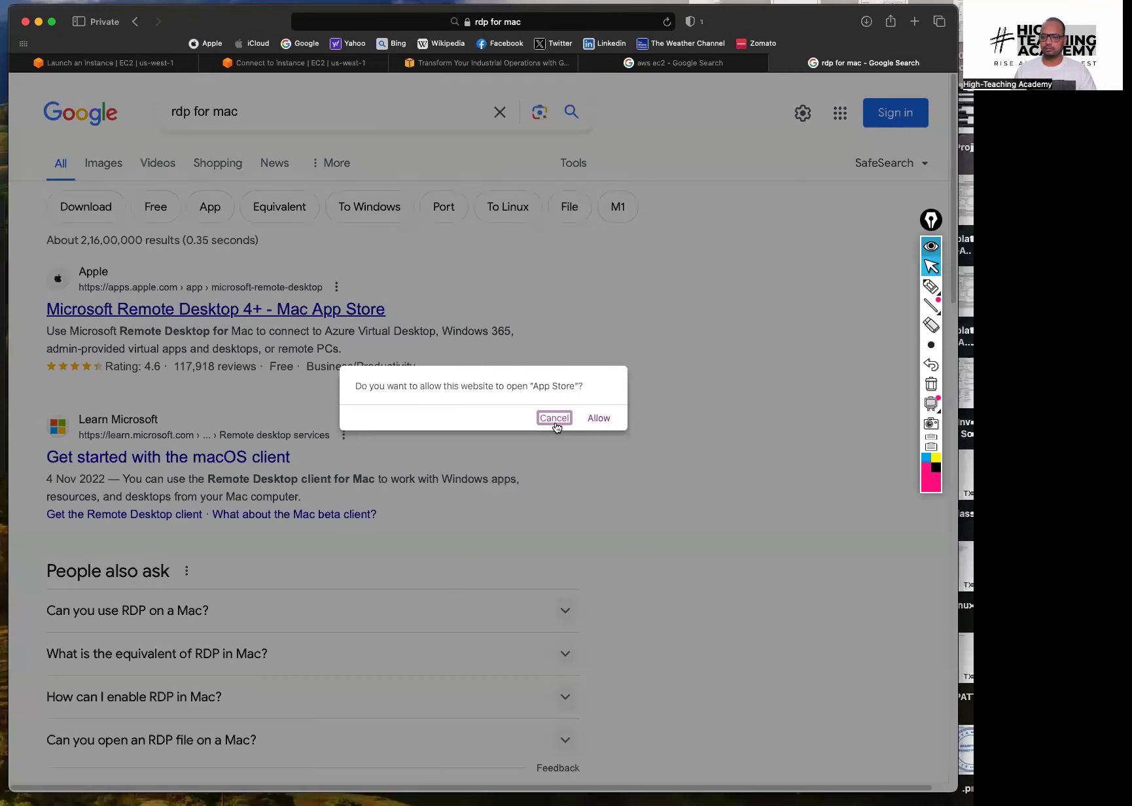
left_click(554, 419)
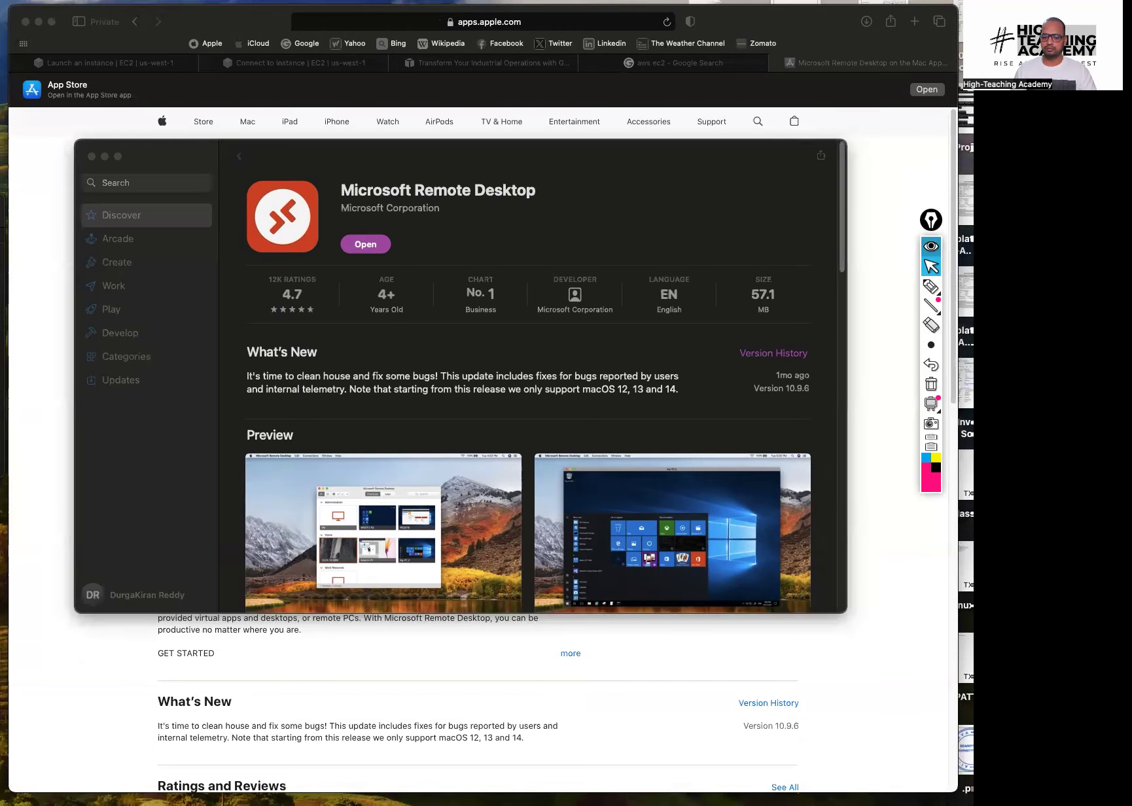
left_click(365, 245)
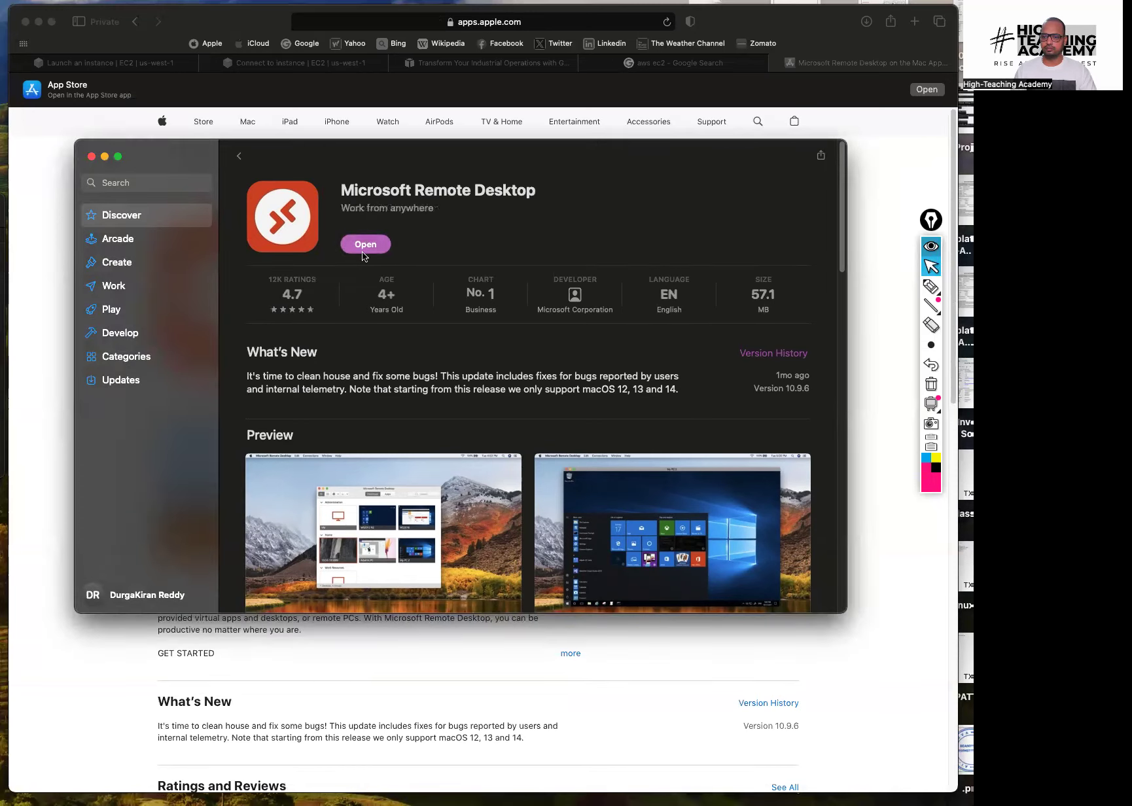
left_click(364, 248)
left_click(364, 248)
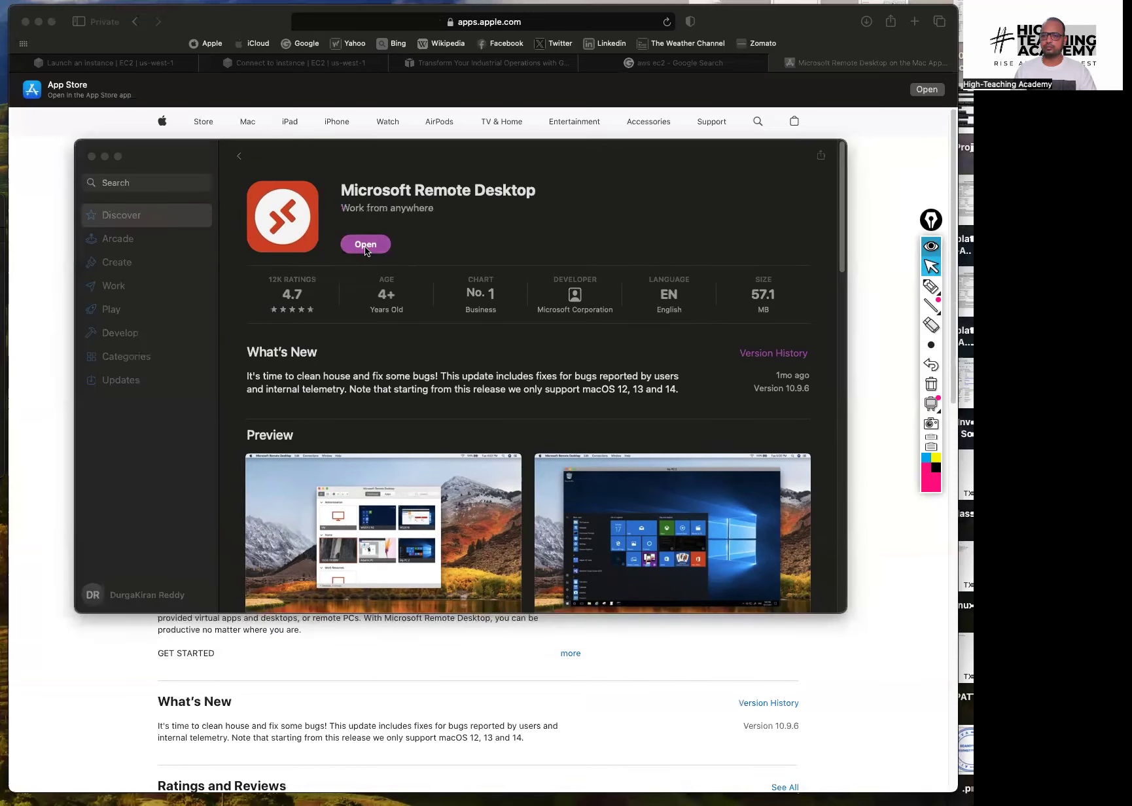
left_click(355, 246)
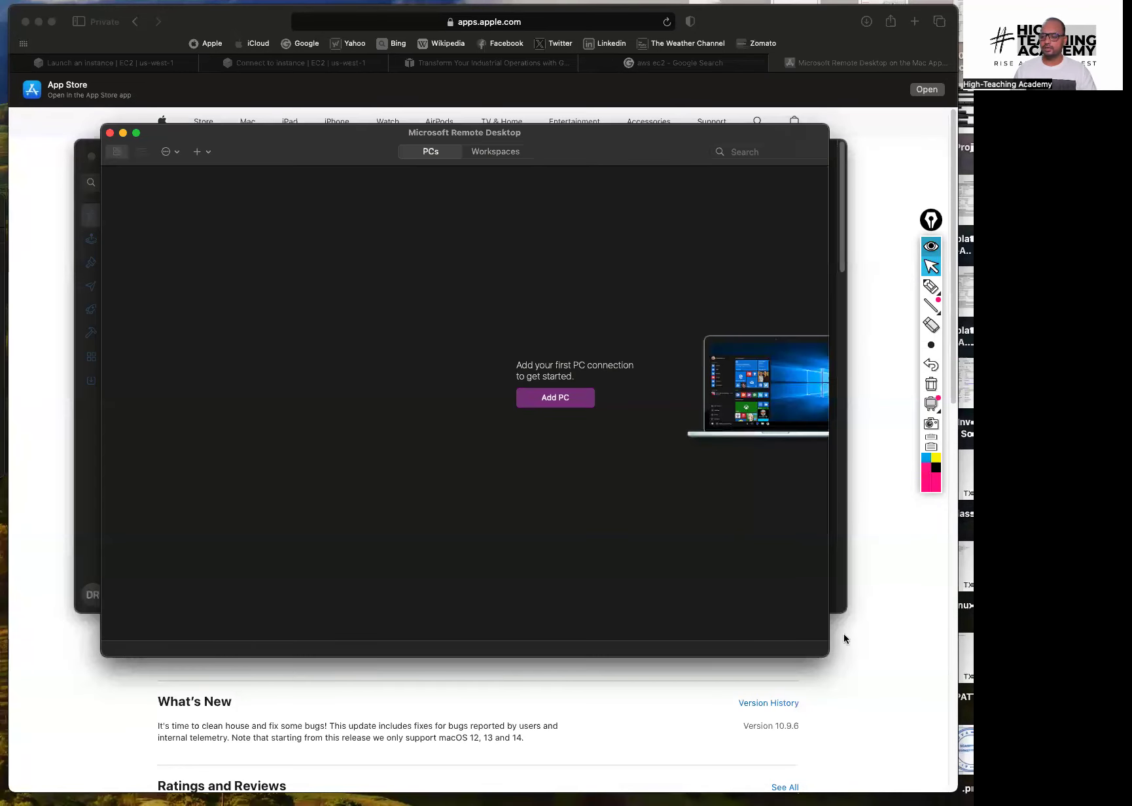
Arrange Remote Desktop, start Add PC, and copy the instance's public IPv4 address from EC2
mouse_move(582, 152)
left_mouse_down()
mouse_move(624, 297)
mouse_move(552, 168)
mouse_move(566, 135)
left_mouse_up()
left_click_drag(805, 665, 762, 656)
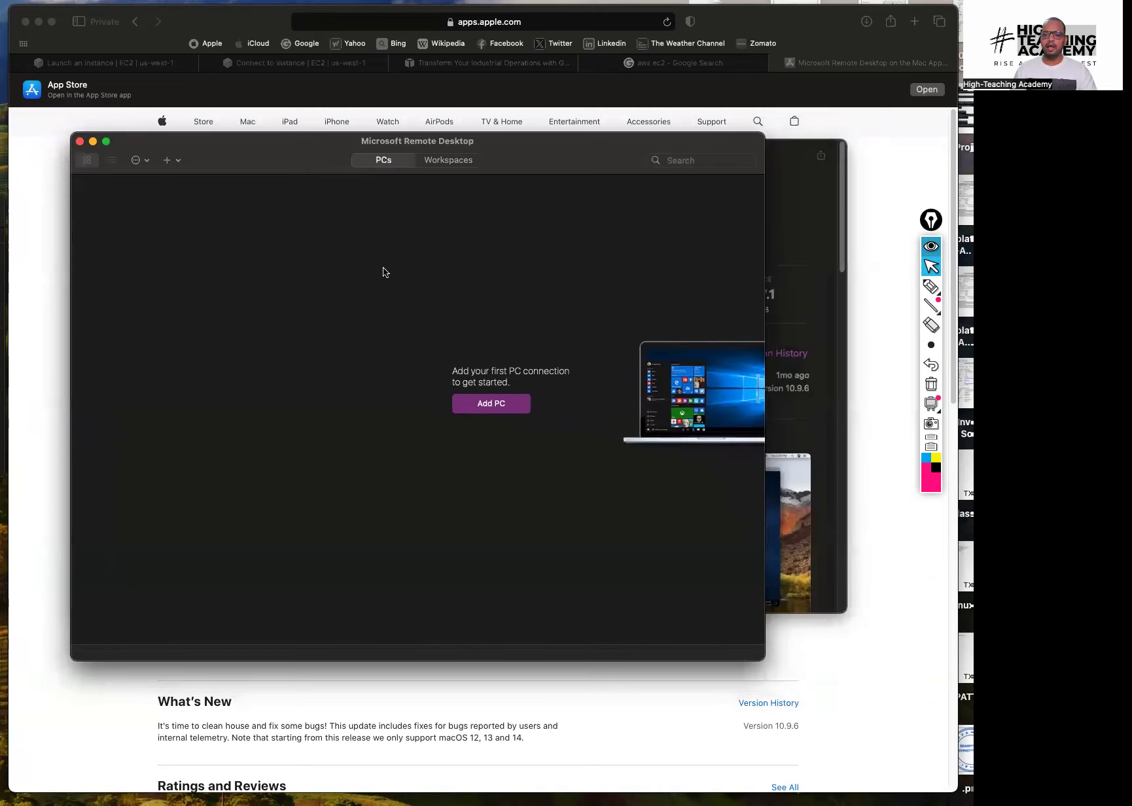
left_click(489, 403)
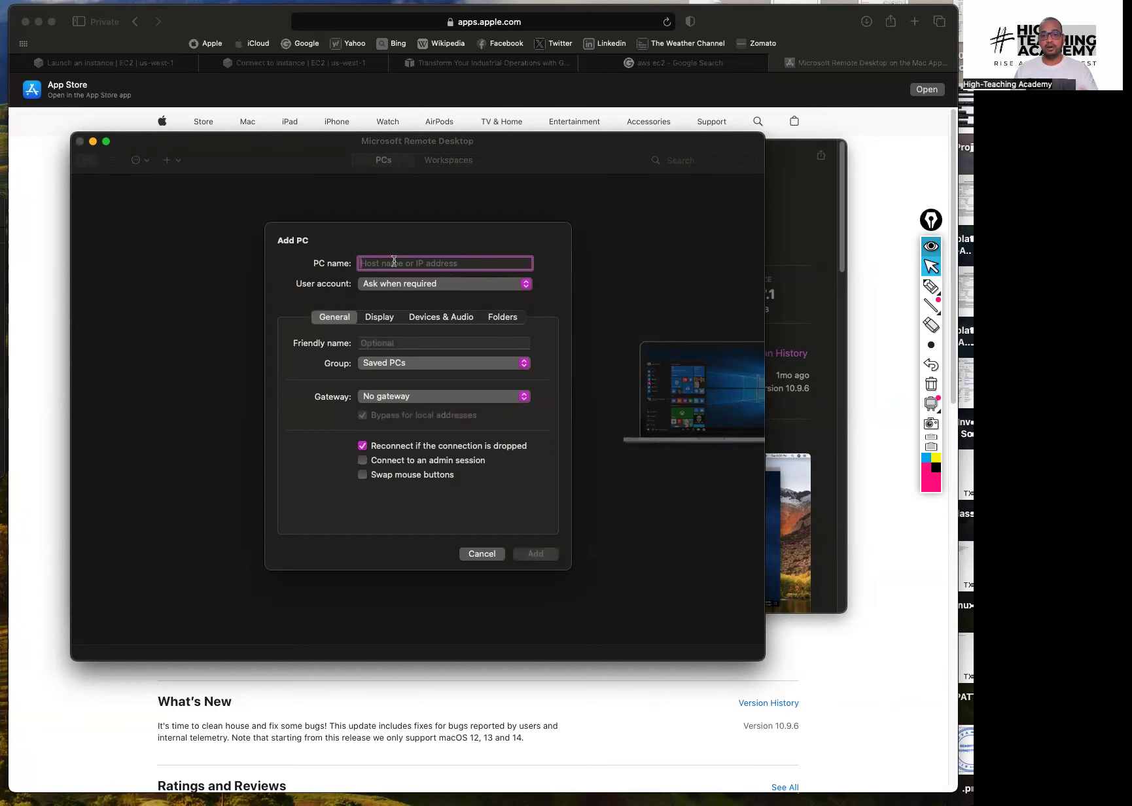
left_click(137, 43)
left_click(130, 65)
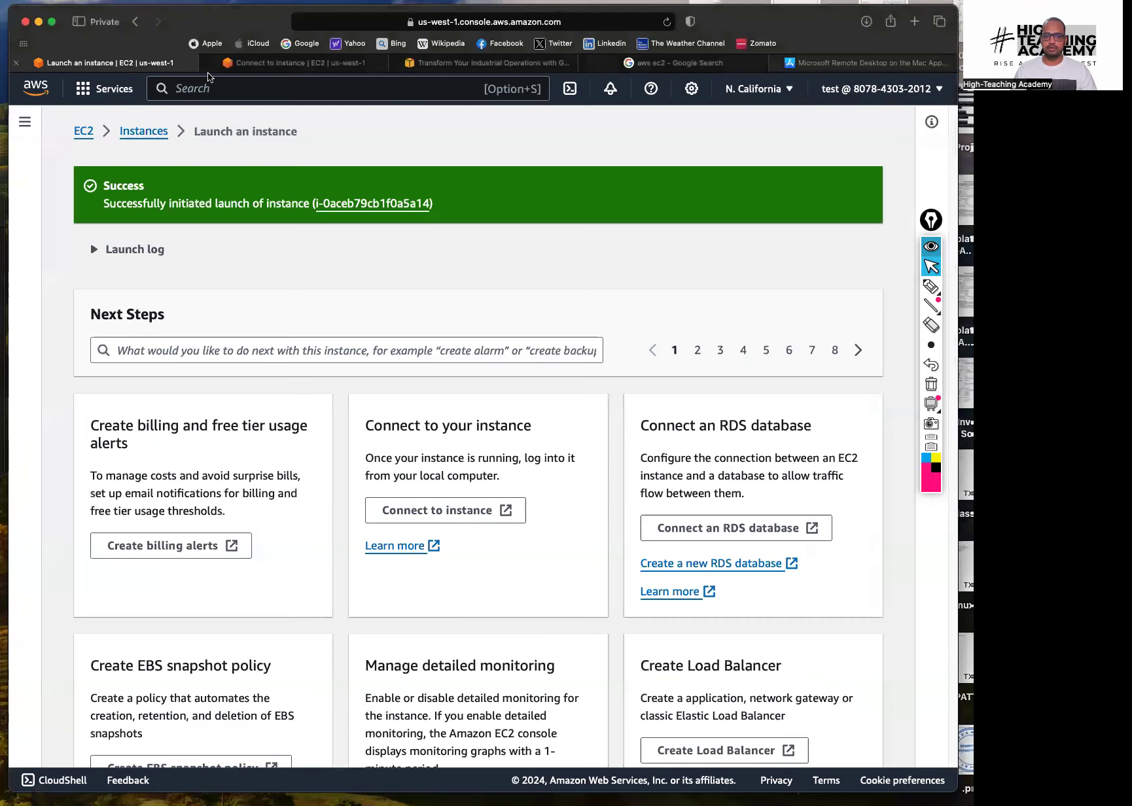
left_click(294, 65)
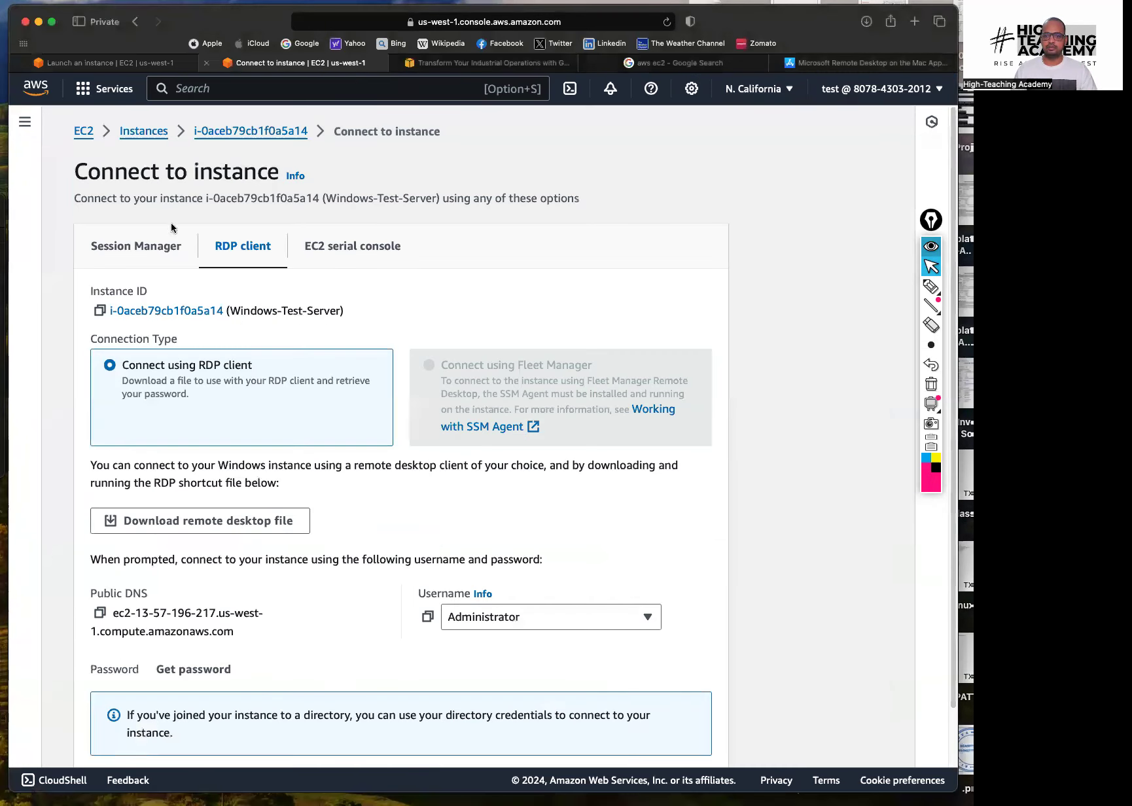
left_click(146, 132)
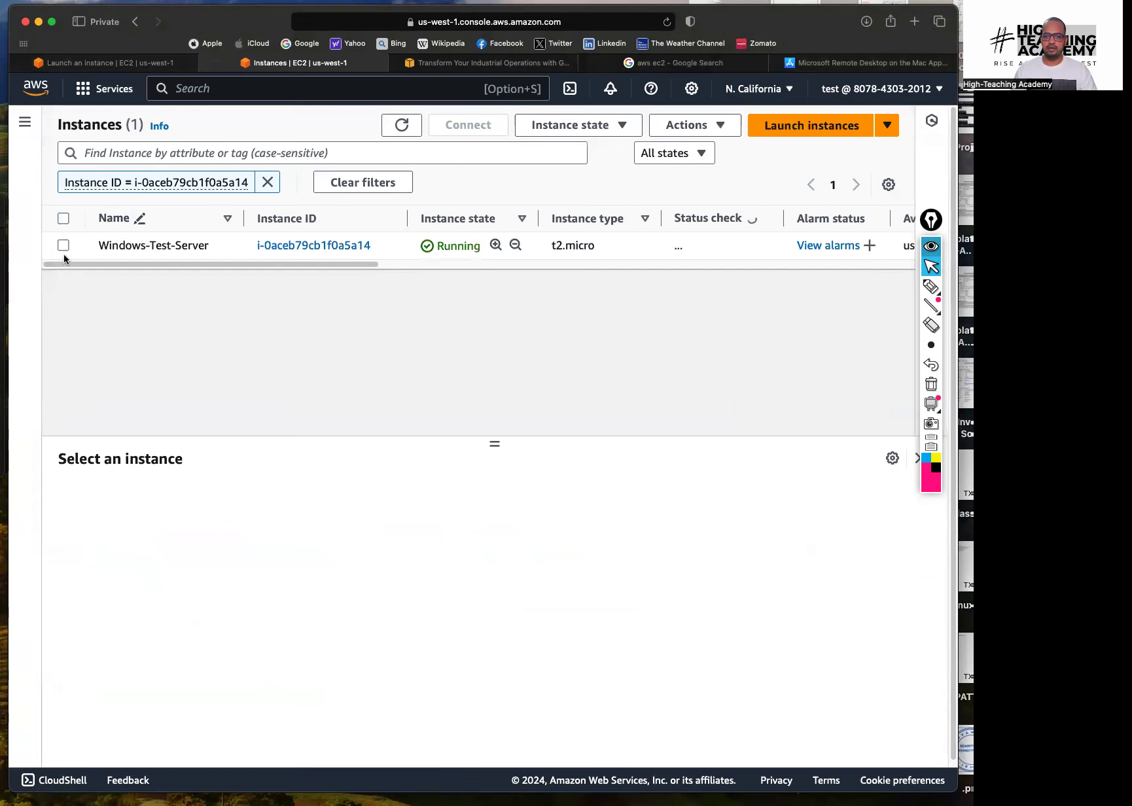
left_click(63, 246)
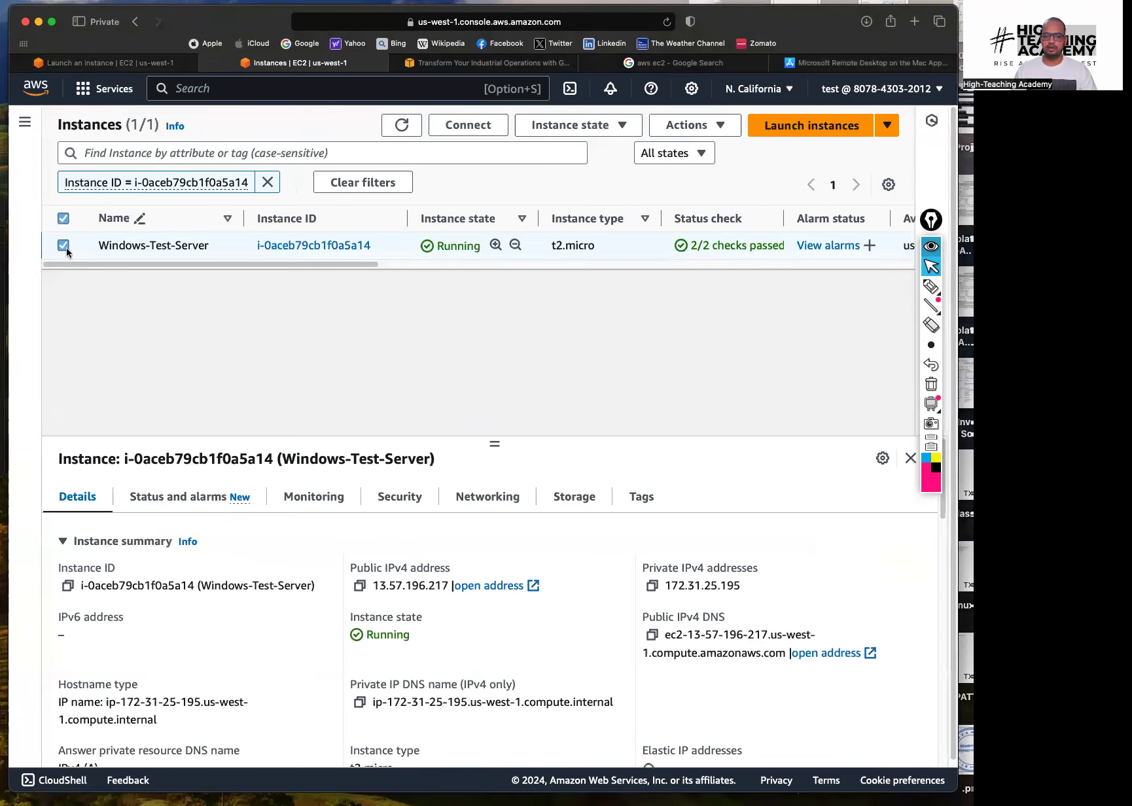
left_click(359, 589)
Add a PC named 13.57.196.217 and start connecting to it
key("super+Tab")
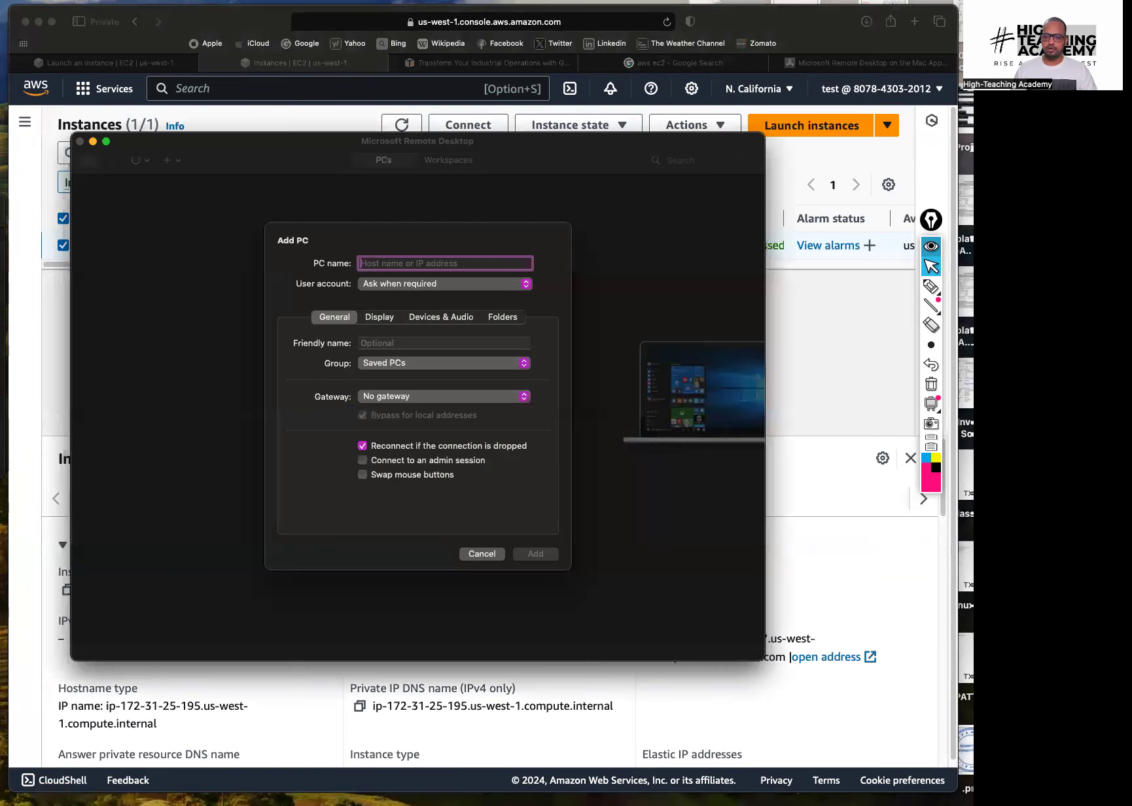
key("super+v")
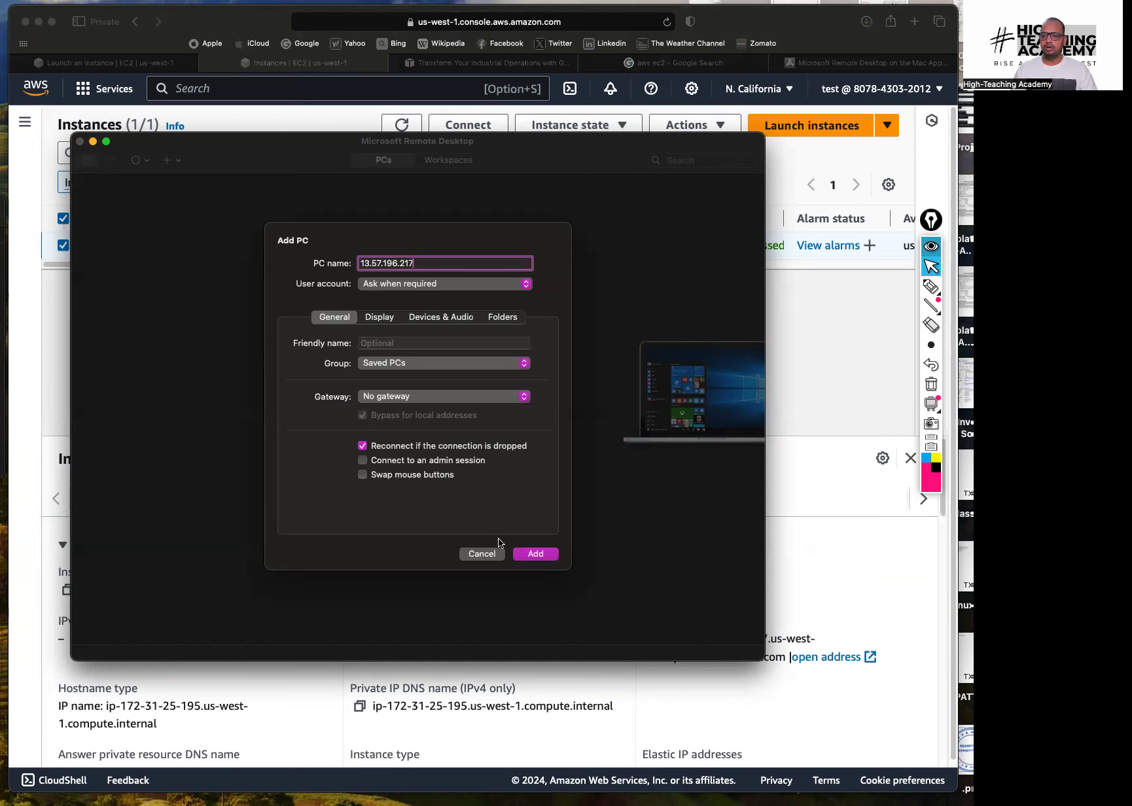
left_click(532, 554)
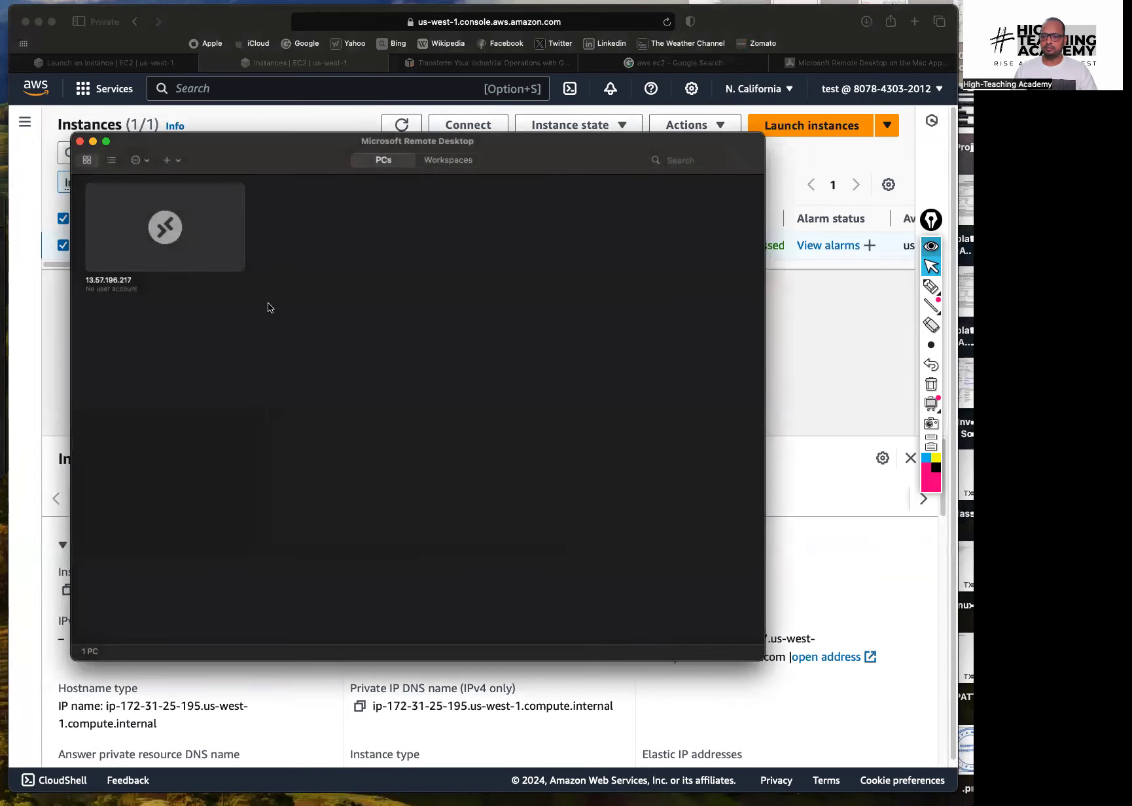
double_click(165, 229)
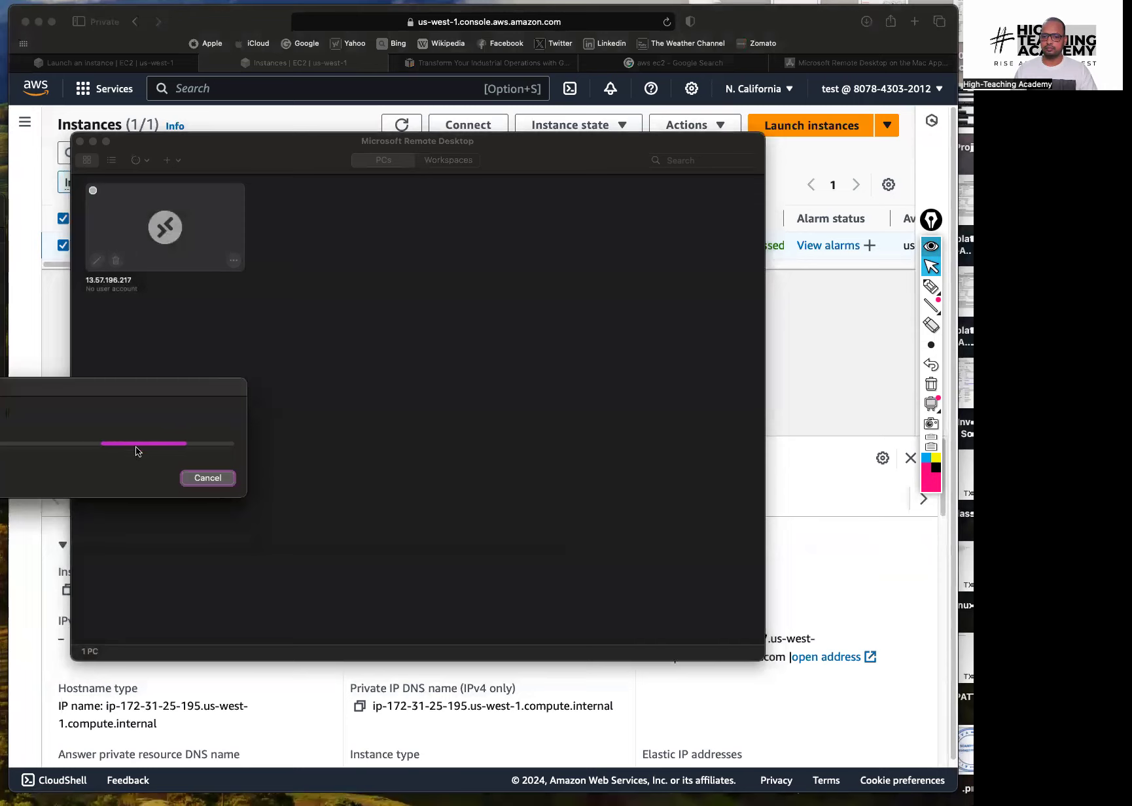
left_click_drag(135, 387, 469, 285)
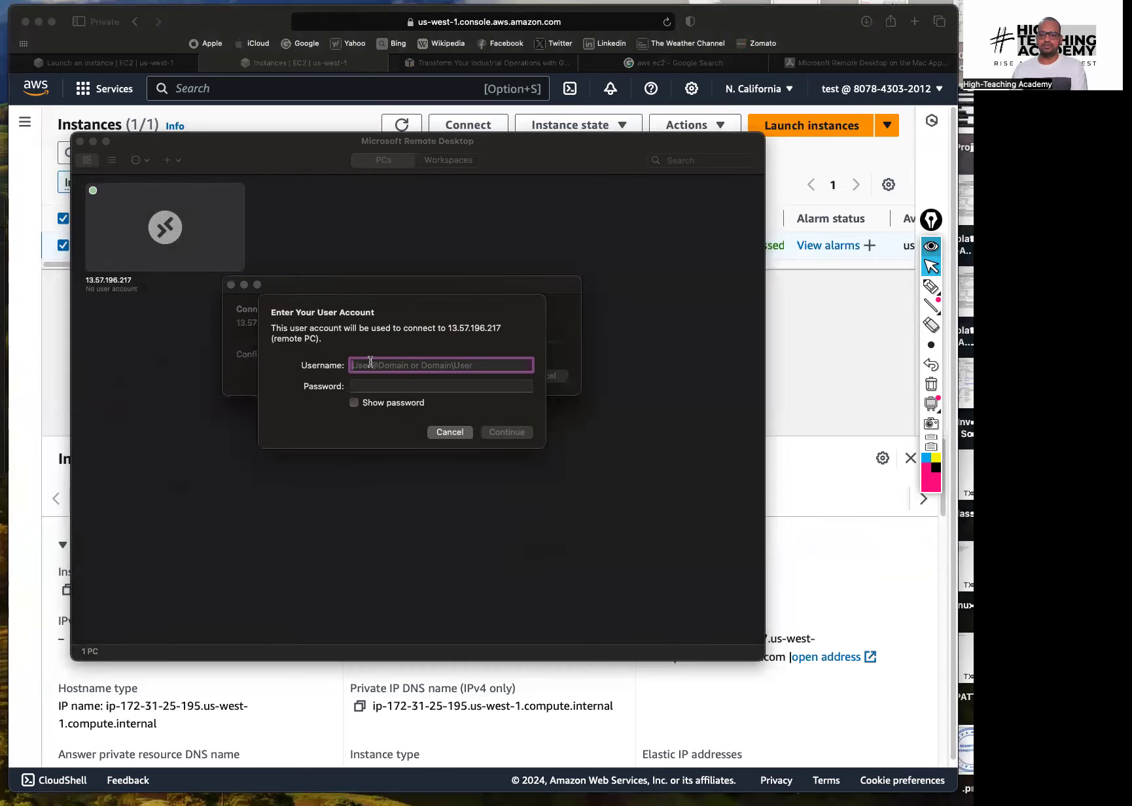
Return to the console and show the instance's RDP client connection details
left_click(857, 330)
left_click(466, 126)
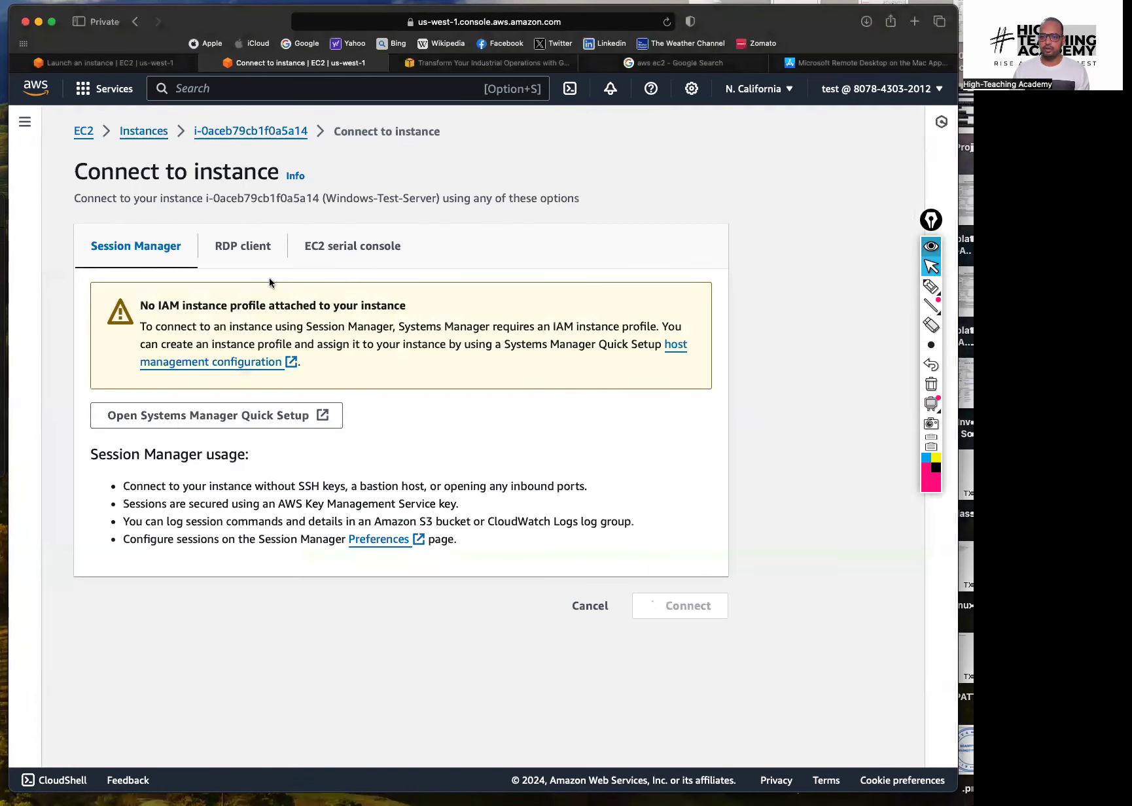
left_click(237, 254)
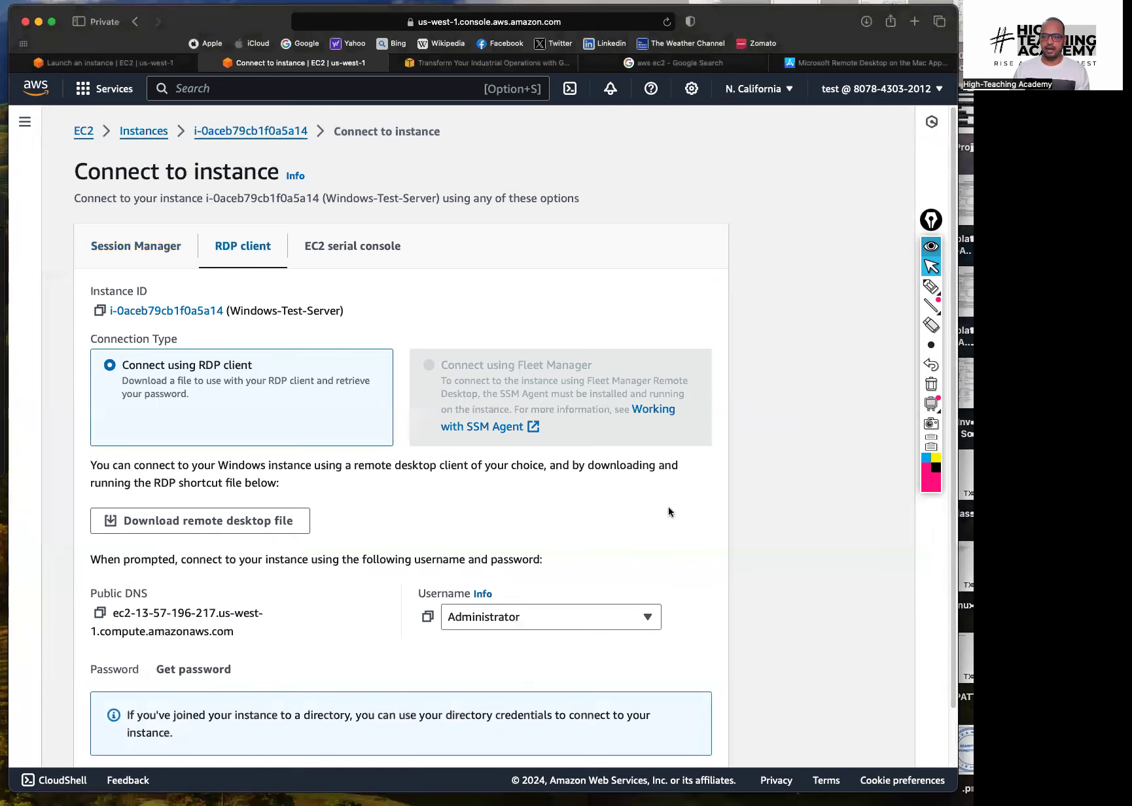
Copy the Administrator username from AWS into the Remote Desktop account dialog
scroll(590, 527, "down", 2)
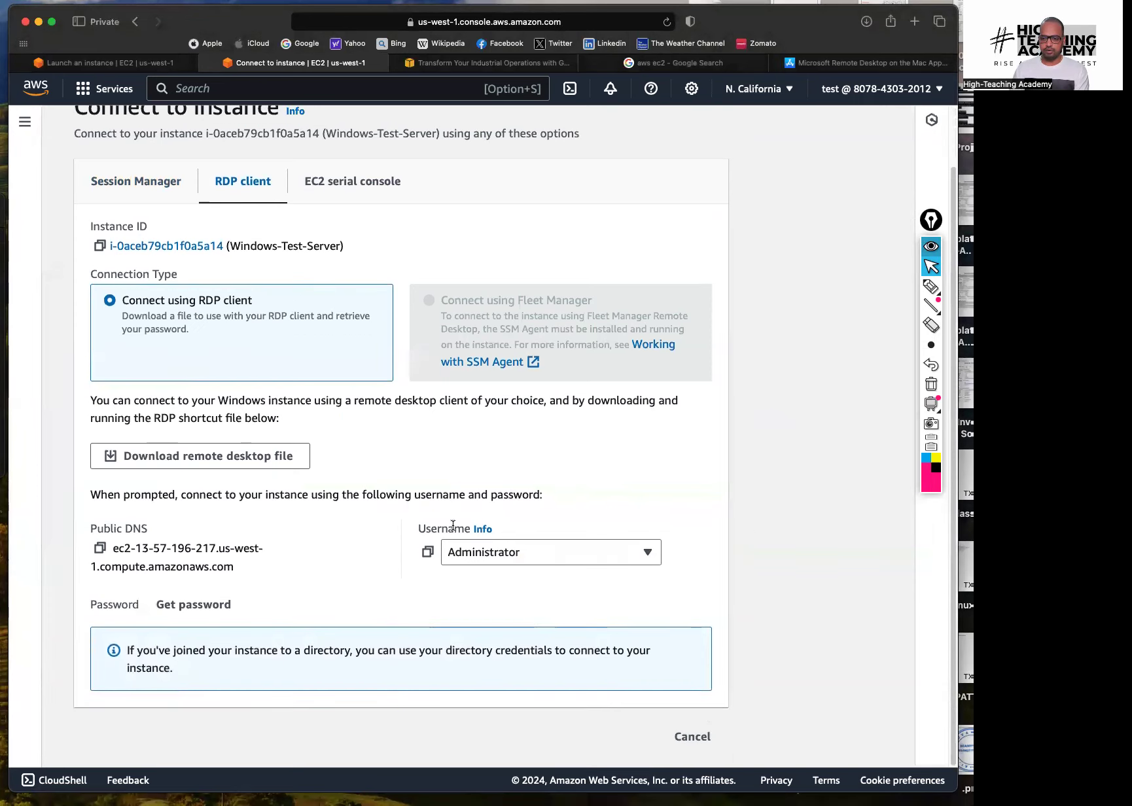
left_click(429, 555)
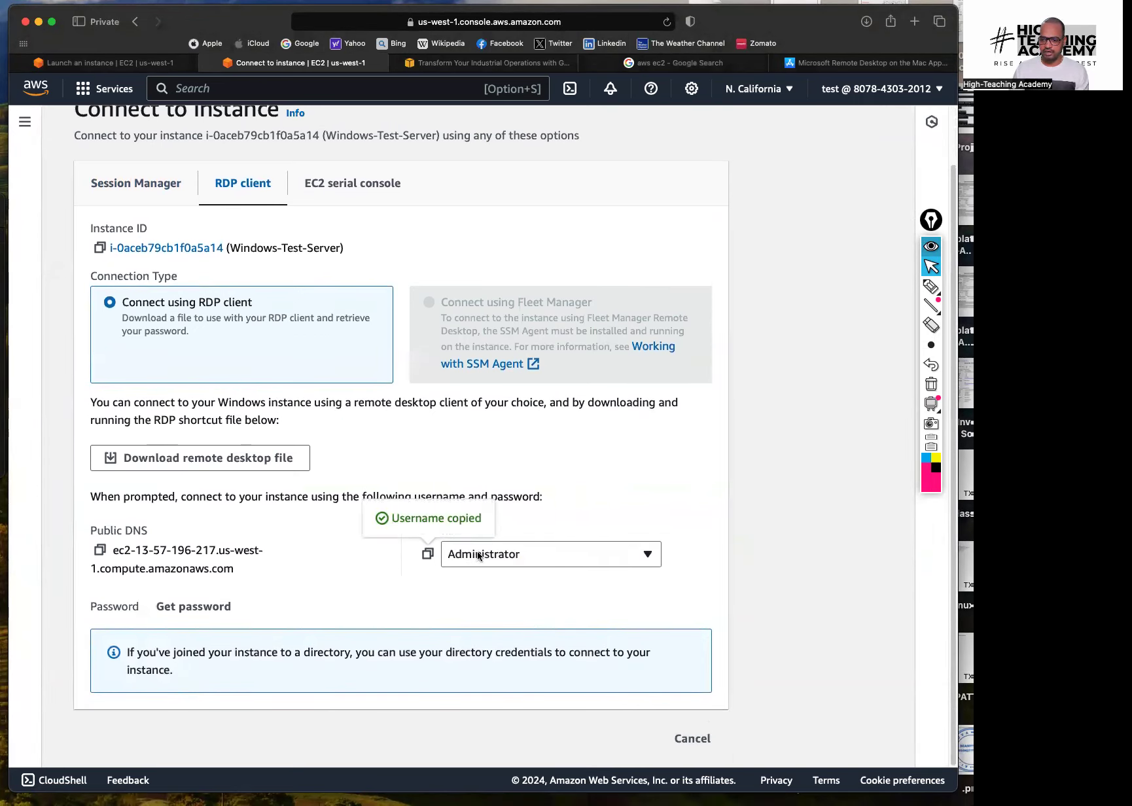
key("super+Tab")
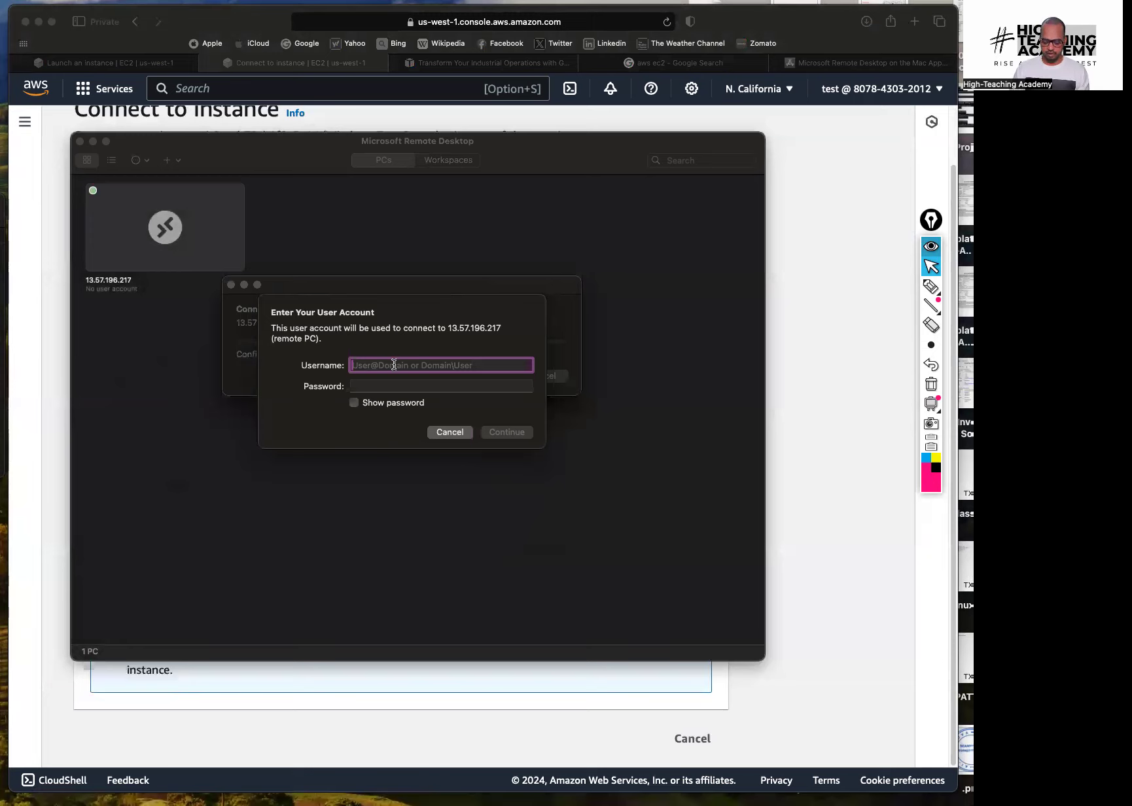
key("super+v")
left_click(392, 385)
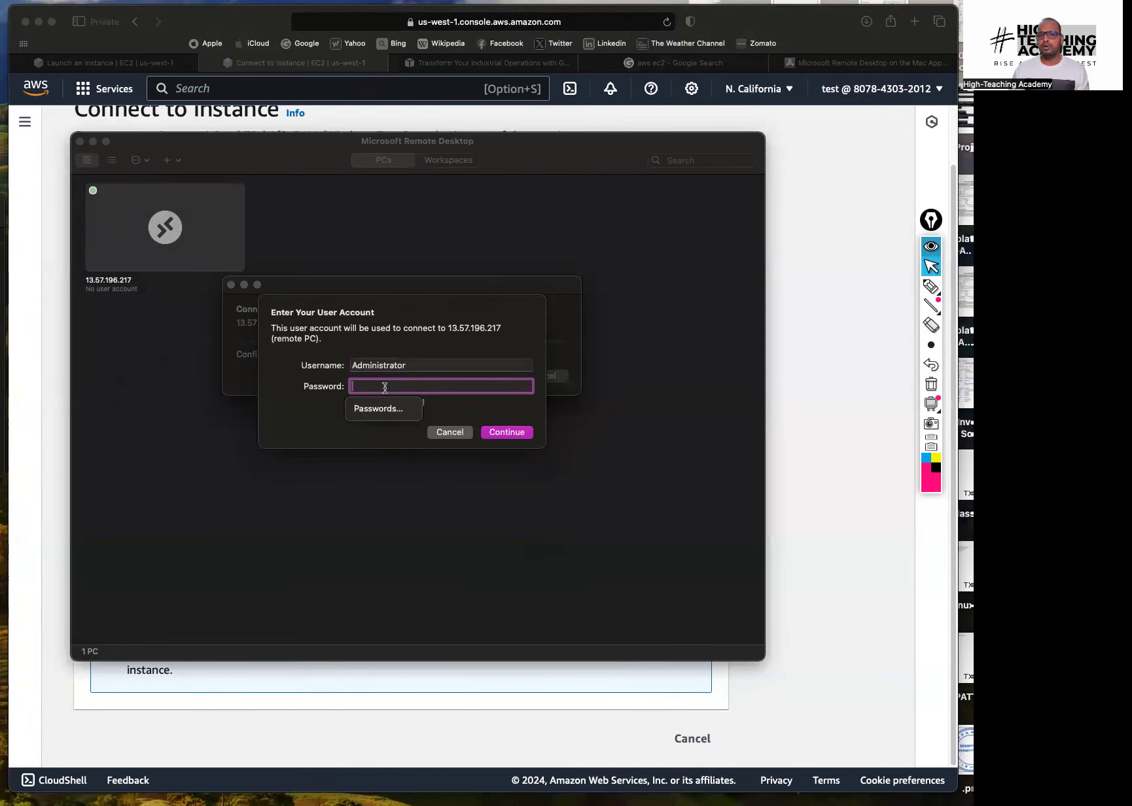
key("Down")
Check that windows-test.pem is in Downloads, then go to the instance's Get Windows password page
left_click(2, 414)
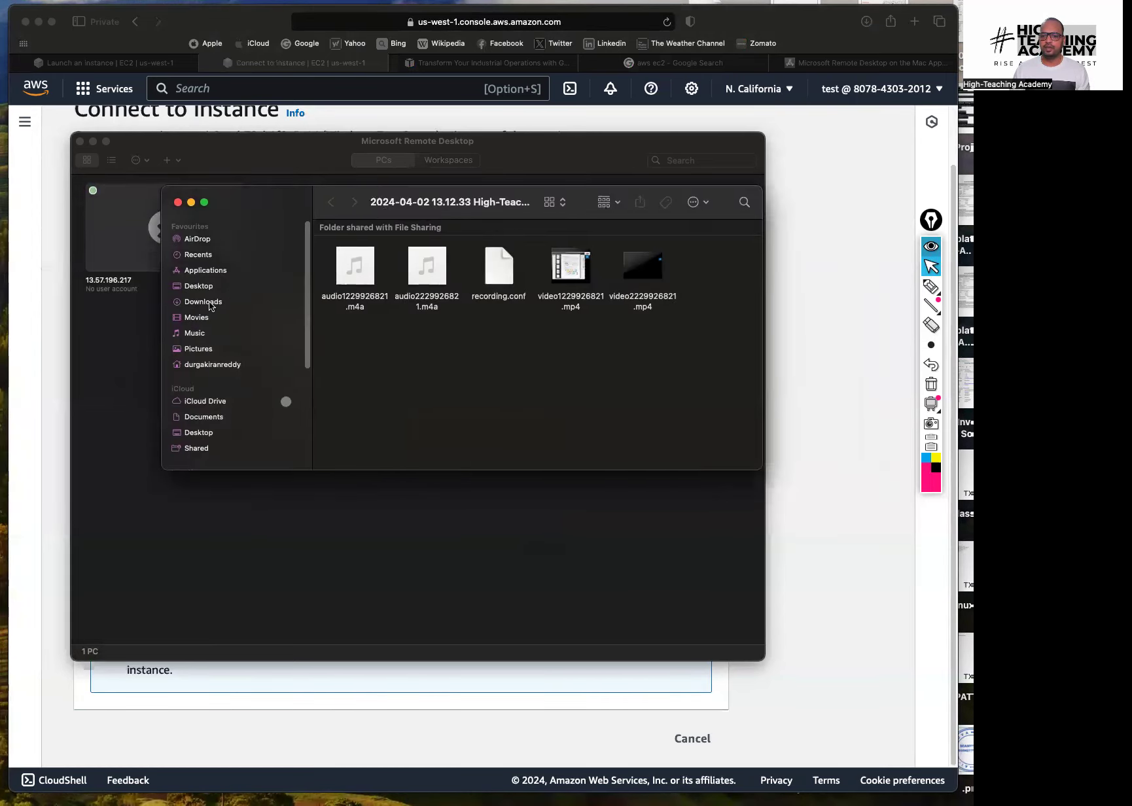
left_click(208, 303)
left_click(369, 282)
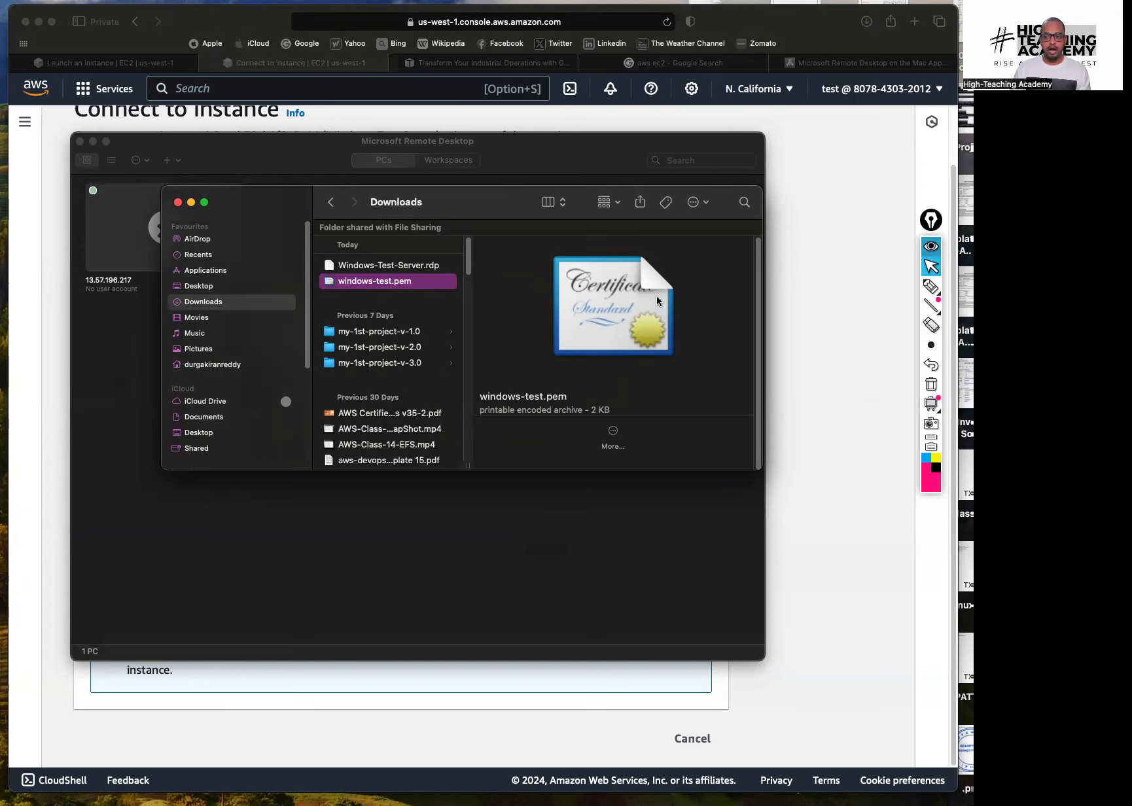
left_click(797, 347)
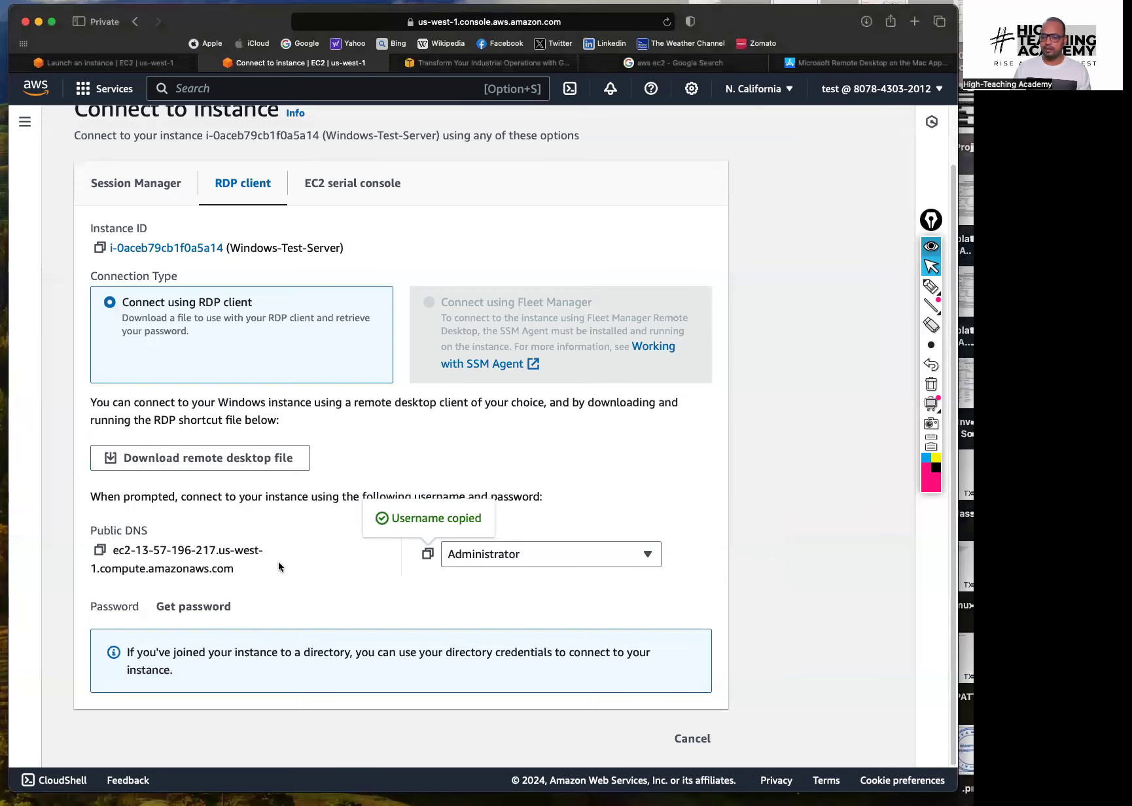
left_click_drag(93, 609, 133, 608)
left_click(145, 607)
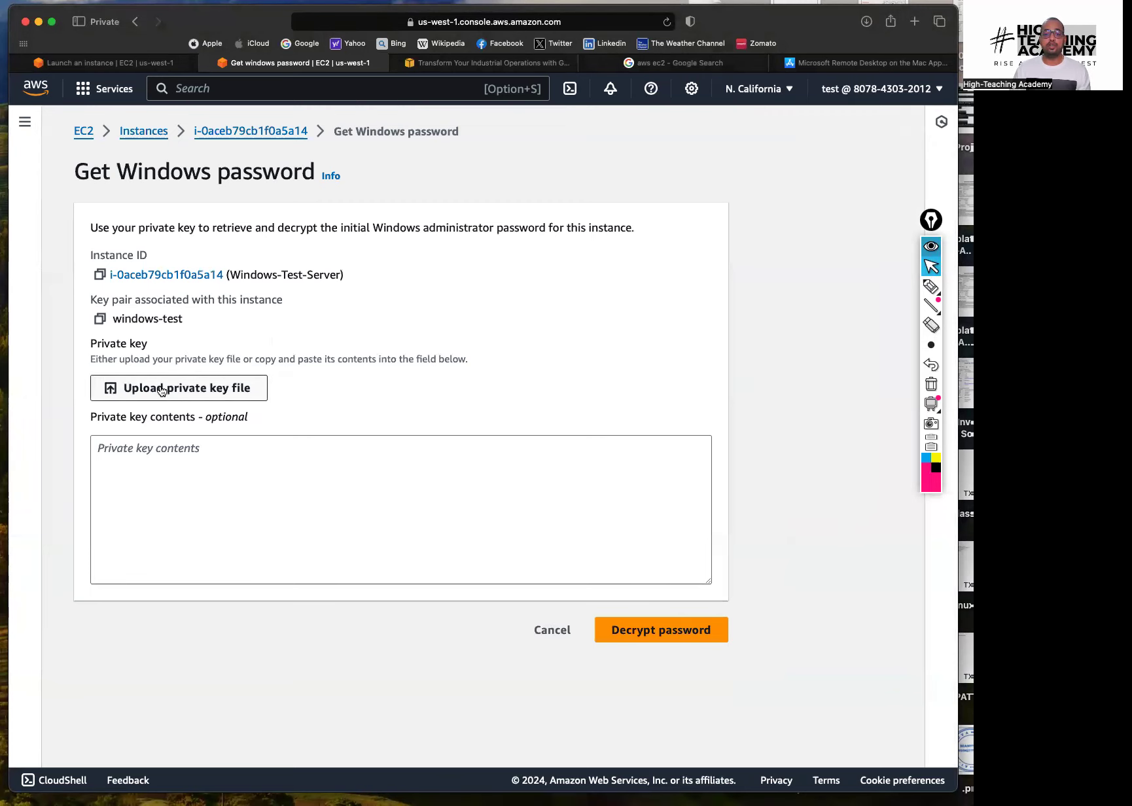
Upload Downloads/windows-test.pem as the private key and decrypt the Administrator password
left_click(161, 391)
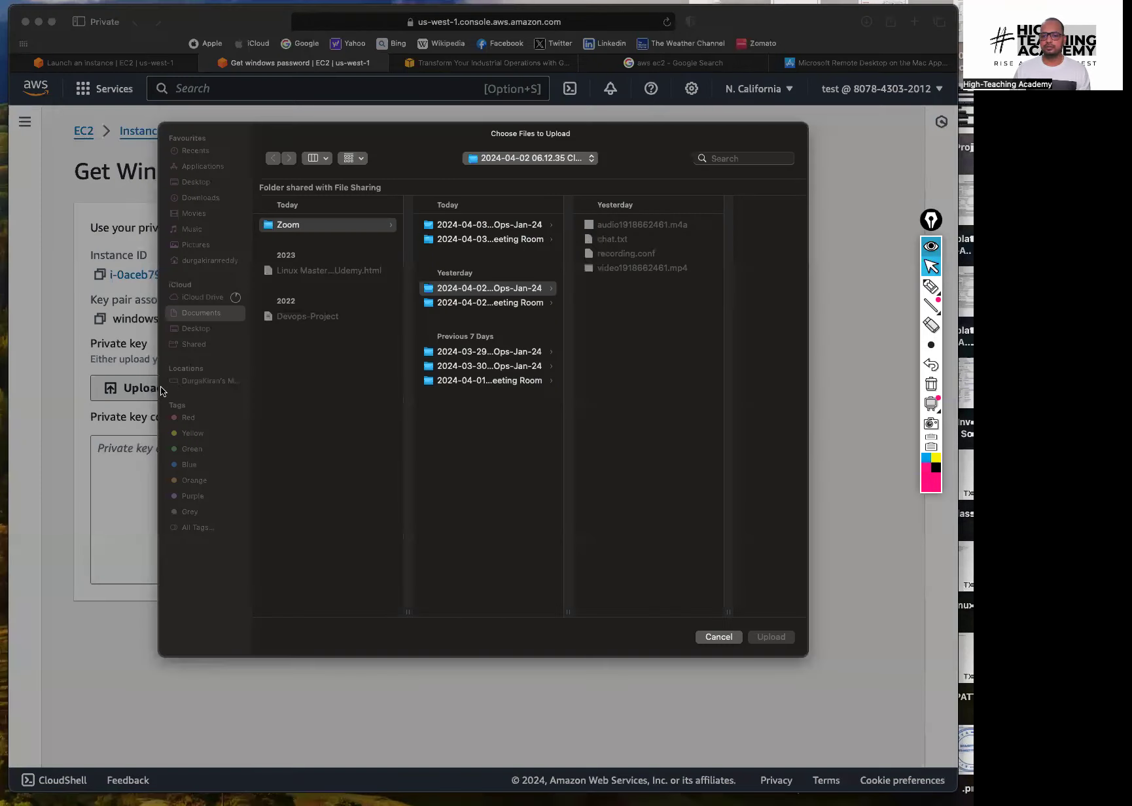
left_click(210, 206)
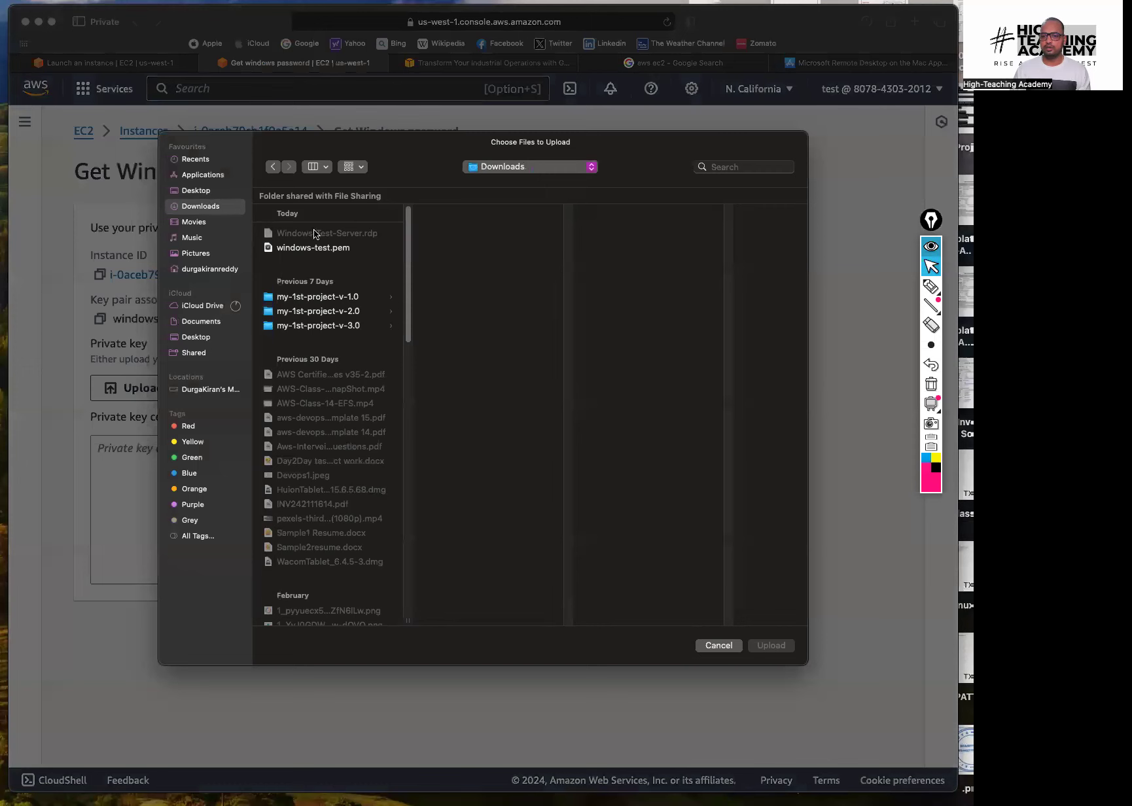
left_click(314, 250)
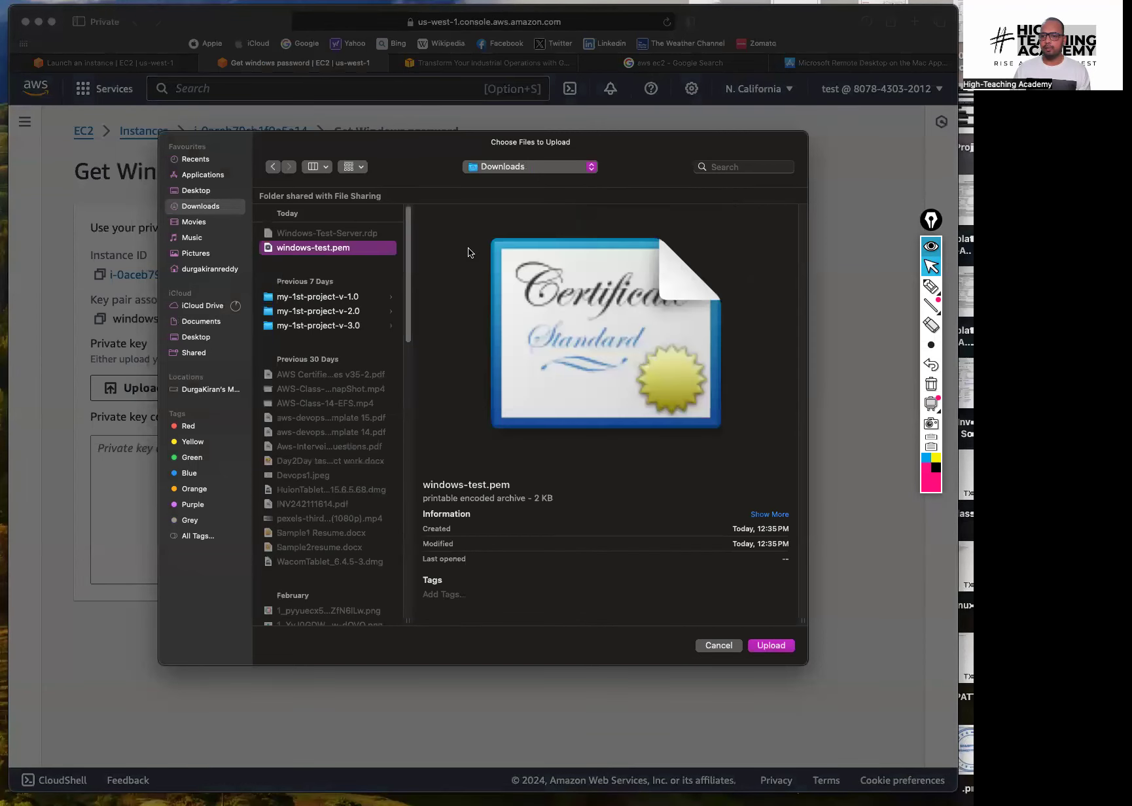
left_click(772, 647)
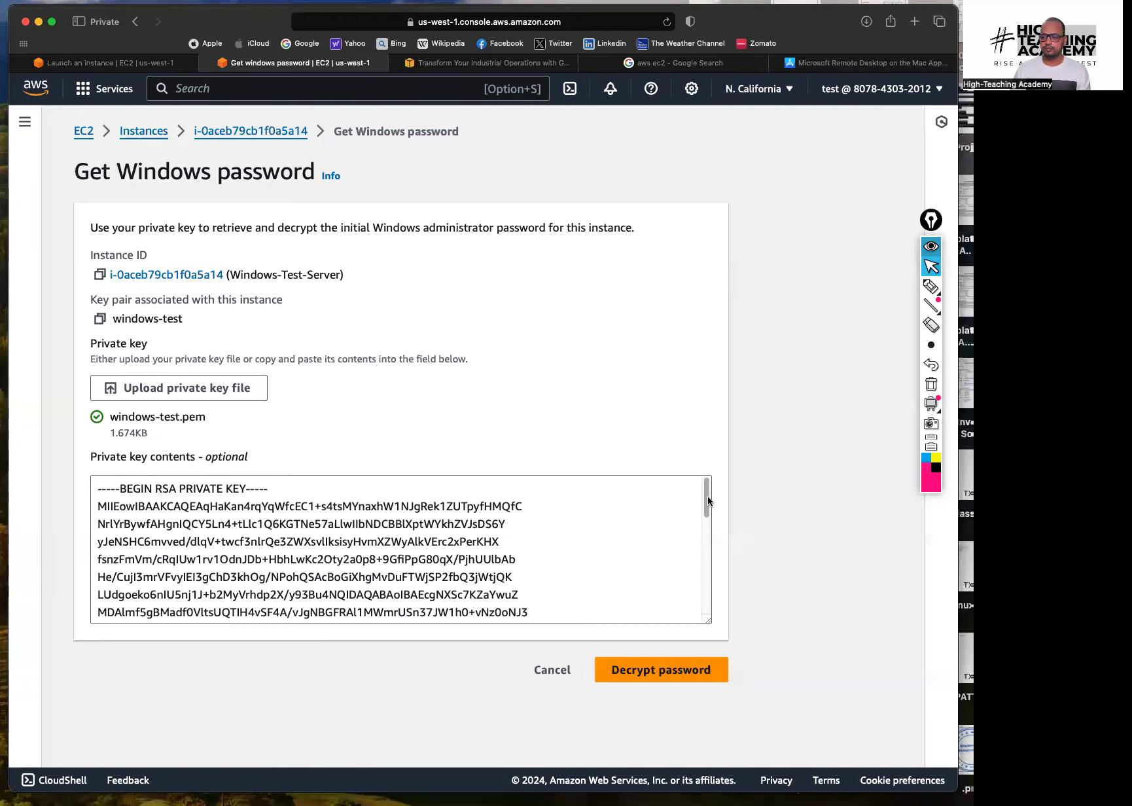
left_click_drag(708, 501, 707, 622)
left_click(661, 670)
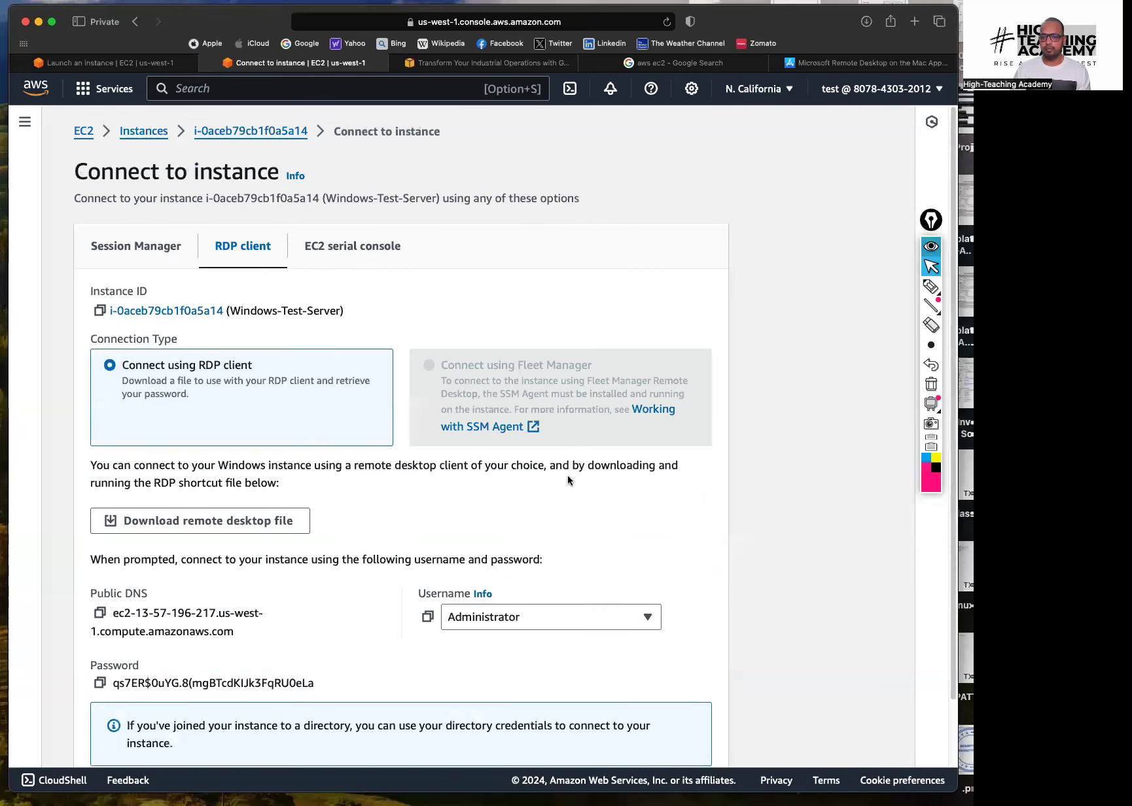
scroll(744, 480, "down", 3)
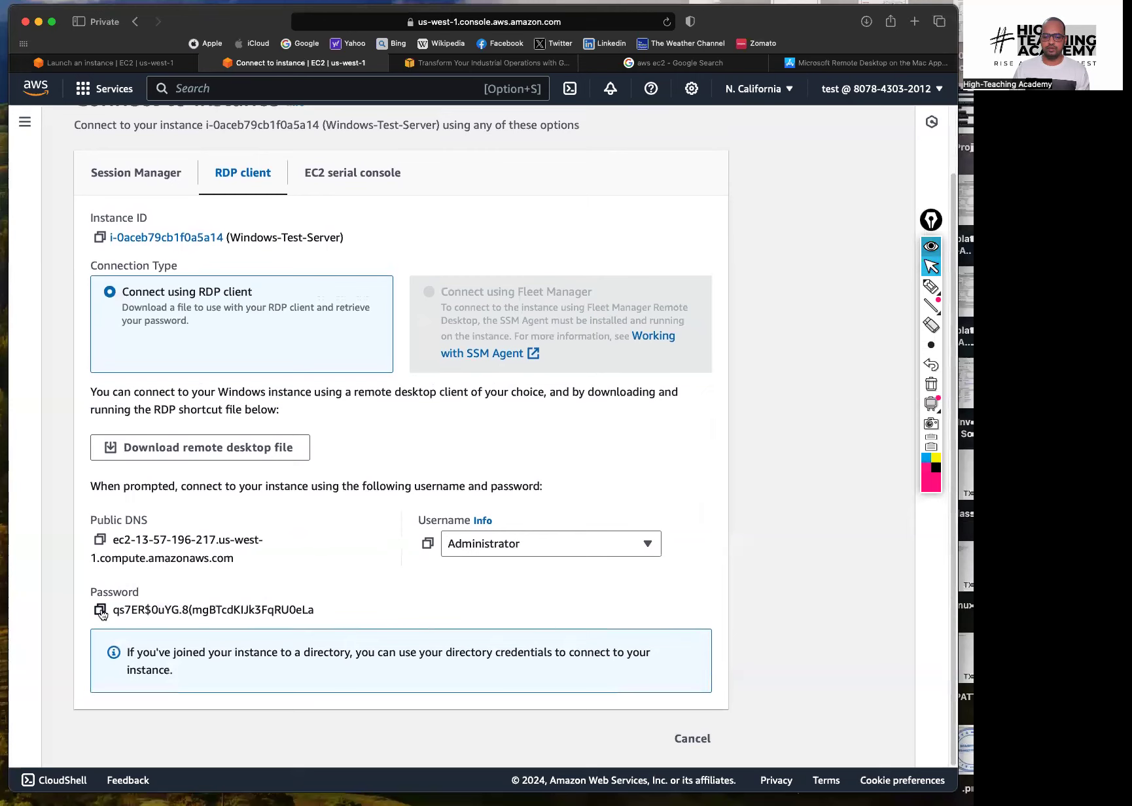
Paste the decrypted password into the Remote Desktop account dialog, connect, and accept the unverified certificate
left_click(100, 609)
key("super+Tab")
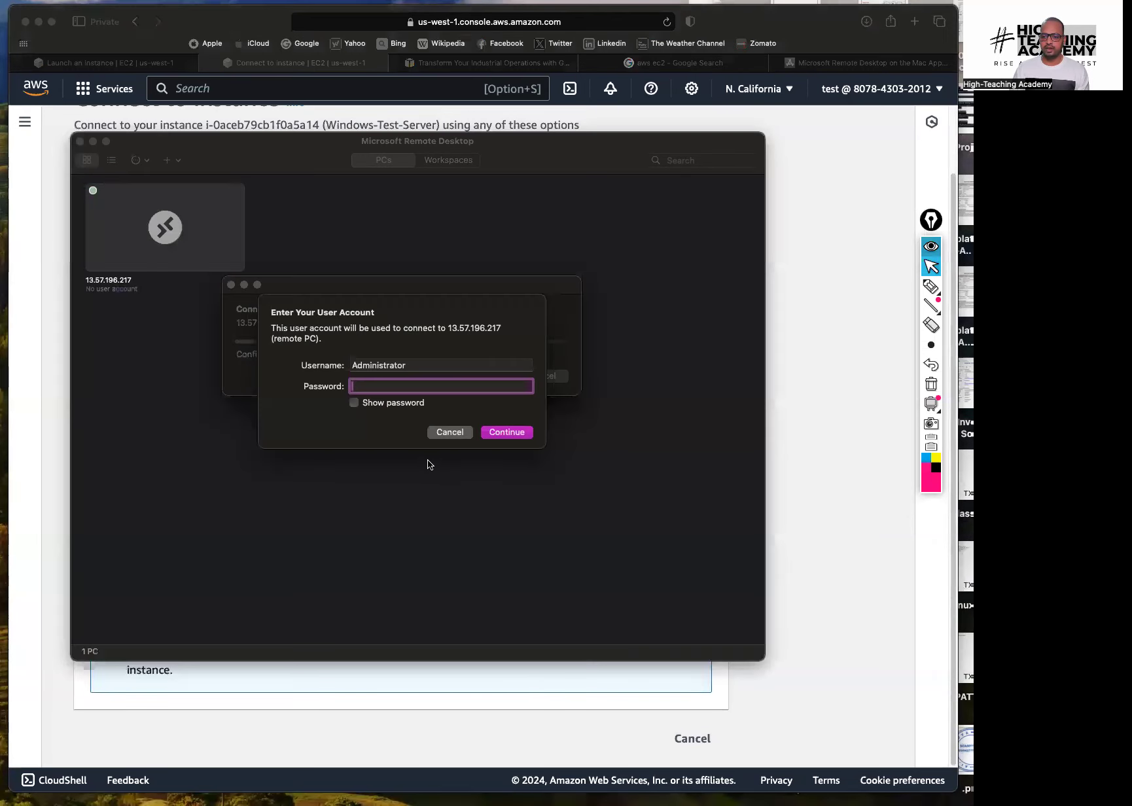
key("super+v")
left_click(354, 402)
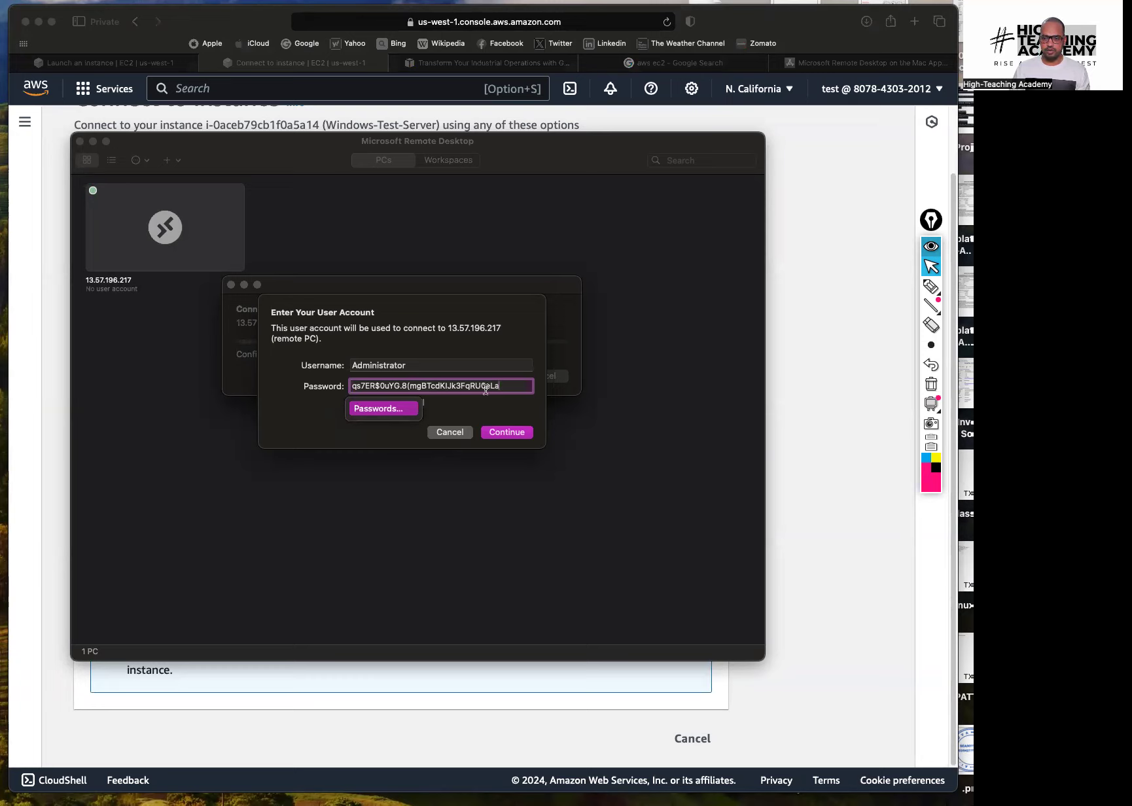
left_click(507, 432)
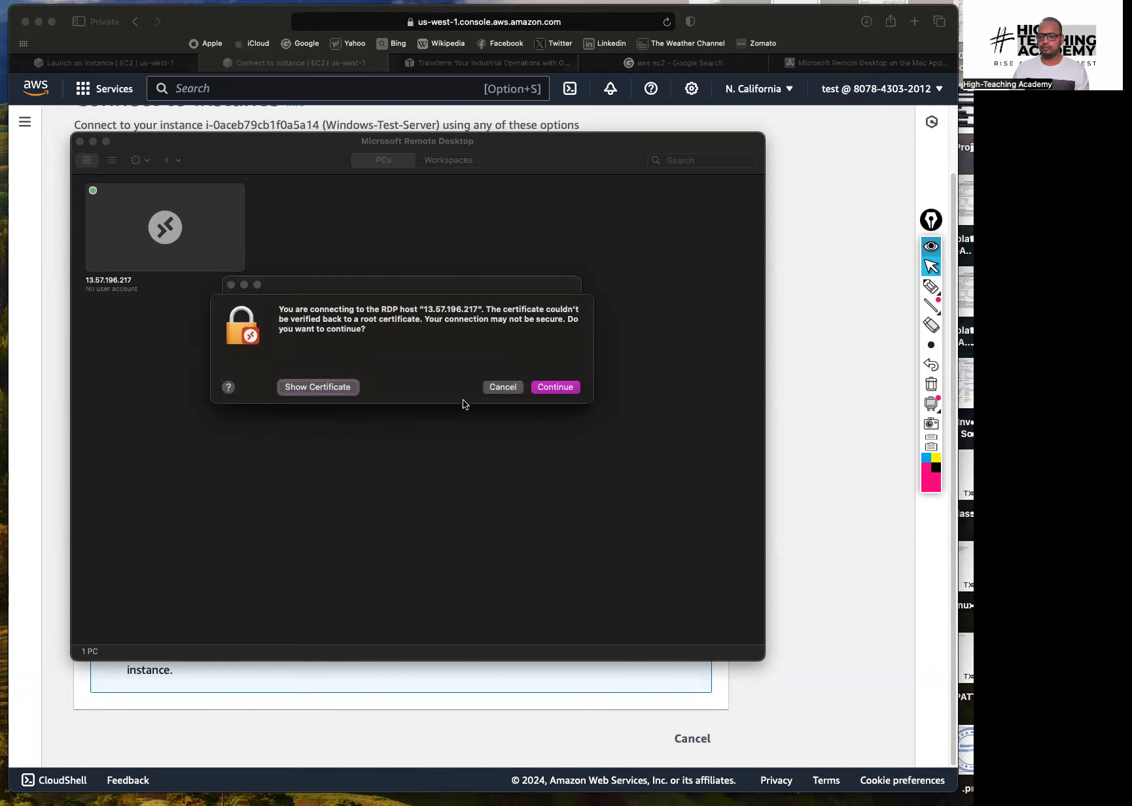
left_click(557, 388)
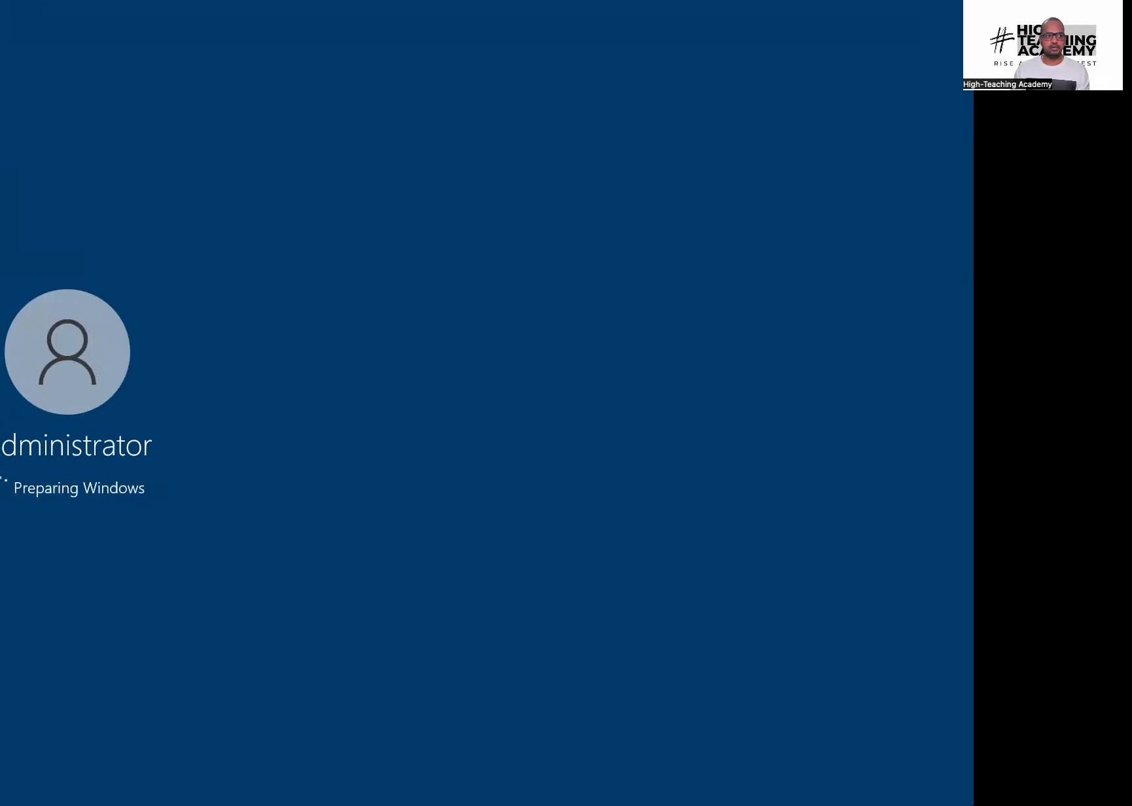
Exit full screen and reposition and resize the 13.57.196.217 session window to fit the desktop
key("ctrl+super+f")
left_click_drag(110, 138, 81, 135)
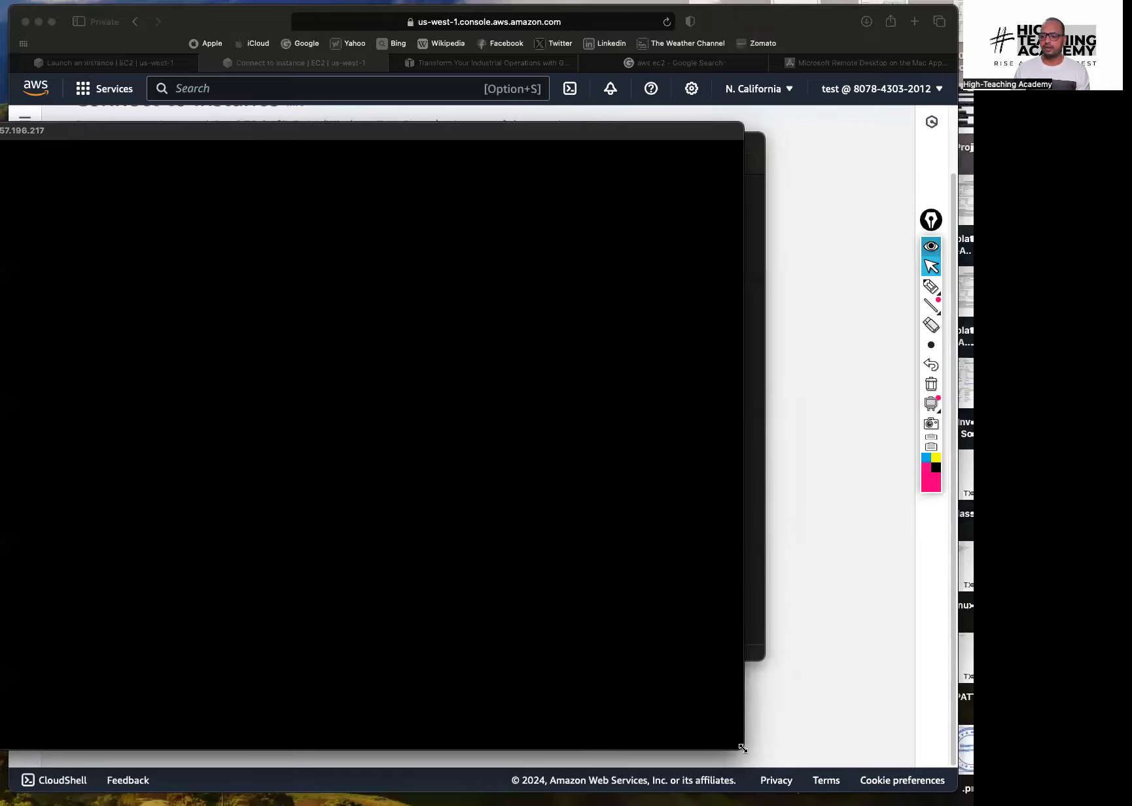
left_click_drag(698, 721, 386, 629)
double_click(146, 136)
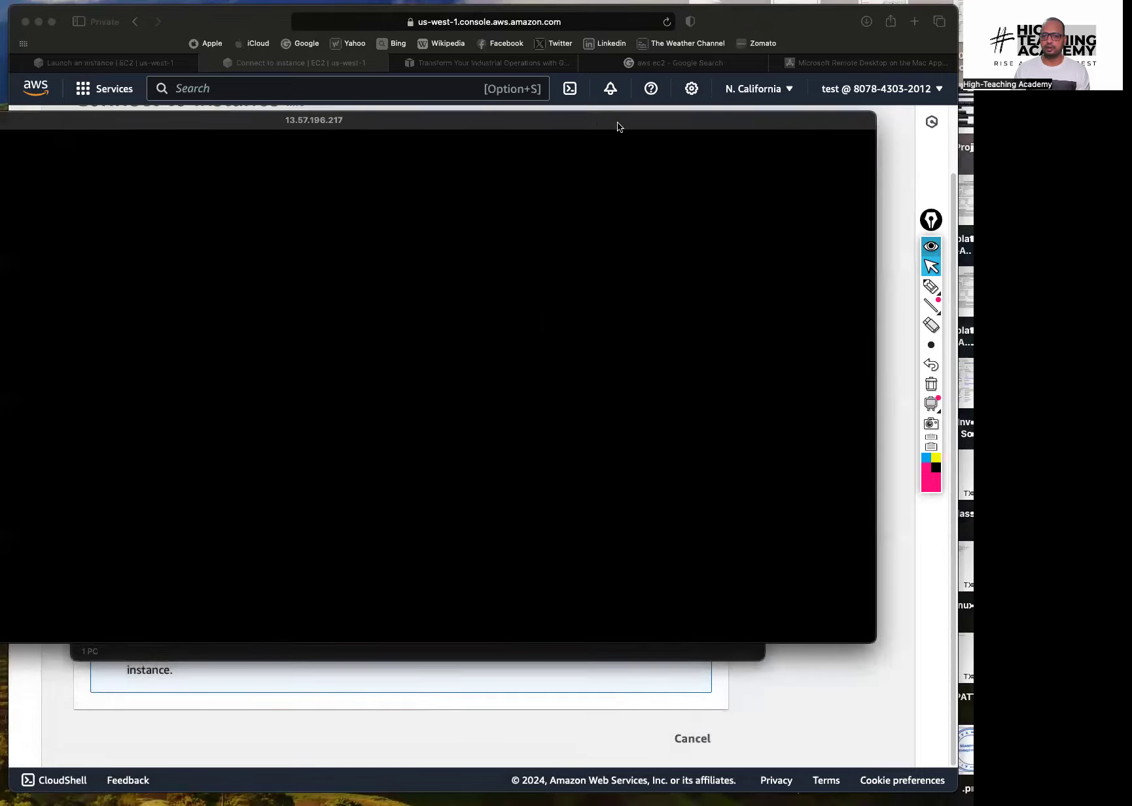
left_click_drag(0, 170, 156, 172)
left_click_drag(356, 120, 275, 100)
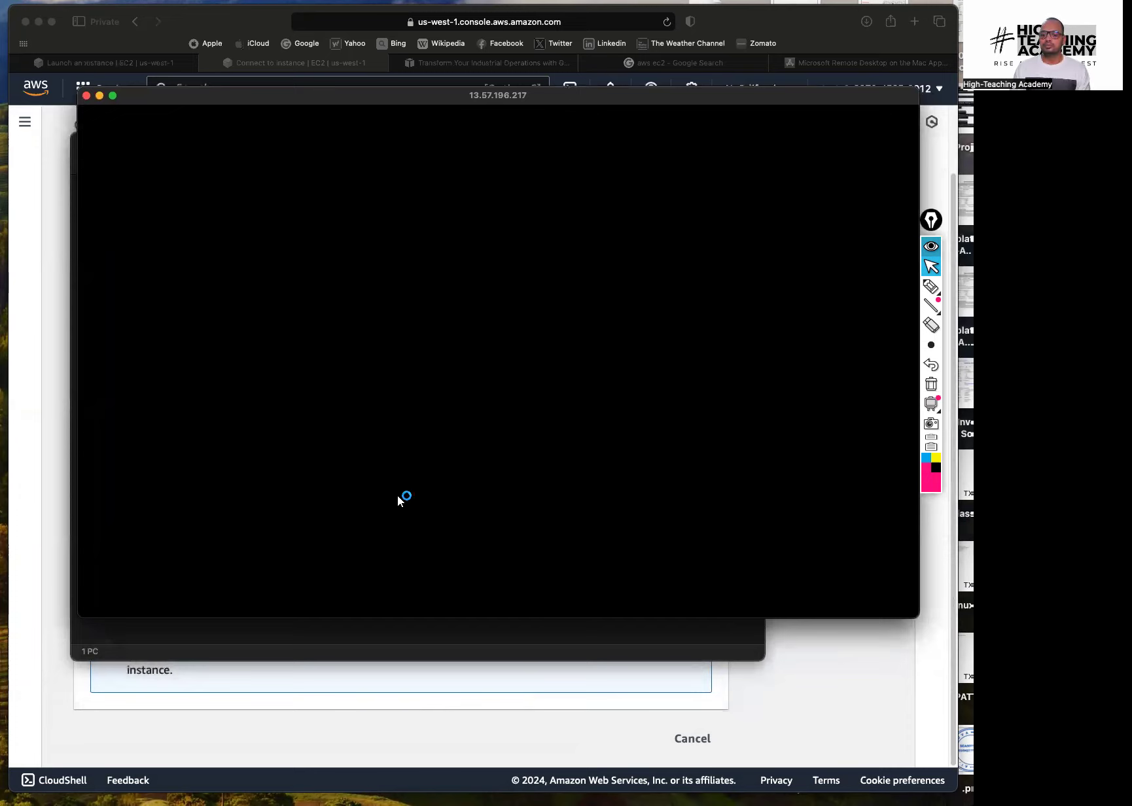
left_click_drag(439, 620, 439, 682)
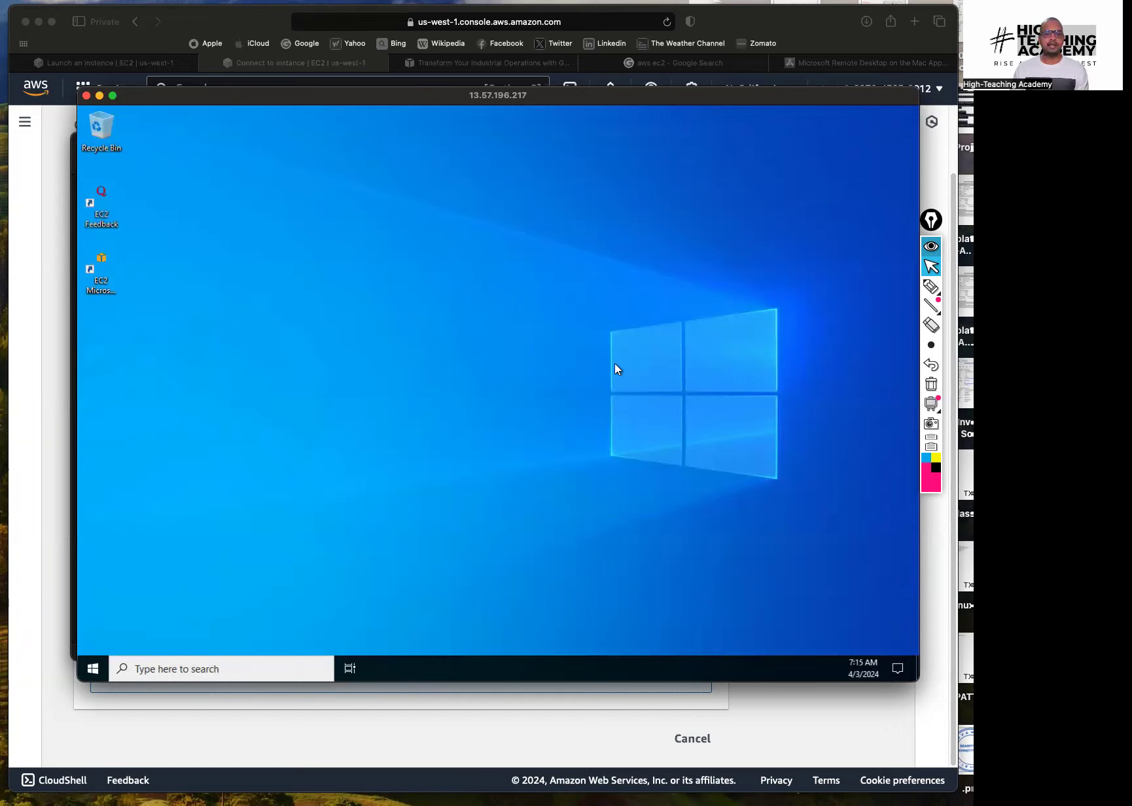
Answer the remote Windows network discoverability prompt from the Start menu, then close Start
left_click(93, 668)
left_click(95, 669)
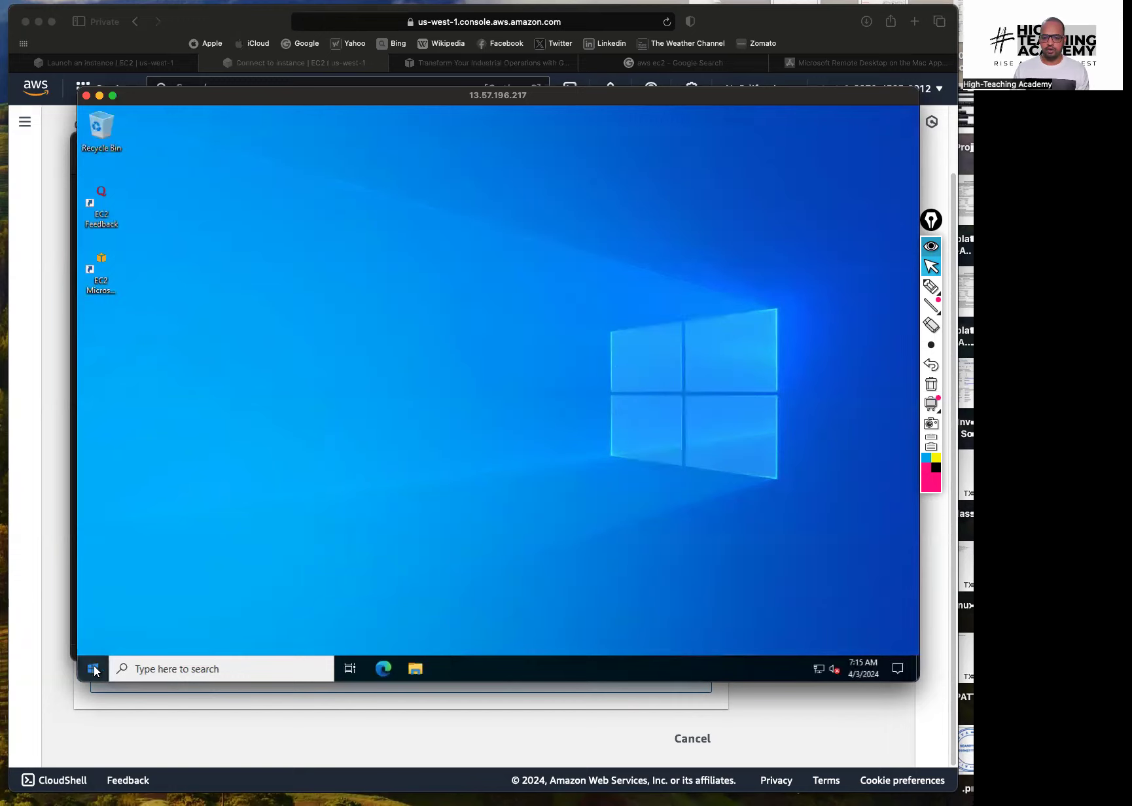
left_click(95, 669)
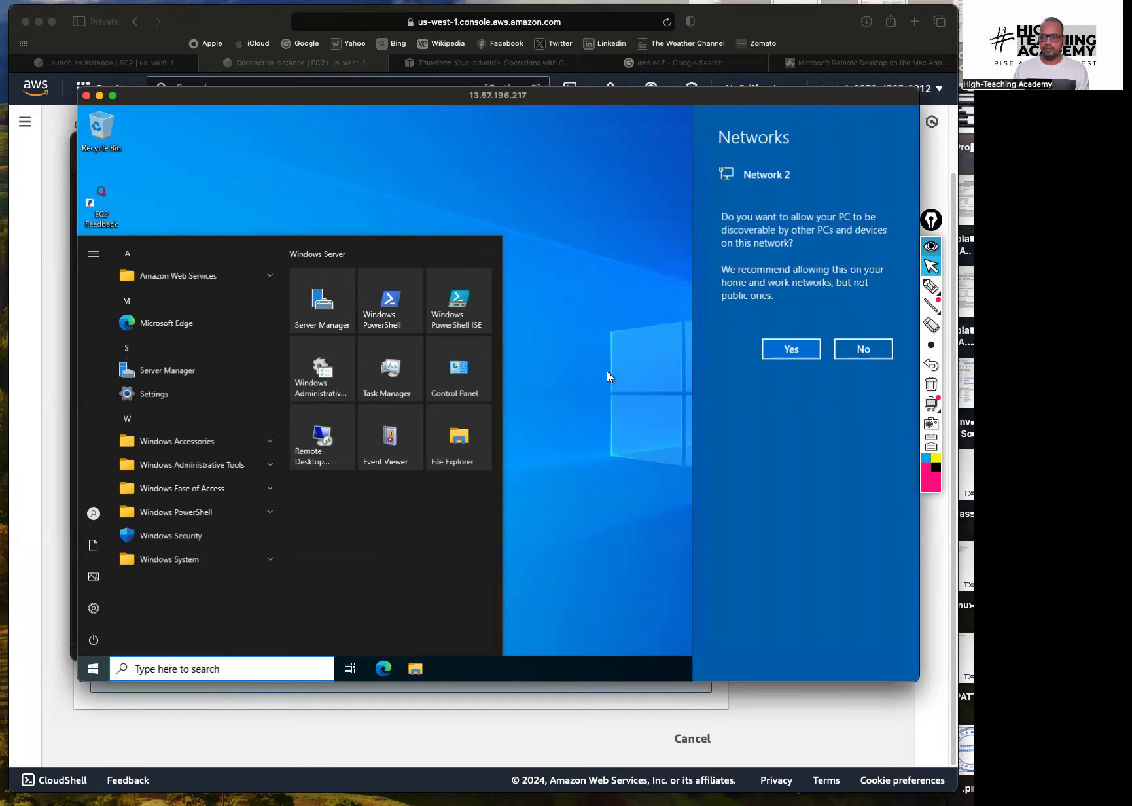
left_click(793, 353)
left_click(612, 334)
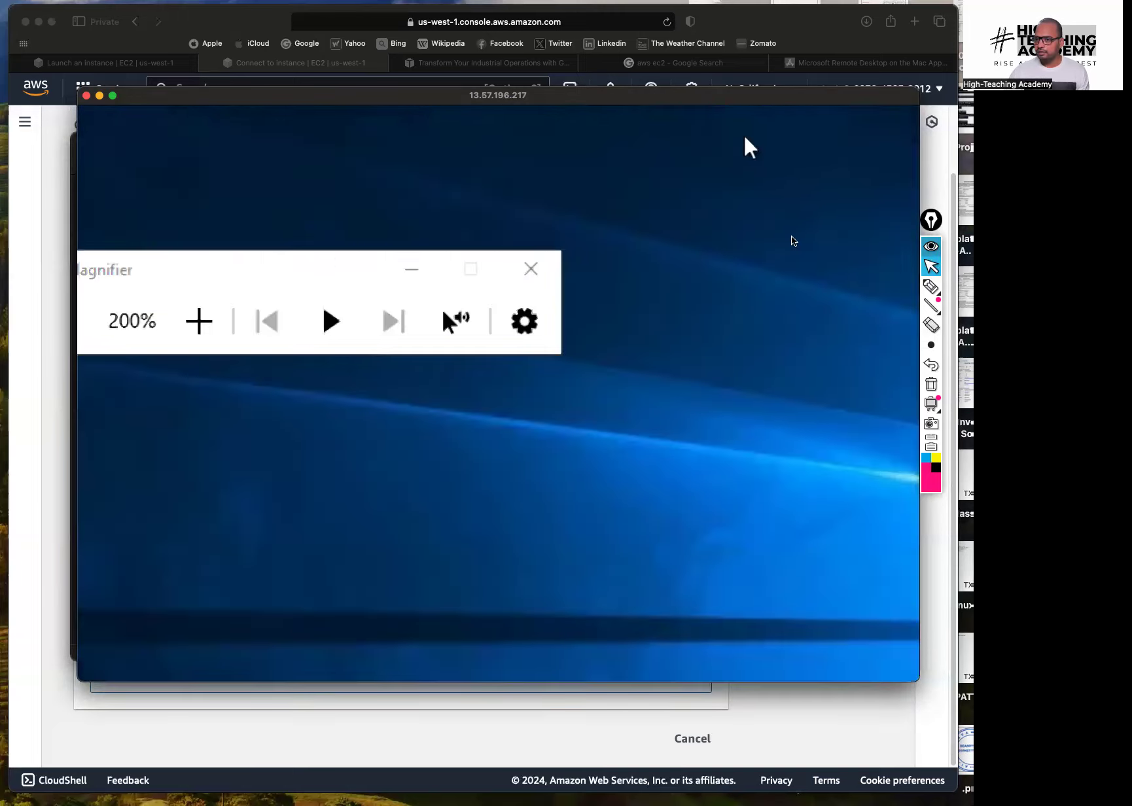
Close the Magnifier window on the remote desktop
left_click(930, 293)
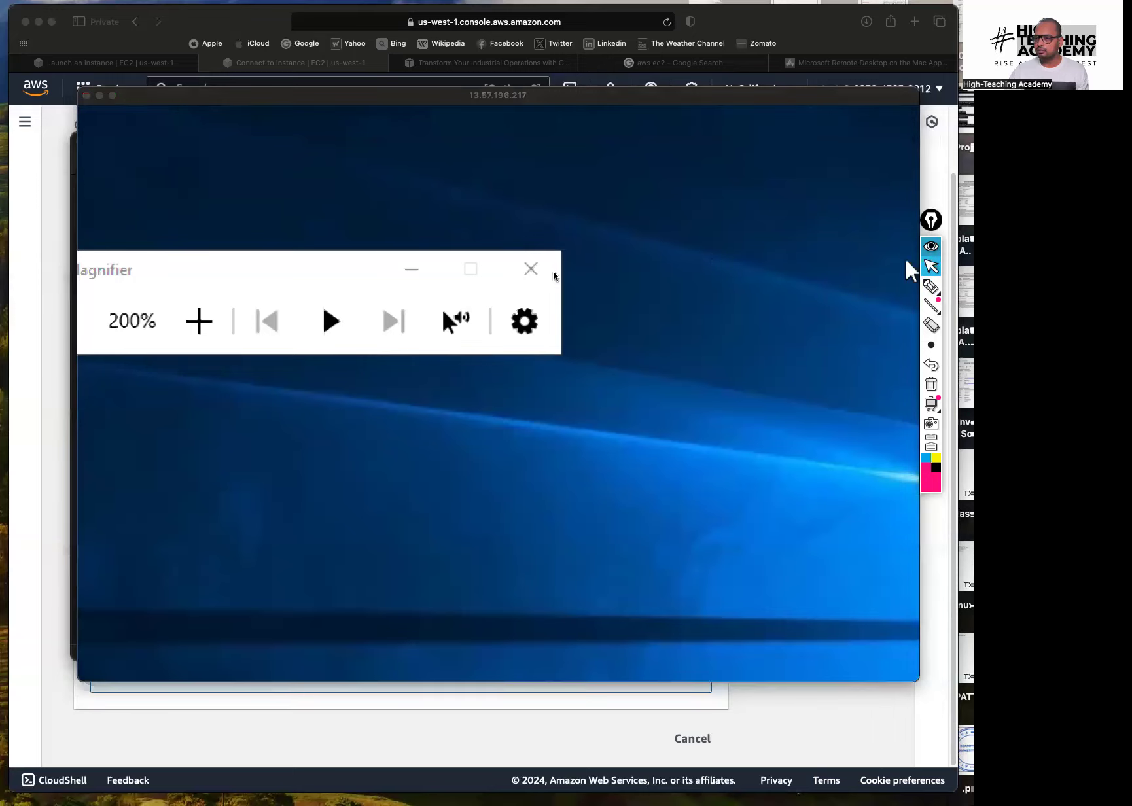
left_click(519, 274)
left_click(483, 271)
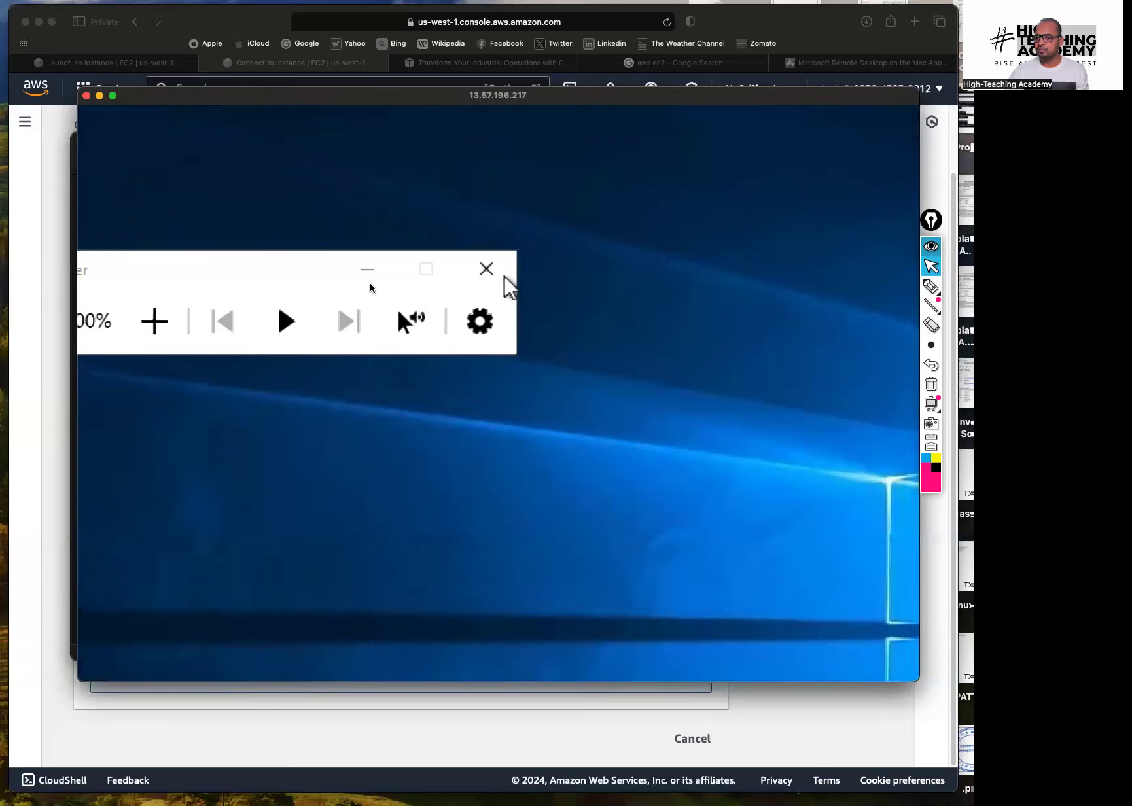
left_click(931, 286)
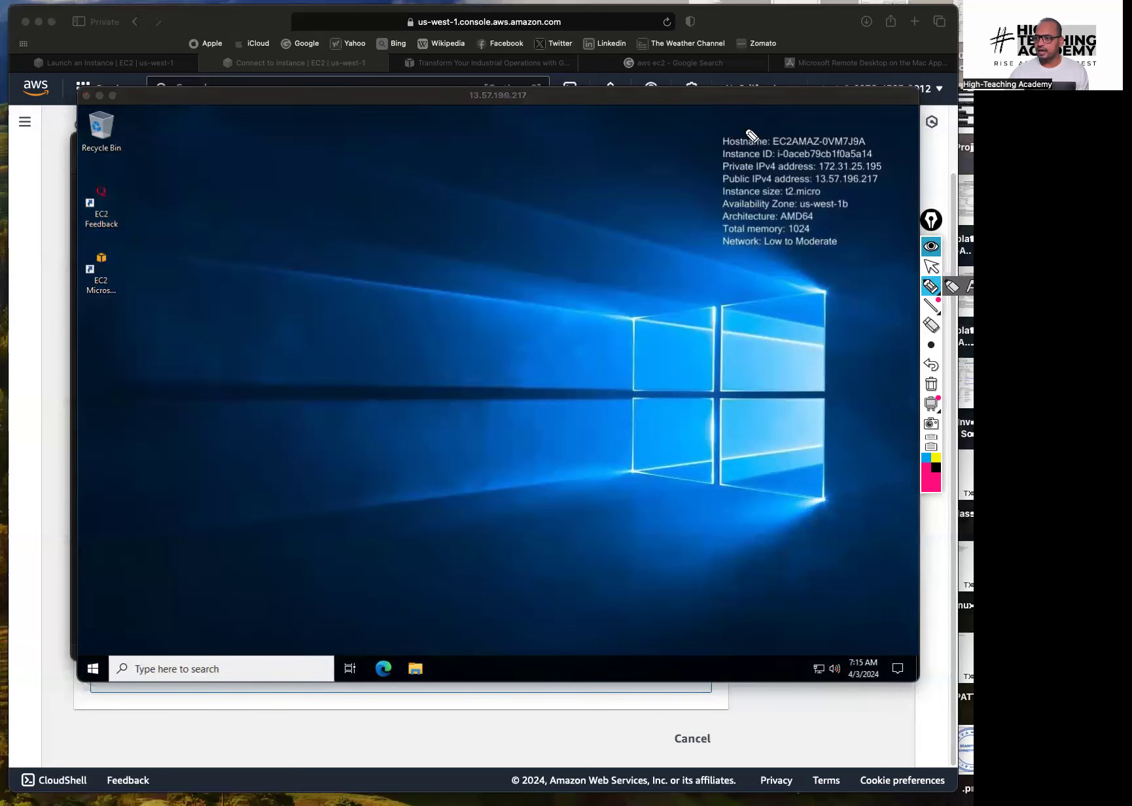
mouse_move(771, 158)
left_mouse_down()
mouse_move(872, 159)
mouse_move(887, 186)
left_mouse_up()
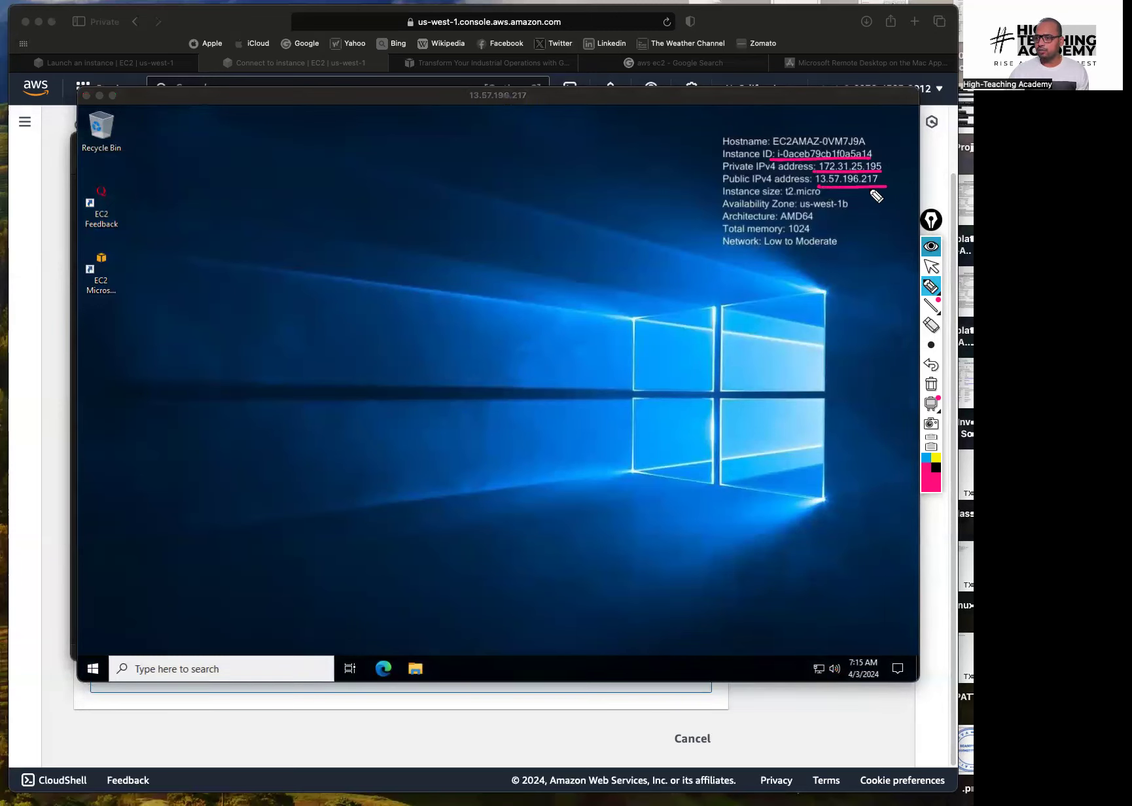
left_click_drag(776, 196, 860, 210)
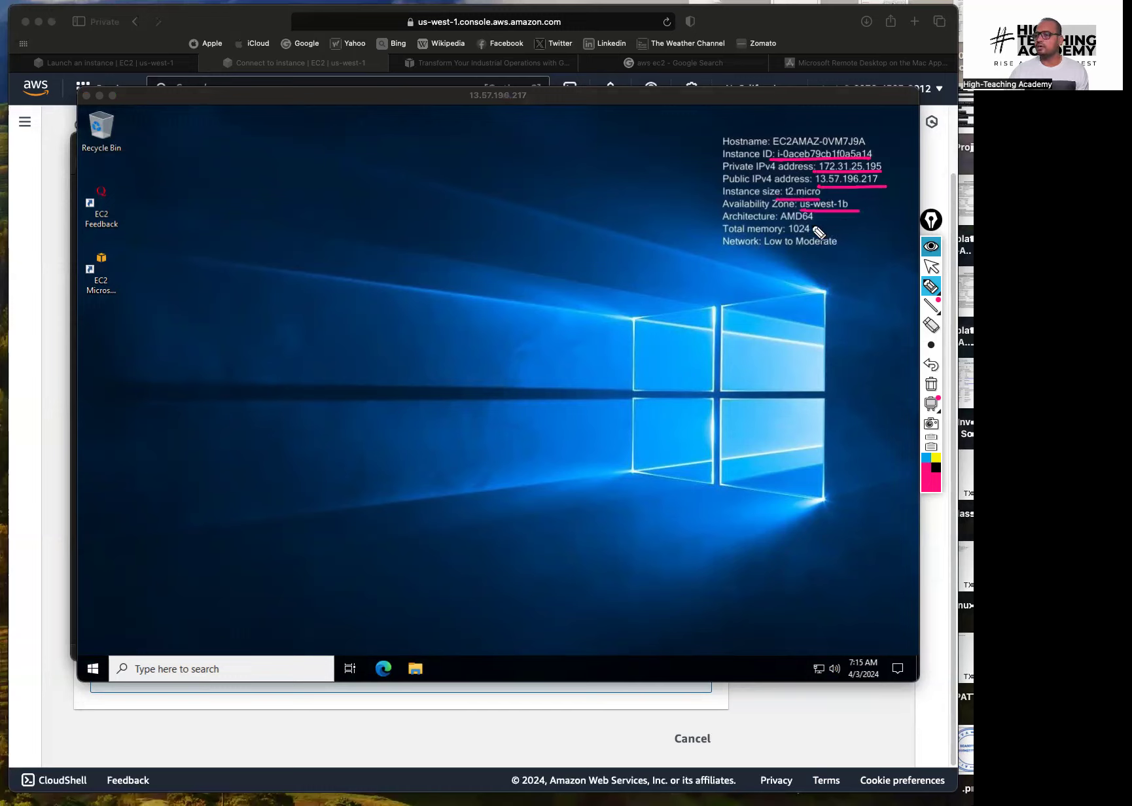
left_click_drag(793, 237, 809, 244)
mouse_move(631, 239)
left_mouse_down()
mouse_move(700, 238)
mouse_move(712, 249)
left_mouse_up()
mouse_move(599, 157)
left_mouse_down()
mouse_move(645, 316)
mouse_move(666, 294)
left_mouse_up()
mouse_move(753, 363)
left_mouse_down()
mouse_move(752, 278)
mouse_move(770, 292)
left_mouse_up()
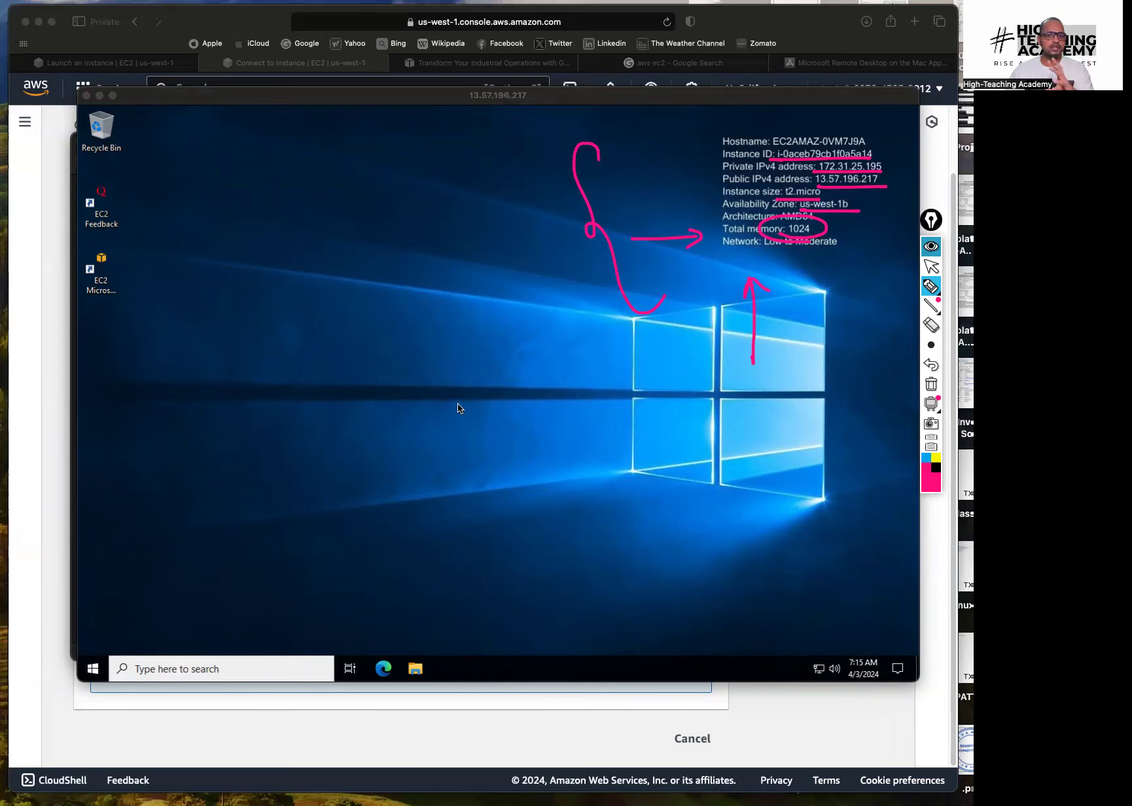
left_click(931, 385)
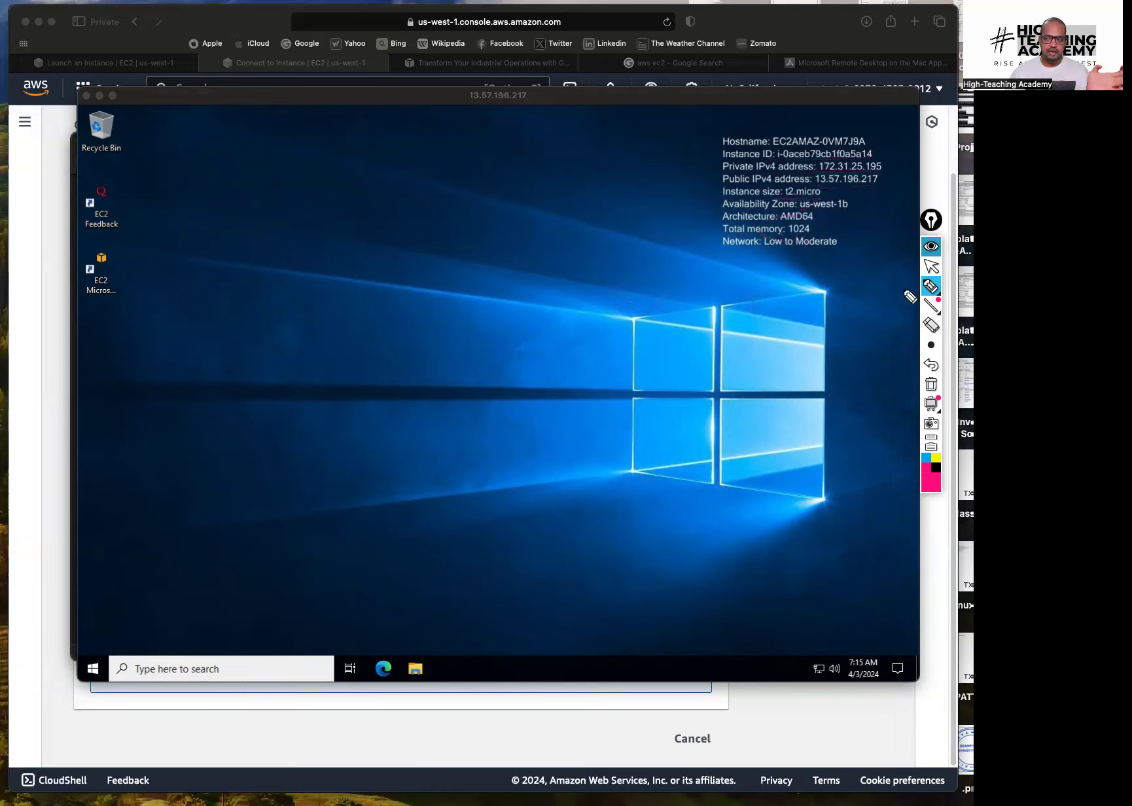
left_click(931, 266)
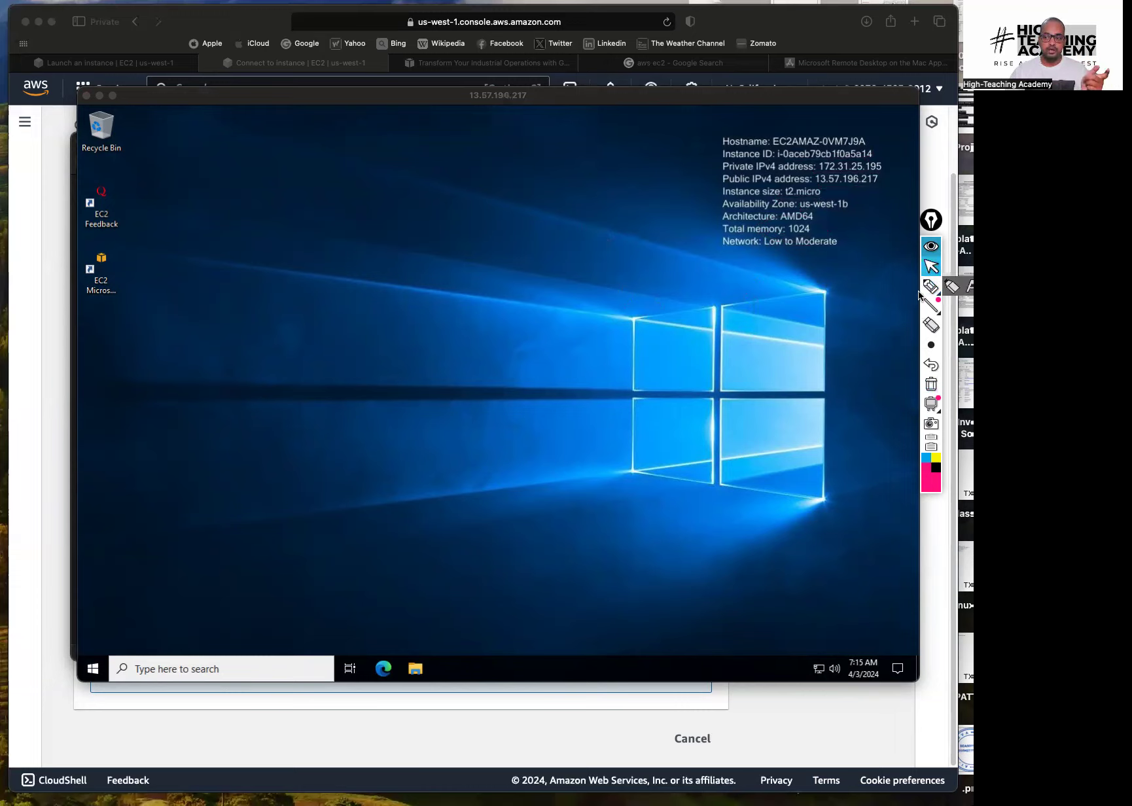
left_click(932, 286)
left_click_drag(216, 417, 368, 344)
left_click_drag(256, 427, 408, 340)
left_click_drag(379, 436, 346, 397)
left_click_drag(345, 415, 371, 401)
left_click_drag(400, 315, 545, 243)
left_click_drag(523, 201, 563, 229)
left_click_drag(458, 335, 587, 247)
left_click_drag(575, 337, 545, 299)
left_click_drag(547, 305, 573, 299)
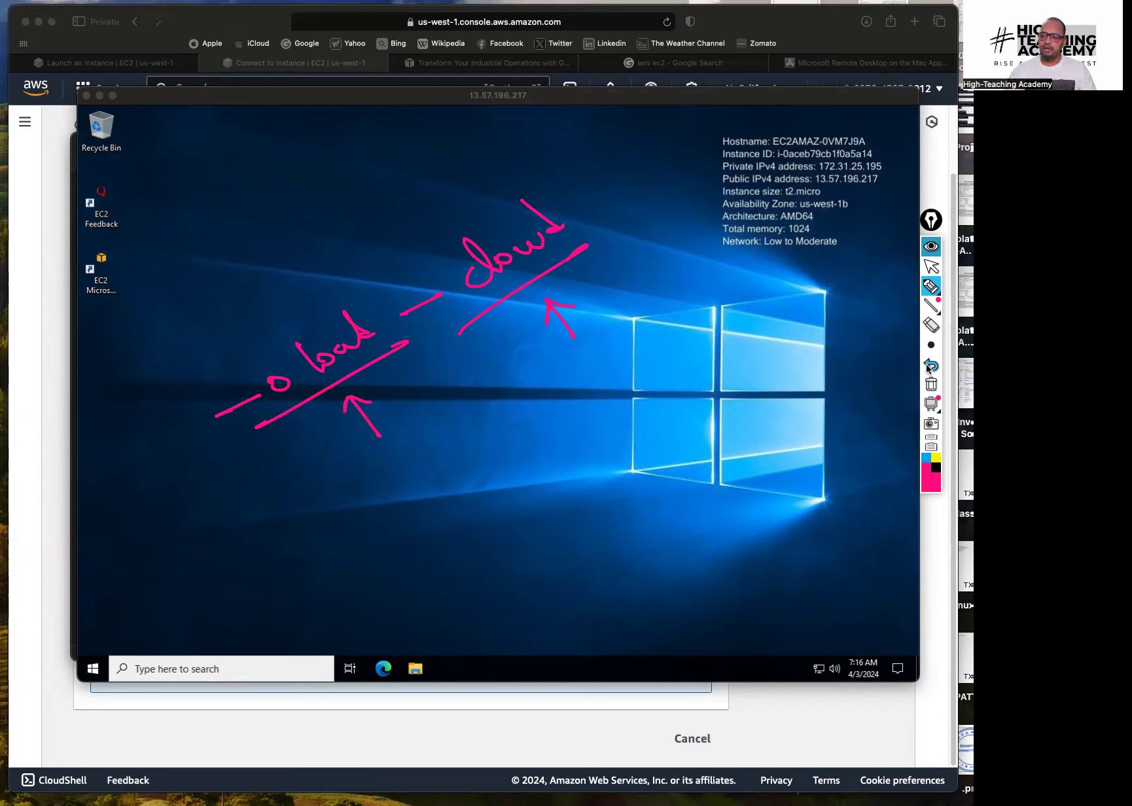
left_click(932, 385)
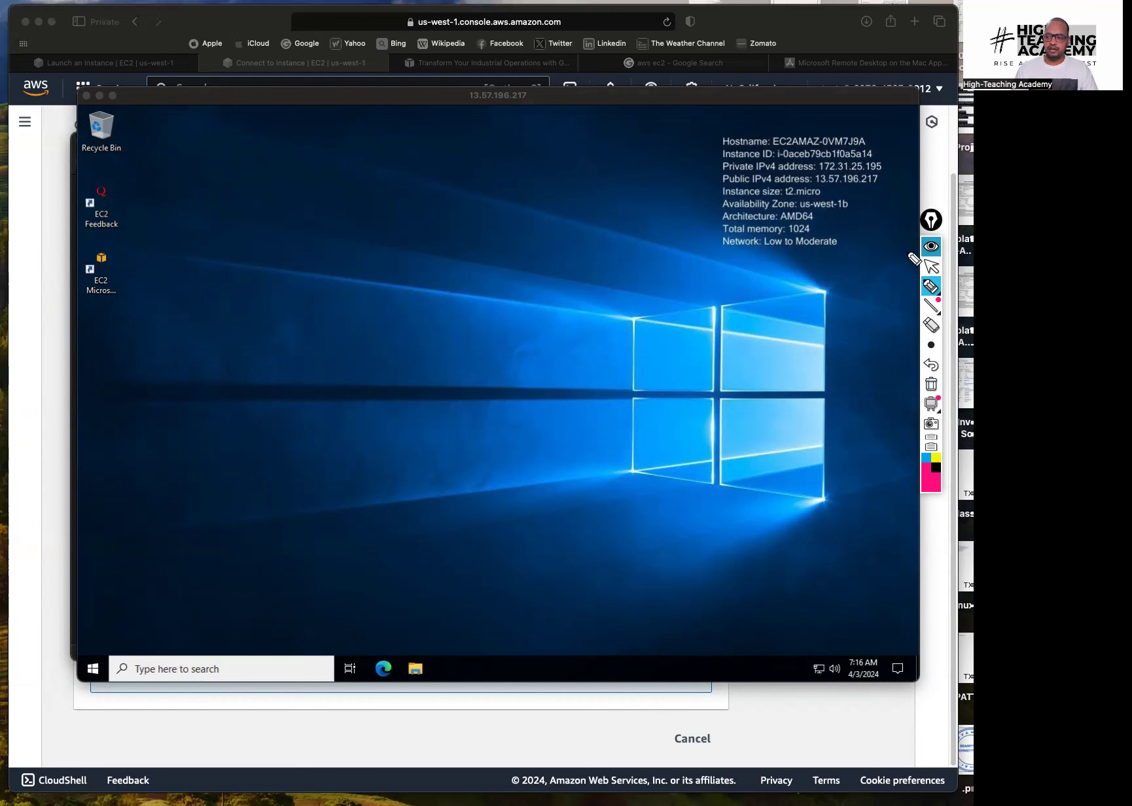
left_click(931, 266)
Terminate the Windows-Test-Server instance from the EC2 Instances list
left_click(927, 162)
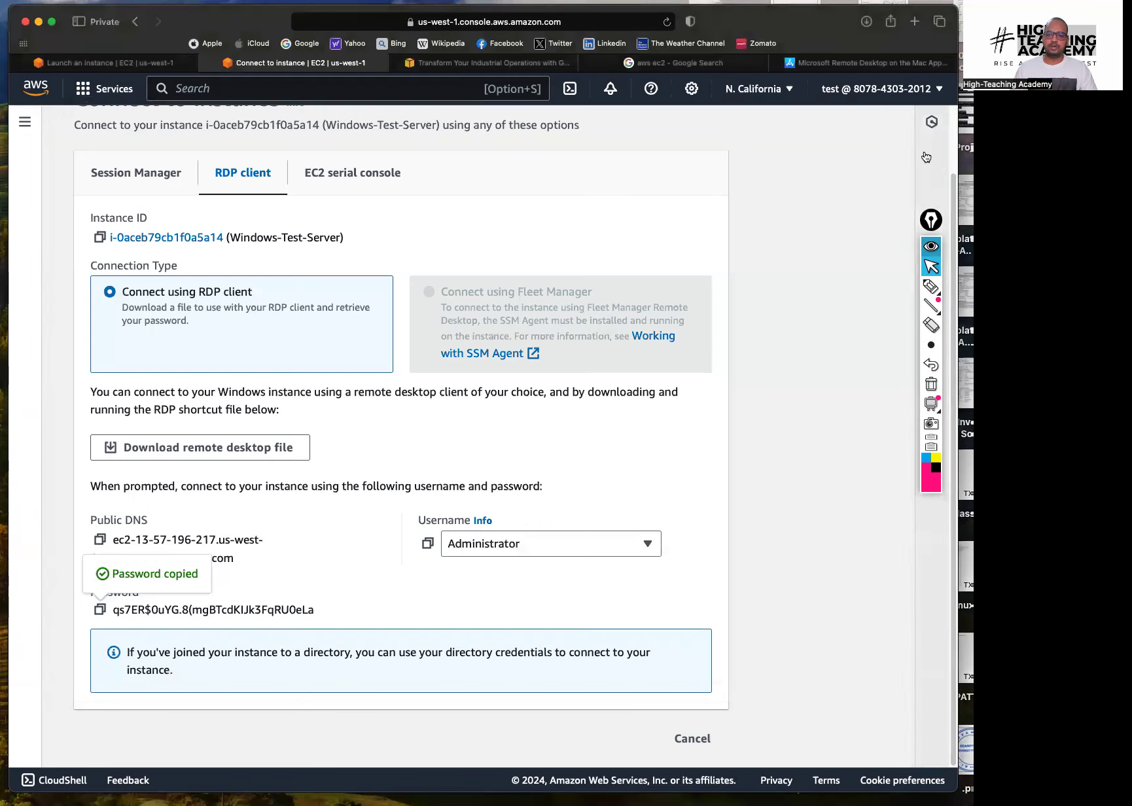
scroll(955, 144, "up", 3)
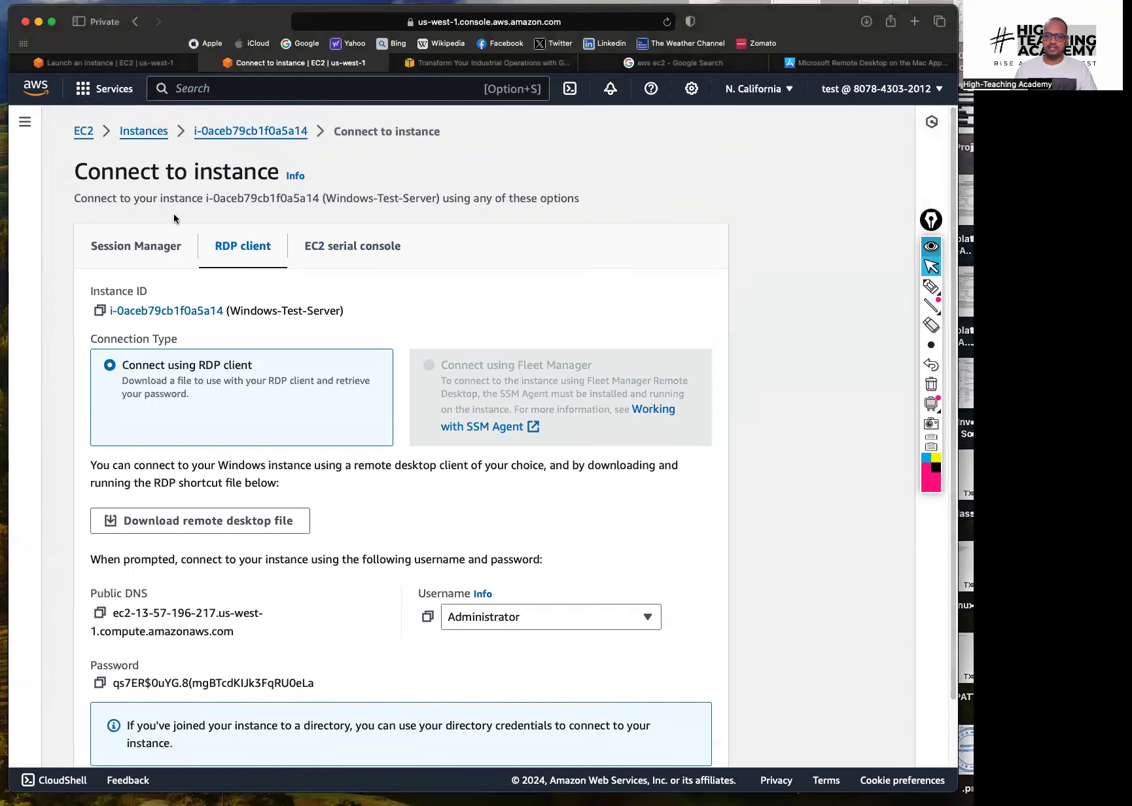
left_click(147, 131)
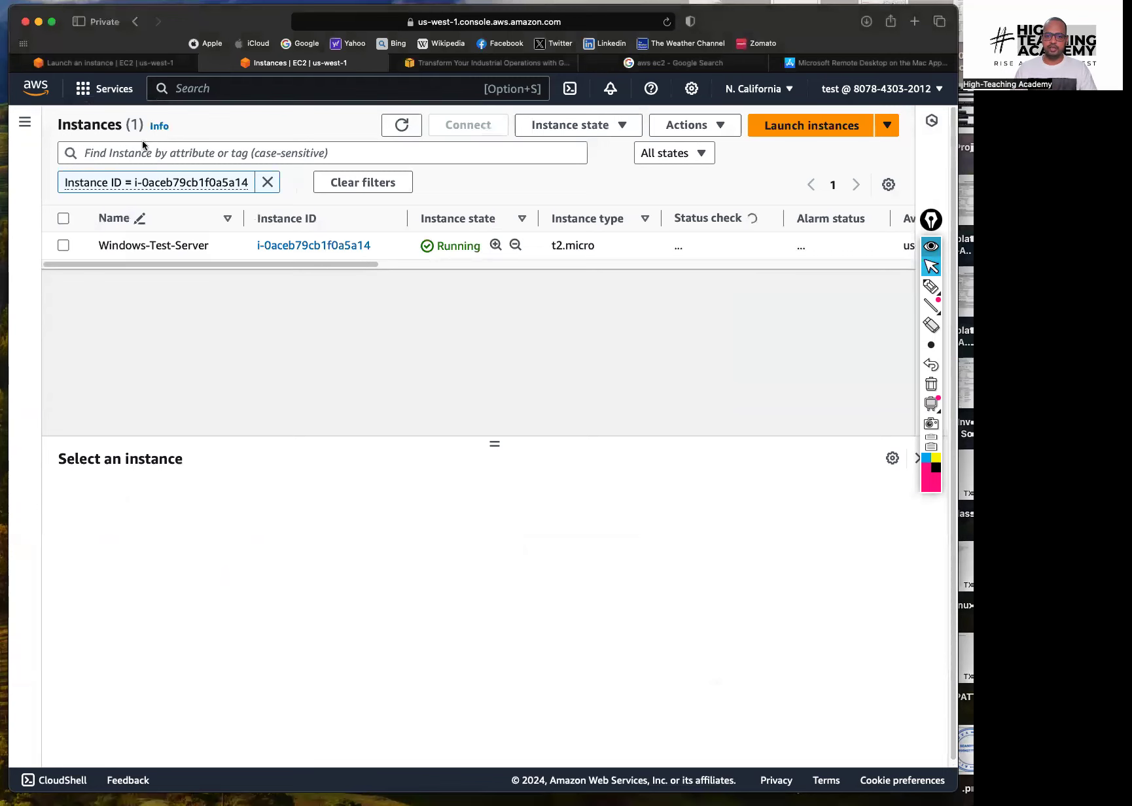
left_click(63, 246)
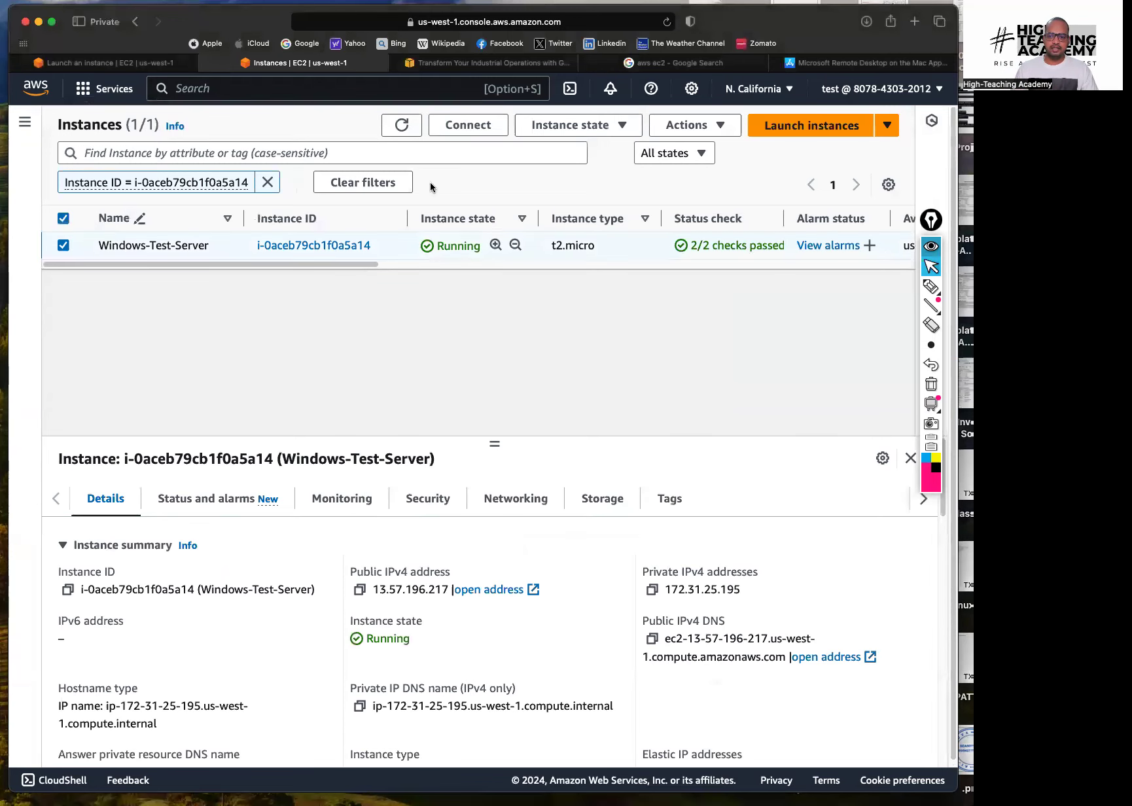
left_click(599, 127)
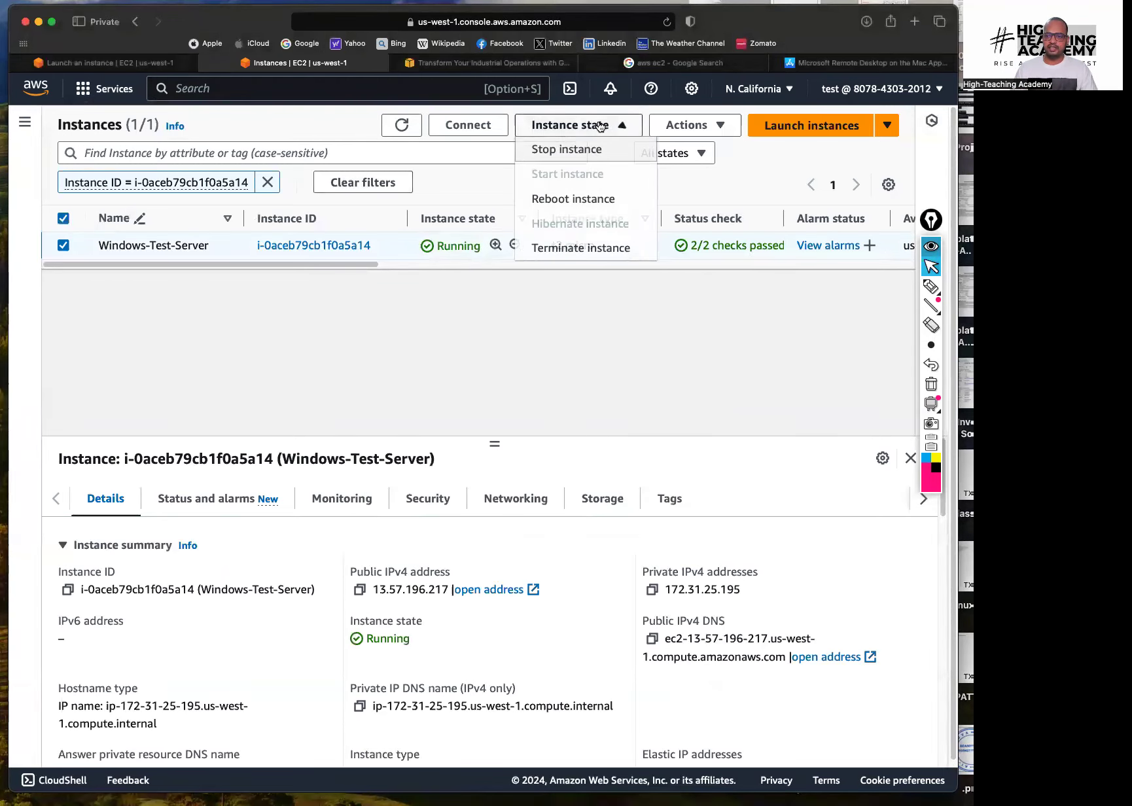
left_click(565, 249)
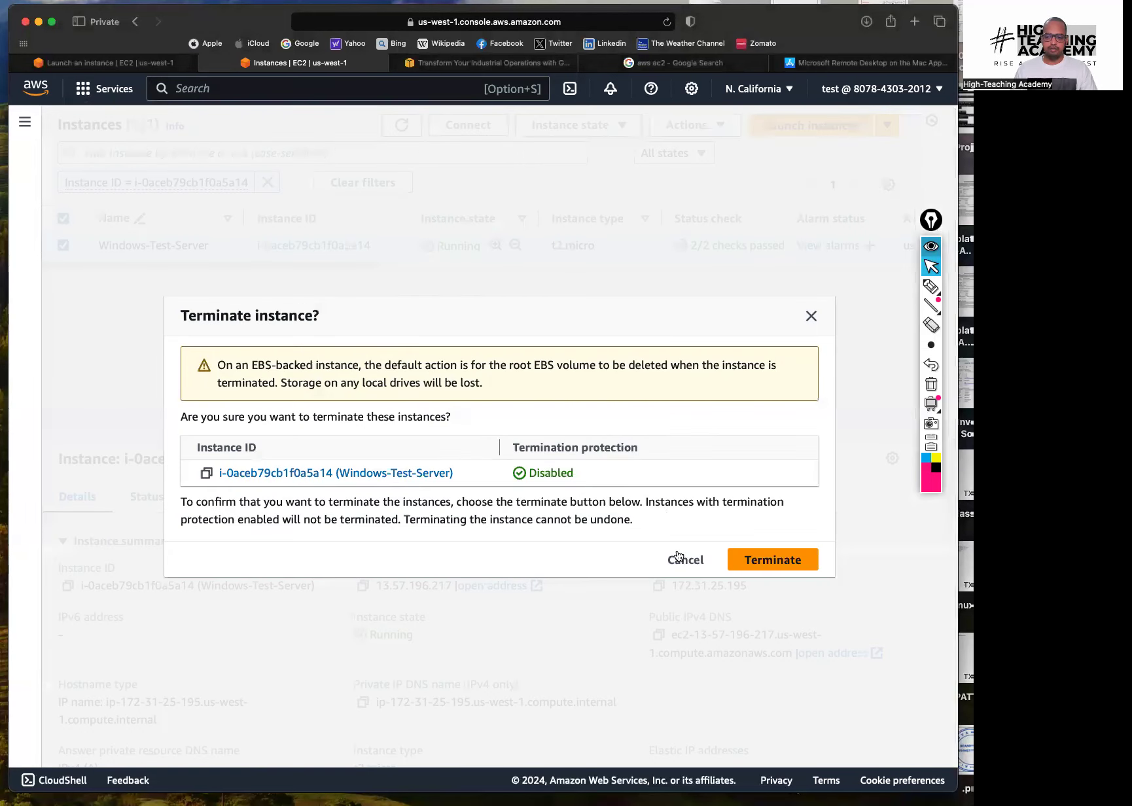
left_click(767, 565)
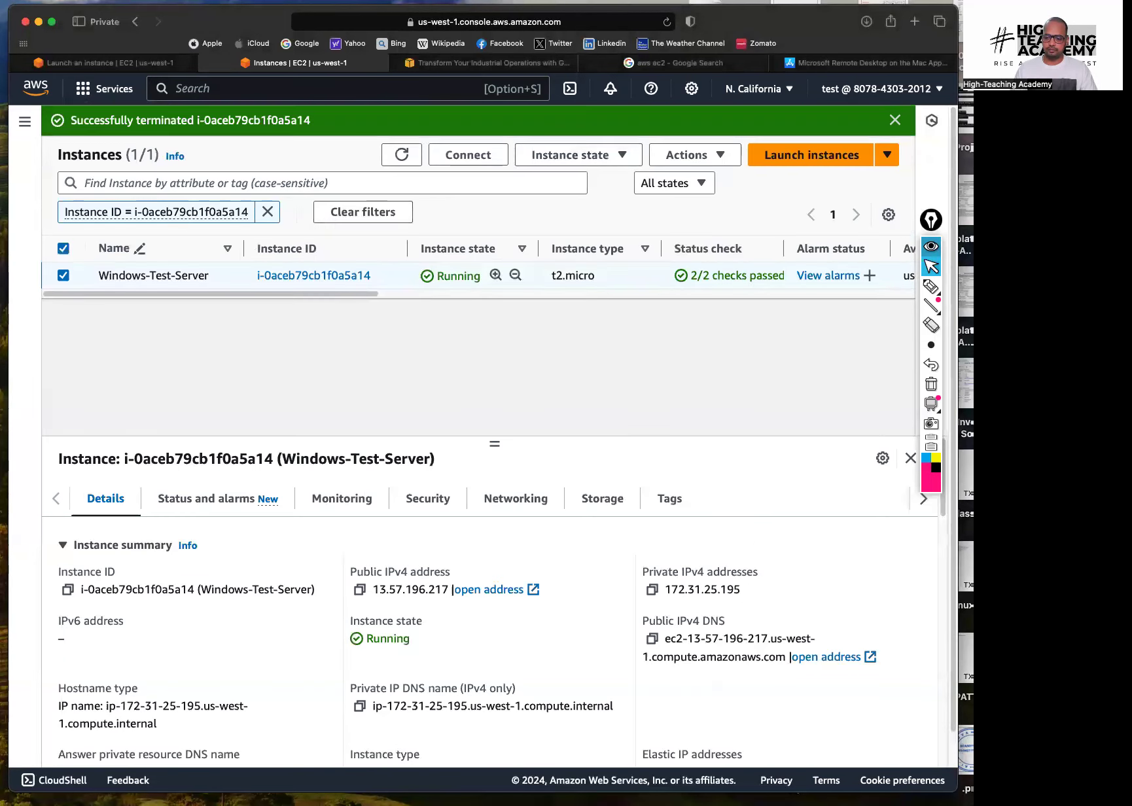
Dismiss the disconnected-session message and close the Remote Desktop connection list
key("super+Tab")
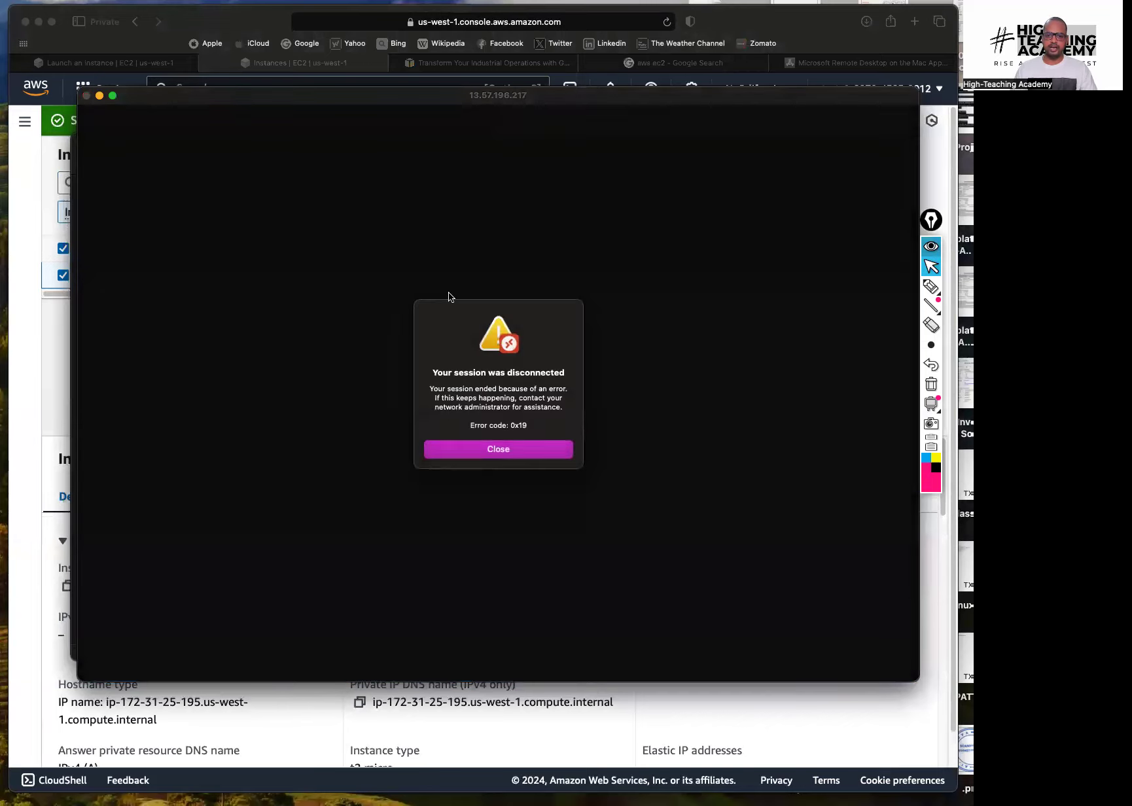
left_click(481, 452)
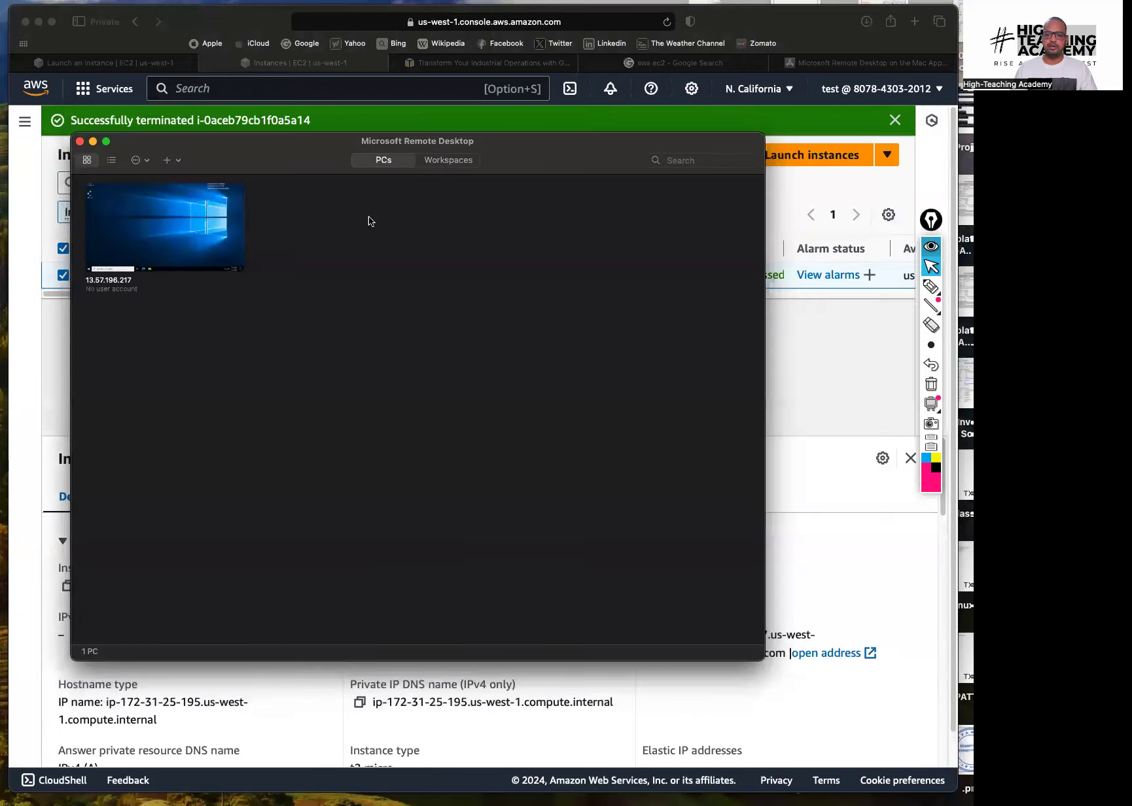
left_click(80, 142)
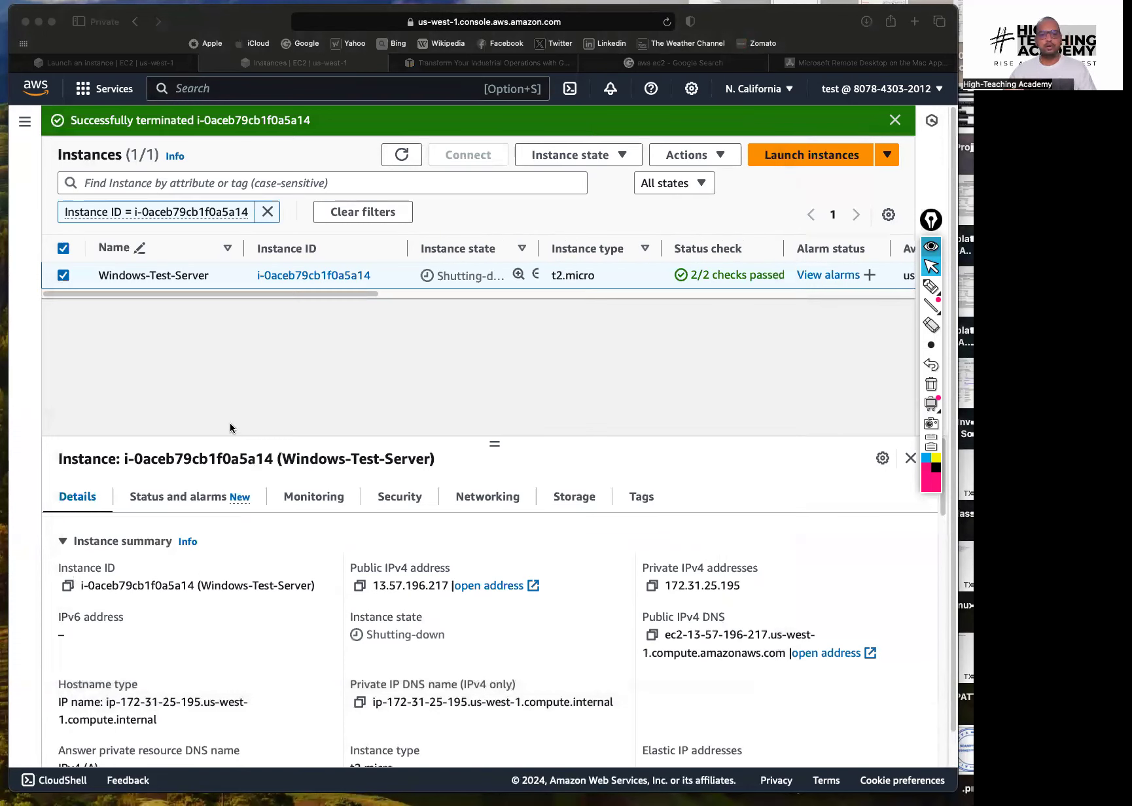